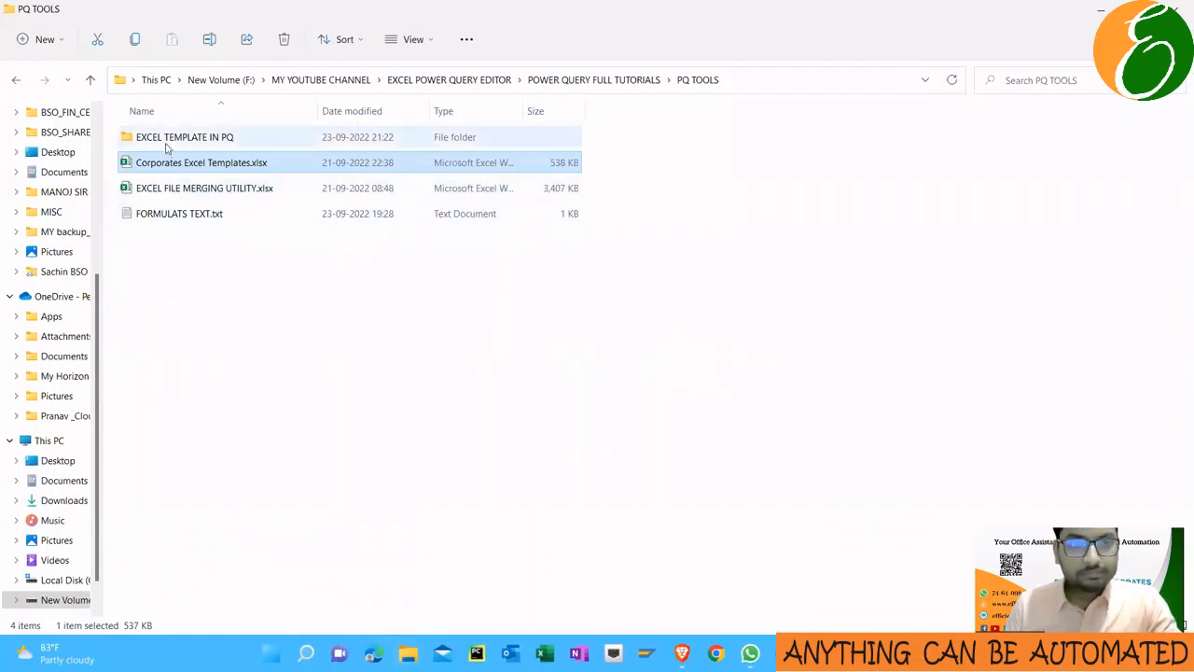
pyautogui.click(171, 143)
pyautogui.doubleClick(171, 143)
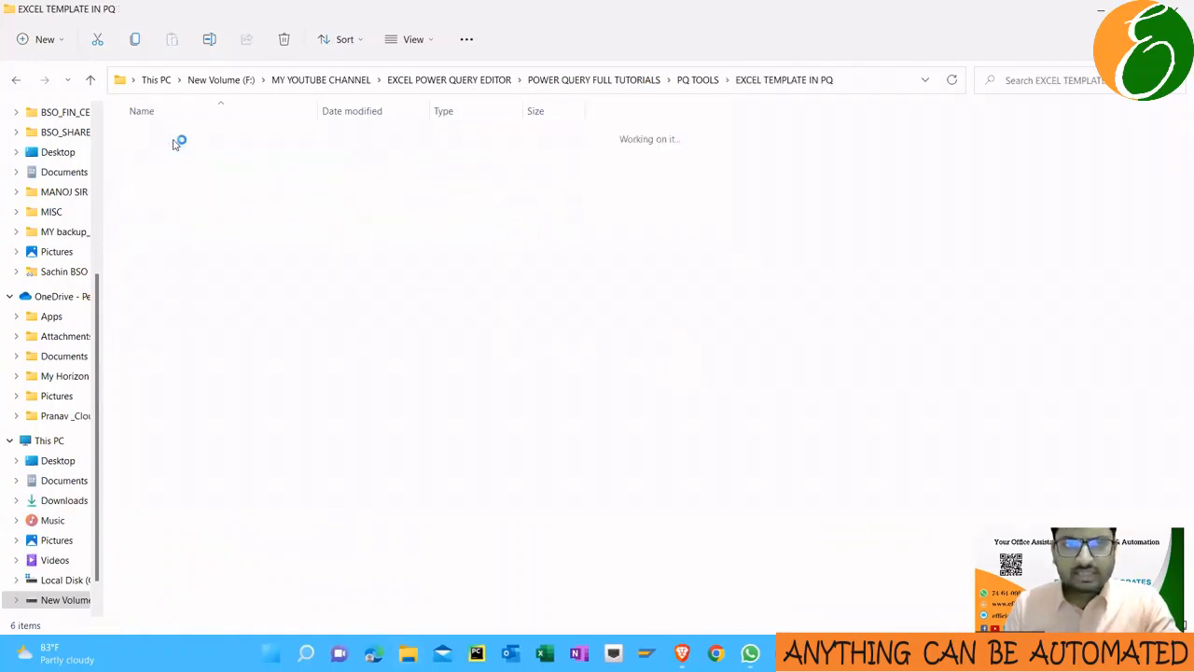
pyautogui.click(698, 82)
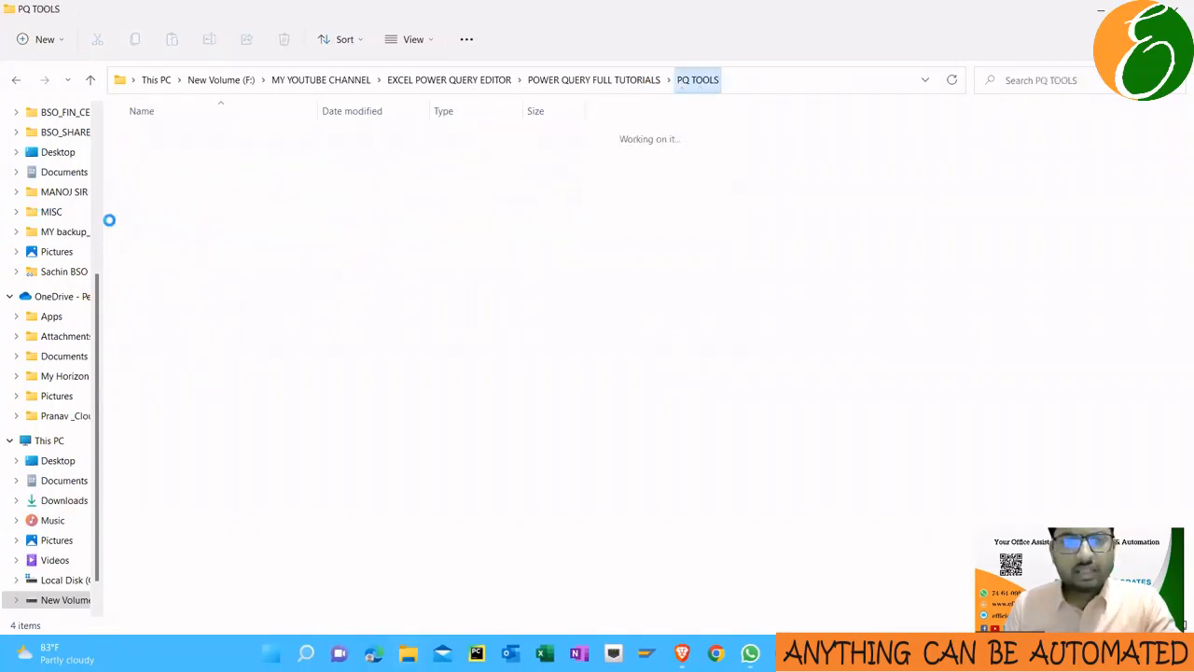
# Create a new Excel workbook named SCRATCH EXCEL FOR PQ.xlsx in the PQ TOOLS folder and open it
pyautogui.rightClick(194, 286)
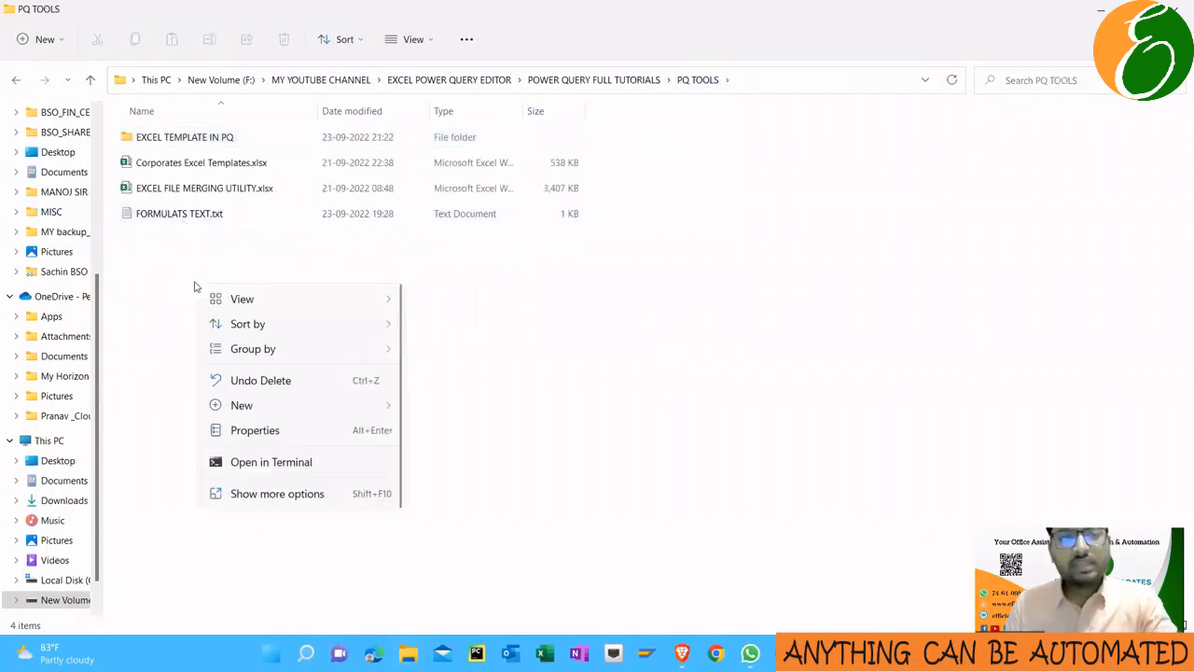
pyautogui.click(299, 406)
pyautogui.click(478, 379)
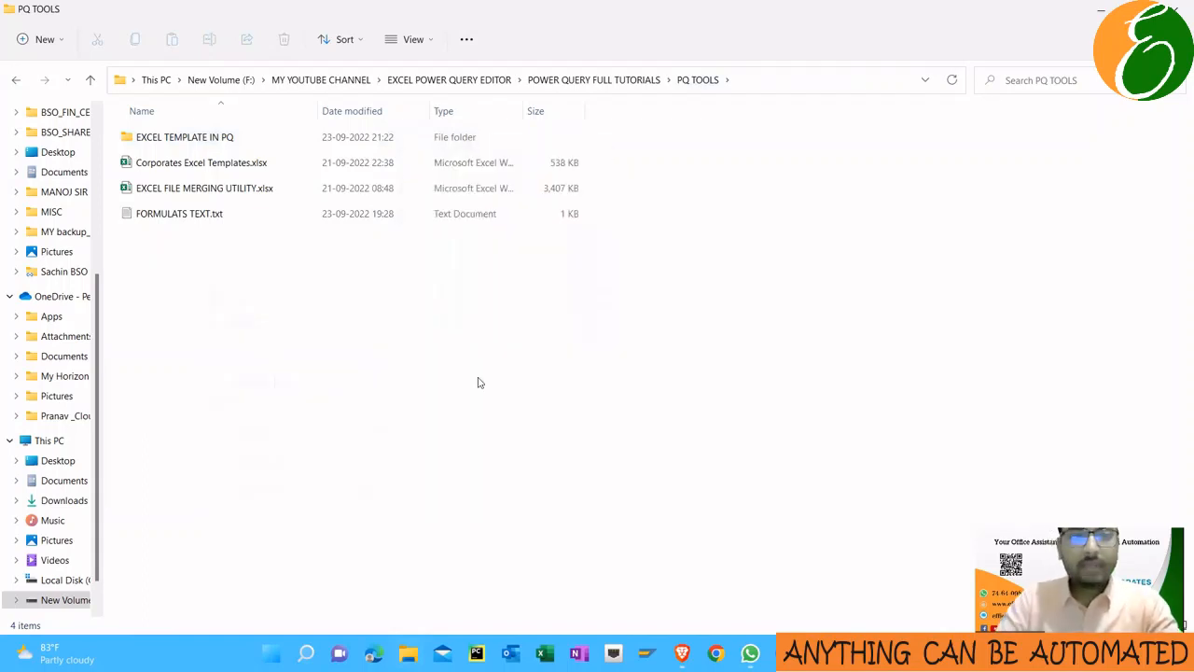
pyautogui.write('SCRATCH EXC')
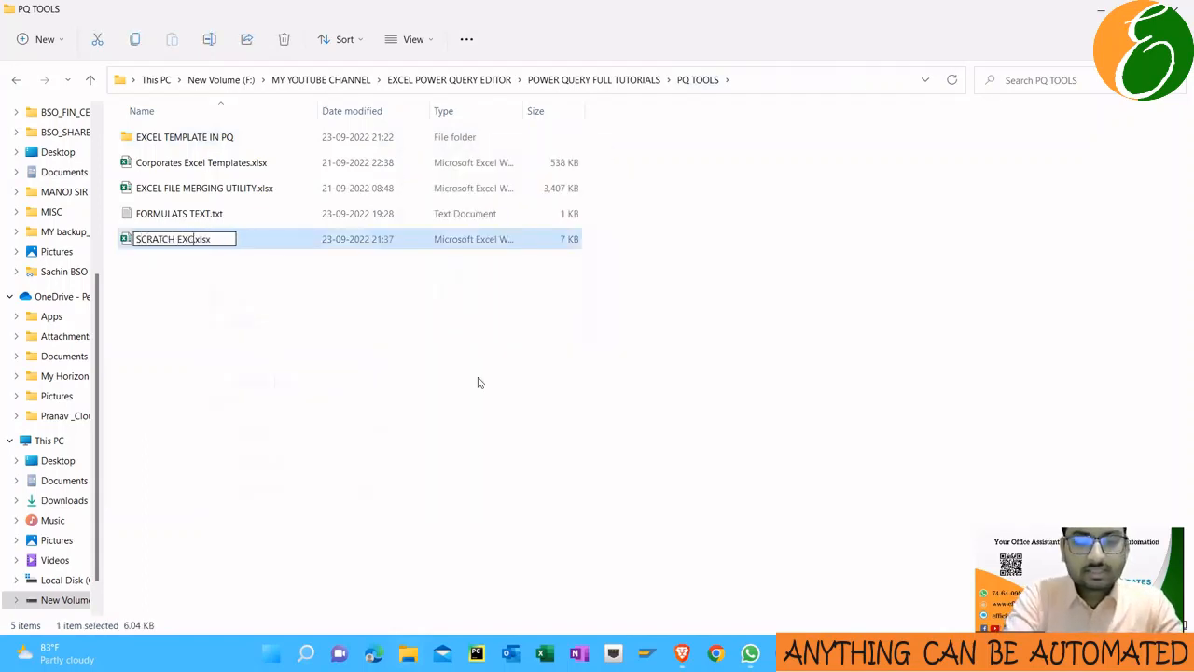
pyautogui.write('EL FOR PQ')
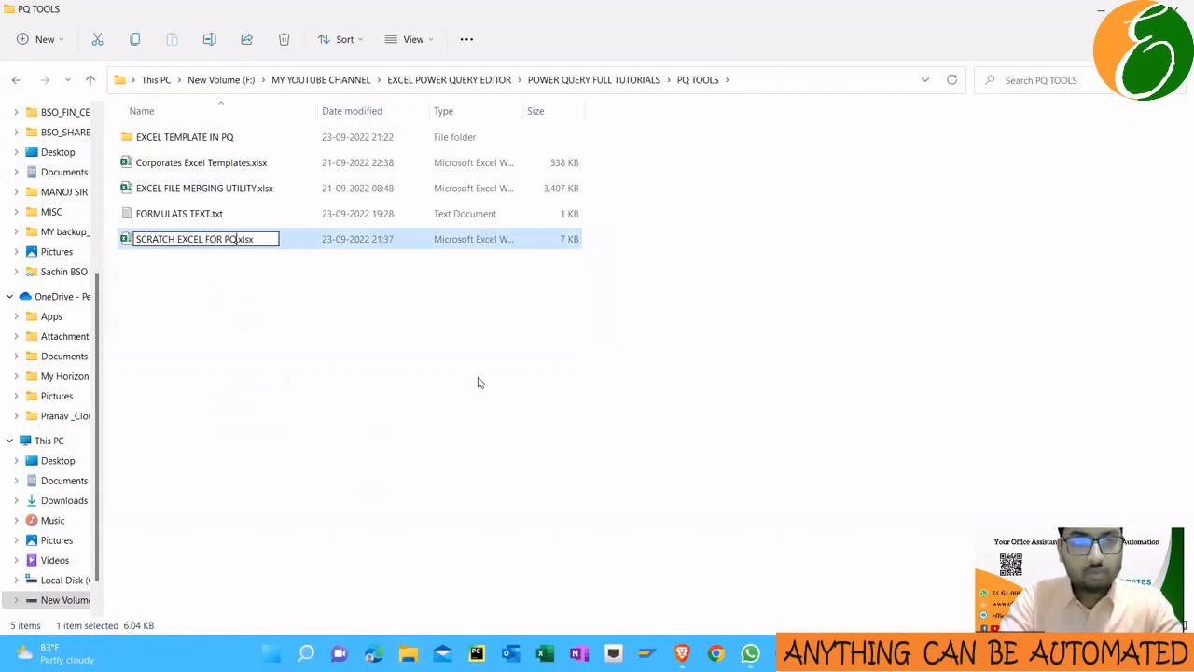
pyautogui.press('Return')
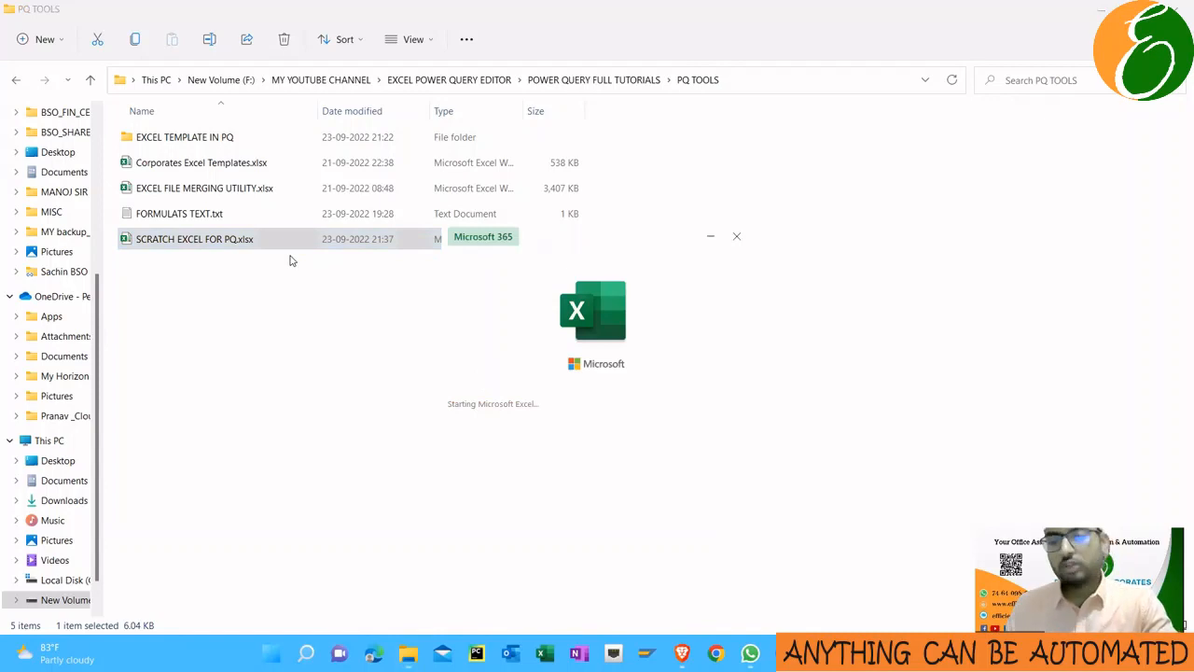
pyautogui.press('Return')
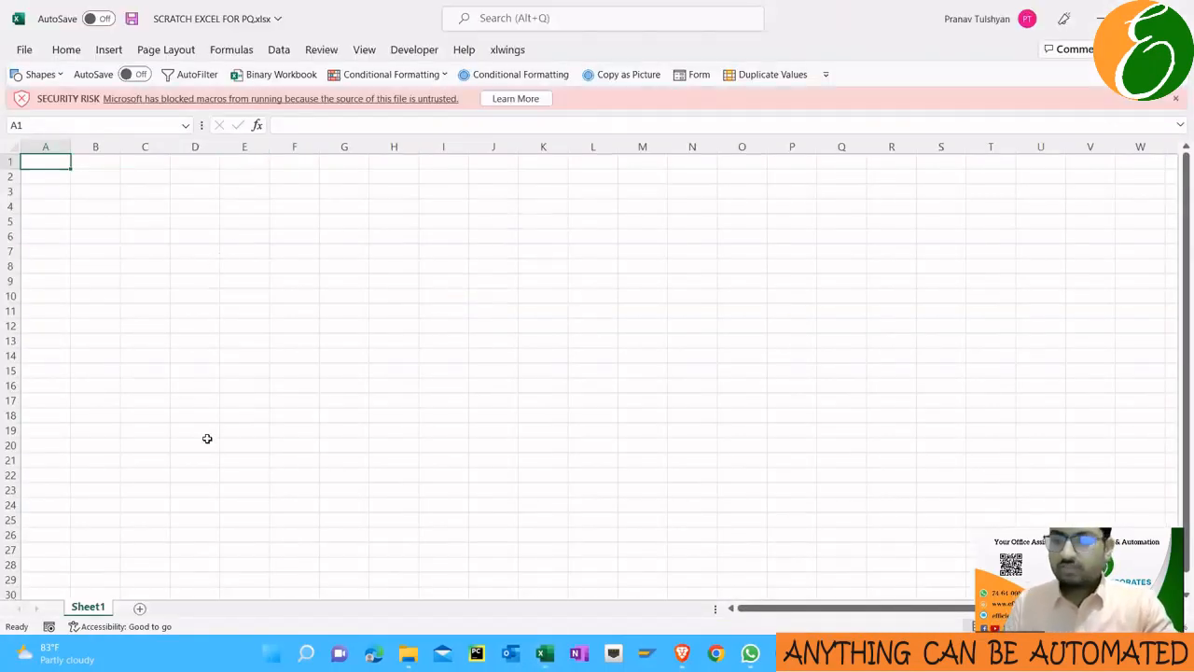
# Start a data import that uses an Excel workbook as its source
pyautogui.click(278, 49)
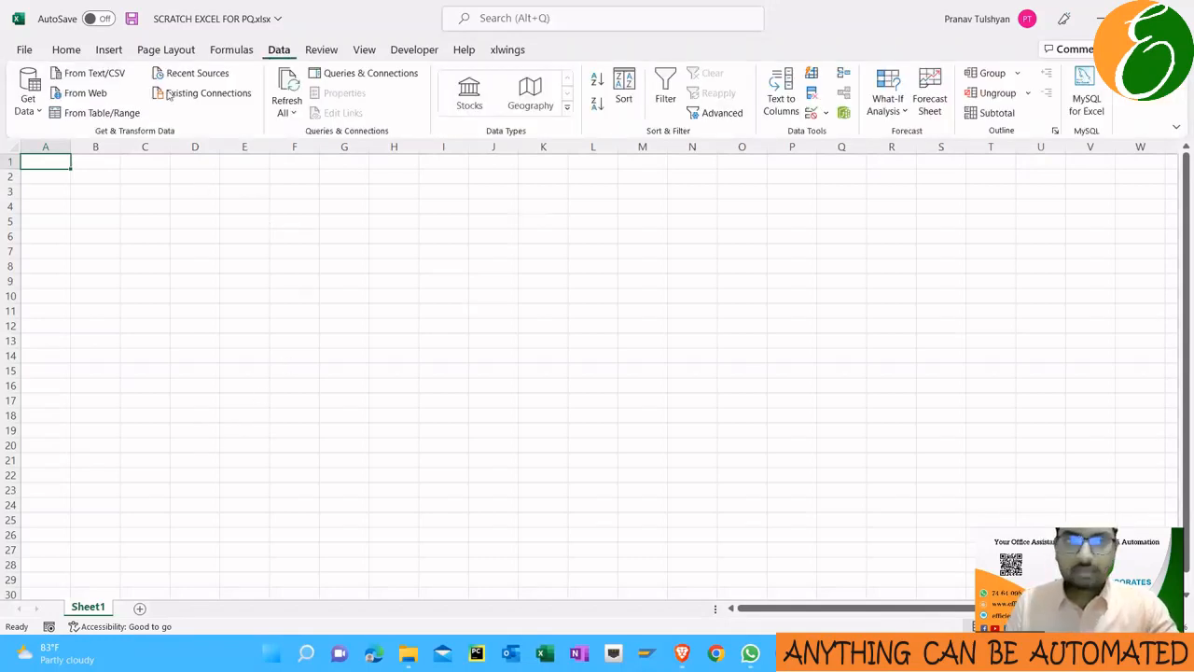
pyautogui.click(30, 104)
pyautogui.moveTo(54, 135)
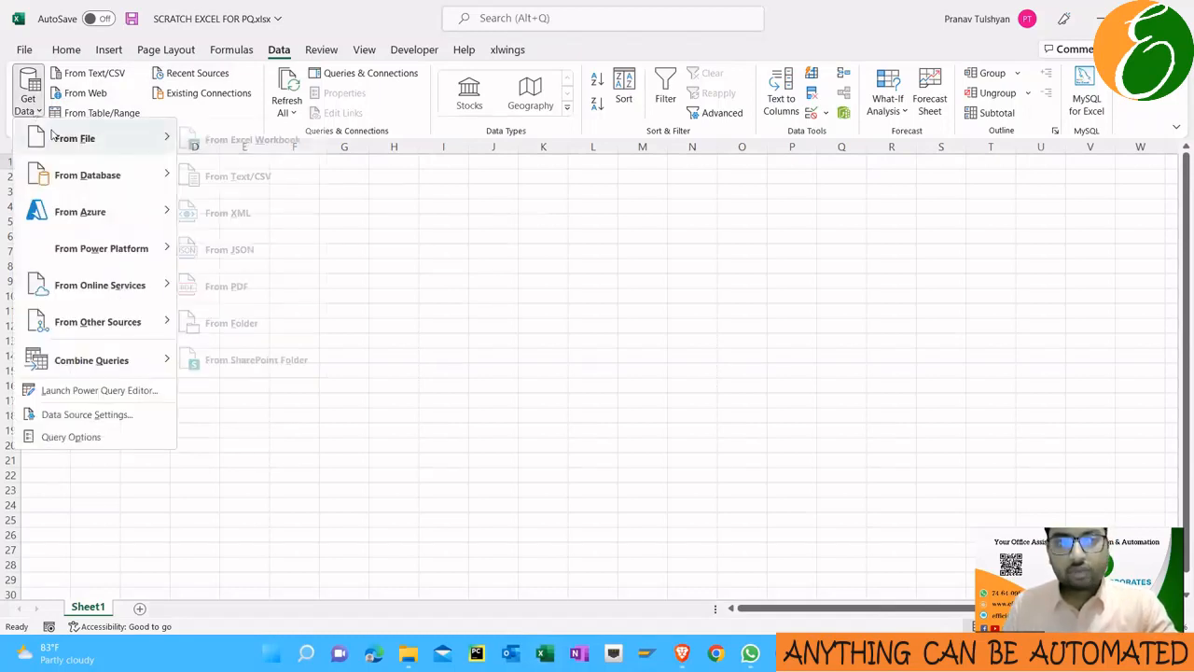
pyautogui.click(246, 140)
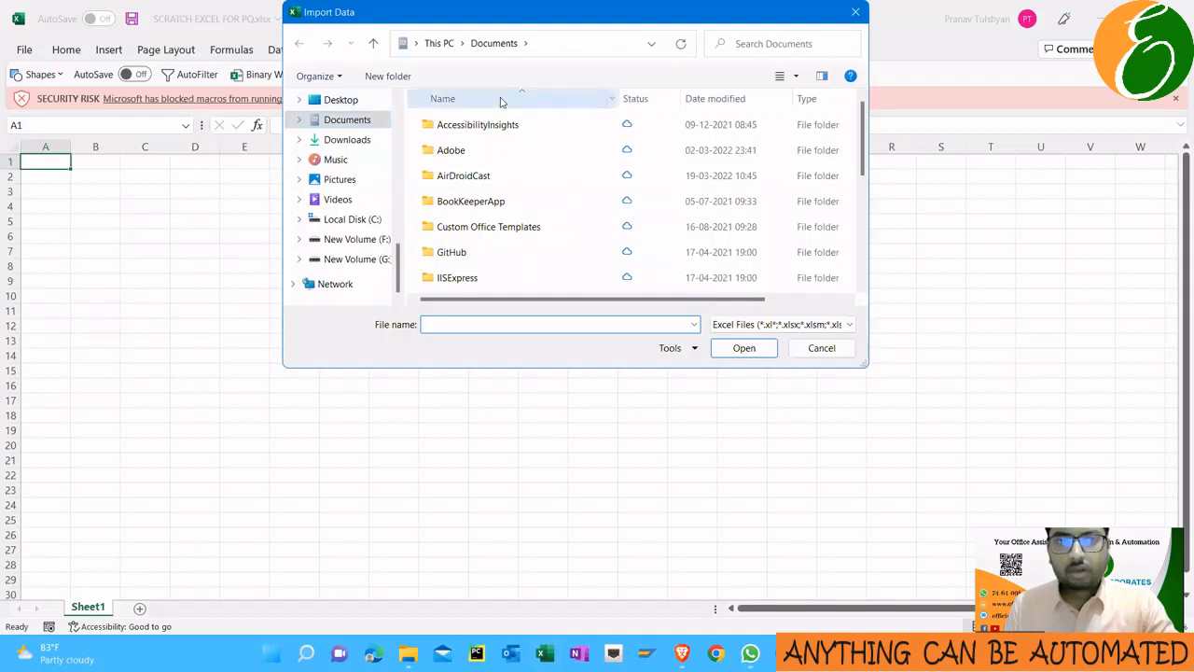
# Switch to File Explorer and copy the path of the EXCEL TEMPLATE IN PQ folder inside PQ TOOLS
pyautogui.press('super+Tab')
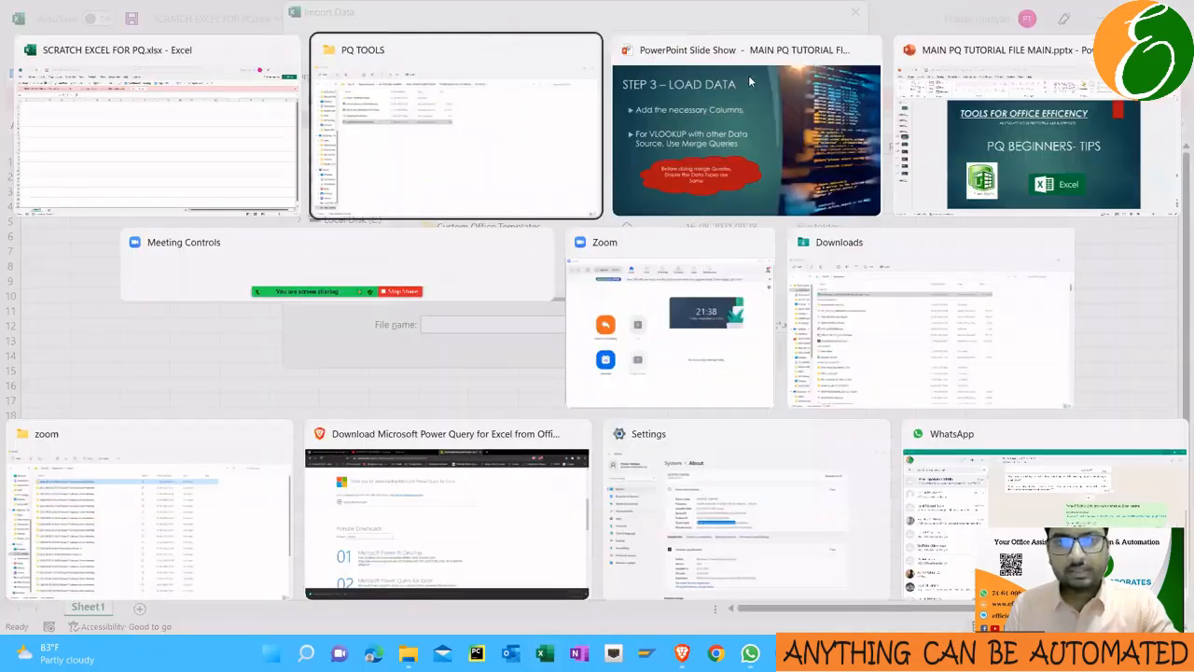
pyautogui.click(501, 115)
pyautogui.doubleClick(246, 136)
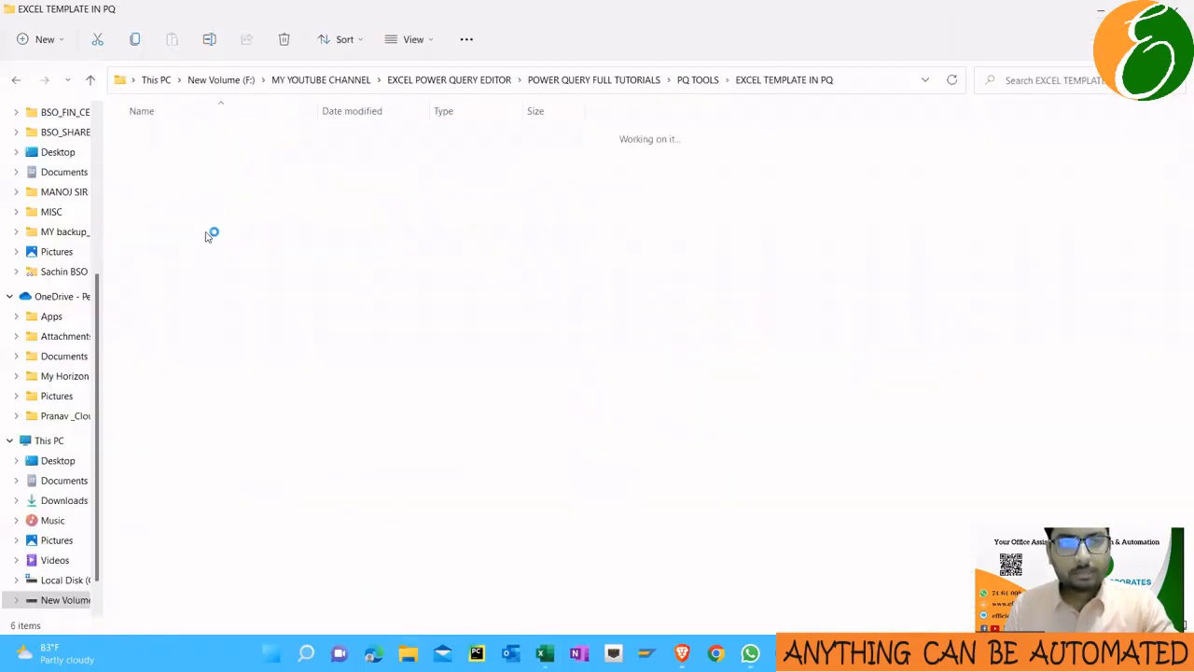
pyautogui.click(205, 245)
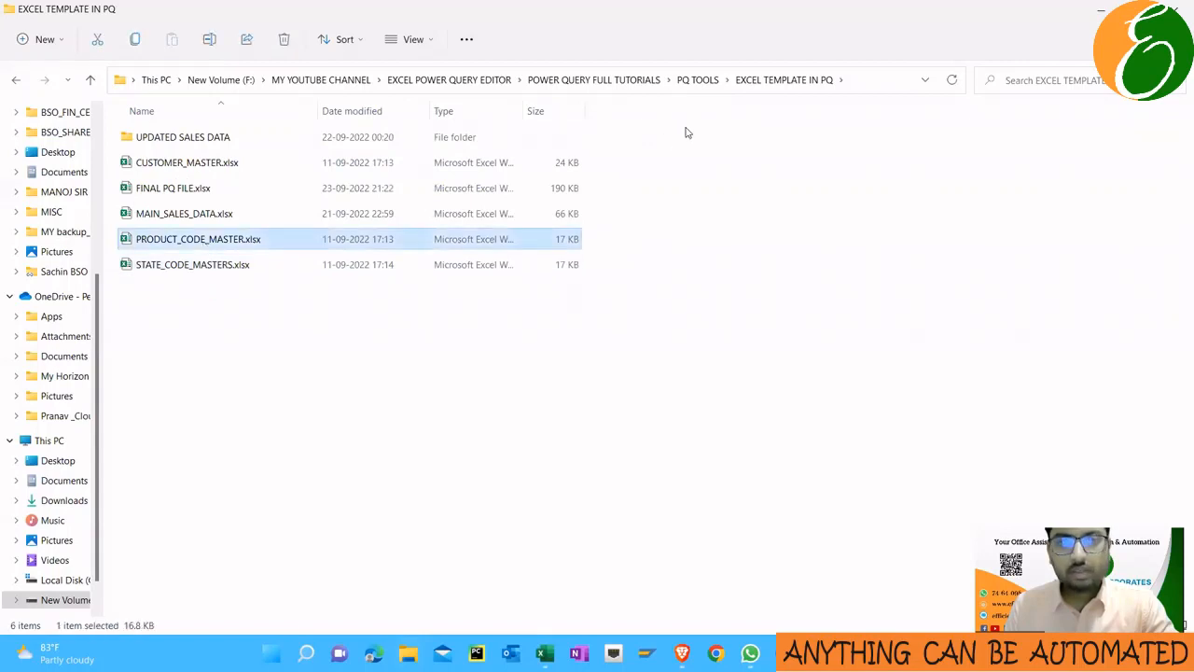
pyautogui.click(867, 81)
pyautogui.hotkey('ctrl', 'c')
# Return to the Excel import, go to the copied folder path and import PRODUCT_CODE_MASTER.xlsx
pyautogui.hotkey('alt', 'Tab')
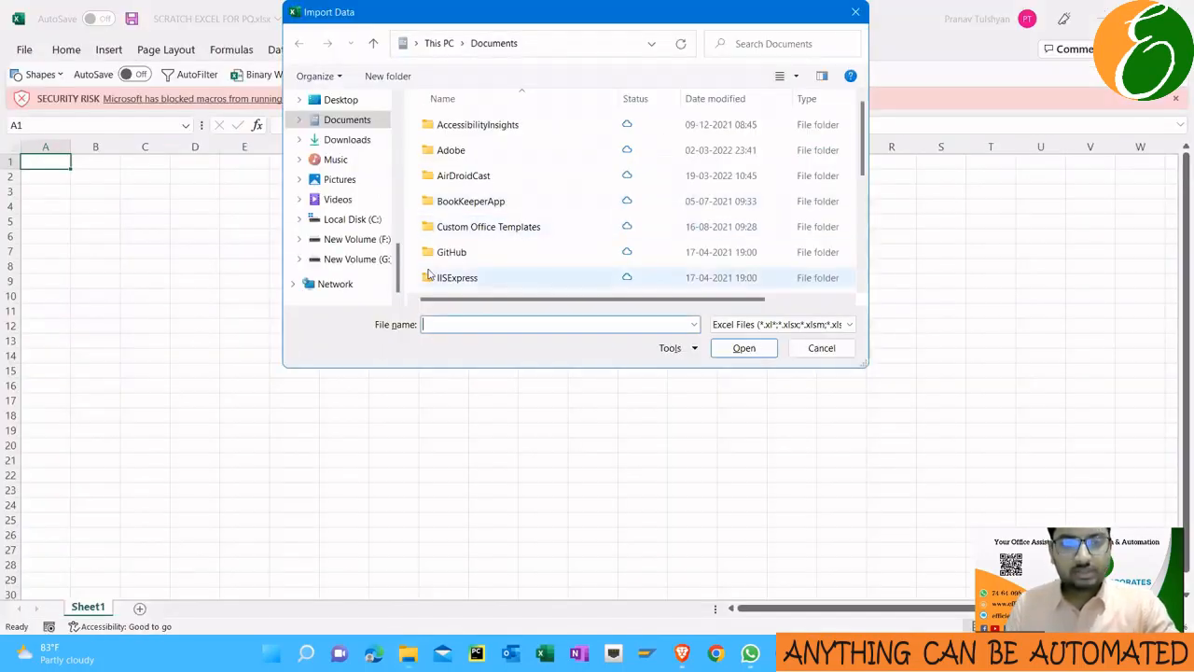
pyautogui.hotkey('ctrl', 'v')
pyautogui.press('Return')
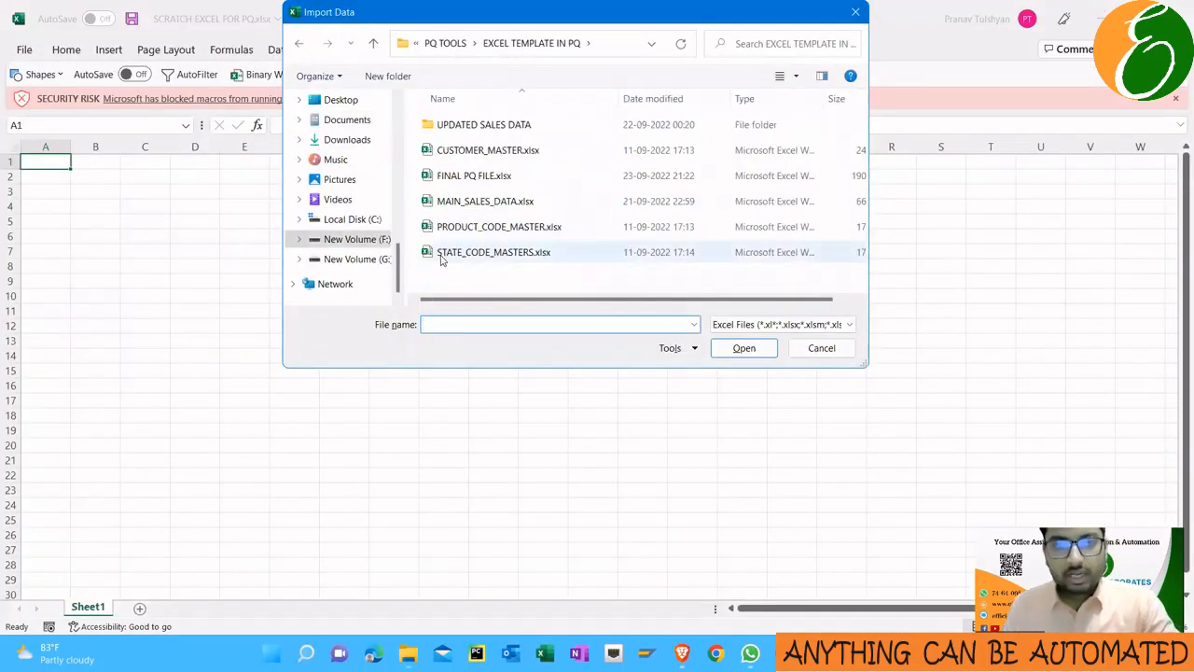
pyautogui.click(489, 229)
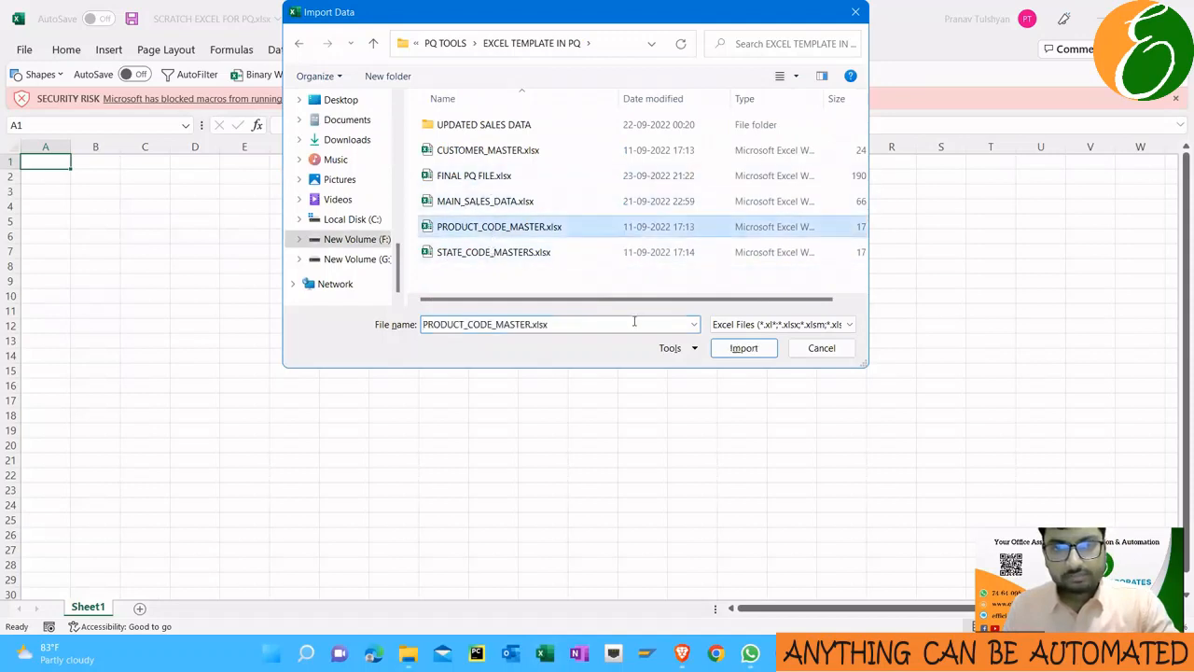
pyautogui.click(725, 348)
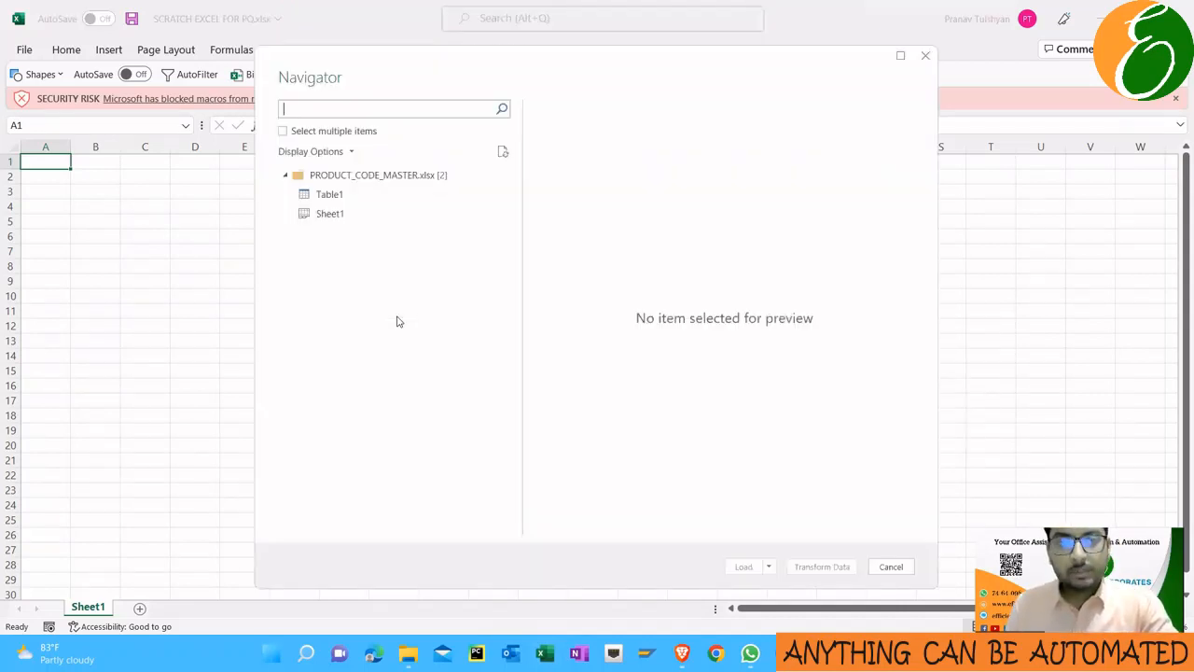
# Choose Table1 from PRODUCT_CODE_MASTER.xlsx and open it in the Power Query Editor for transformation
pyautogui.click(361, 213)
pyautogui.click(366, 197)
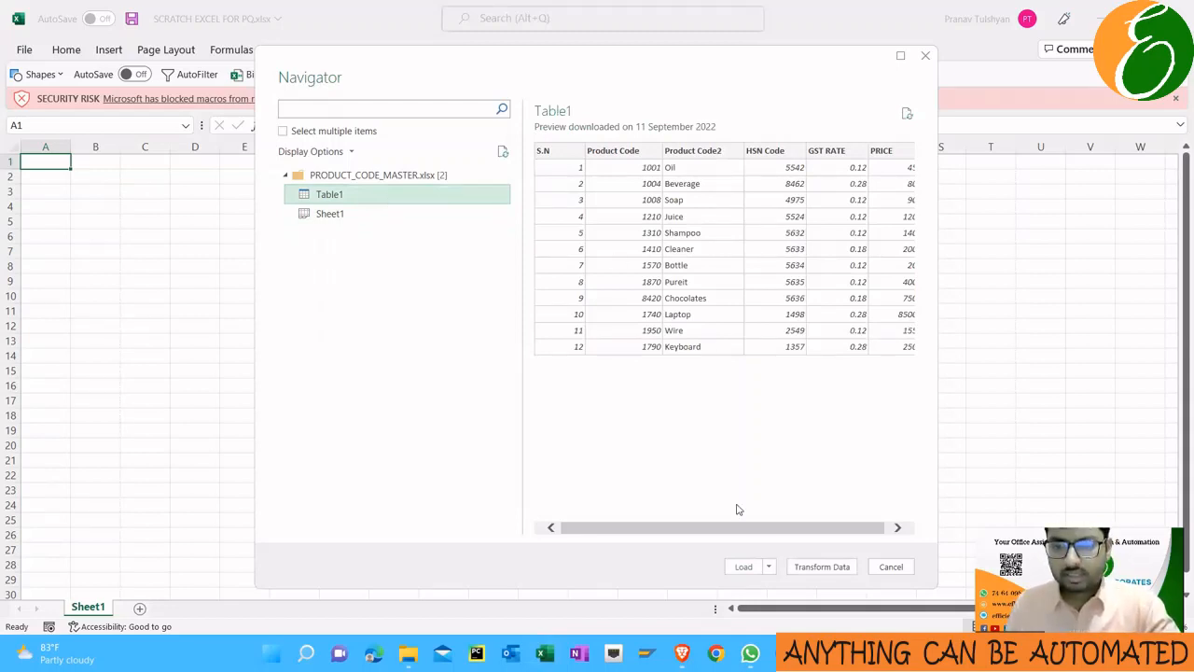
pyautogui.click(769, 566)
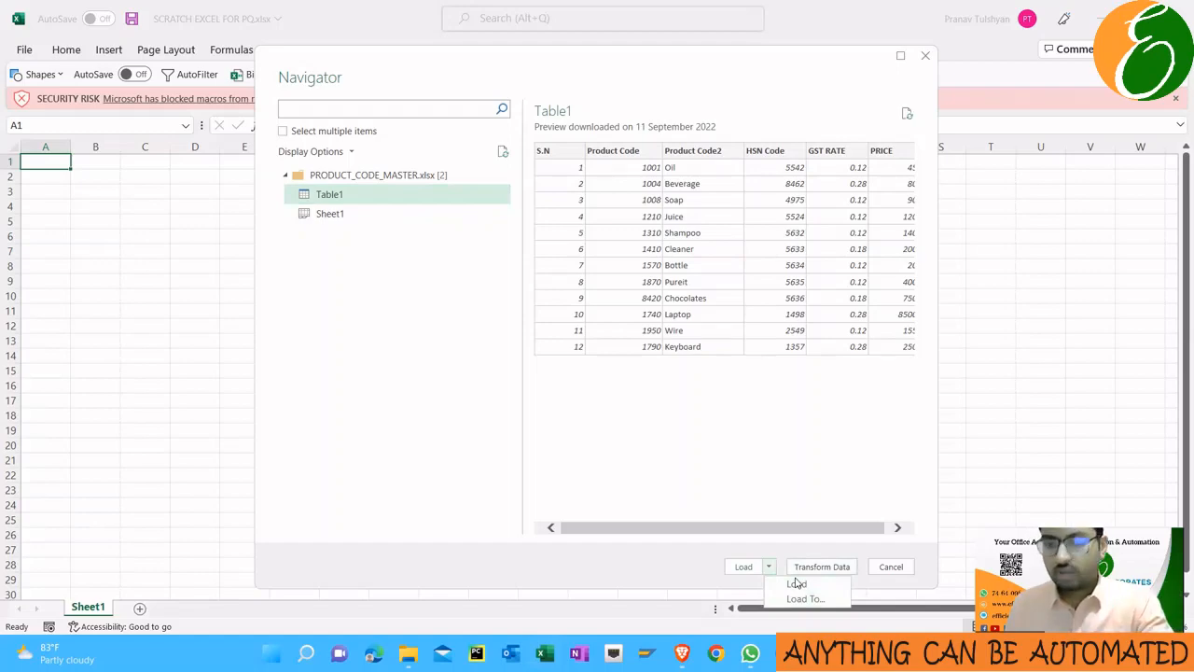
pyautogui.click(796, 583)
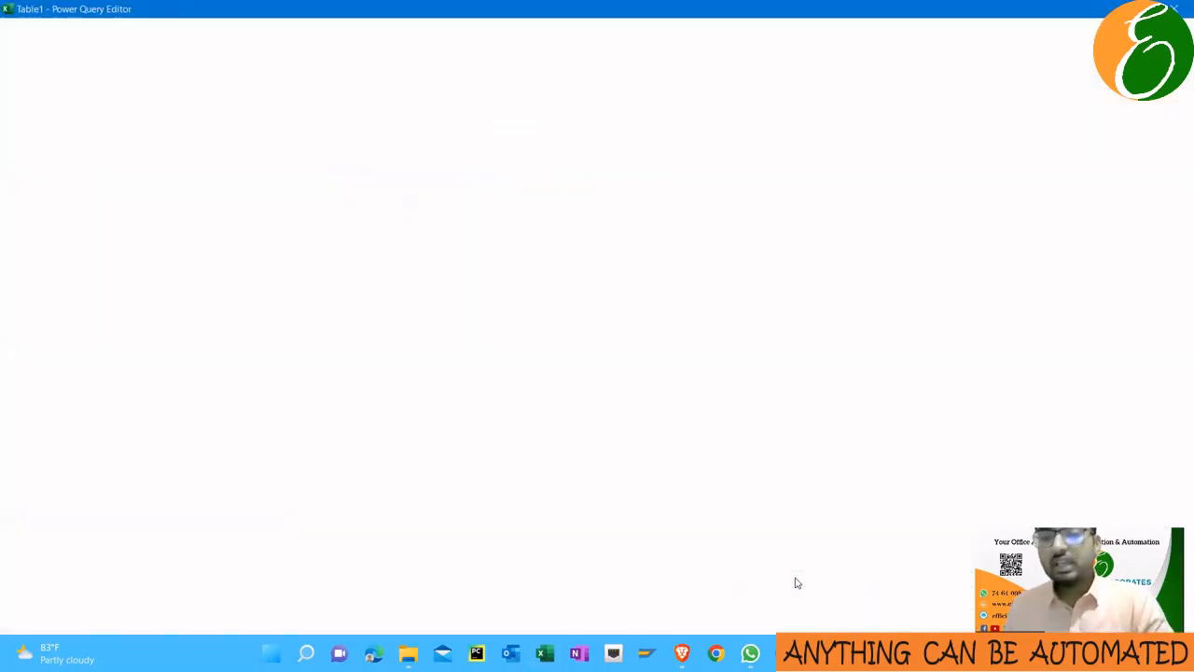
# Switch to the PowerPoint slide show, review the STEP 1 - Extract Data slide and return to the Power Query Editor
pyautogui.hotkey('alt', 'Tab')
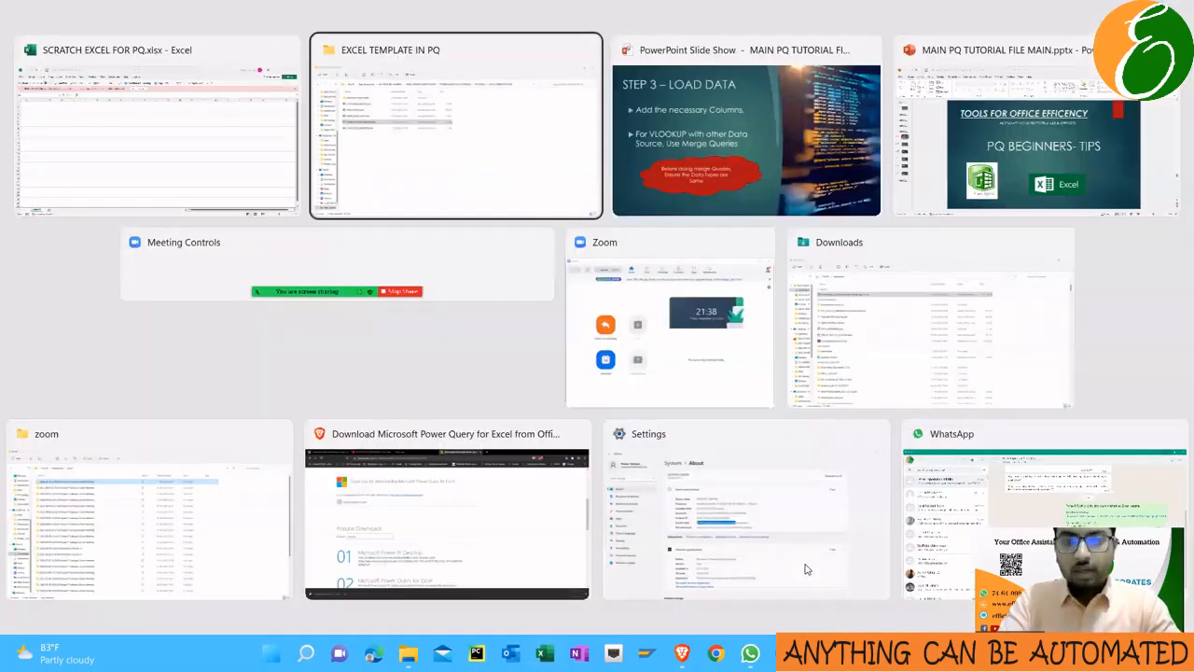
pyautogui.hotkey('alt', 'Tab')
pyautogui.press('Left')
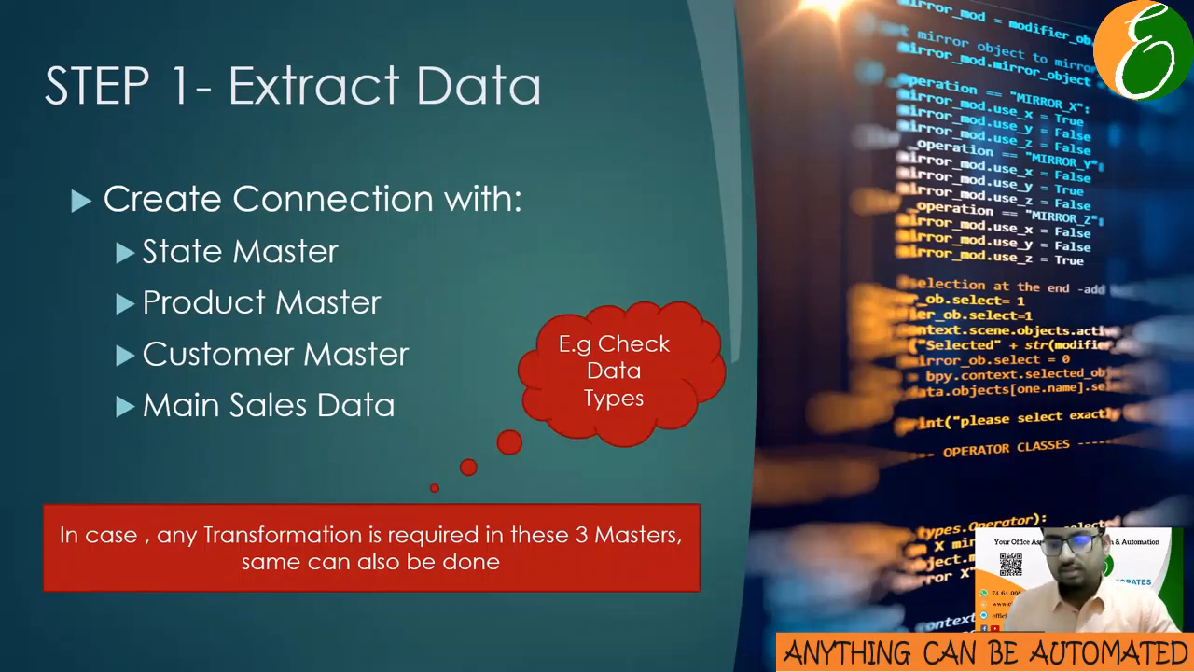
pyautogui.hotkey('alt', 'Tab')
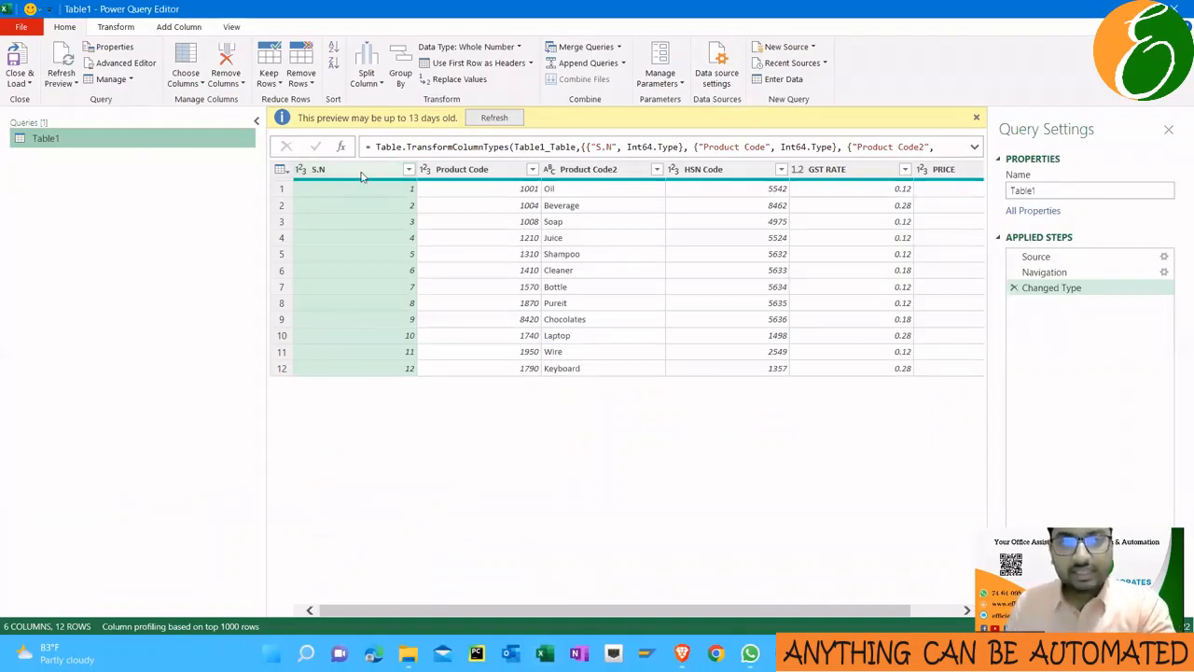
# Check the data types of the S.N, Product Code, Product Code2, HSN Code and GST RATE columns
pyautogui.click(514, 51)
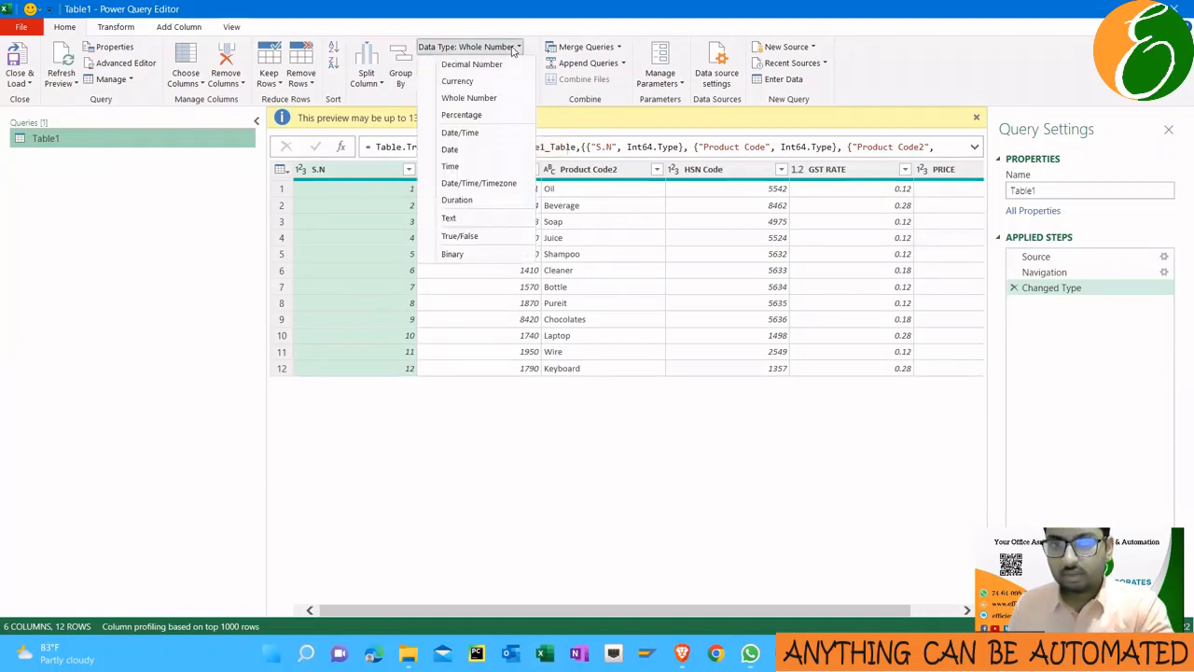
pyautogui.click(514, 51)
pyautogui.click(472, 173)
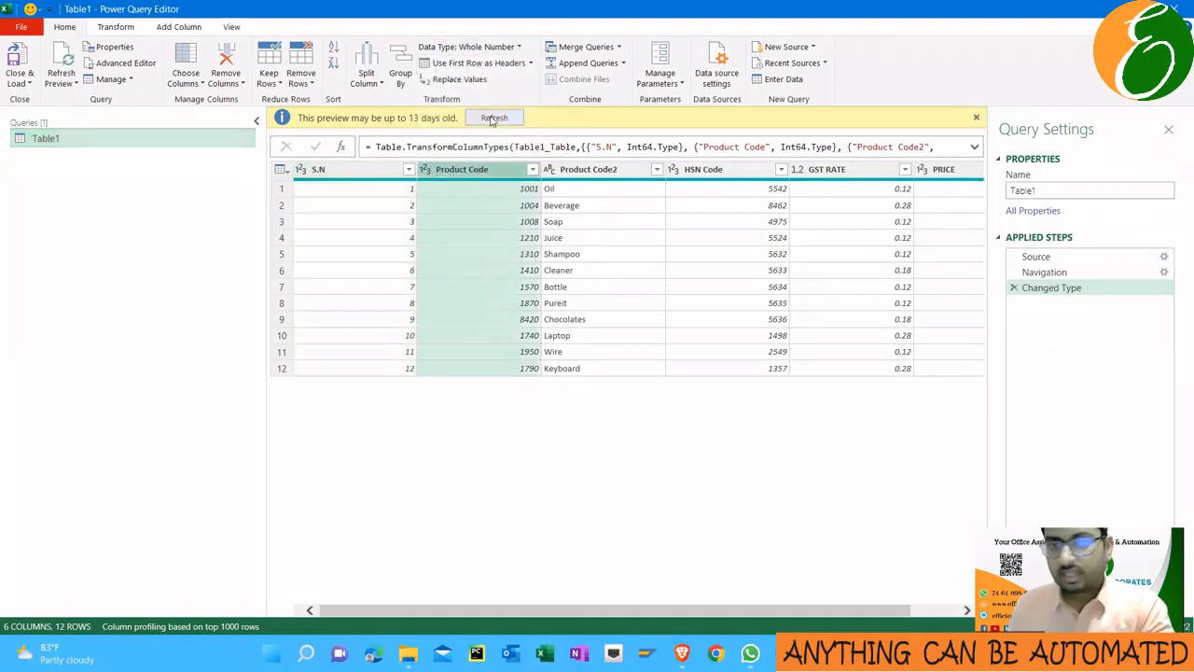
pyautogui.click(606, 175)
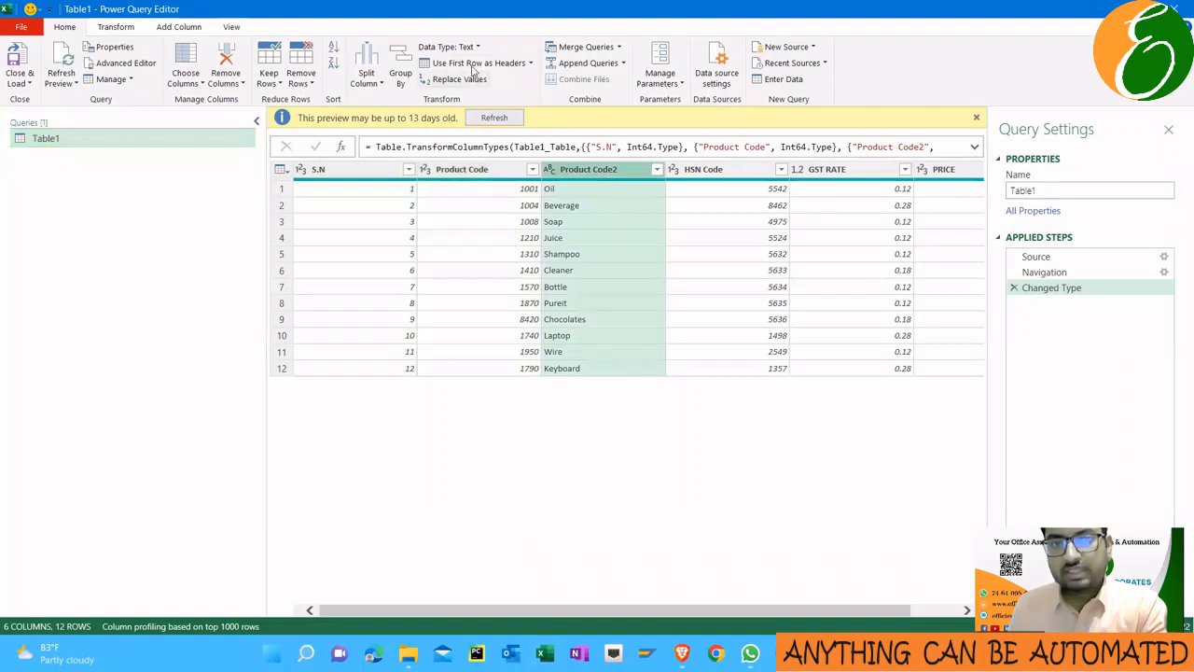
pyautogui.click(491, 173)
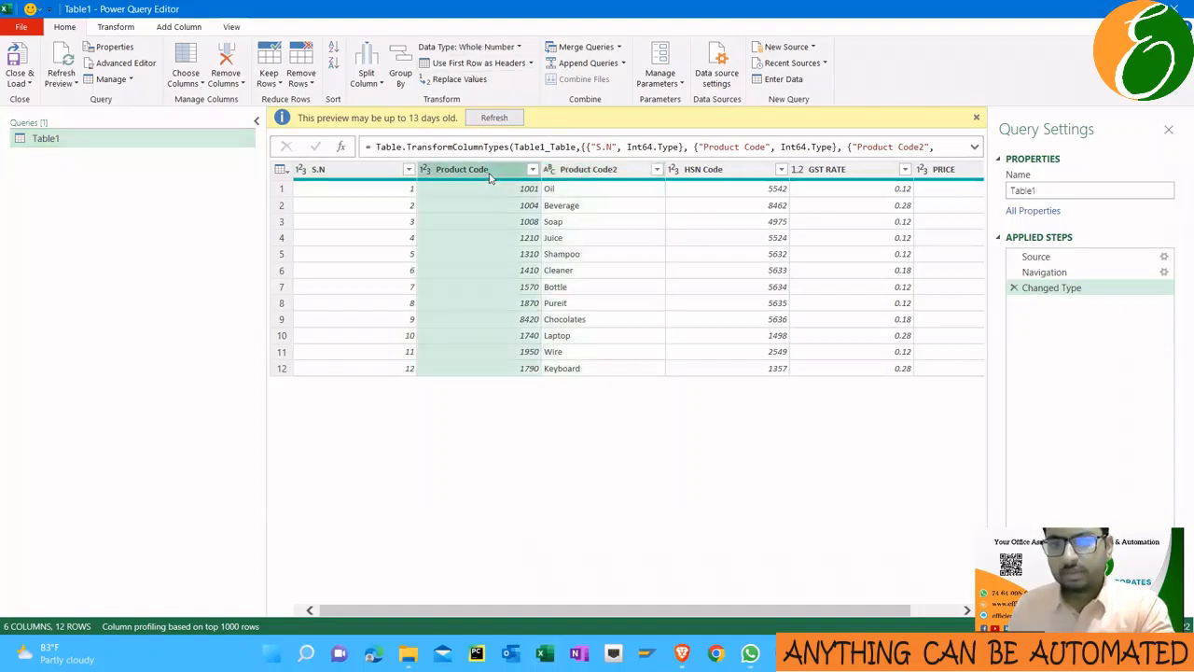
pyautogui.click(606, 168)
pyautogui.click(713, 172)
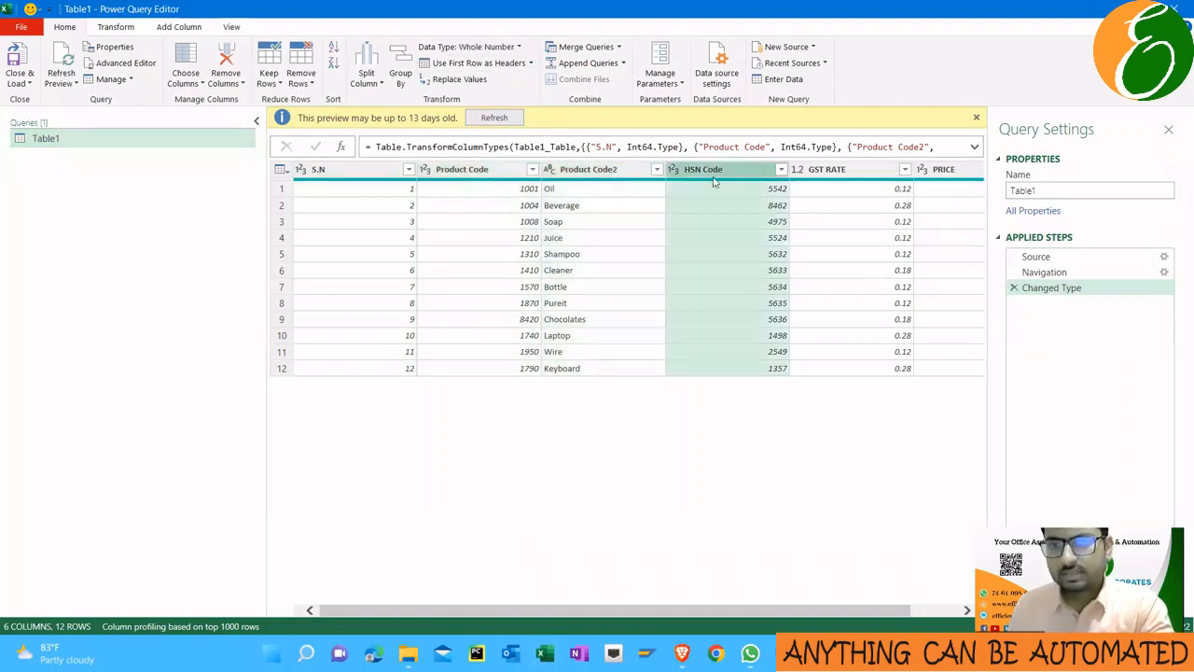
pyautogui.hscroll(1, 705, 559)
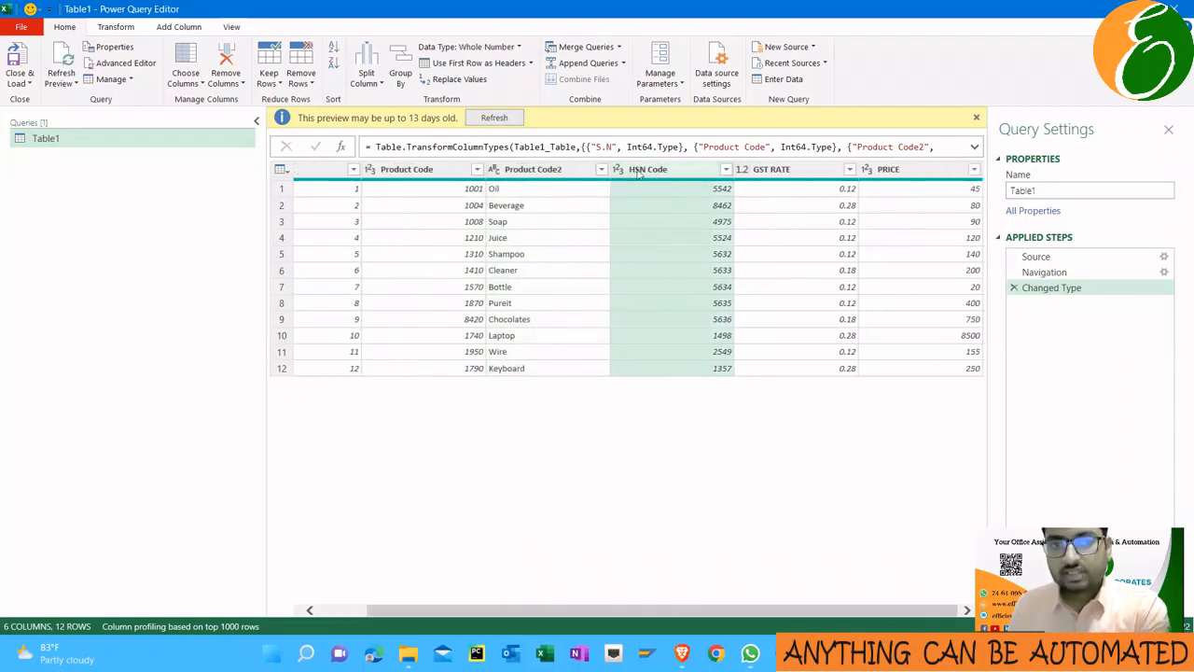
pyautogui.click(801, 171)
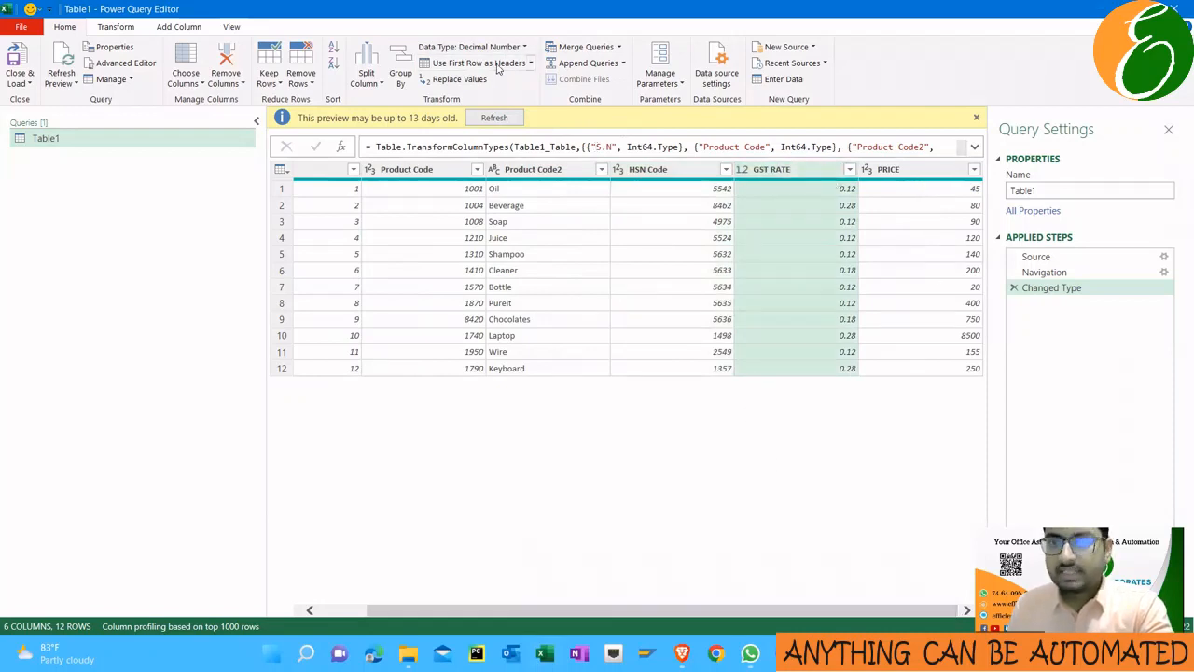
# Change the PRICE column's data type to Decimal Number, adding the conversion as a new step
pyautogui.click(907, 174)
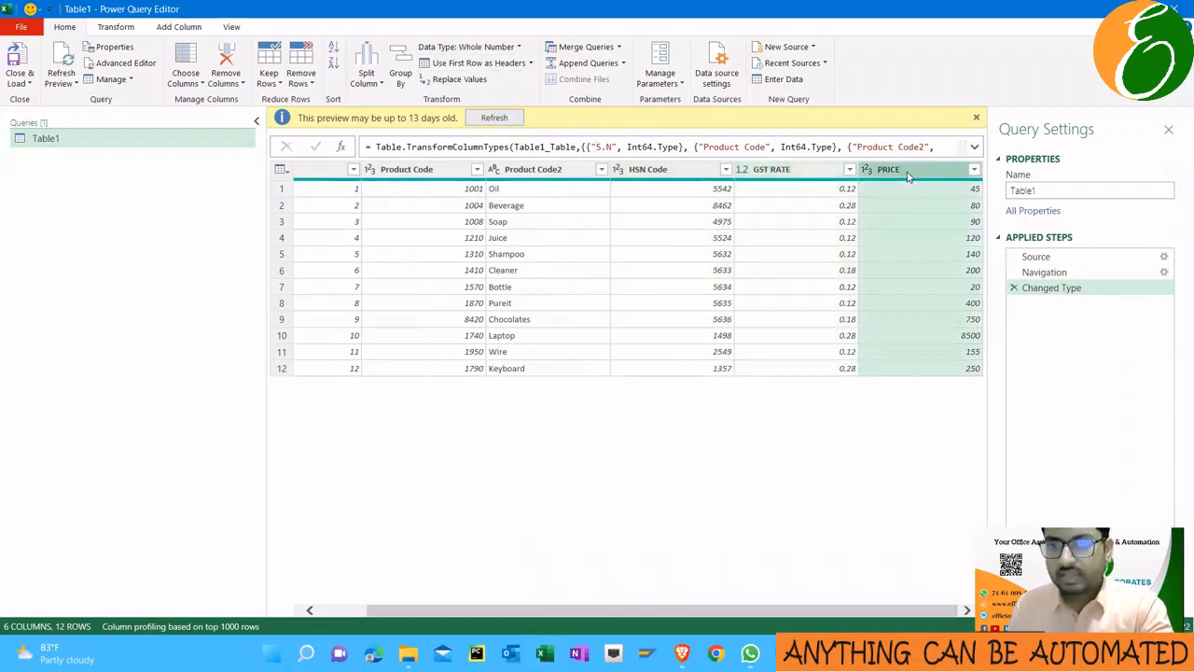
pyautogui.click(501, 47)
pyautogui.click(498, 69)
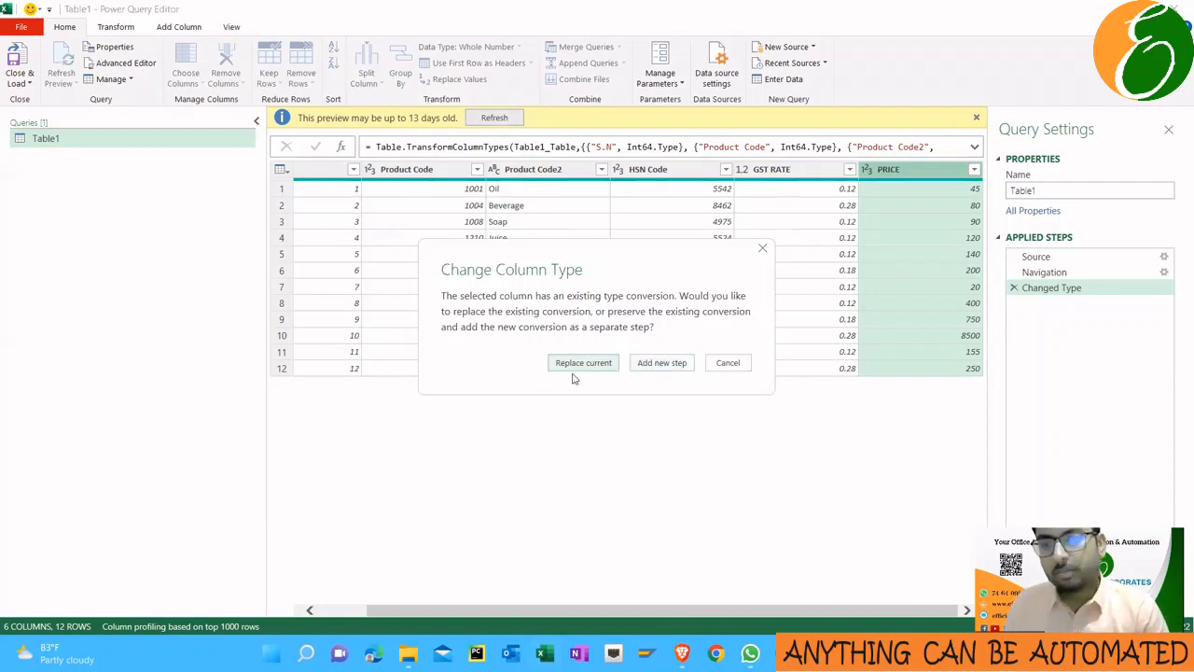
pyautogui.click(661, 363)
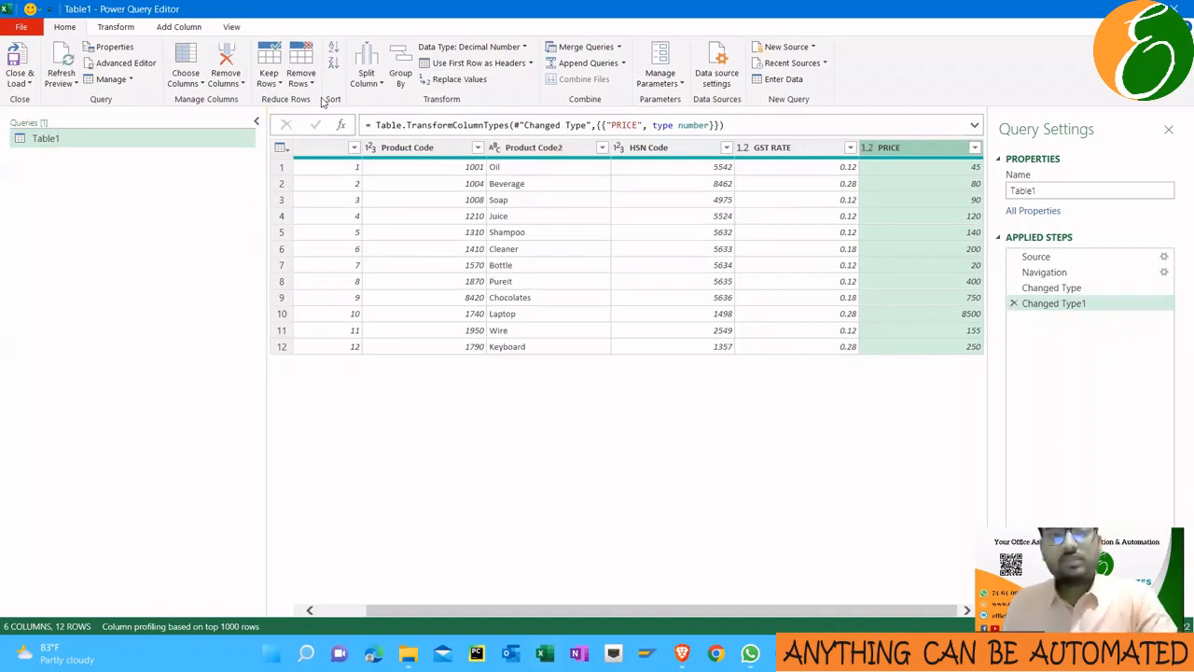
# Close the Power Query Editor and load the Table1 query with Only Create Connection
pyautogui.click(28, 83)
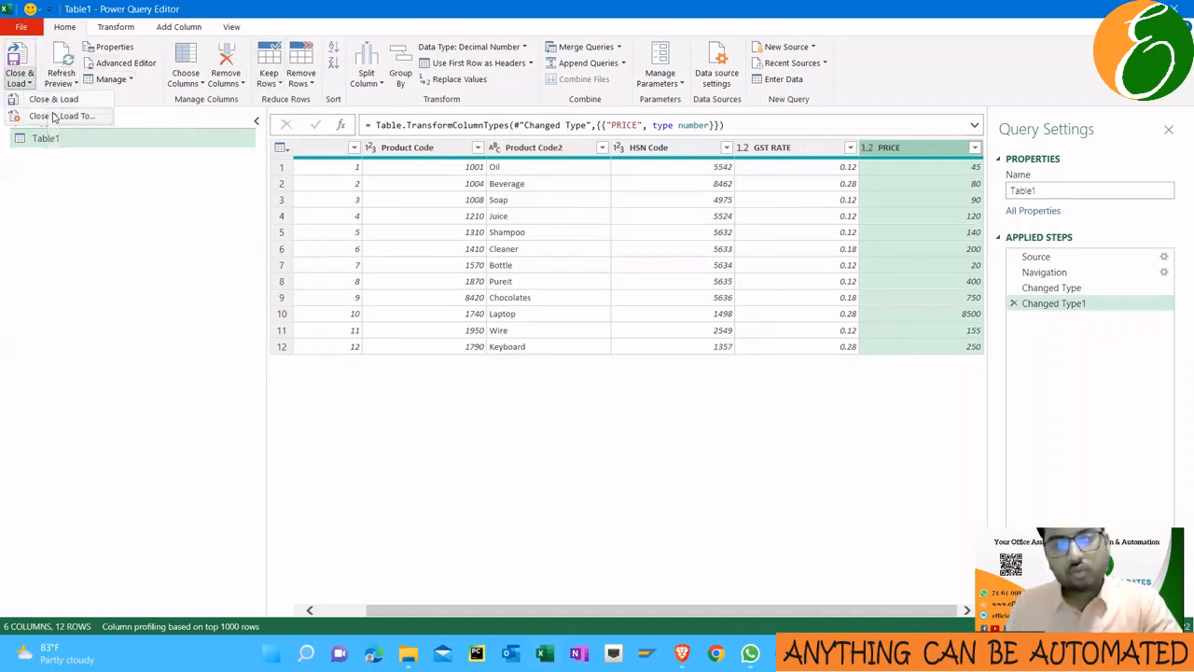
pyautogui.click(53, 115)
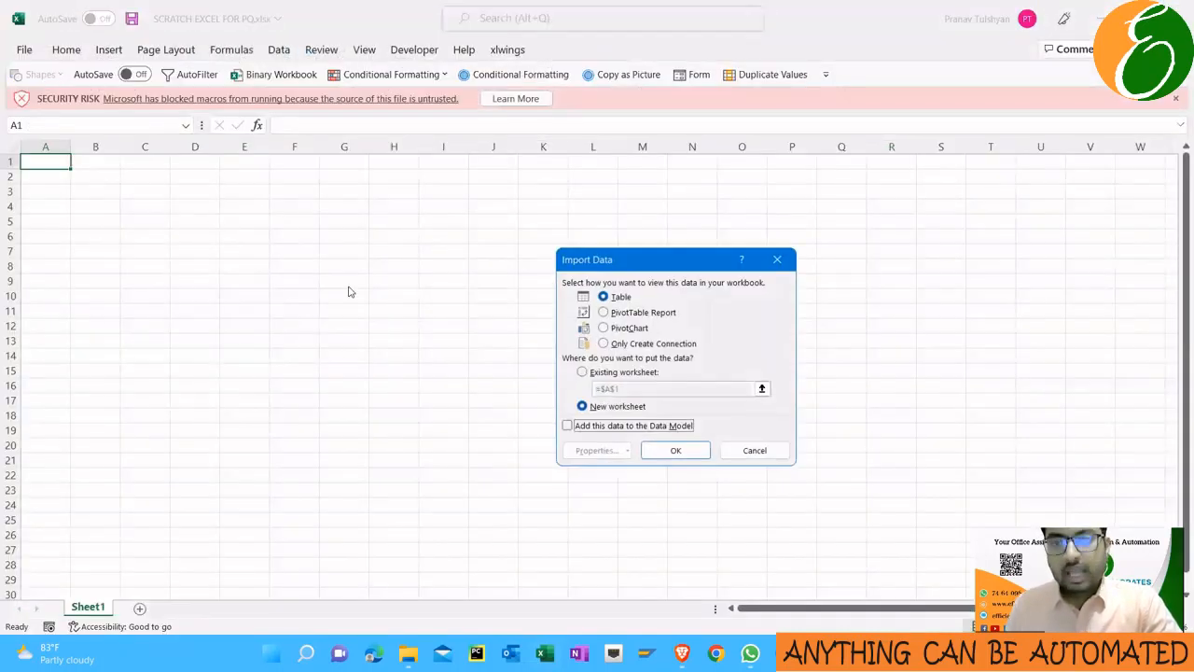
pyautogui.click(616, 344)
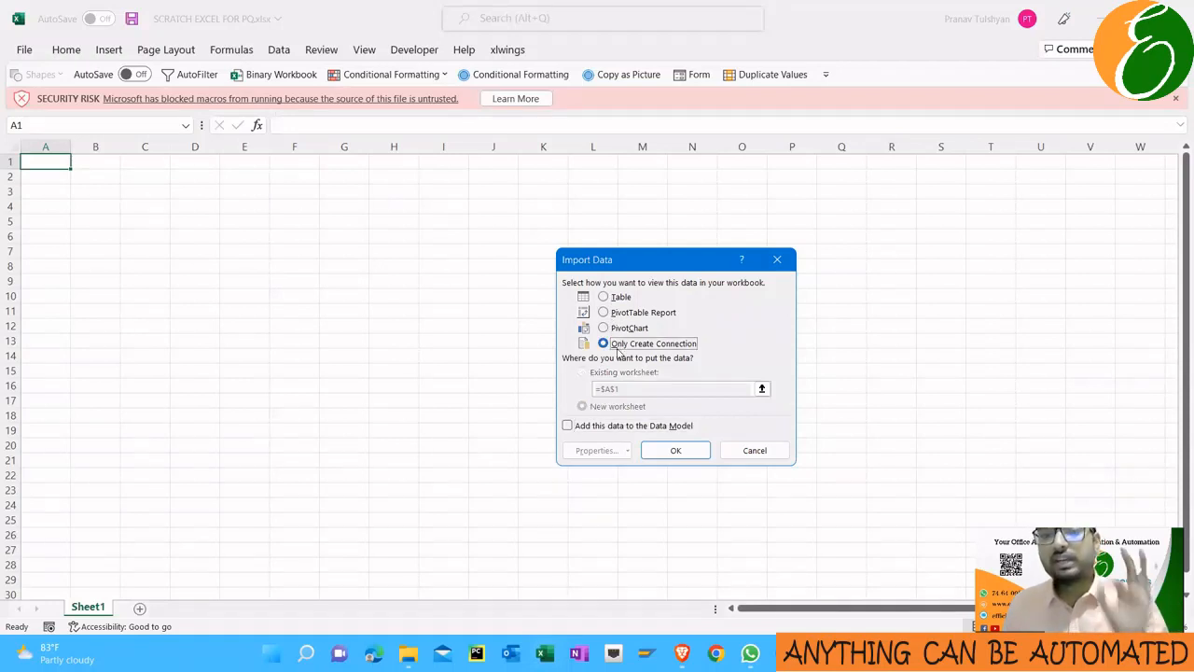
pyautogui.click(657, 451)
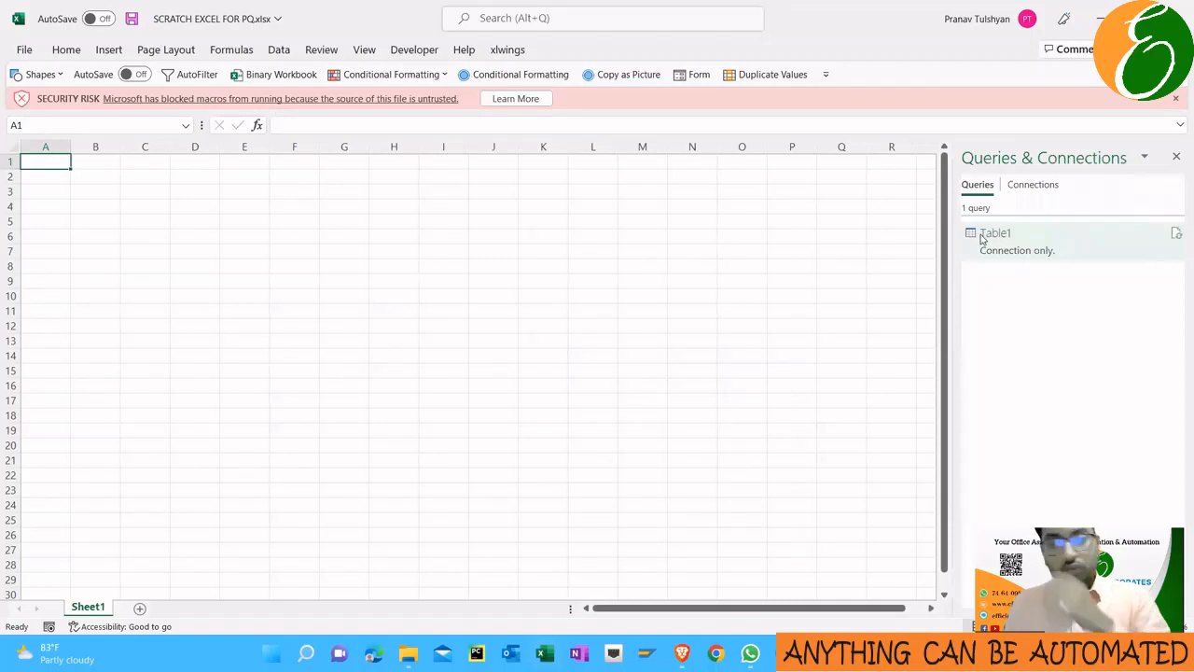
# Rename the Table1 query as PRODUCT_MASTER
pyautogui.rightClick(1031, 242)
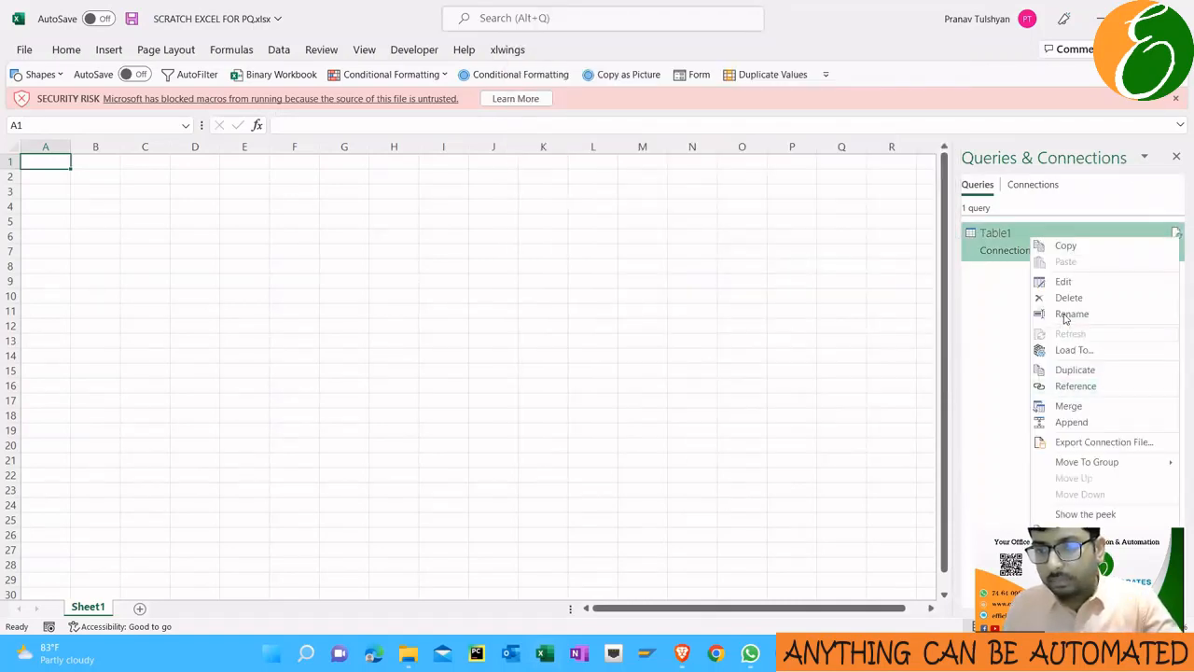
pyautogui.click(1064, 315)
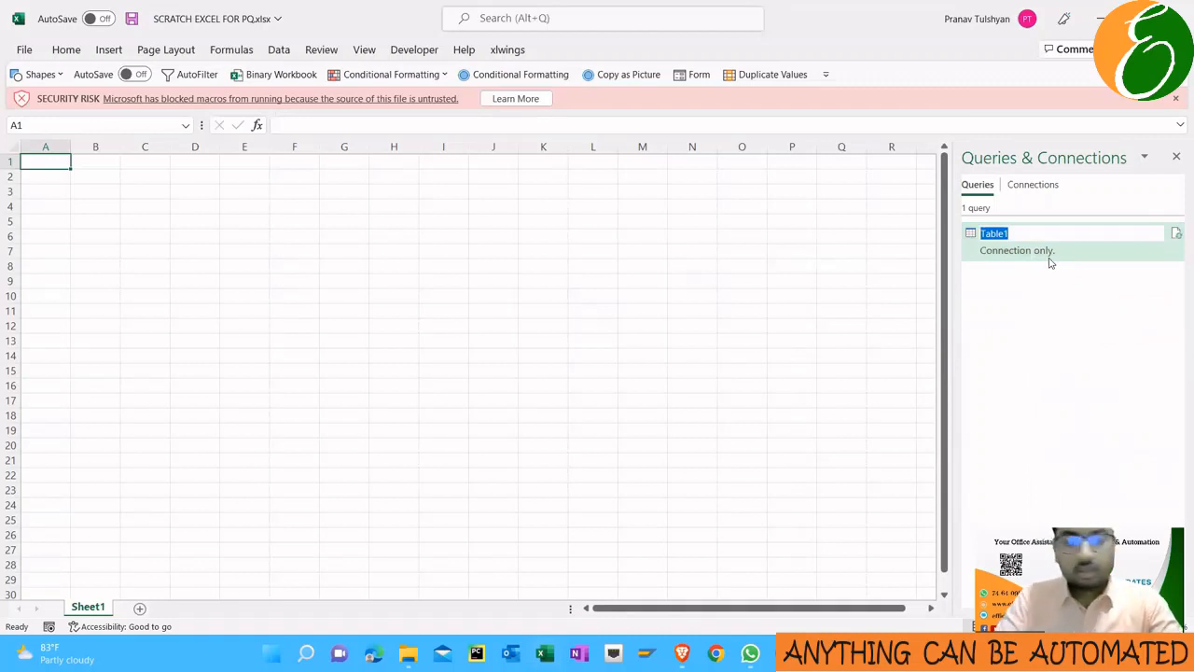
pyautogui.write('PROD')
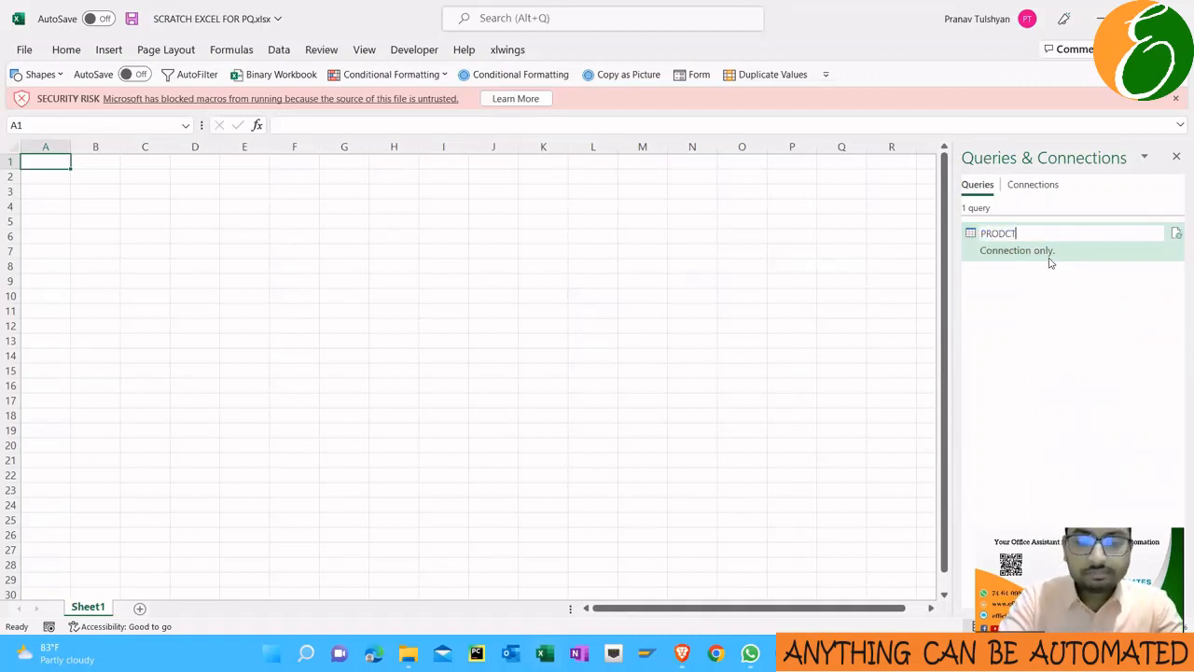
pyautogui.write('UCT')
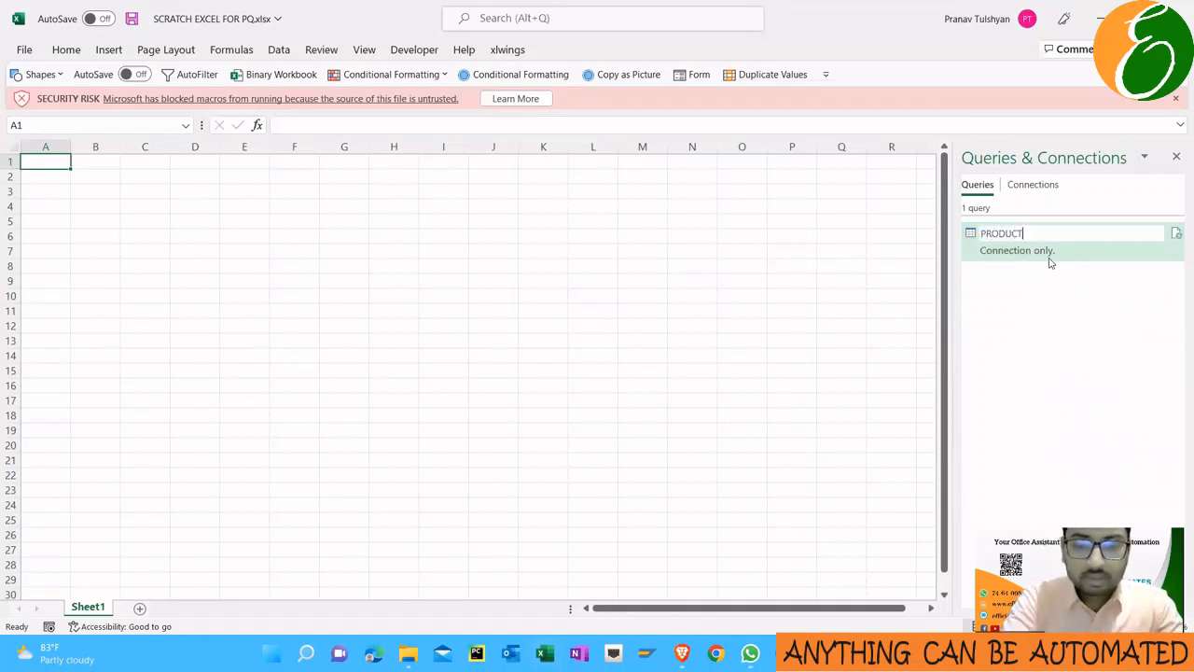
pyautogui.write('_MASTER')
pyautogui.press('Return')
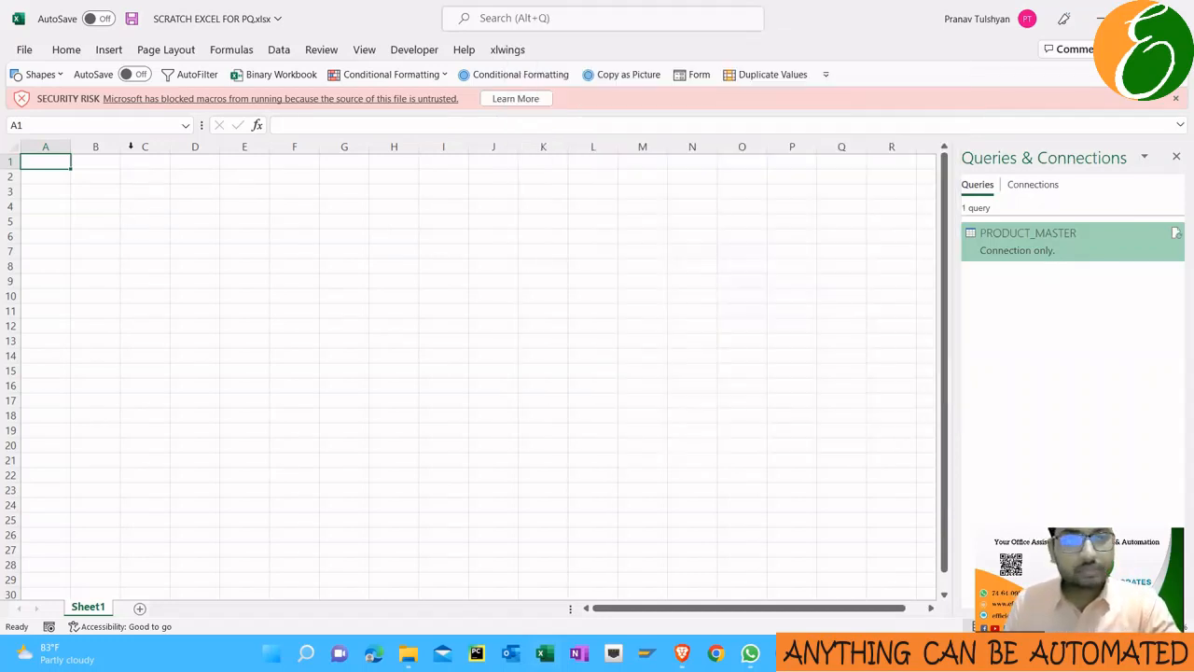
# Get data from an Excel workbook, importing CUSTOMER_MASTER.xlsx from the EXCEL TEMPLATE IN PQ folder
pyautogui.click(279, 50)
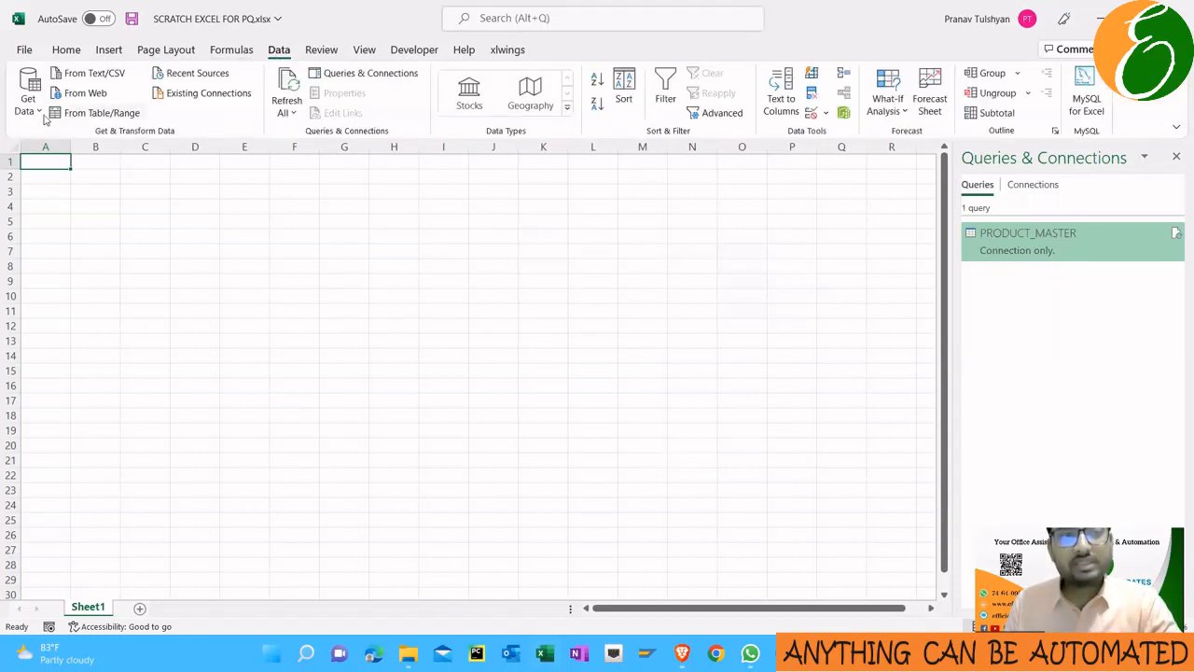
pyautogui.click(39, 112)
pyautogui.moveTo(66, 136)
pyautogui.click(214, 135)
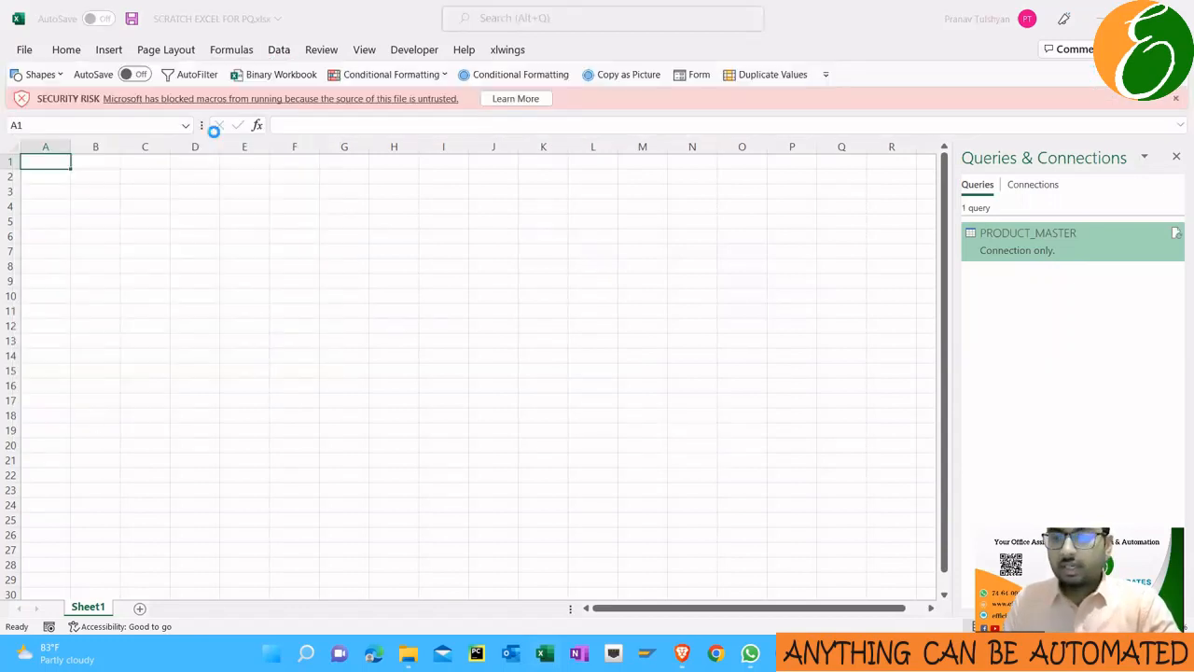
pyautogui.click(494, 156)
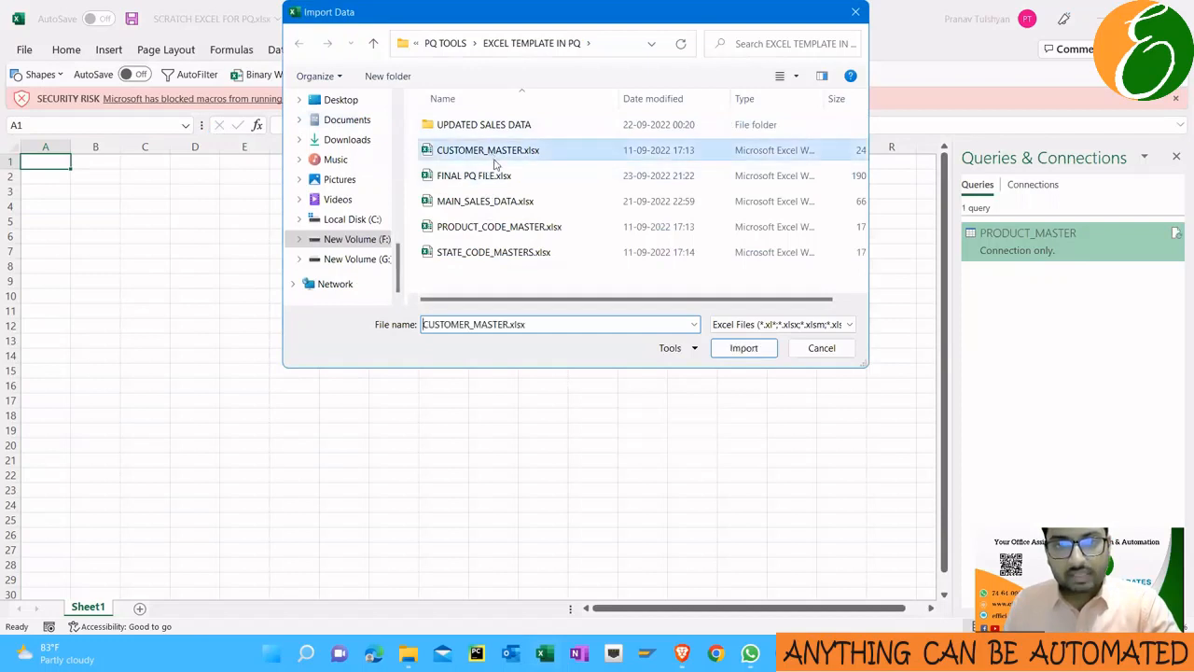
pyautogui.click(742, 347)
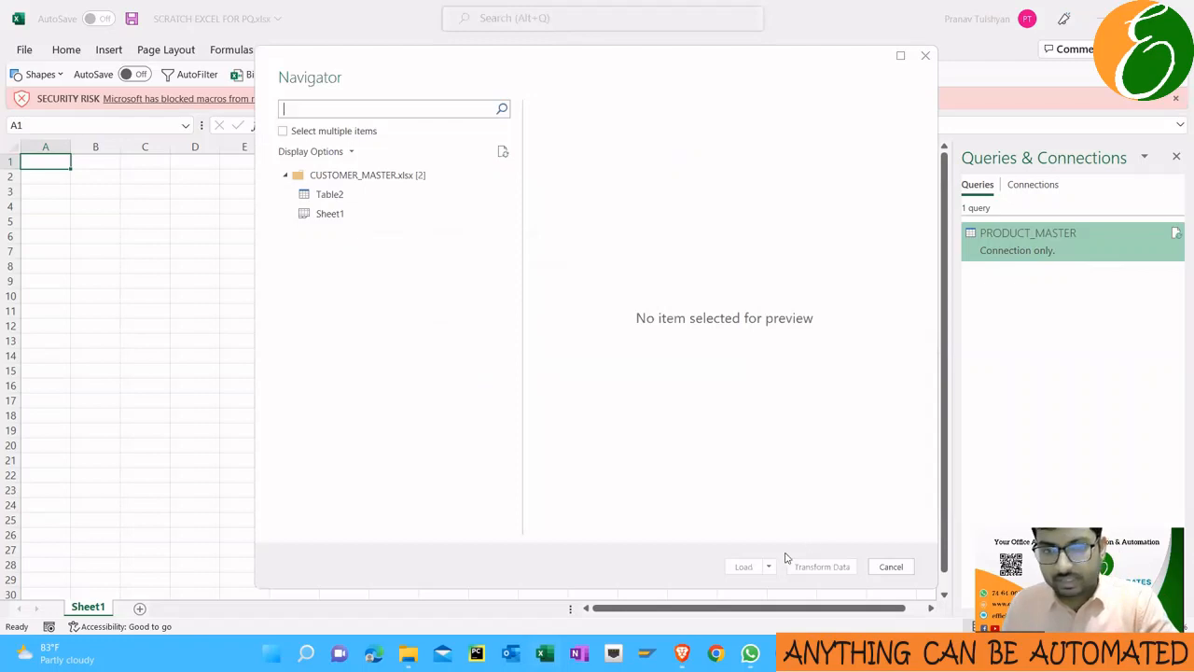
# Choose Table2 from CUSTOMER_MASTER.xlsx and load it with Only Create Connection
pyautogui.click(337, 197)
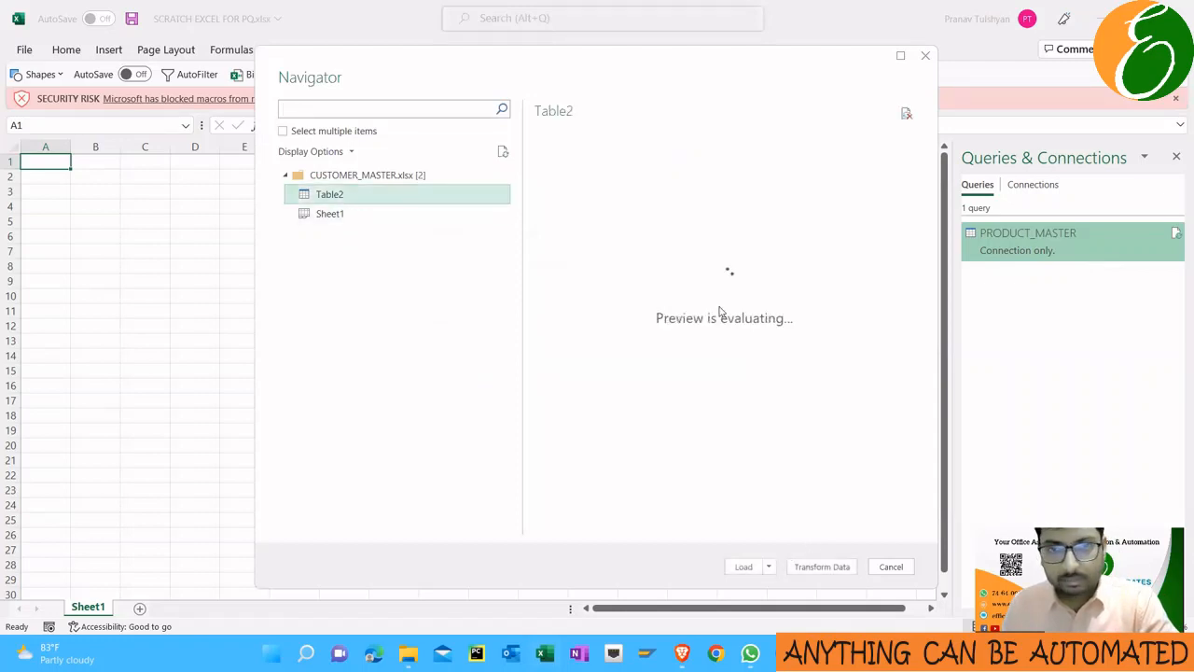
pyautogui.click(769, 567)
pyautogui.click(789, 598)
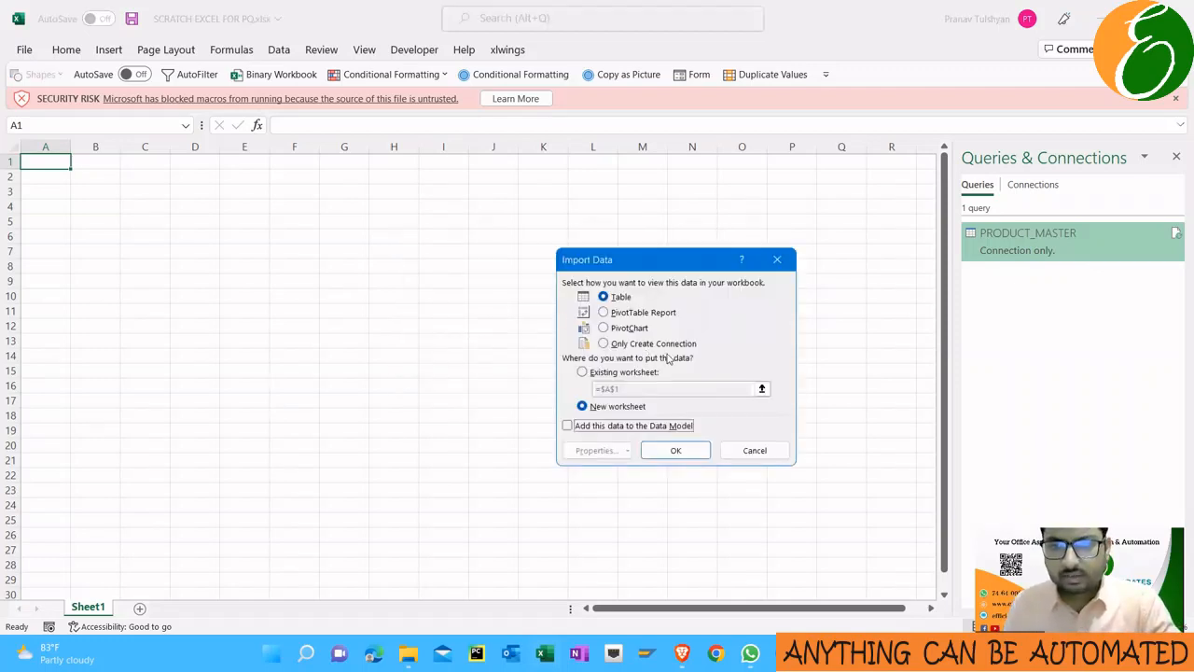
pyautogui.click(666, 344)
pyautogui.click(676, 450)
# Rename the Table2 query as CUSTOMER_MASTER
pyautogui.click(1052, 290)
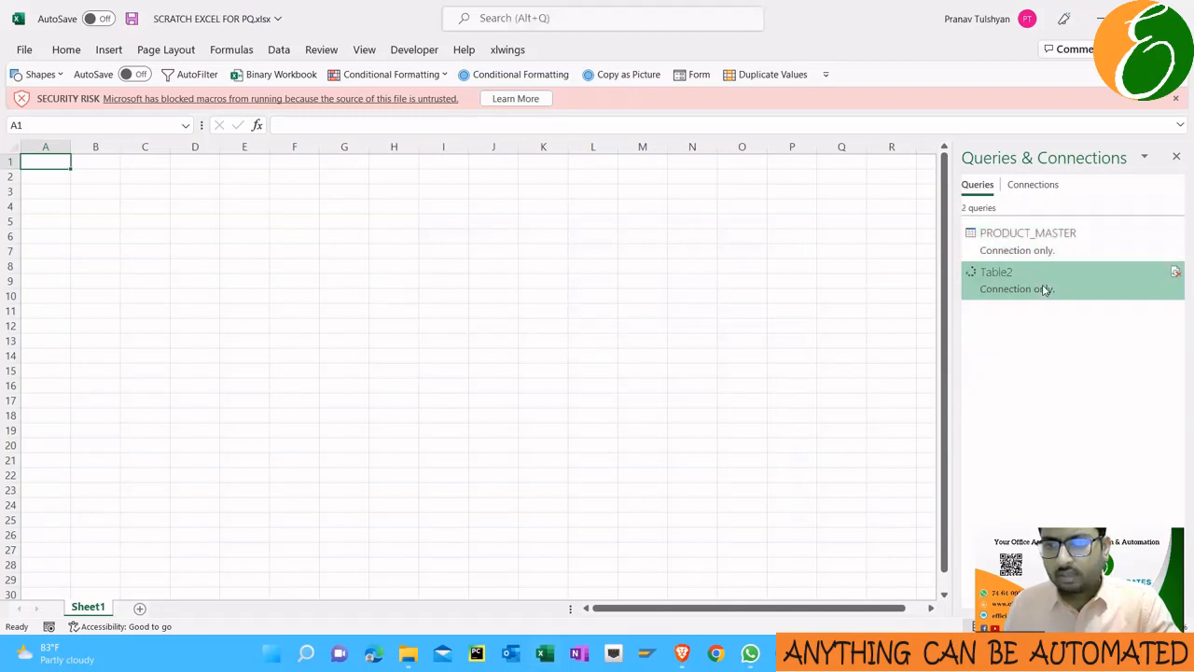
pyautogui.rightClick(1047, 288)
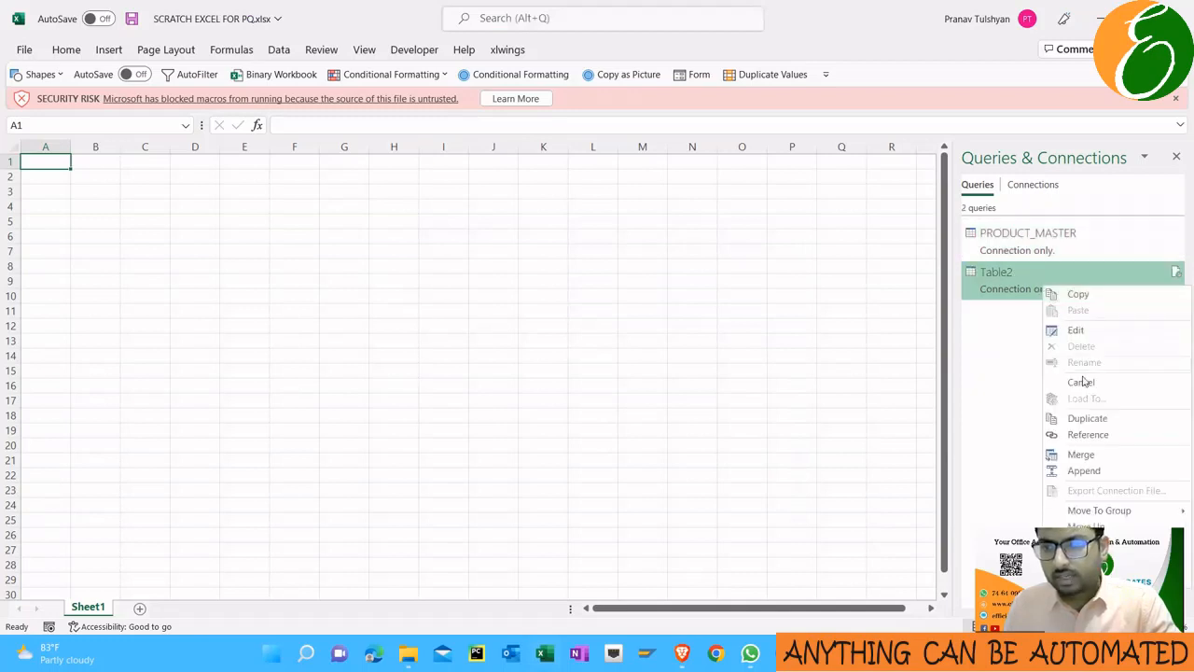
pyautogui.rightClick(1018, 282)
pyautogui.click(1060, 357)
pyautogui.write('C')
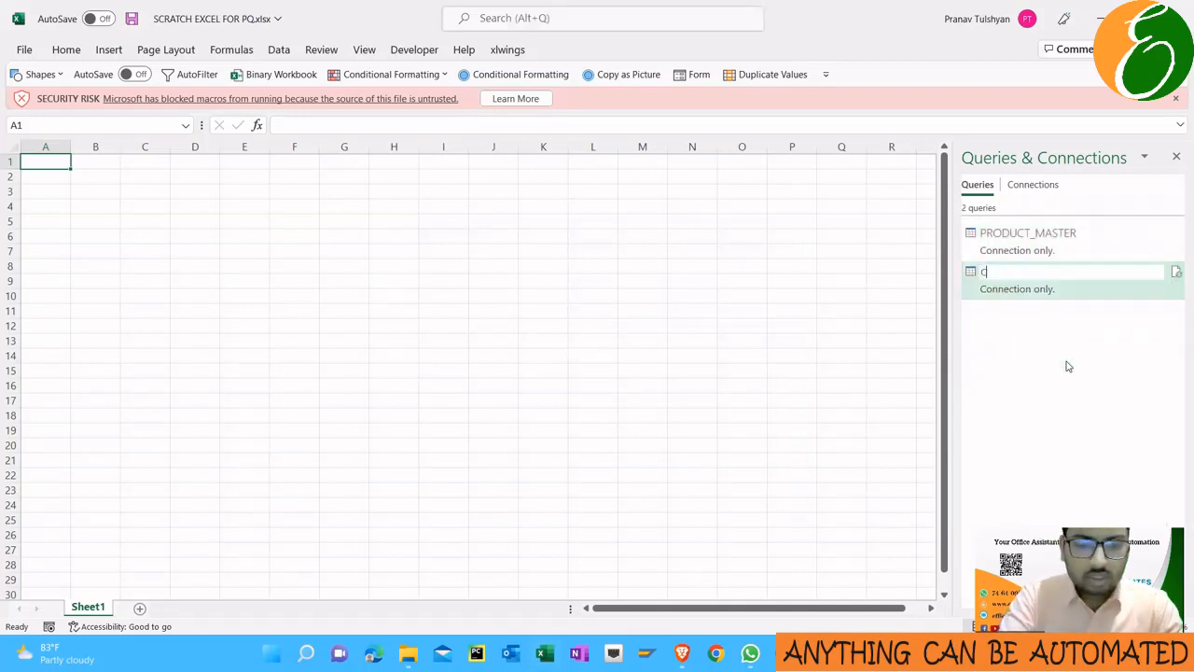
pyautogui.write('USTOMER')
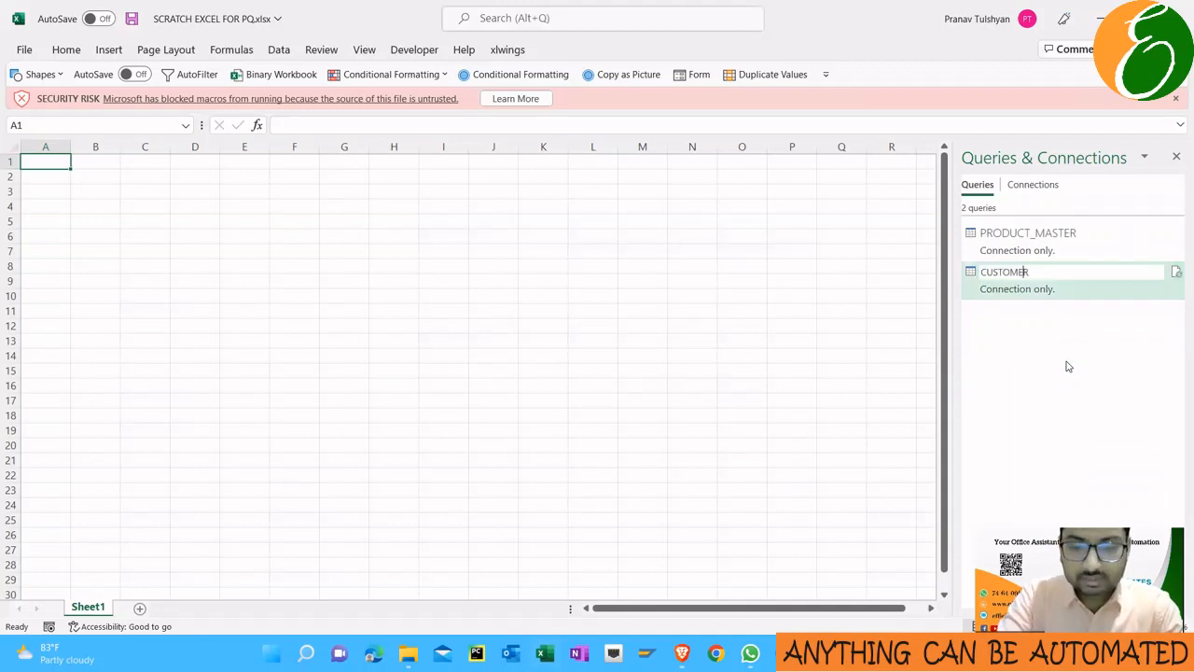
pyautogui.write('_MASTER')
pyautogui.press('Return')
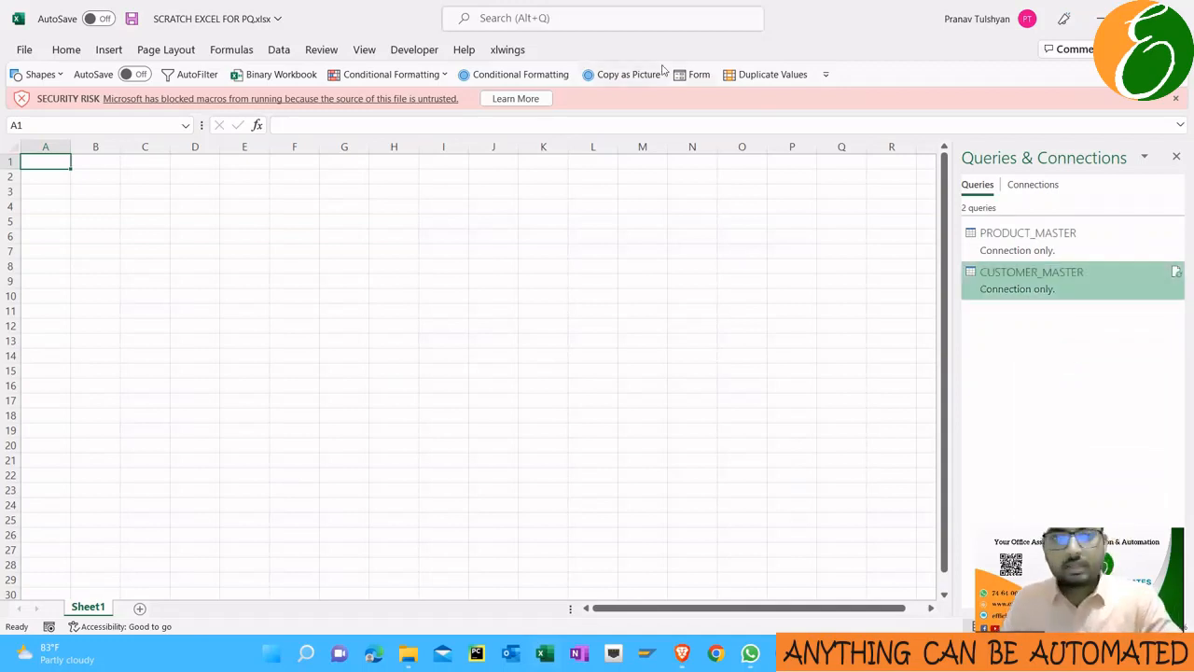
# Get data from an Excel workbook, importing STATE_CODE_MASTERS.xlsx from the EXCEL TEMPLATE IN PQ folder
pyautogui.click(278, 49)
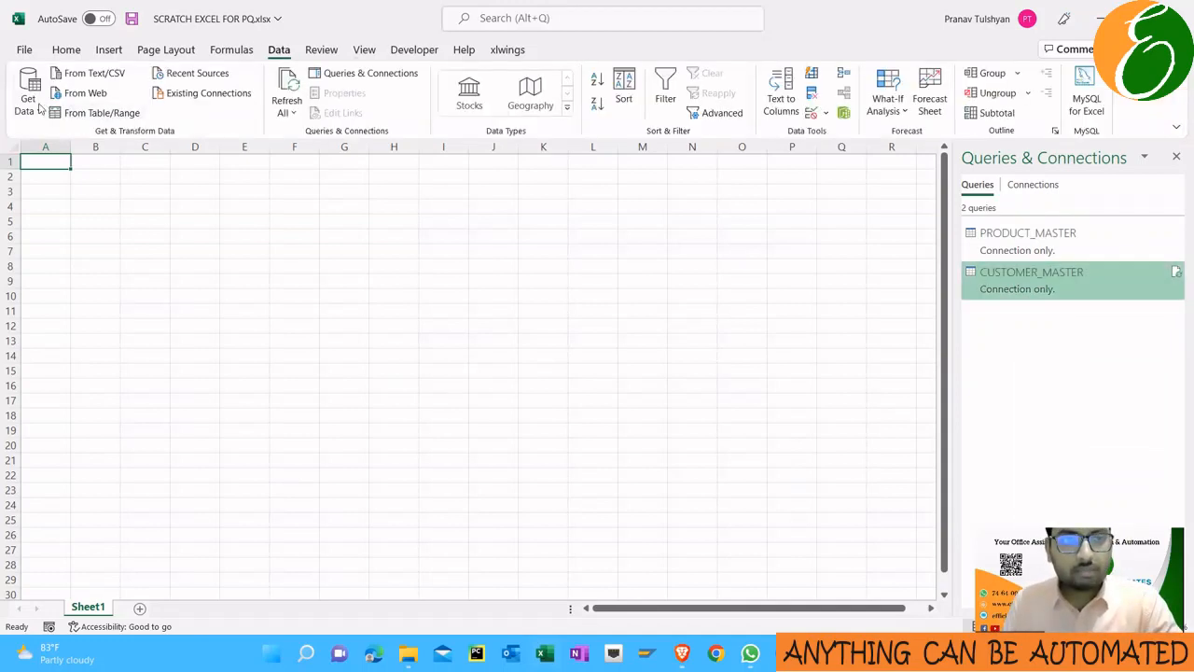
pyautogui.click(37, 105)
pyautogui.moveTo(75, 136)
pyautogui.click(233, 139)
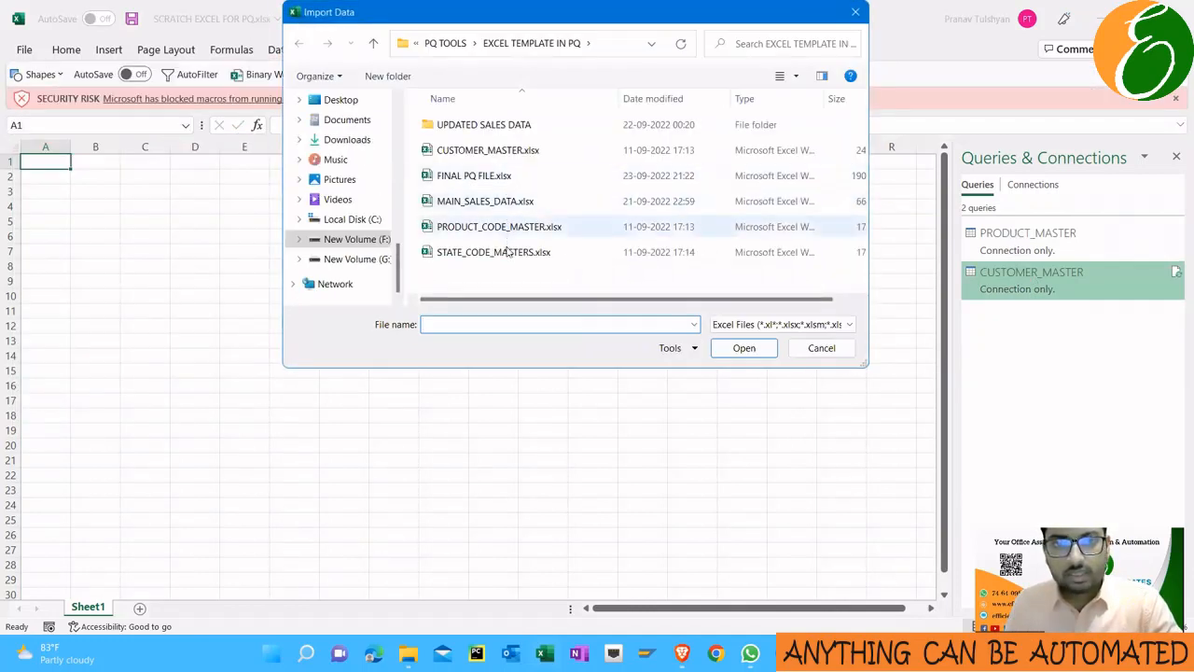
pyautogui.click(508, 252)
pyautogui.click(743, 348)
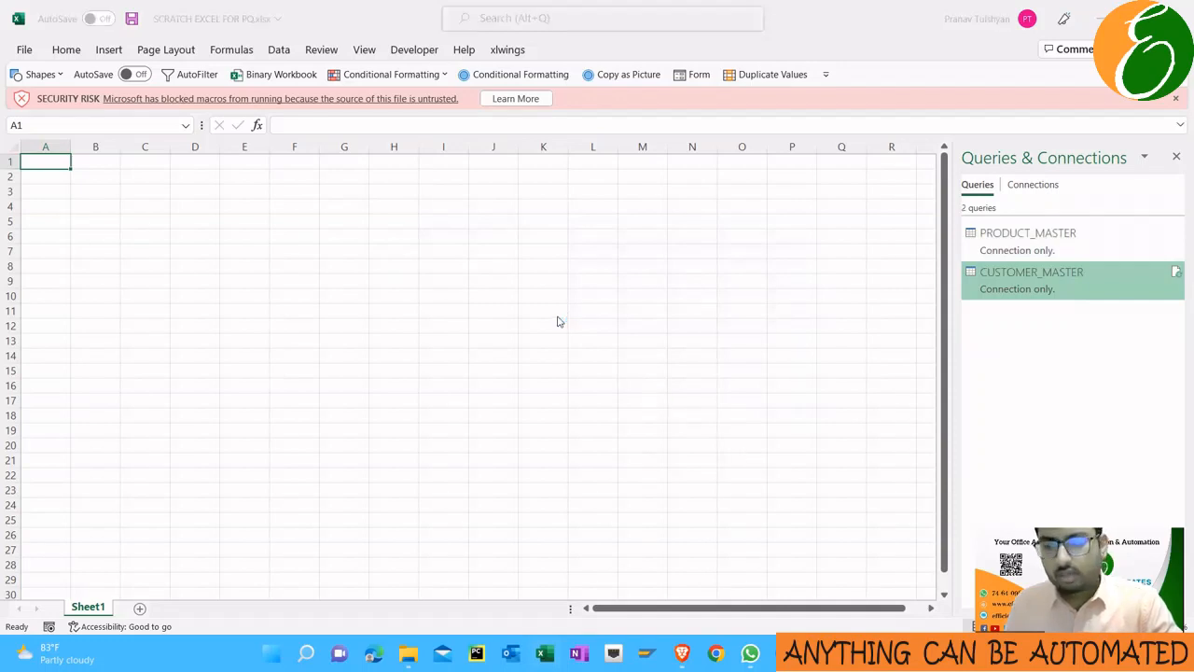
# Choose Table1 from STATE_CODE_MASTERS.xlsx and load it with Only Create Connection
pyautogui.click(373, 194)
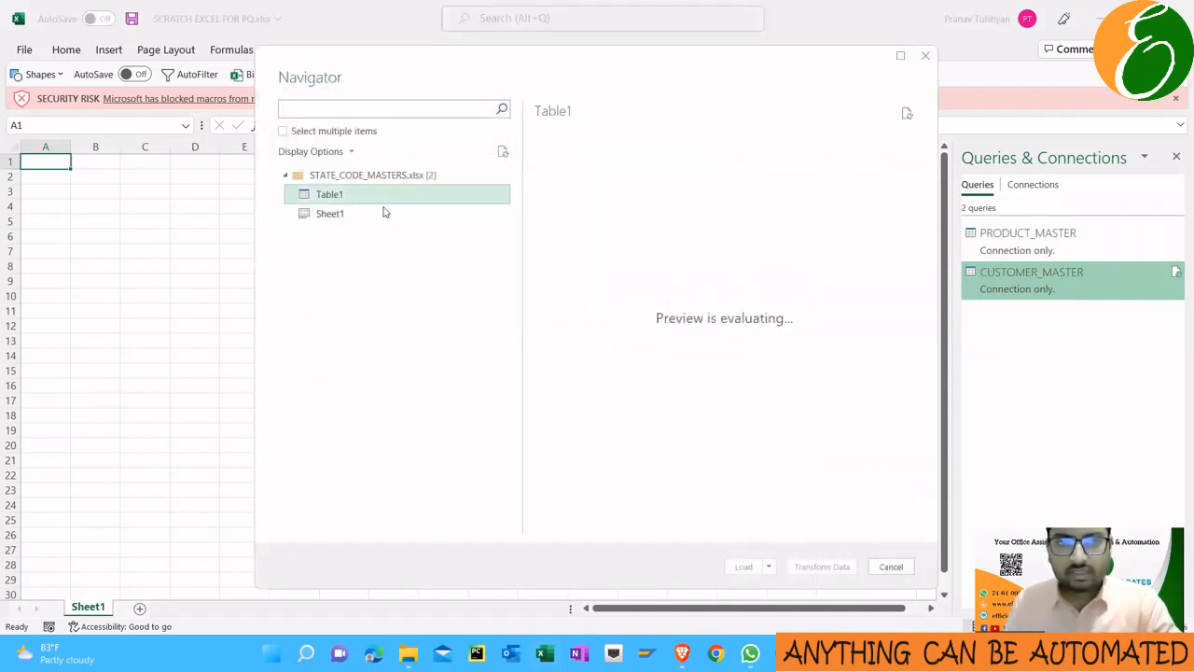
pyautogui.click(768, 566)
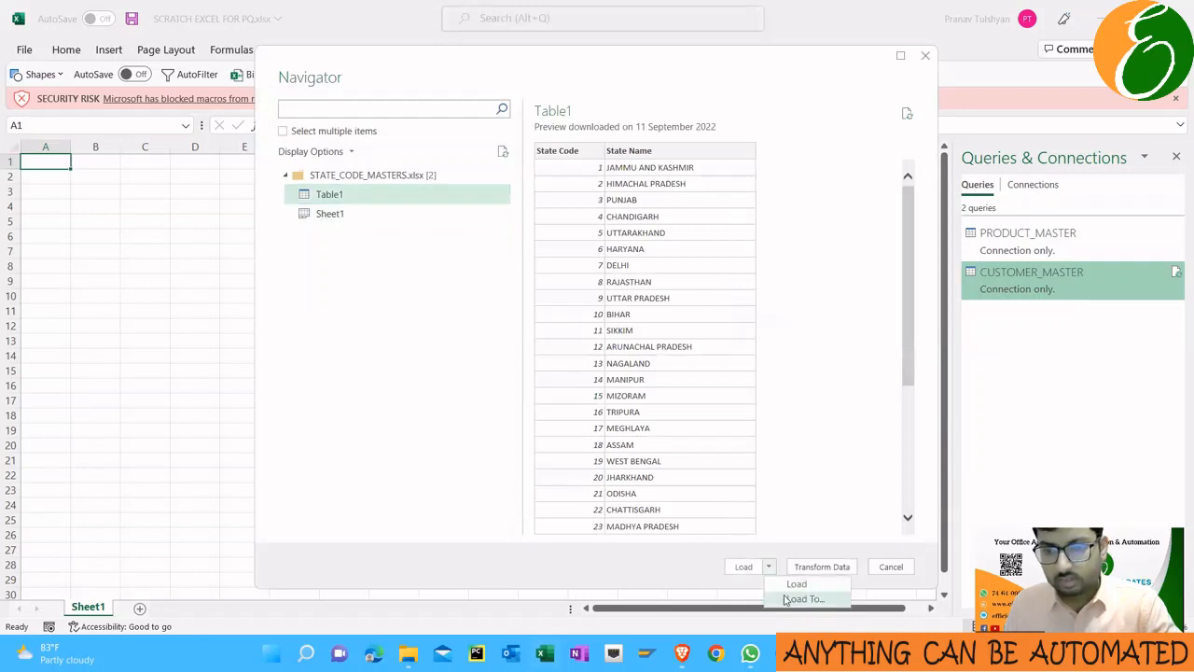
pyautogui.click(788, 599)
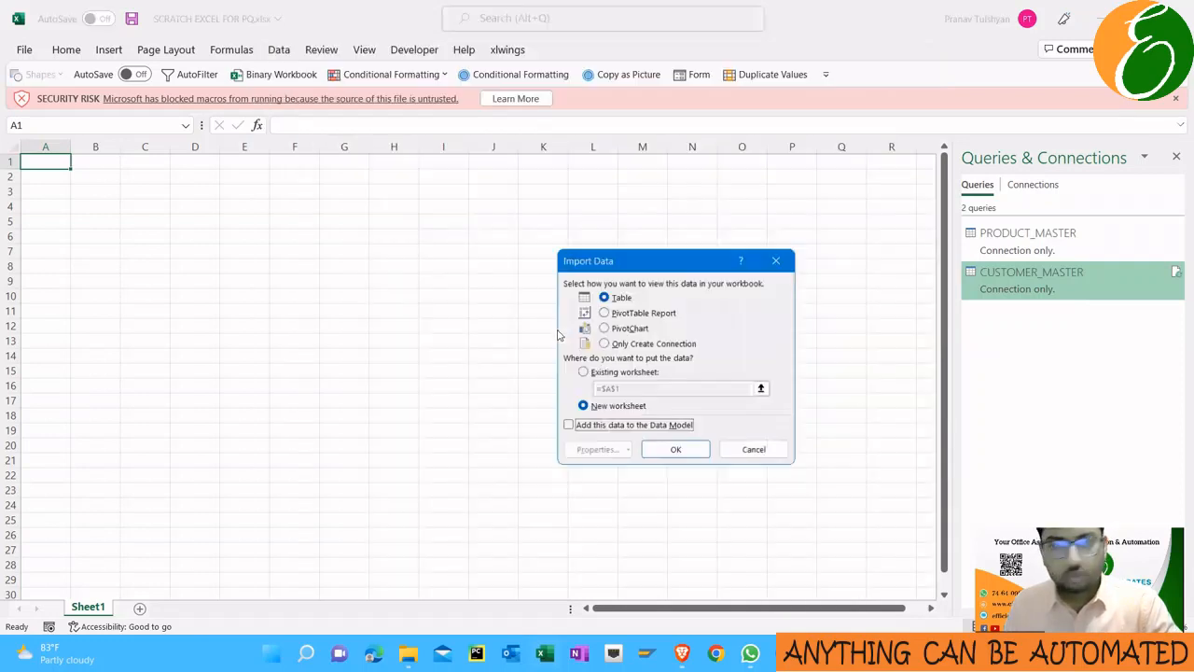
pyautogui.click(614, 344)
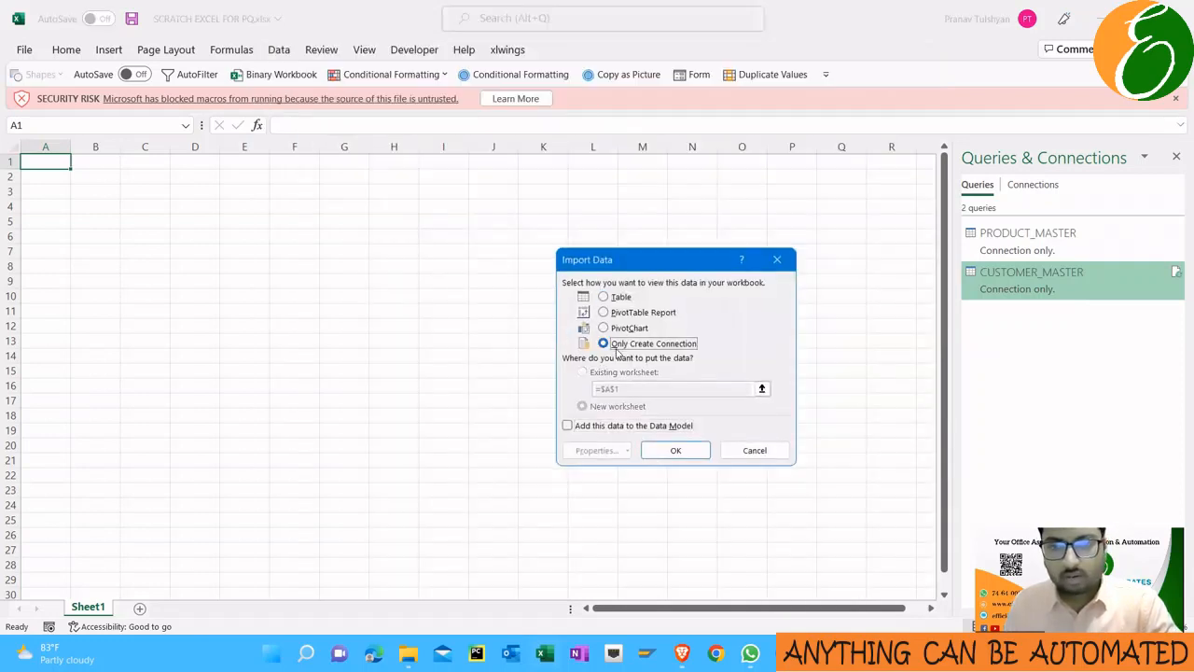
pyautogui.click(674, 450)
# Rename the new state code query, Table1, as STATE_CODE_MASTER
pyautogui.click(1016, 323)
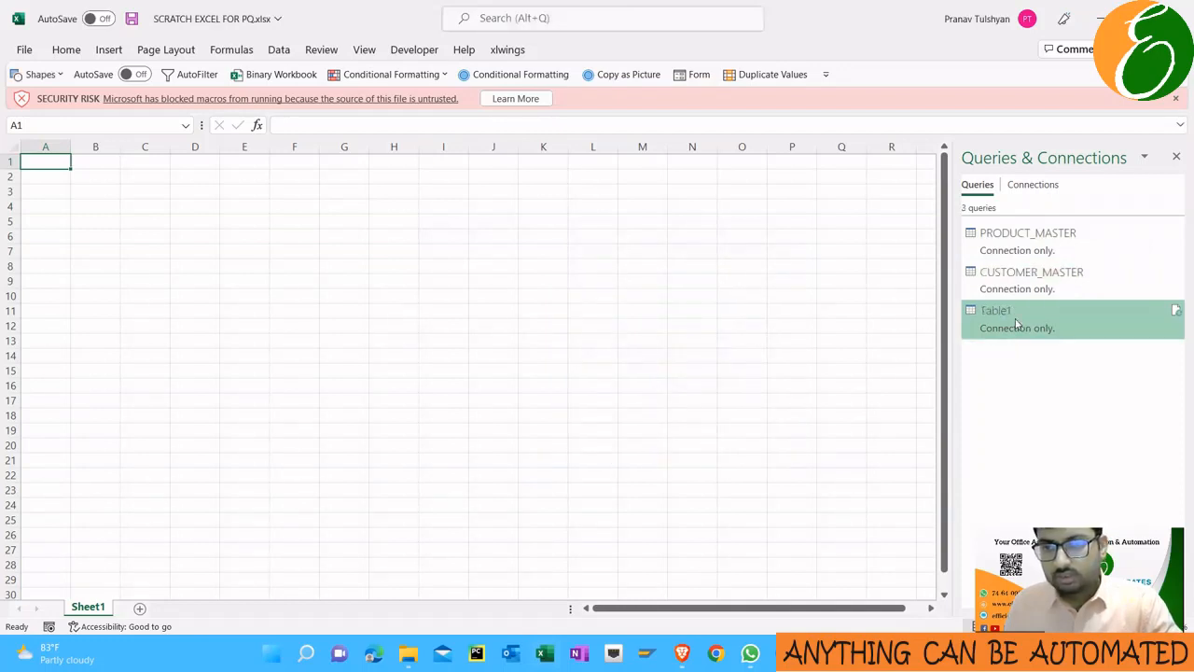
pyautogui.rightClick(1016, 323)
pyautogui.click(1054, 394)
pyautogui.write('STATE')
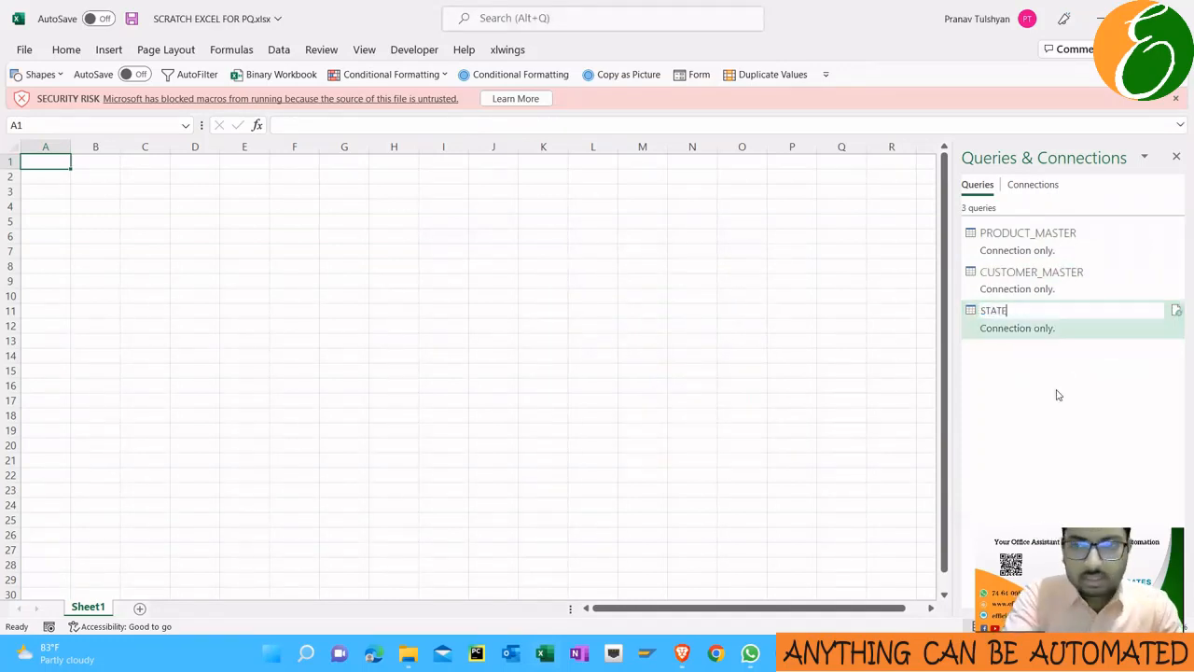
pyautogui.write('_CODE_')
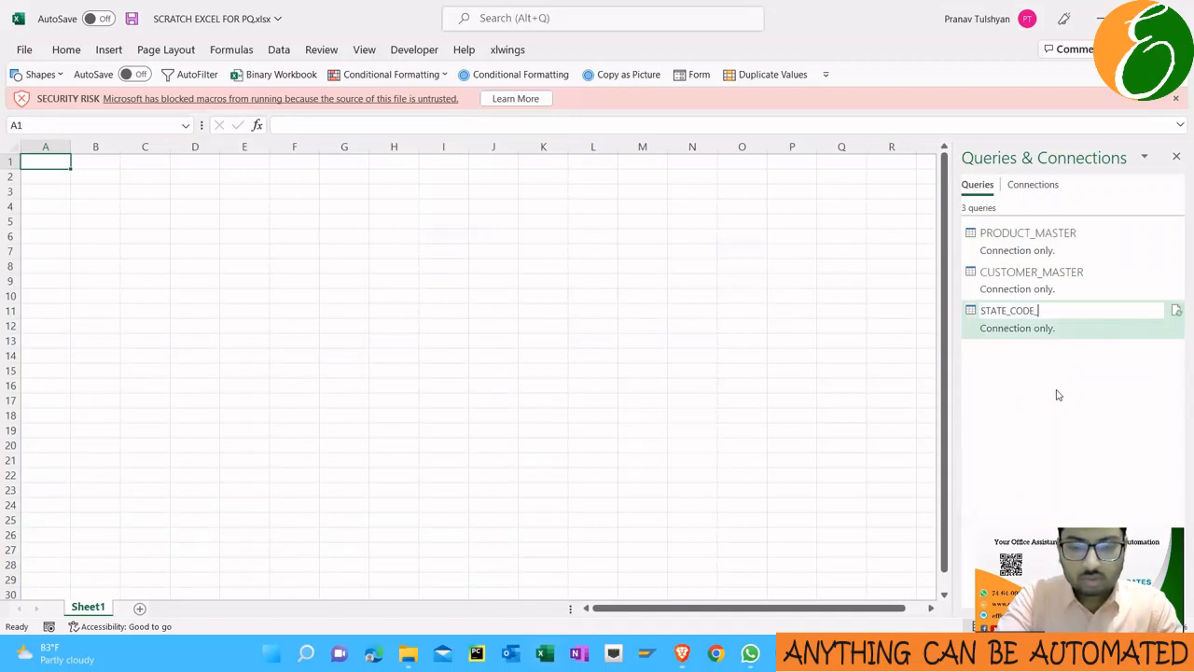
pyautogui.write('MASTE')
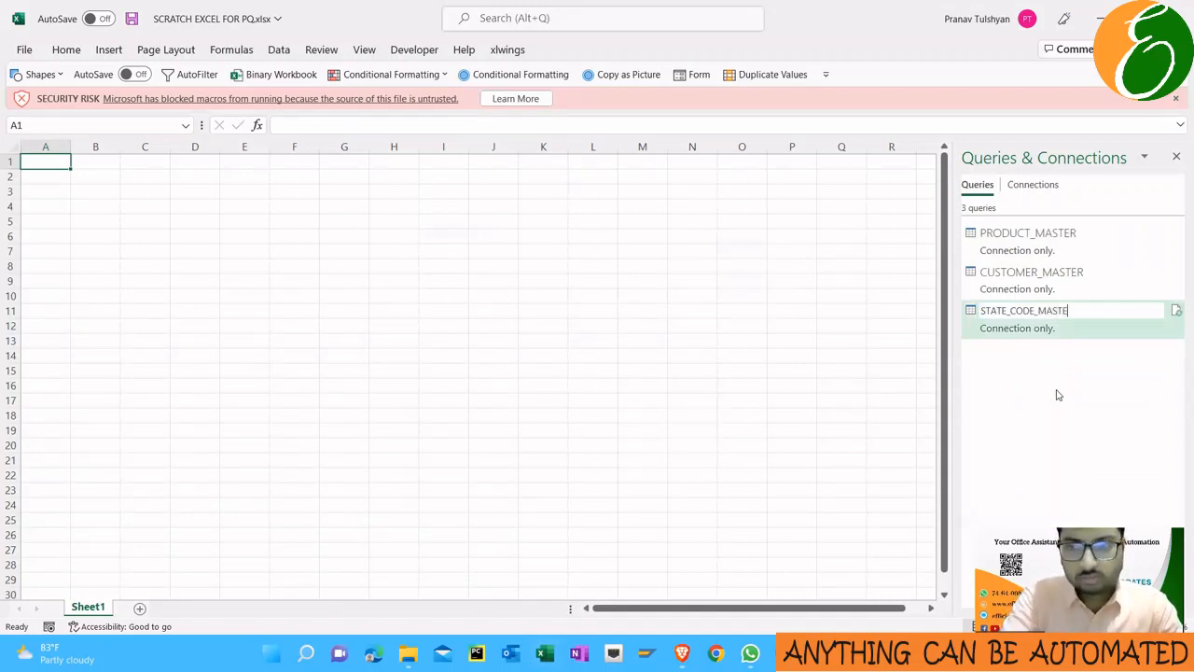
pyautogui.write('R')
pyautogui.press('Return')
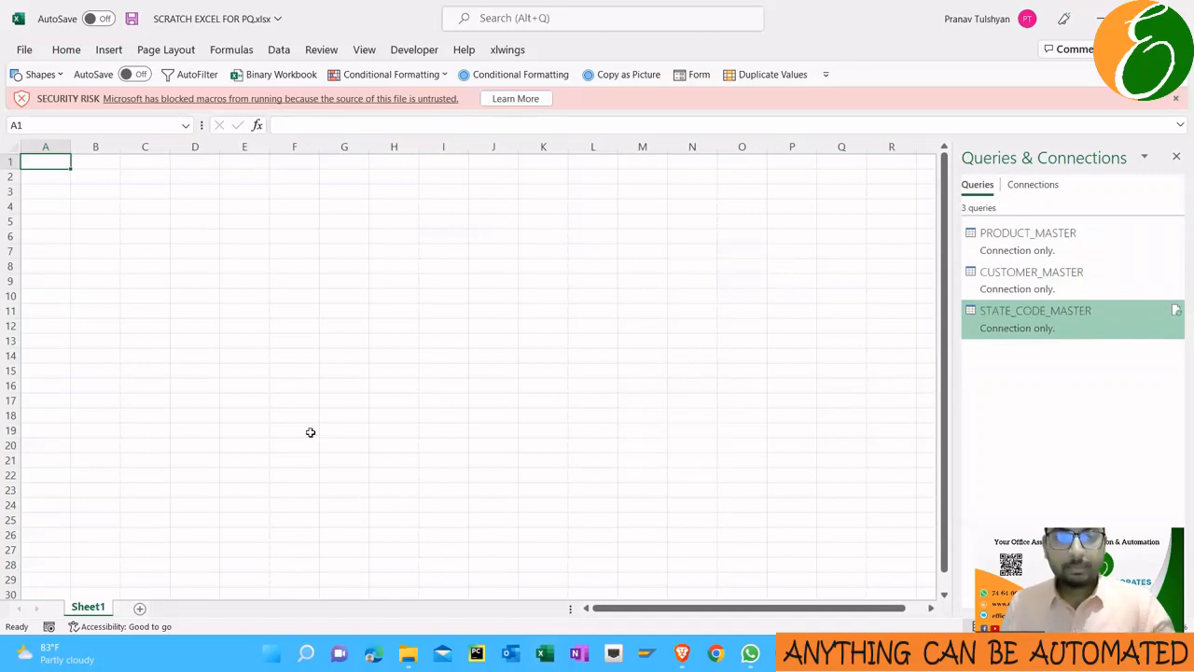
# Switch to File Explorer and open MAIN_SALES_DATA.xlsx from the EXCEL TEMPLATE IN PQ folder to view its data
pyautogui.click(408, 654)
pyautogui.click(237, 573)
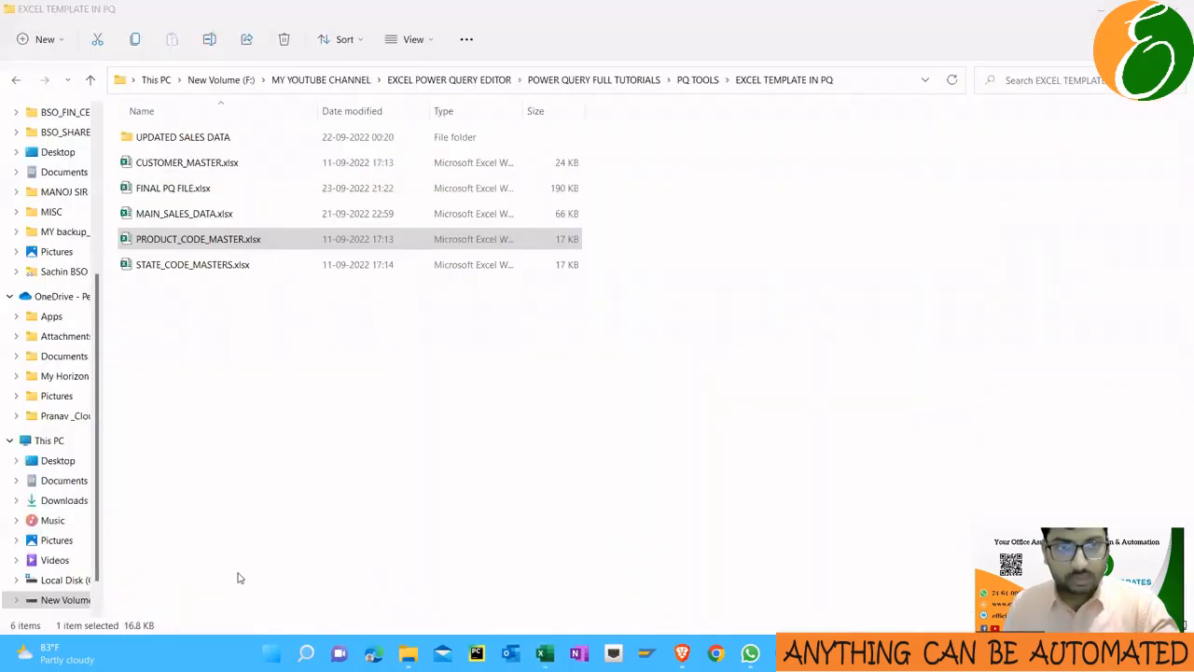
pyautogui.click(211, 216)
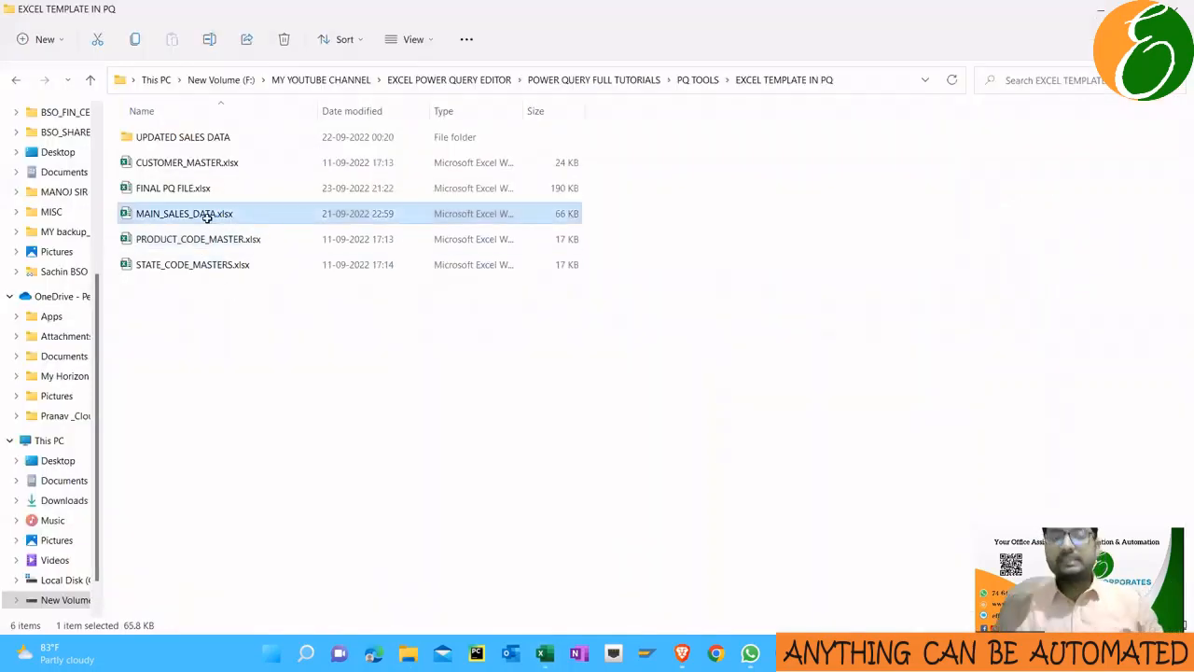
pyautogui.hotkey('alt', 'Tab')
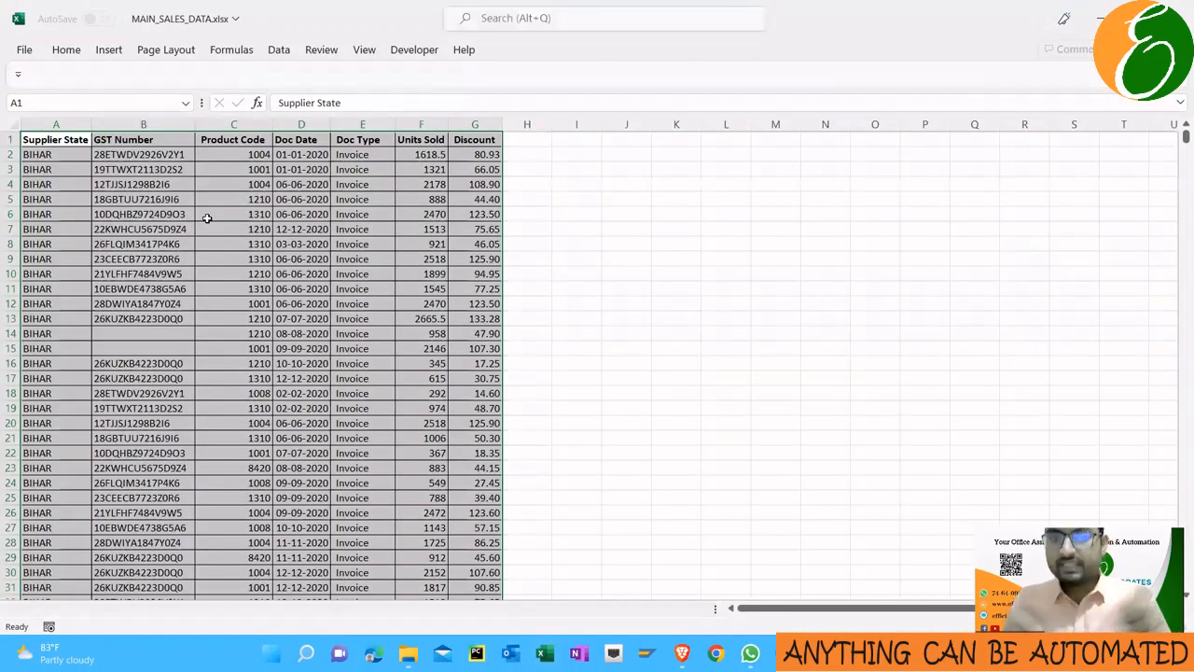
# Examine the row extent of the sales data and the empty columns beside Discount, and close MAIN_SALES_DATA.xlsx
pyautogui.hotkey('ctrl', 'Down')
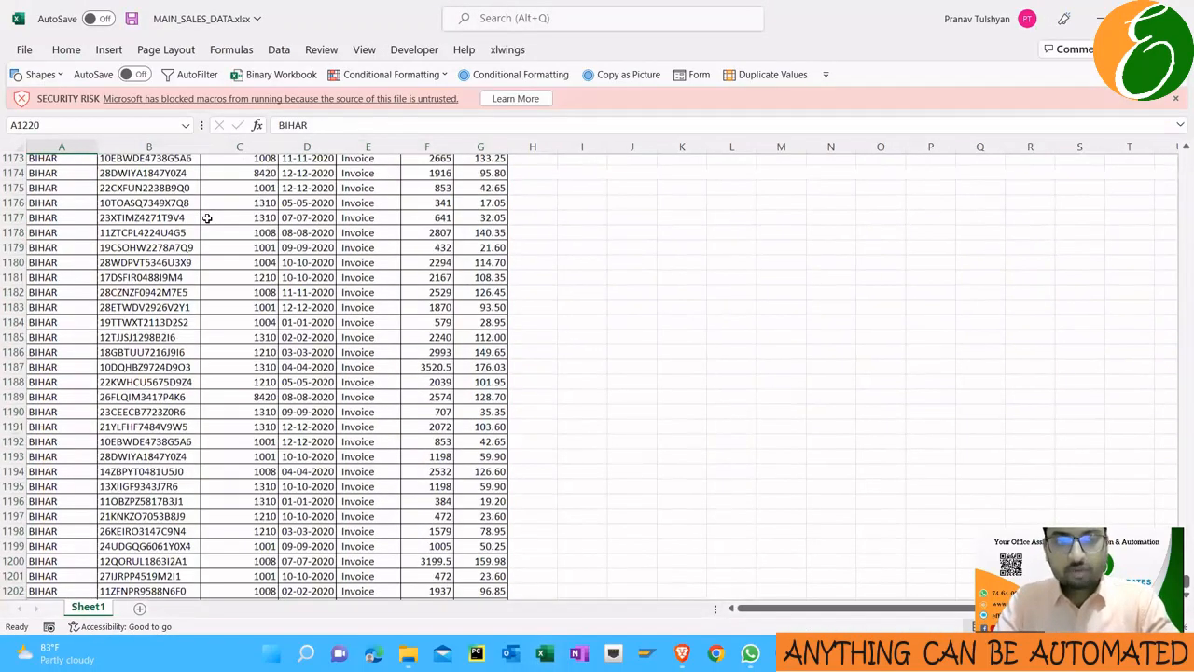
pyautogui.hotkey('ctrl', 'Up')
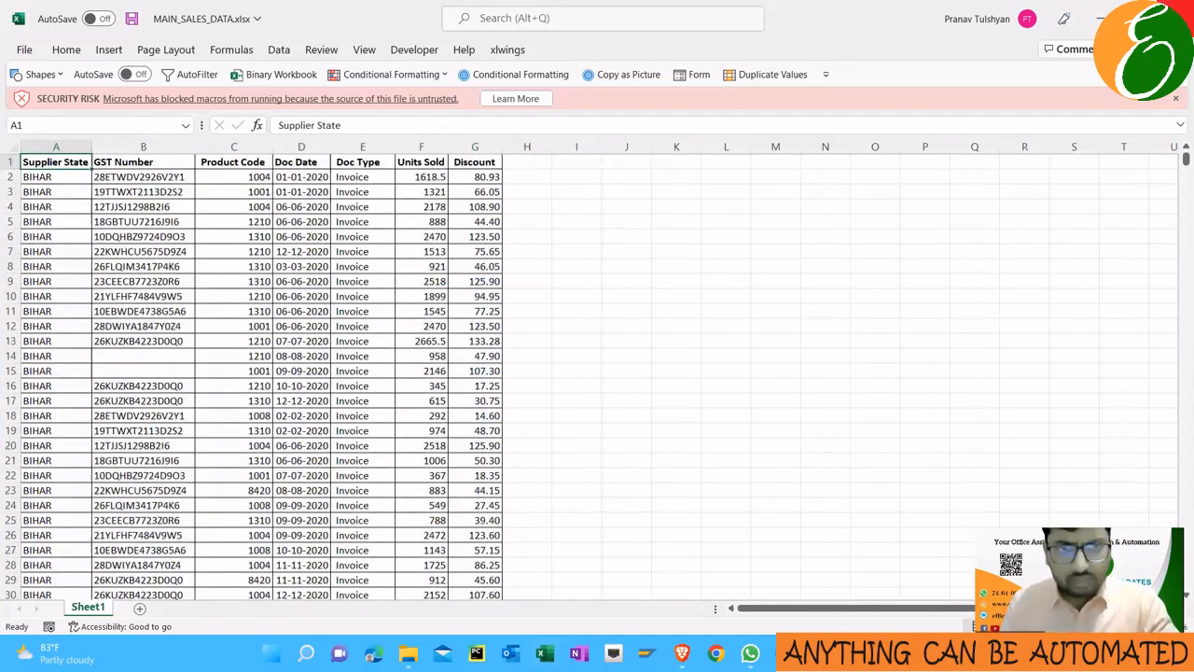
pyautogui.moveTo(527, 164); pyautogui.dragTo(995, 160)
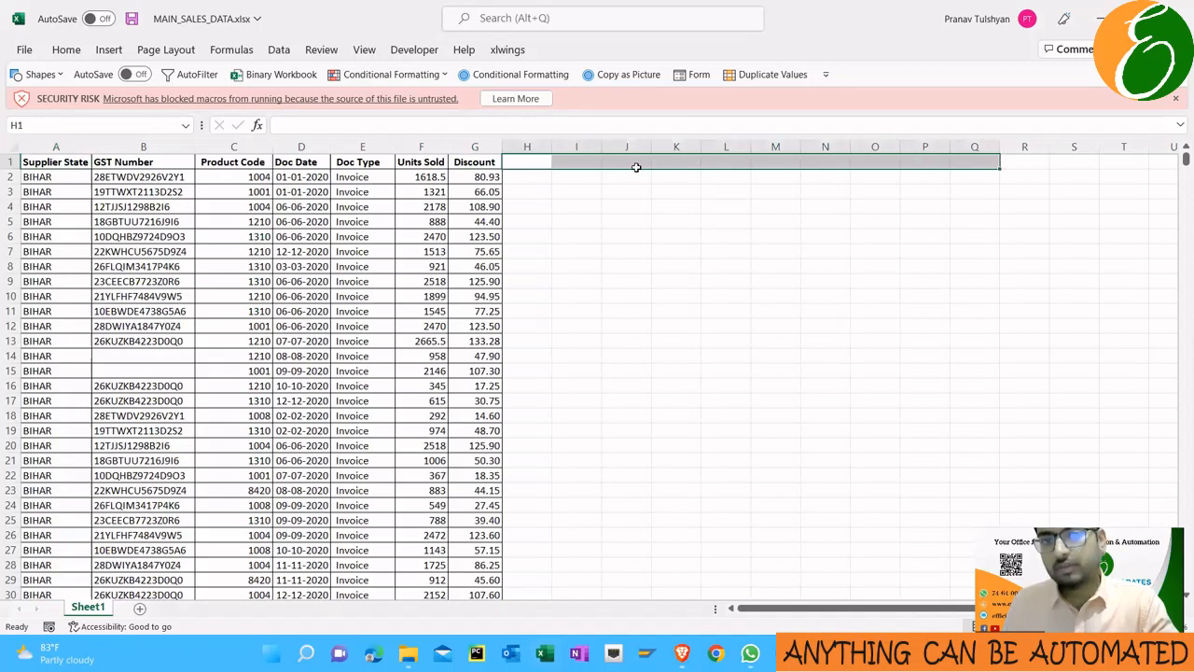
pyautogui.click(1177, 8)
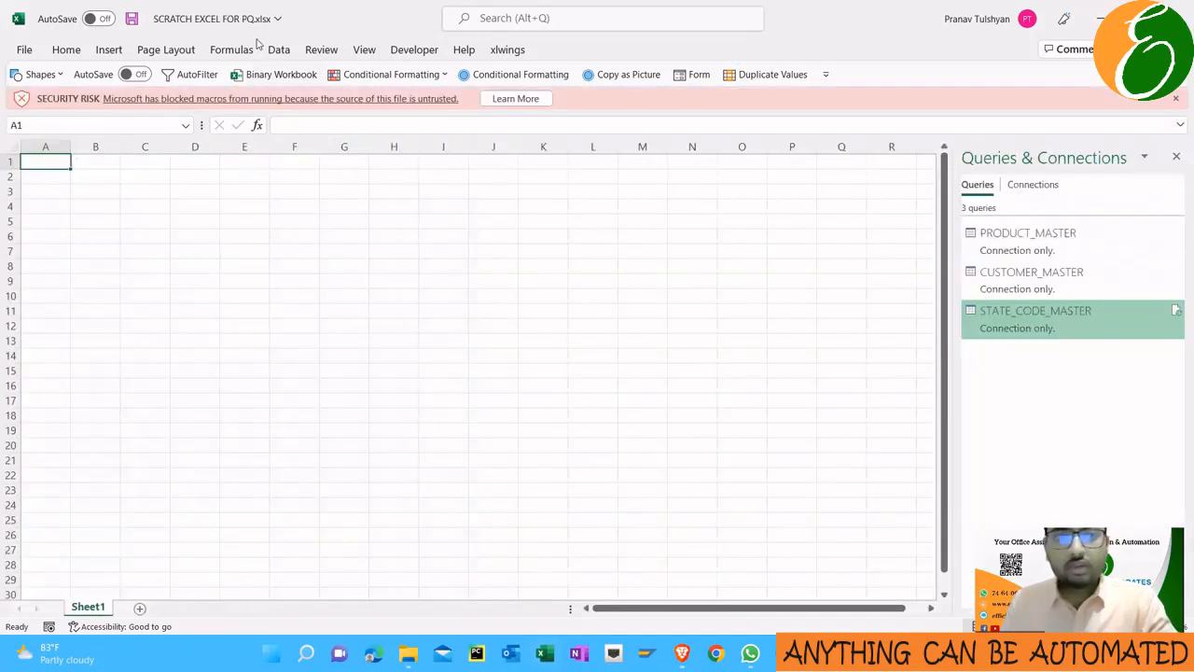
# Get data from an Excel workbook, importing MAIN_SALES_DATA.xlsx into the scratch workbook
pyautogui.click(279, 50)
pyautogui.click(28, 98)
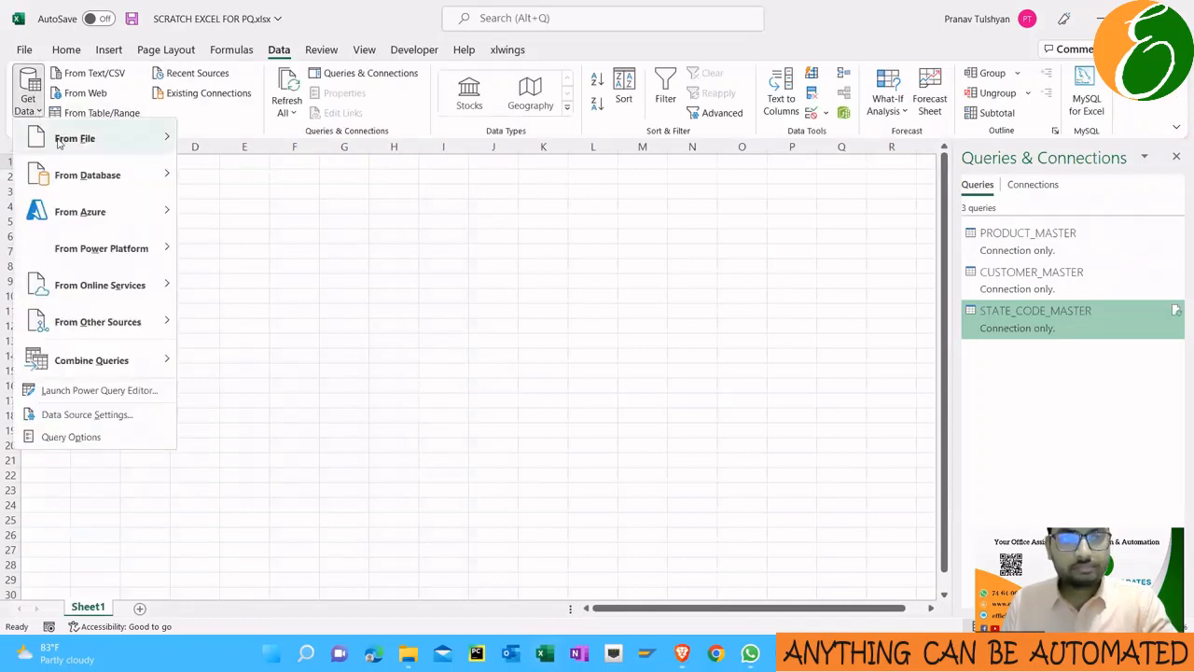
pyautogui.moveTo(58, 142)
pyautogui.click(245, 142)
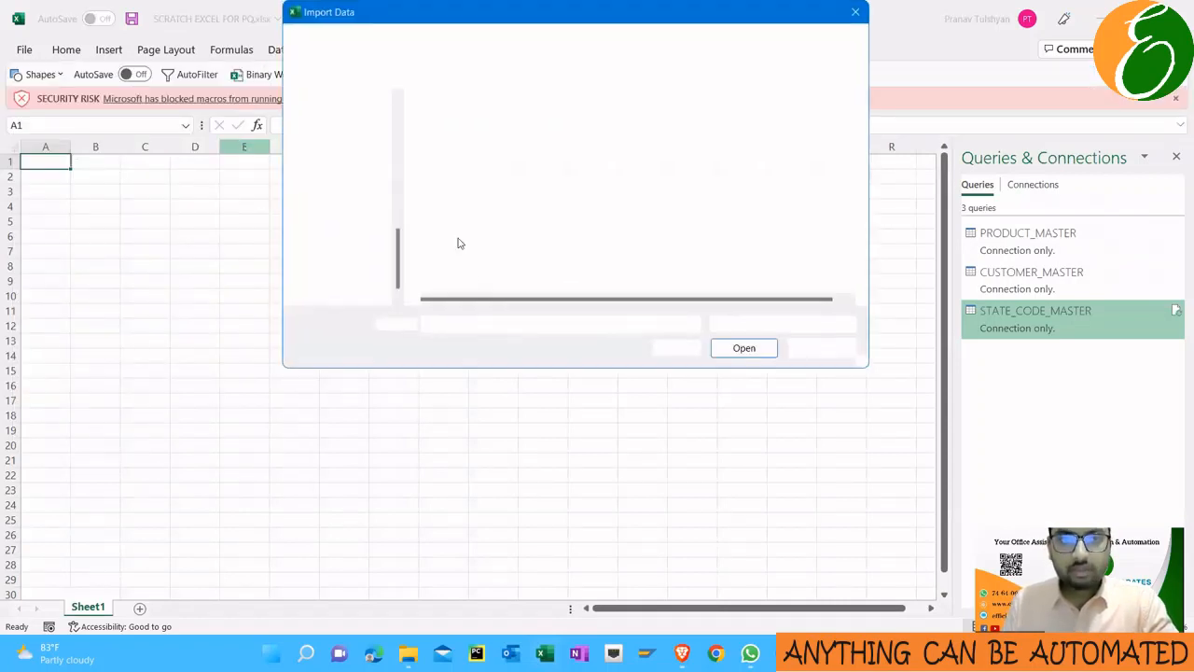
pyautogui.click(473, 201)
pyautogui.click(724, 348)
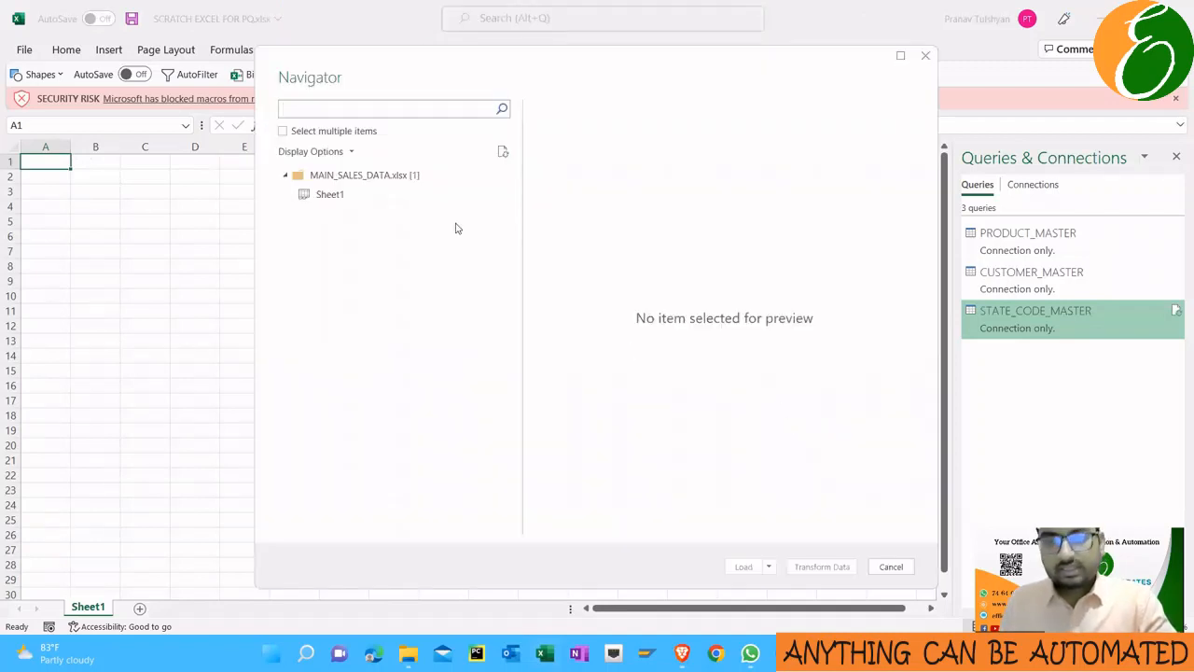
# Choose Sheet1 from MAIN_SALES_DATA.xlsx and load it with Only Create Connection
pyautogui.click(359, 195)
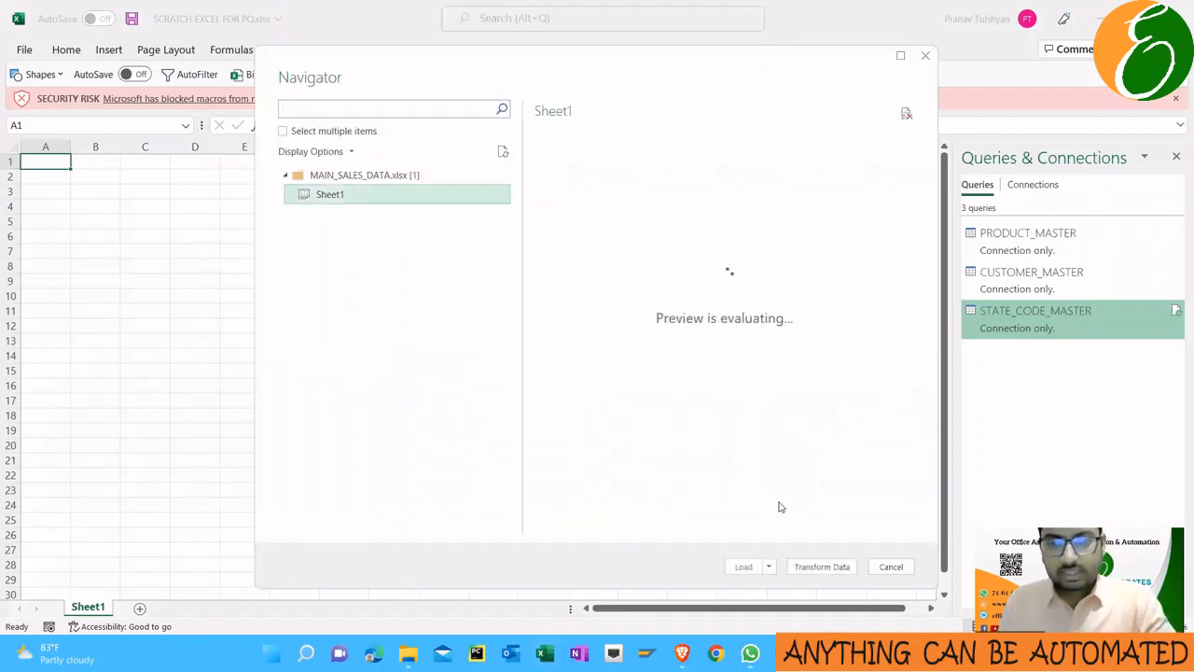
pyautogui.click(769, 568)
pyautogui.click(795, 599)
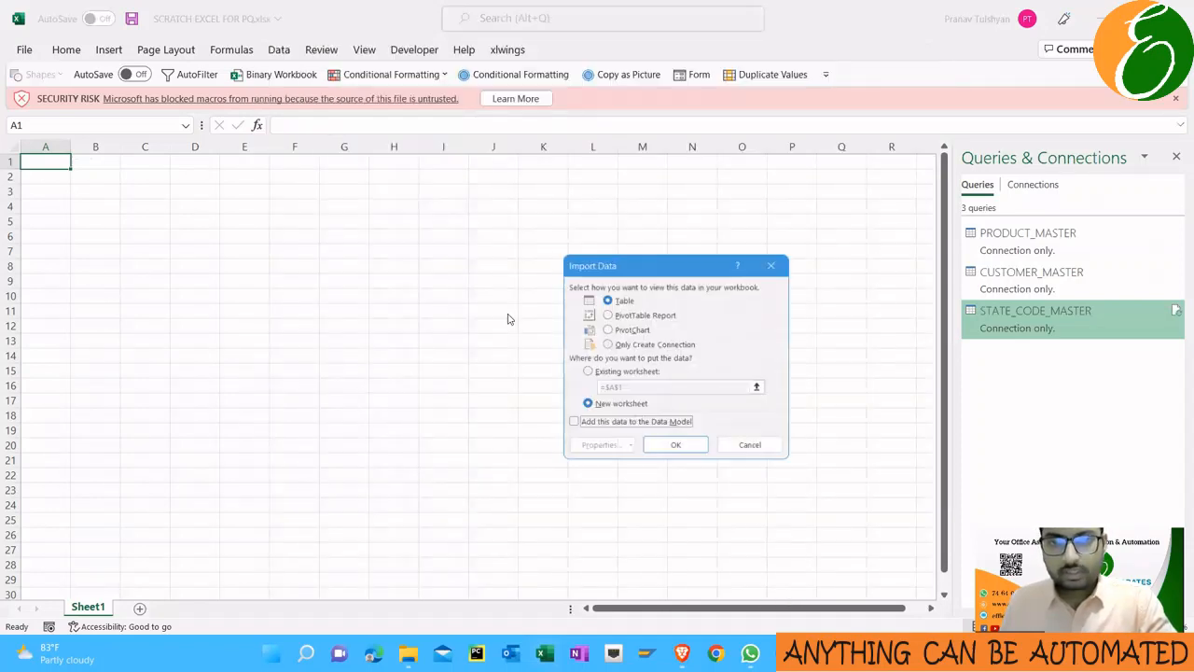
pyautogui.click(620, 344)
pyautogui.click(674, 449)
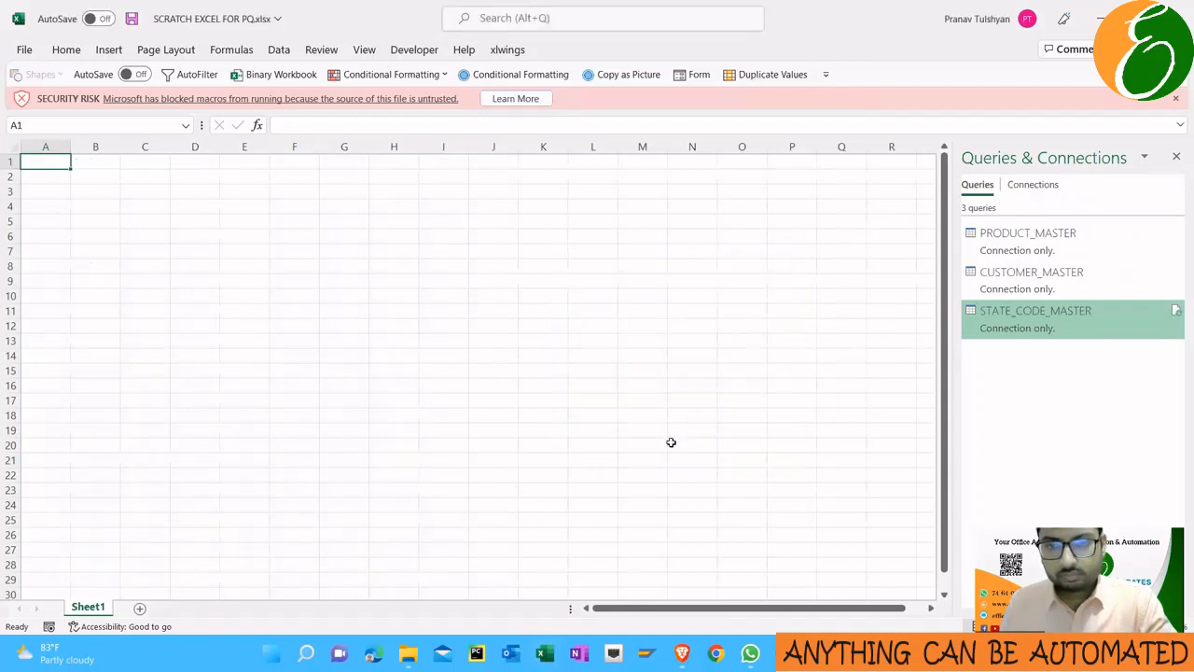
# Rename the new sales query, Sheet1, as MAIN_SALES_DATA
pyautogui.click(1031, 370)
pyautogui.rightClick(1031, 370)
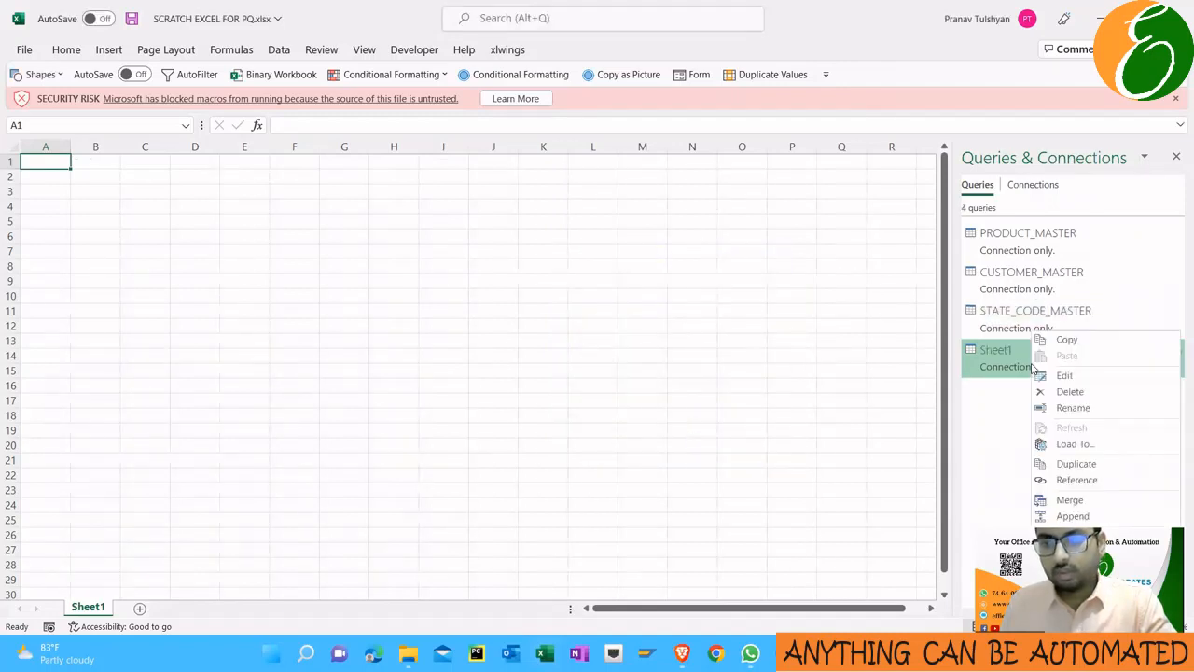
pyautogui.click(1072, 411)
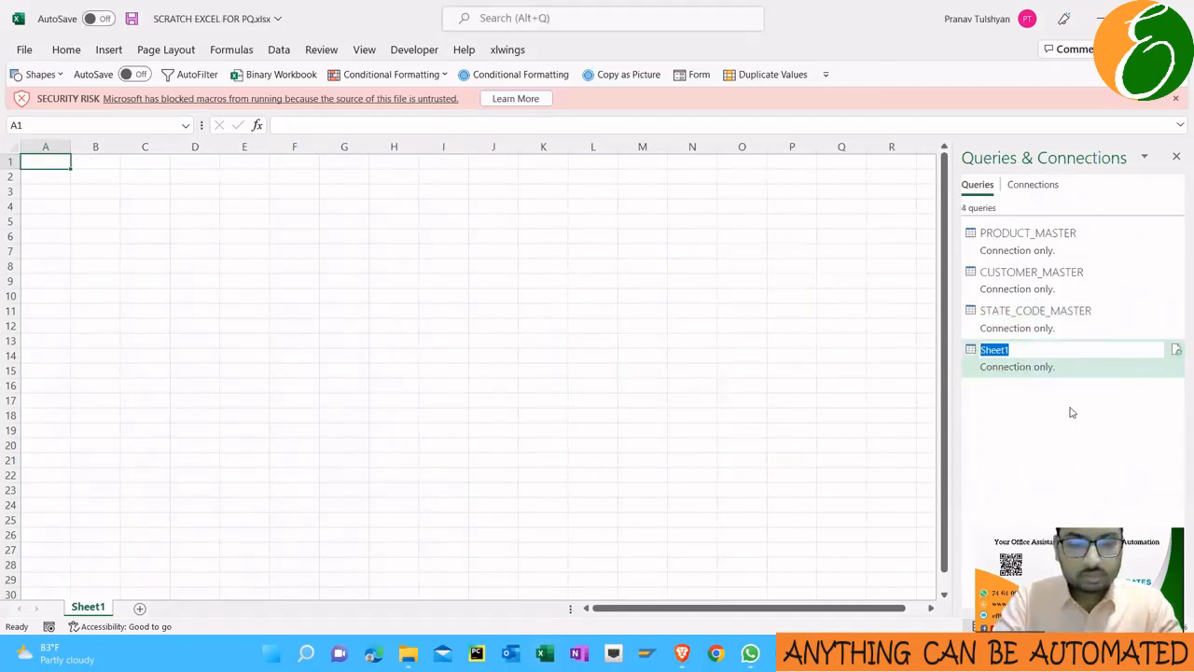
pyautogui.write('MAIN_')
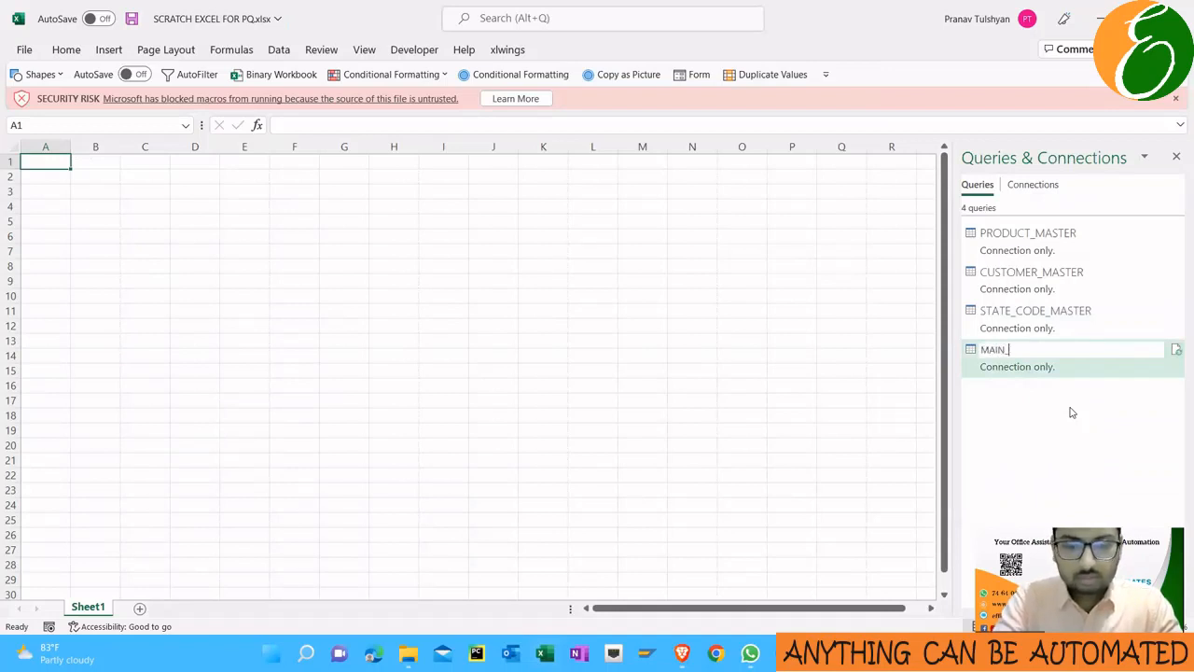
pyautogui.write('SALES_DATA')
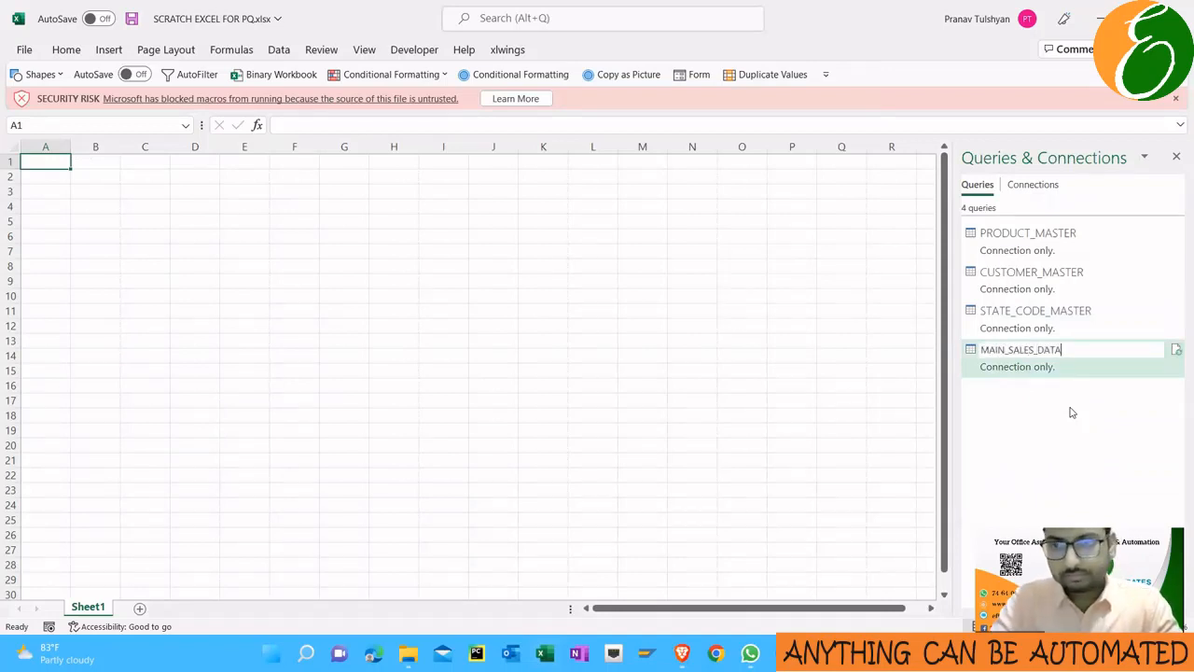
pyautogui.press('Return')
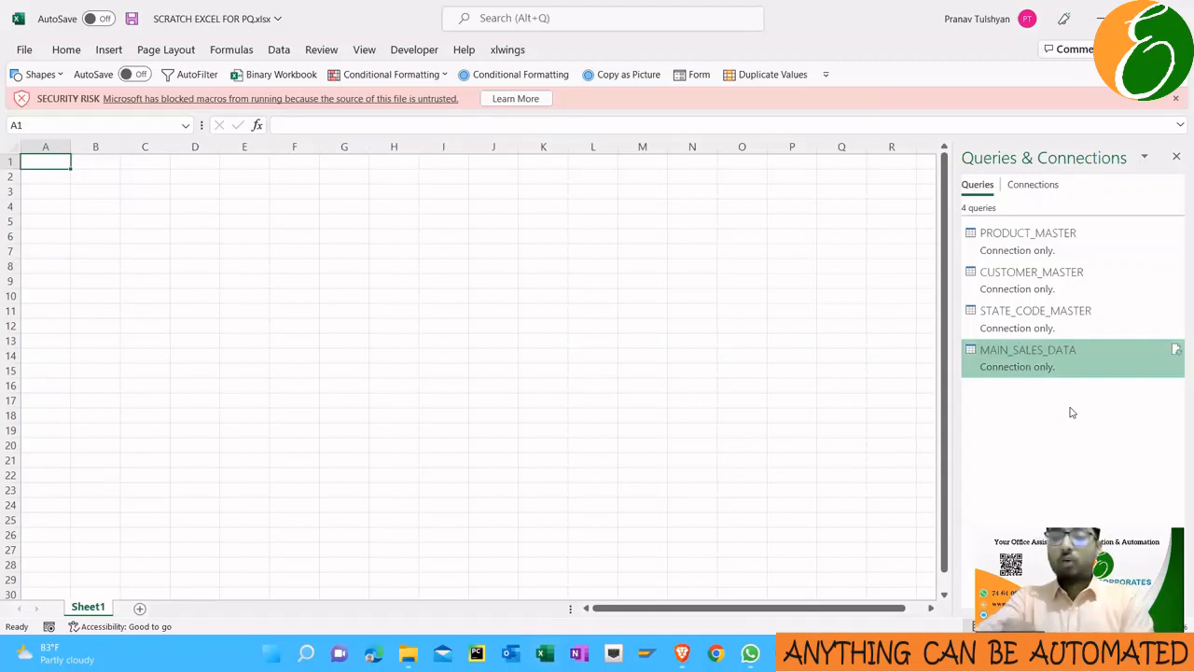
# Load the PRODUCT_MASTER query as a table at cell A1 of the existing worksheet, and delete the loaded columns A to F
pyautogui.click(1002, 279)
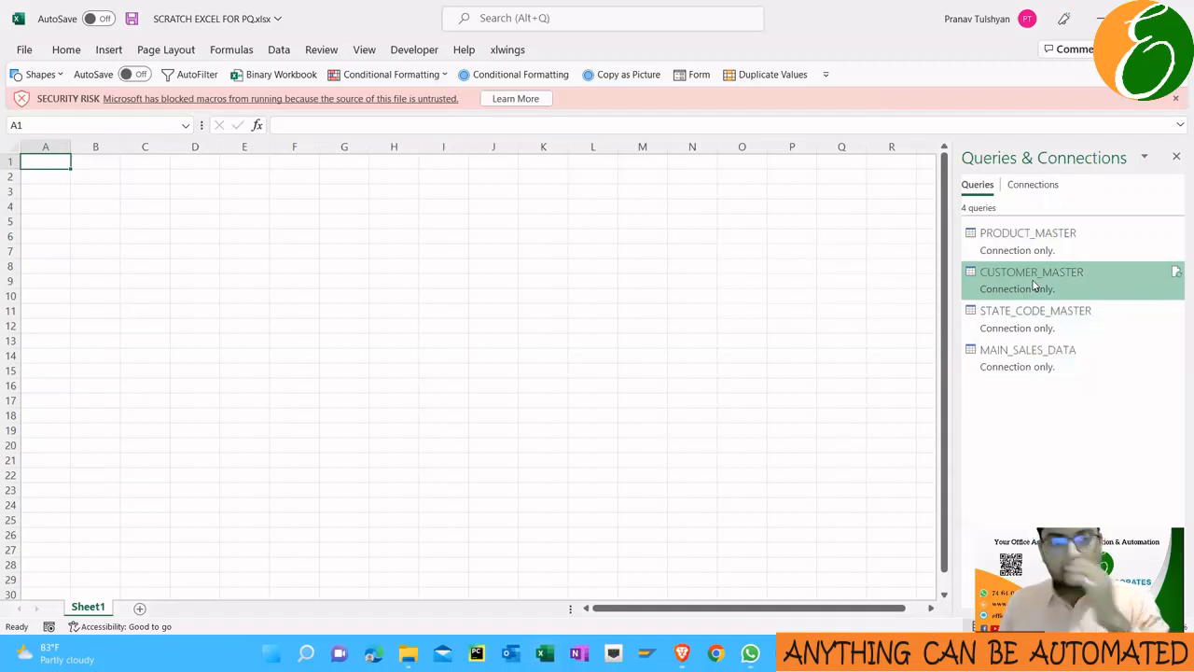
pyautogui.rightClick(1033, 252)
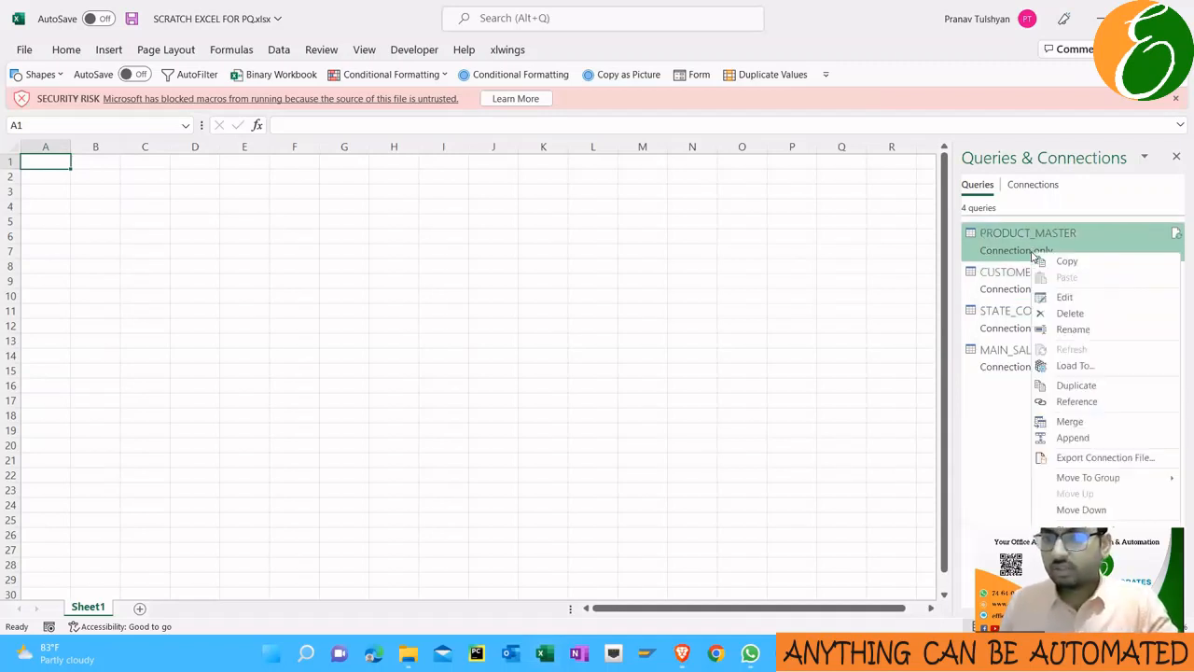
pyautogui.click(1064, 365)
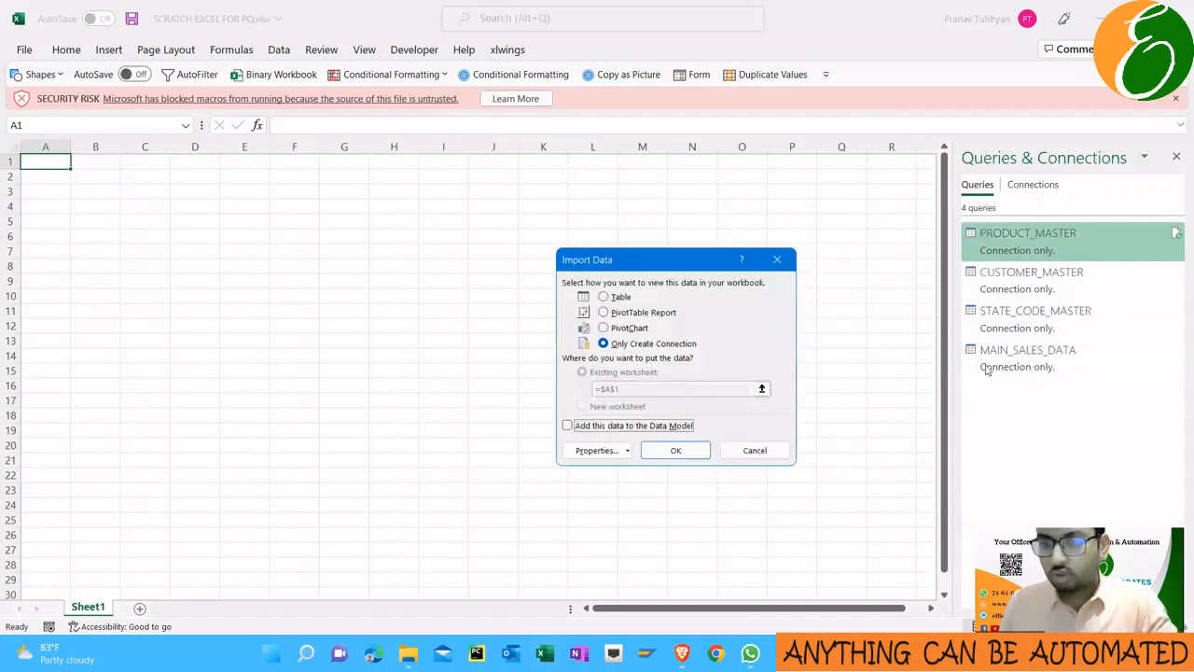
pyautogui.click(602, 297)
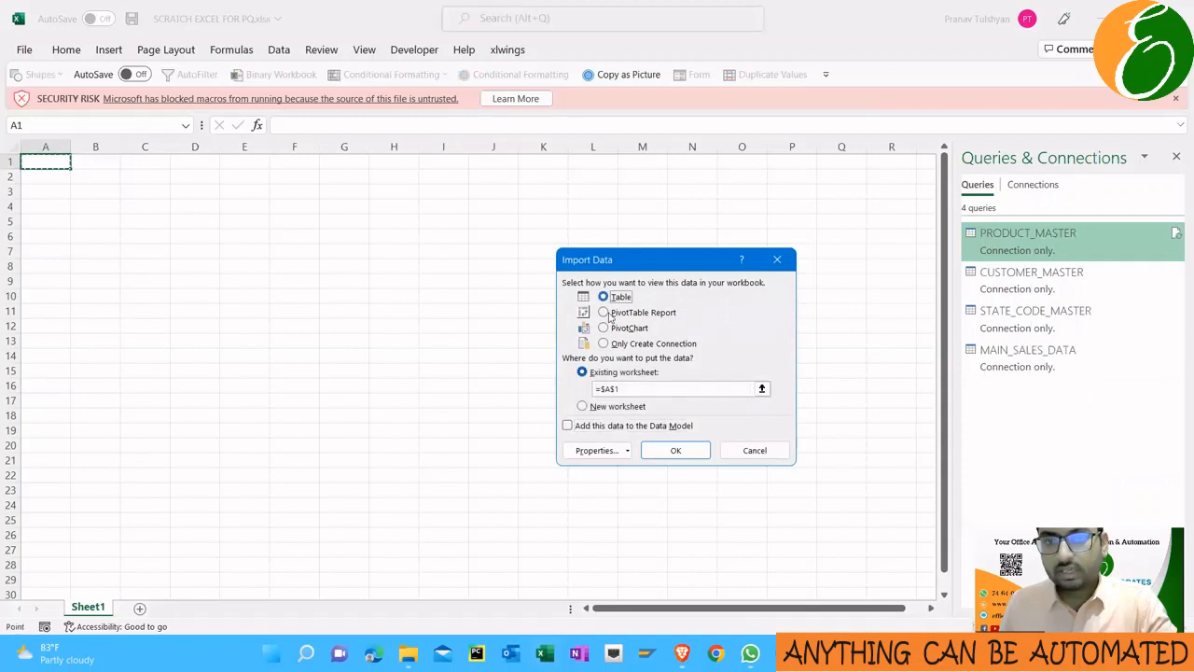
pyautogui.click(673, 451)
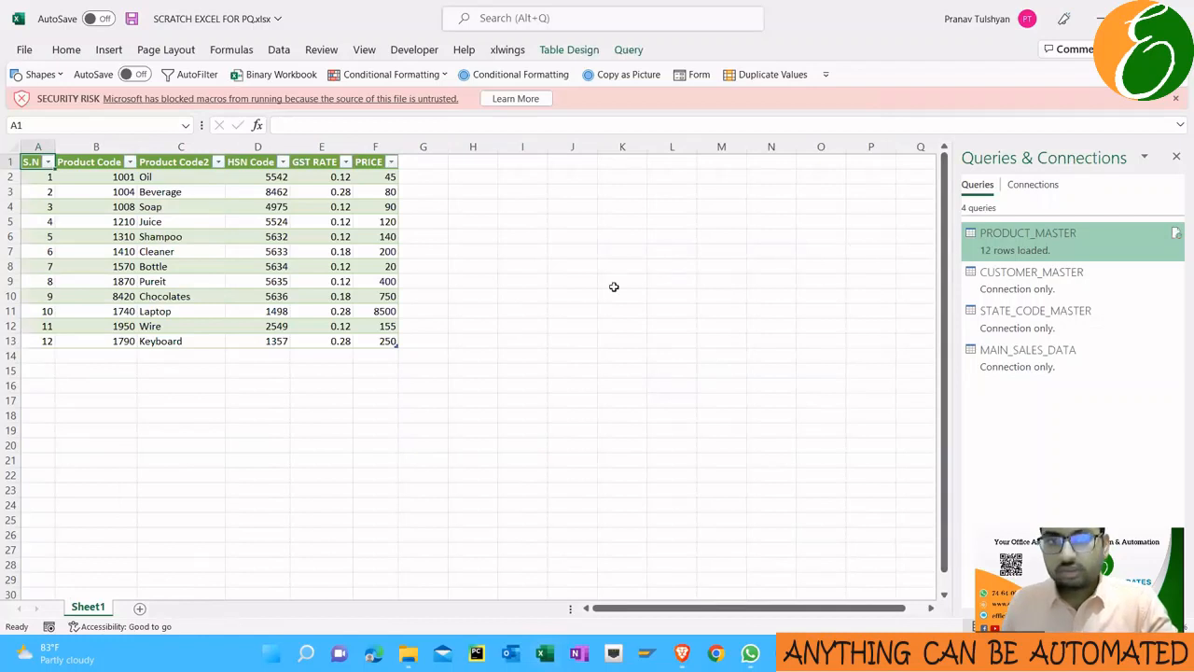
pyautogui.click(998, 253)
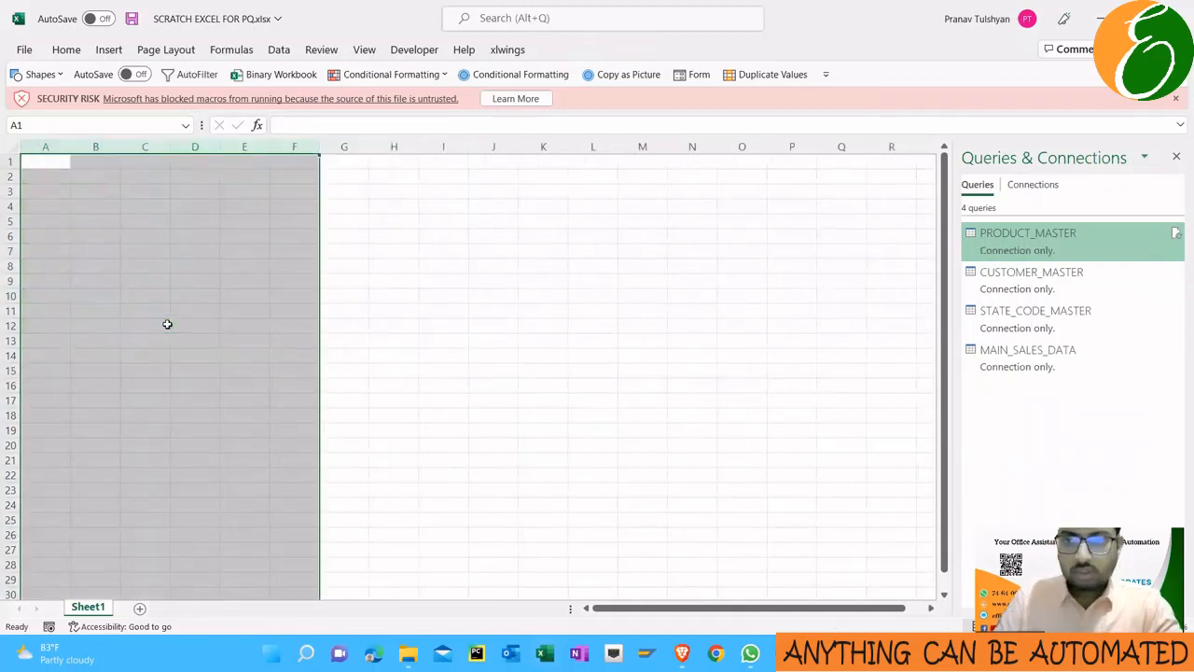
# Open the MAIN_SALES_DATA query in the Power Query Editor
pyautogui.moveTo(1068, 259)
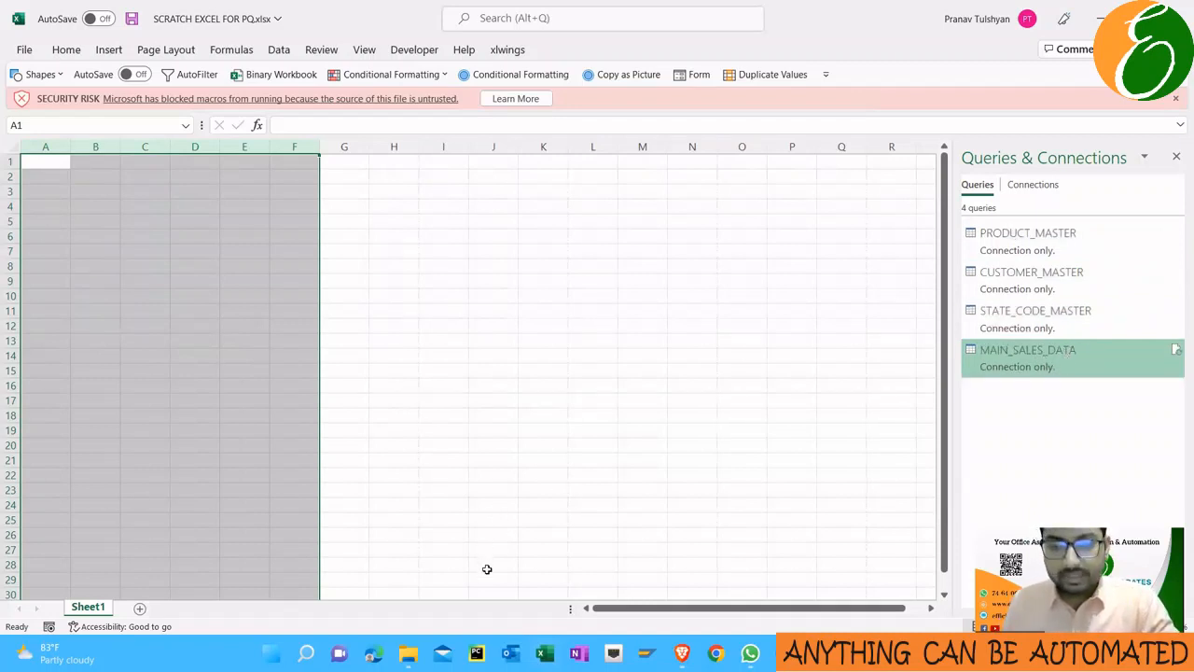
pyautogui.doubleClick(1026, 364)
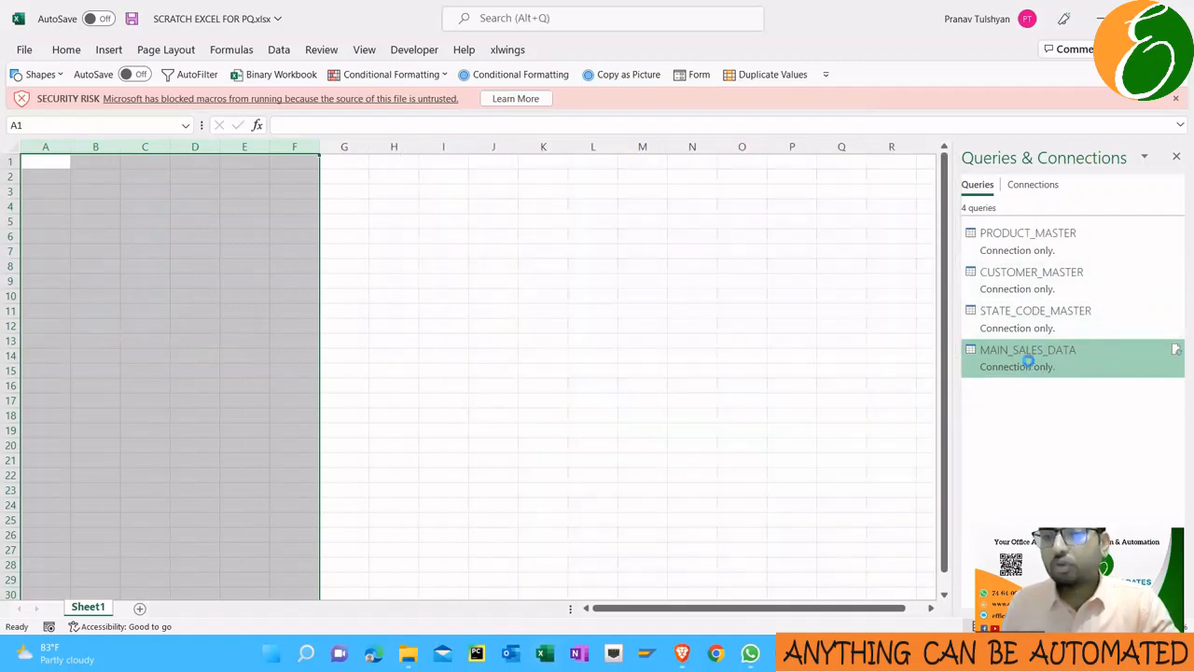
# Switch to the PowerPoint slide show to view the STEP 2 – Main Transformation slide, and return to the Power Query Editor
pyautogui.hotkey('alt', 'Tab')
pyautogui.hotkey('alt', 'Tab')
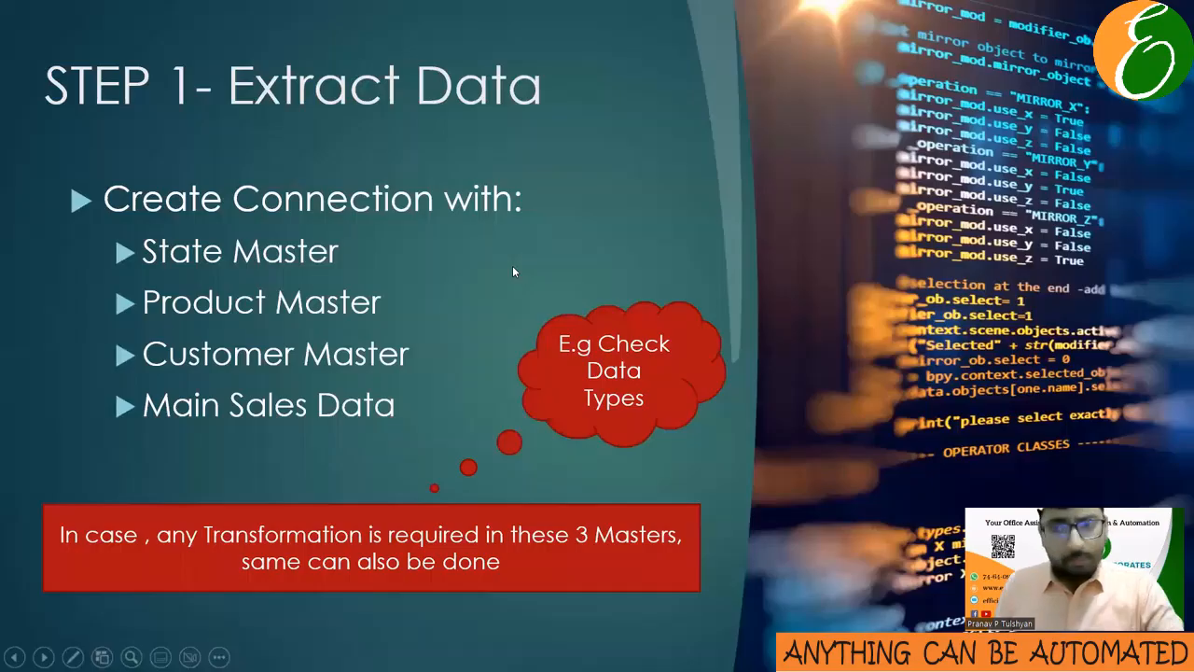
pyautogui.click(581, 242)
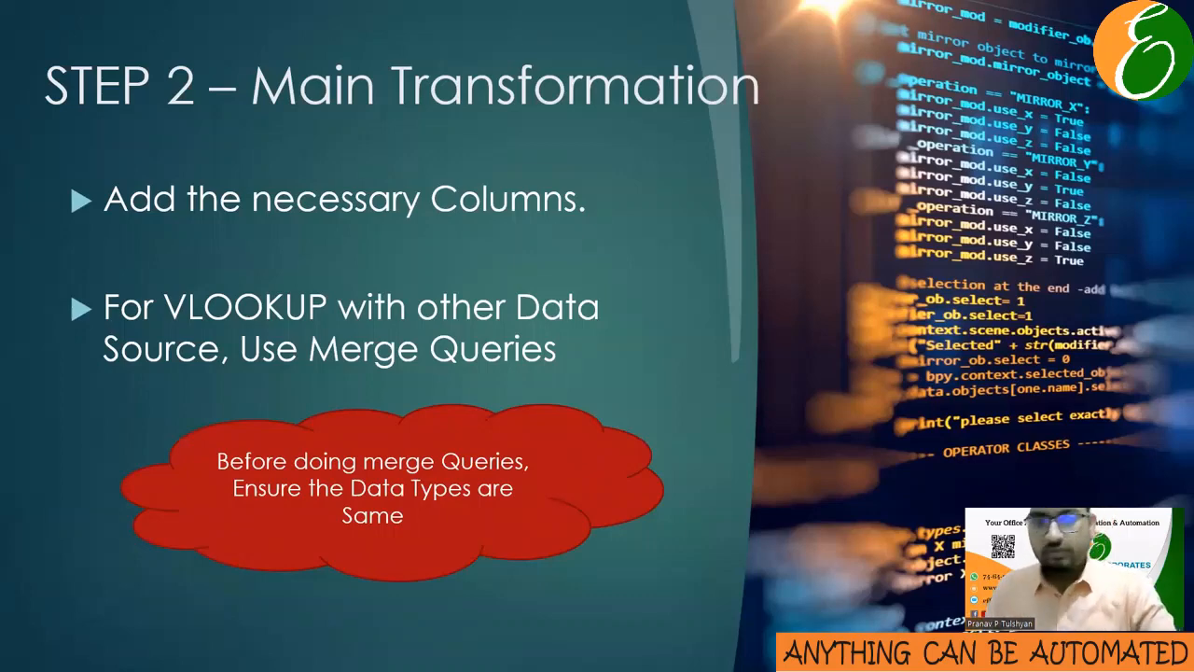
pyautogui.press('super+Tab')
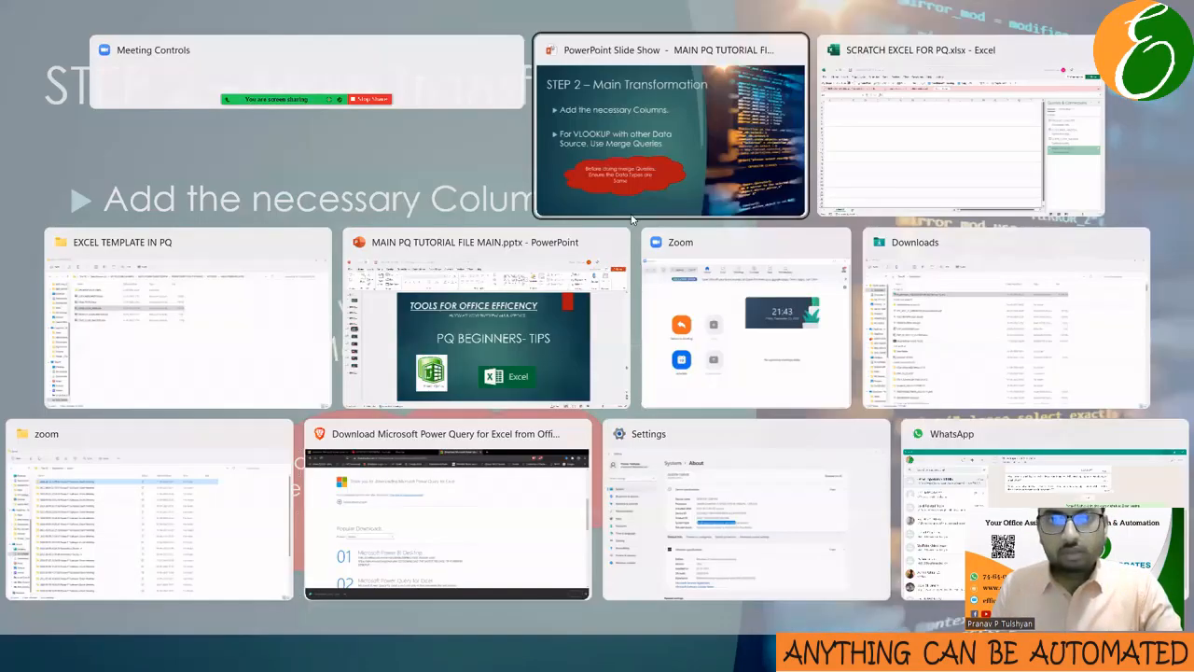
pyautogui.hotkey('alt', 'Tab')
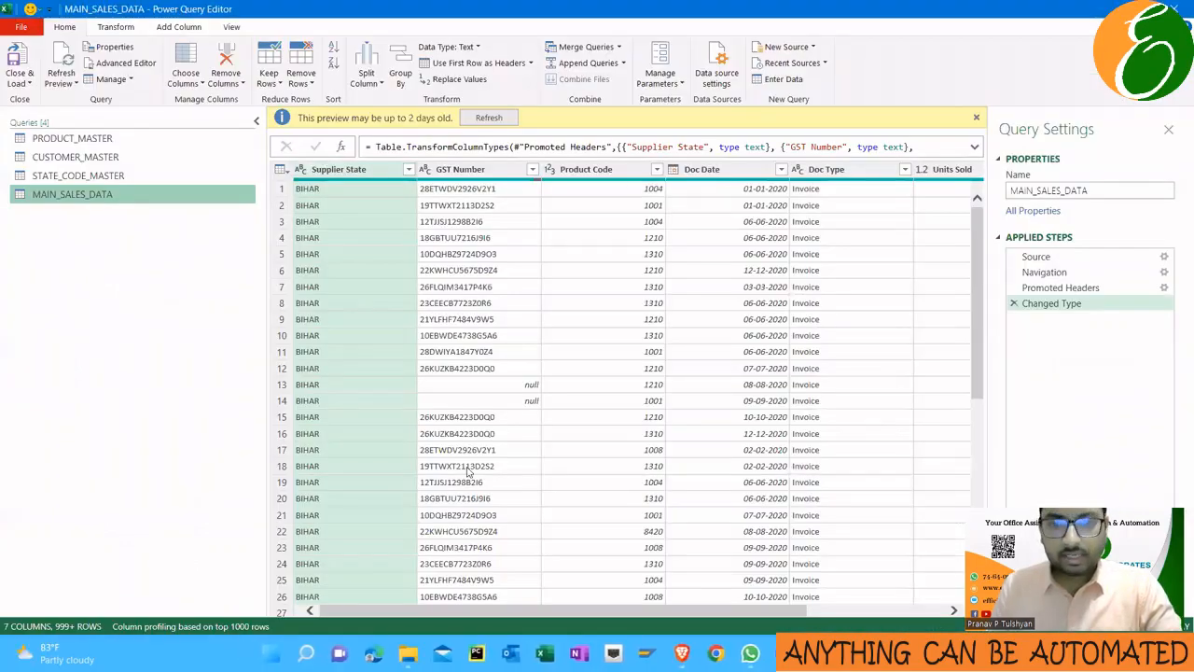
# Close and load the Power Query Editor, and reopen the MAIN_SALES_DATA query for editing
pyautogui.hscroll(4, 469, 471)
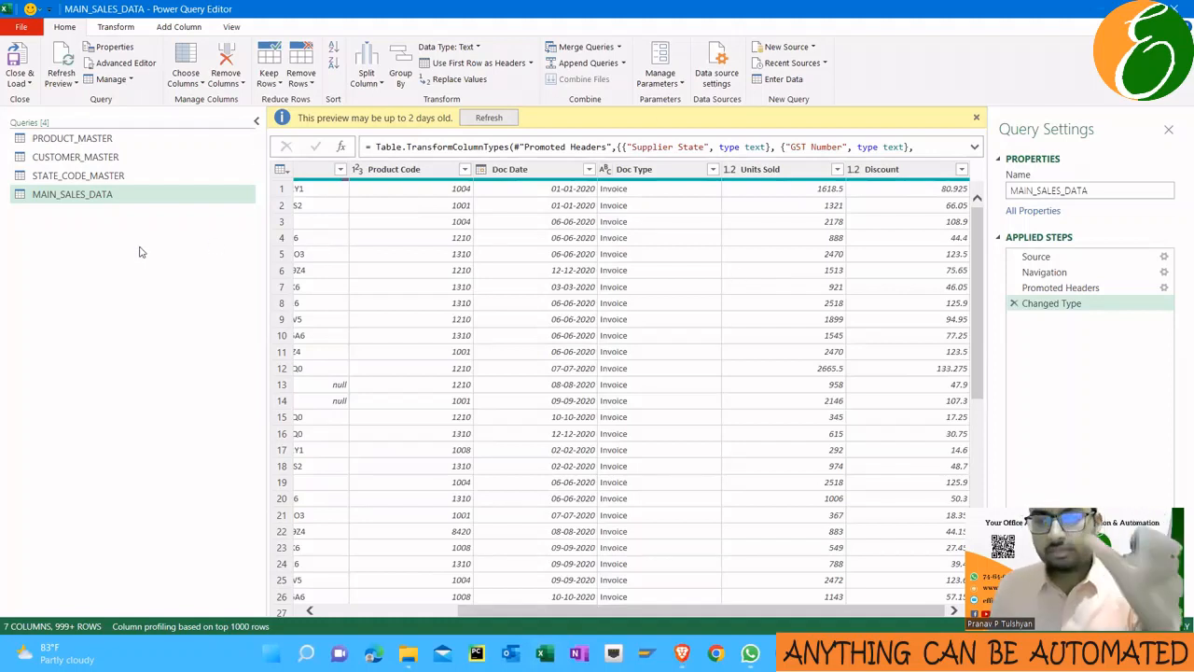
pyautogui.click(15, 65)
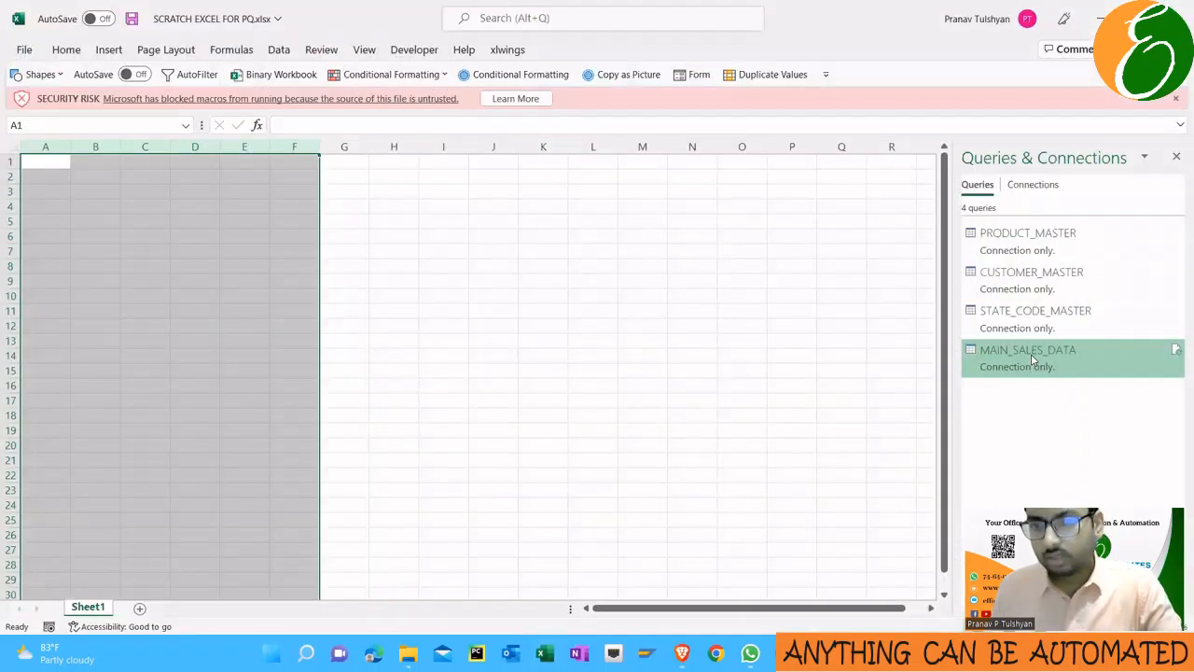
pyautogui.doubleClick(1032, 360)
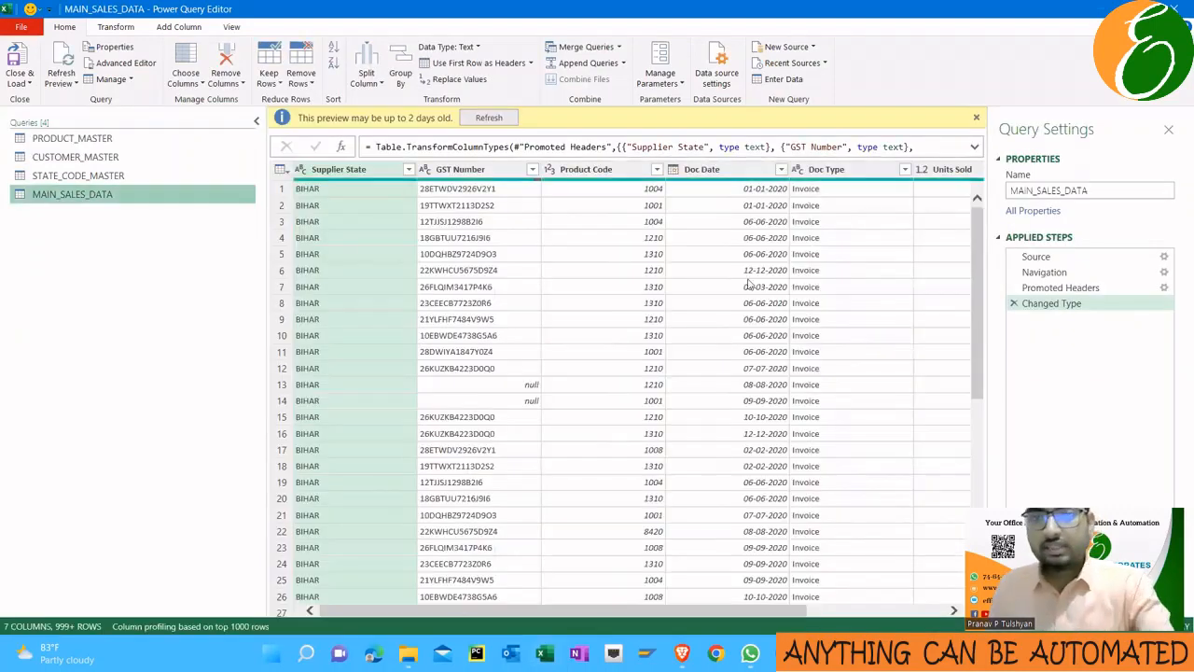
# Examine the Source, Navigation, Promoted Headers and Changed Type applied steps of the MAIN_SALES_DATA query
pyautogui.click(1062, 258)
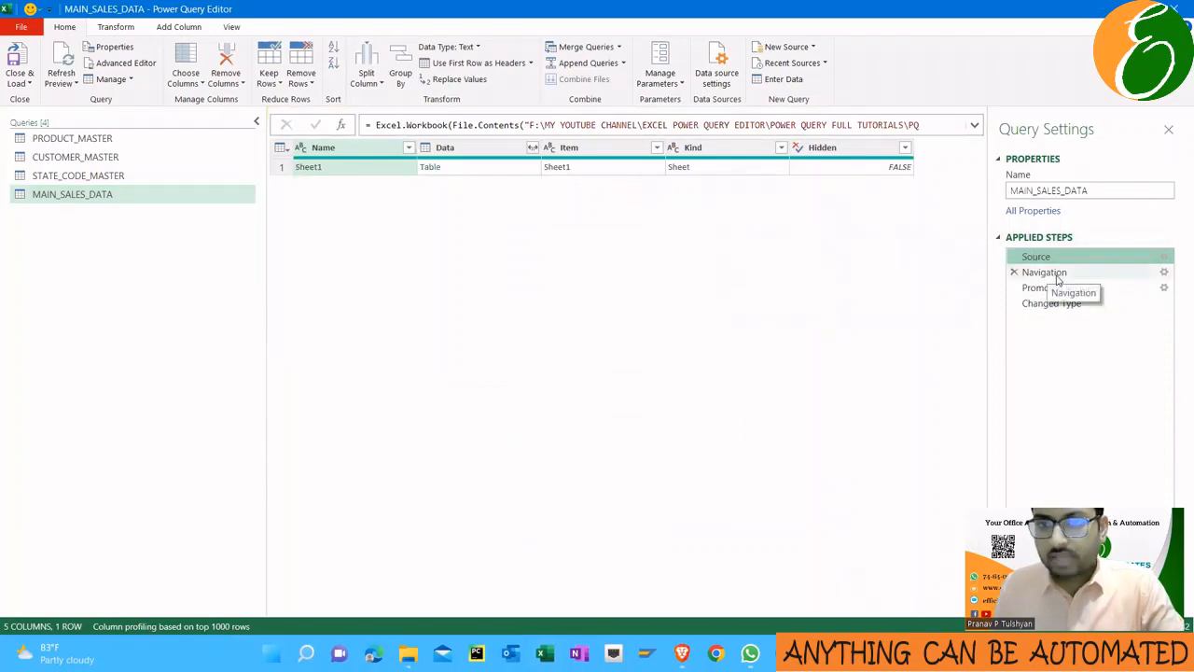
pyautogui.click(1049, 274)
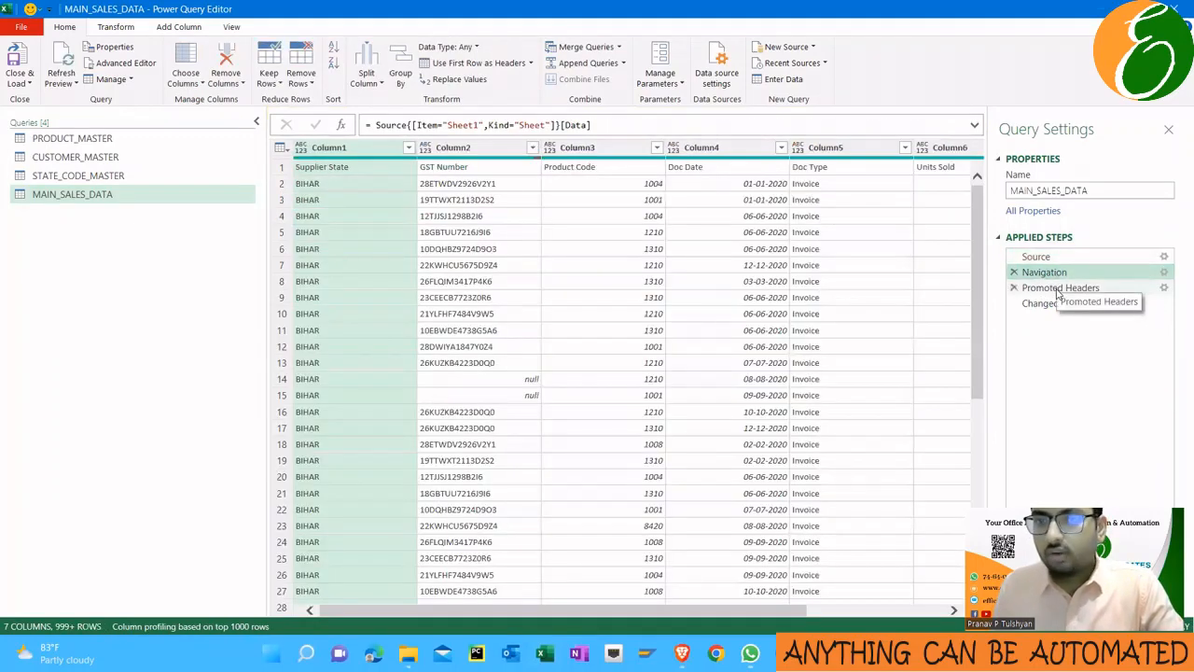
pyautogui.click(1063, 288)
pyautogui.click(1060, 273)
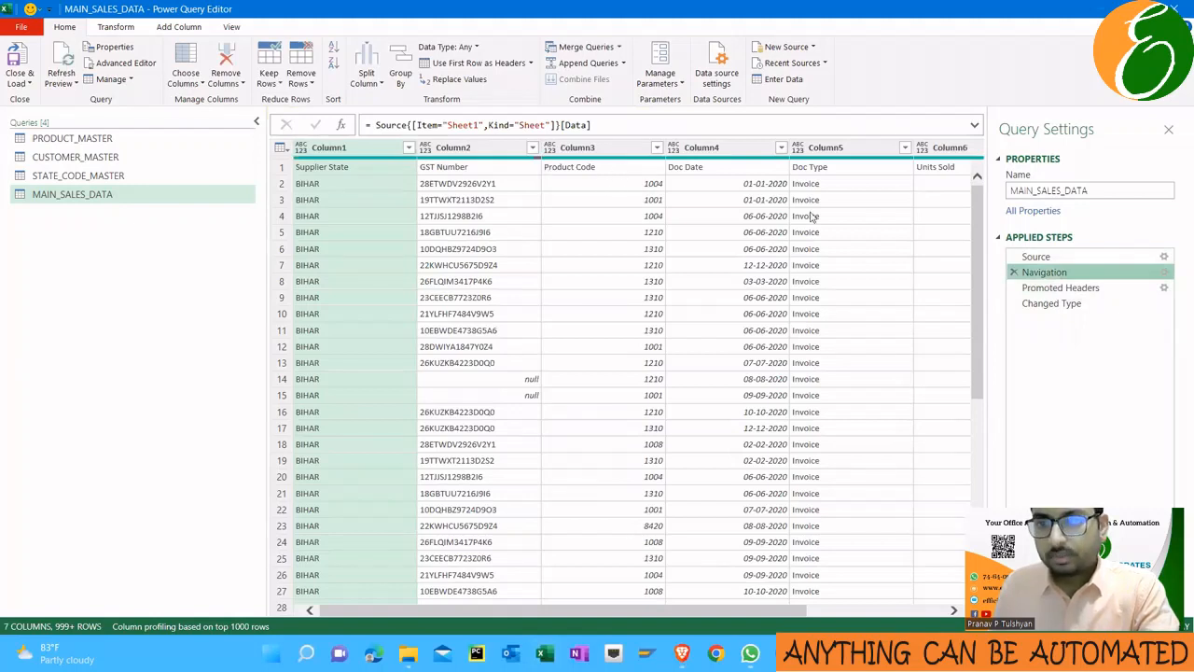
pyautogui.click(1062, 288)
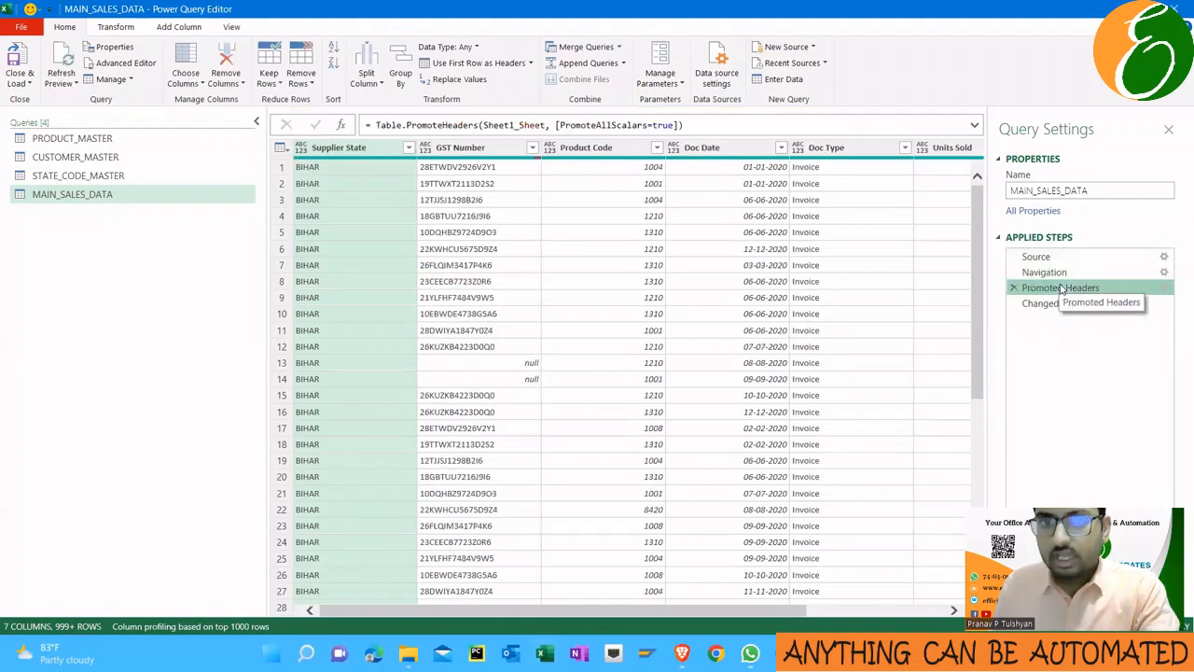
pyautogui.click(1067, 305)
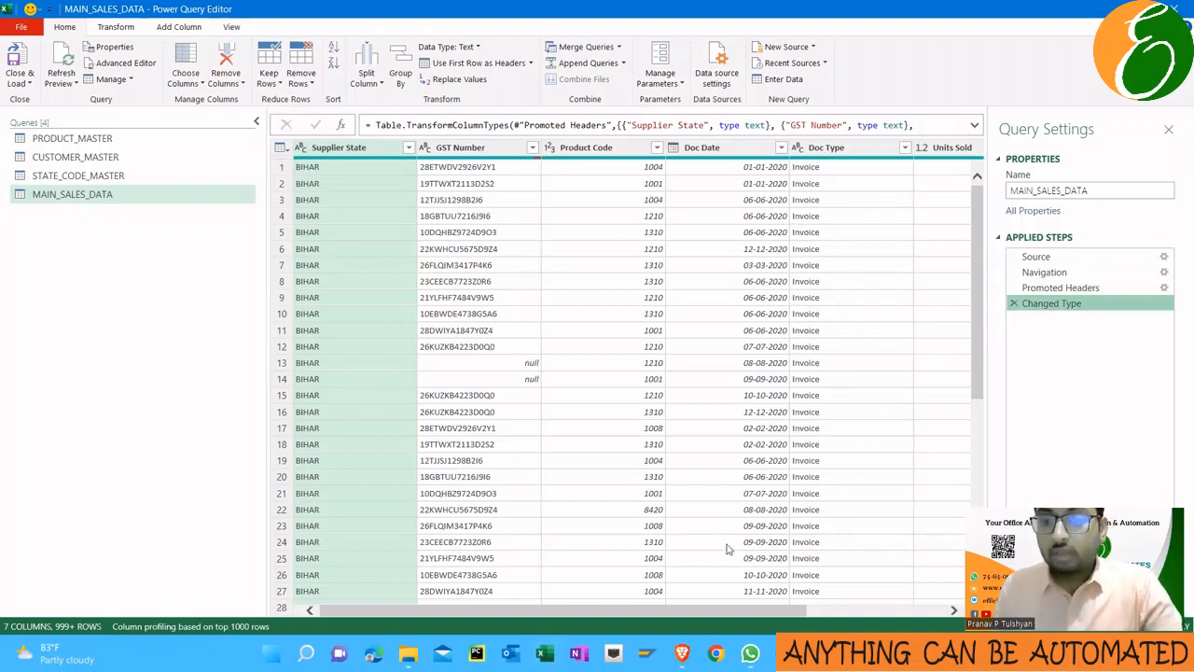
# Switch to the PowerPoint slide show to review the Basic Tips for PQ slide, and return to the Power Query Editor
pyautogui.hscroll(5, 727, 549)
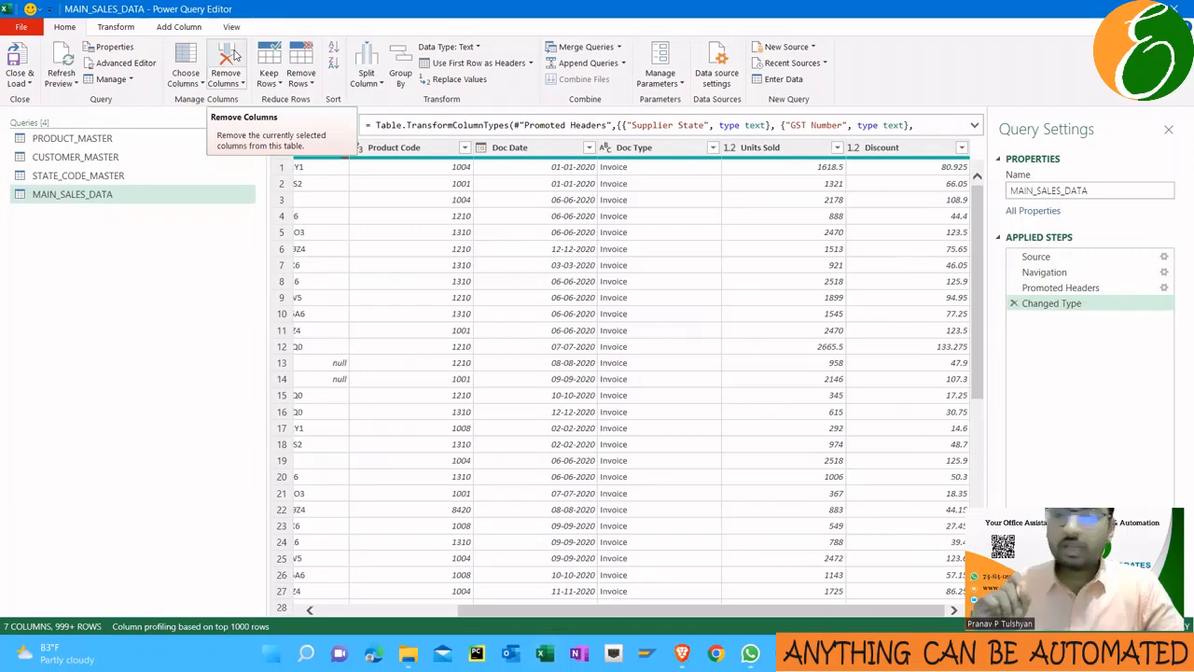
pyautogui.press('super+Tab')
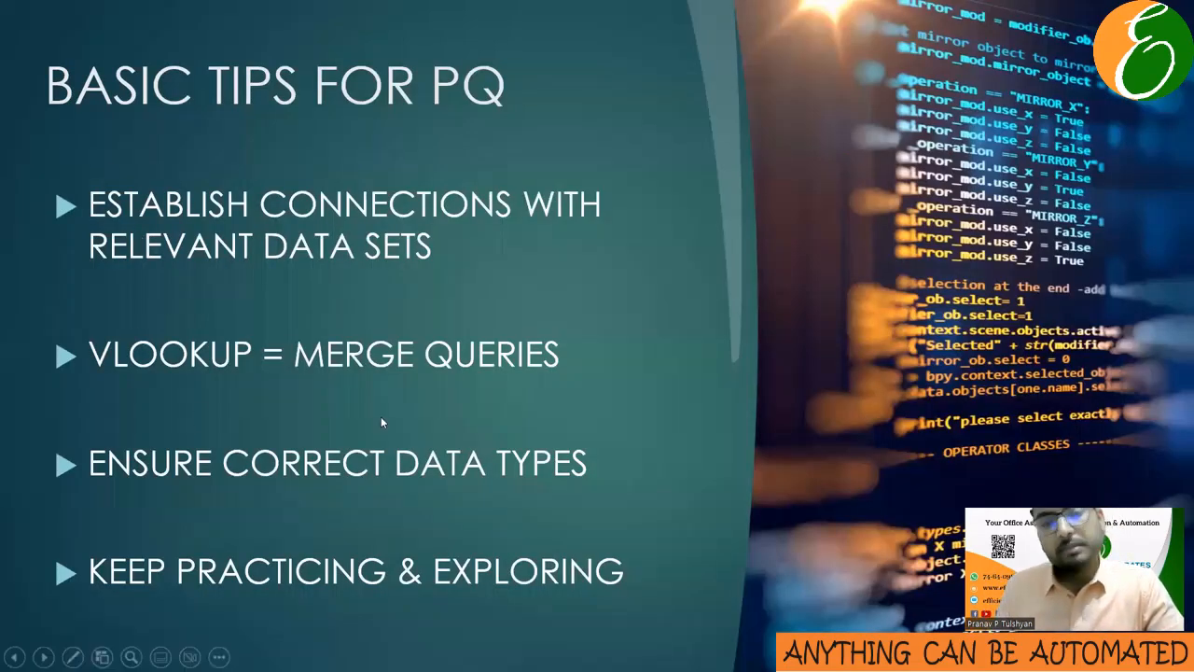
pyautogui.hotkey('alt', 'Tab')
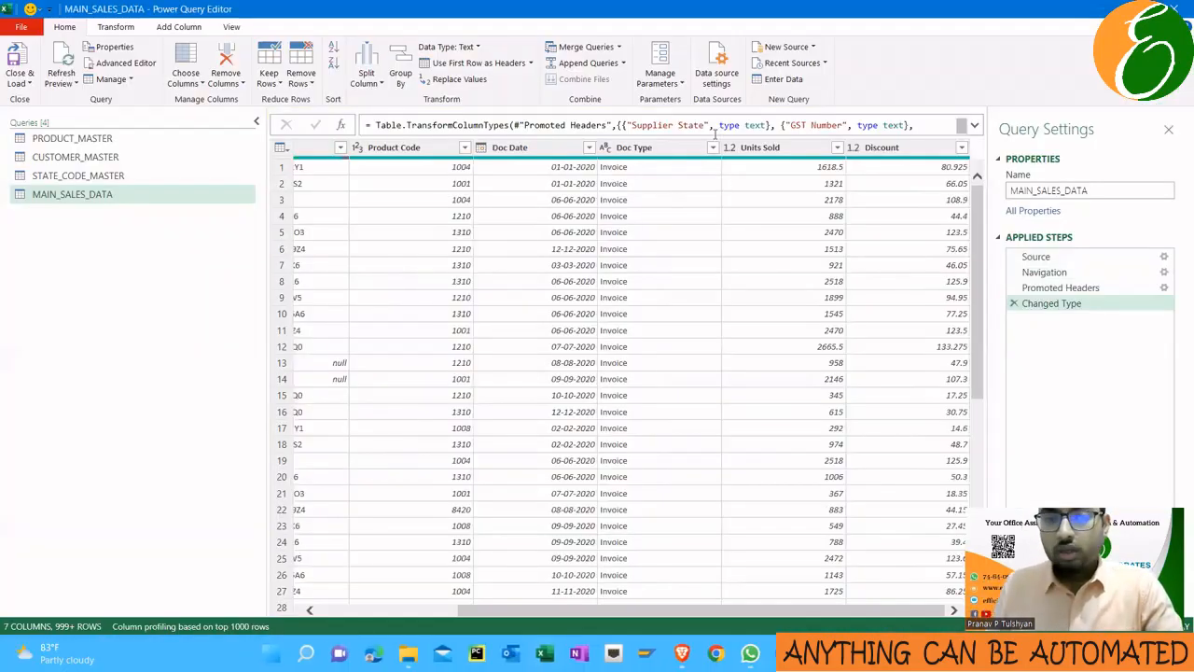
pyautogui.hotkey('alt', 'Tab')
pyautogui.hotkey('alt', 'Tab')
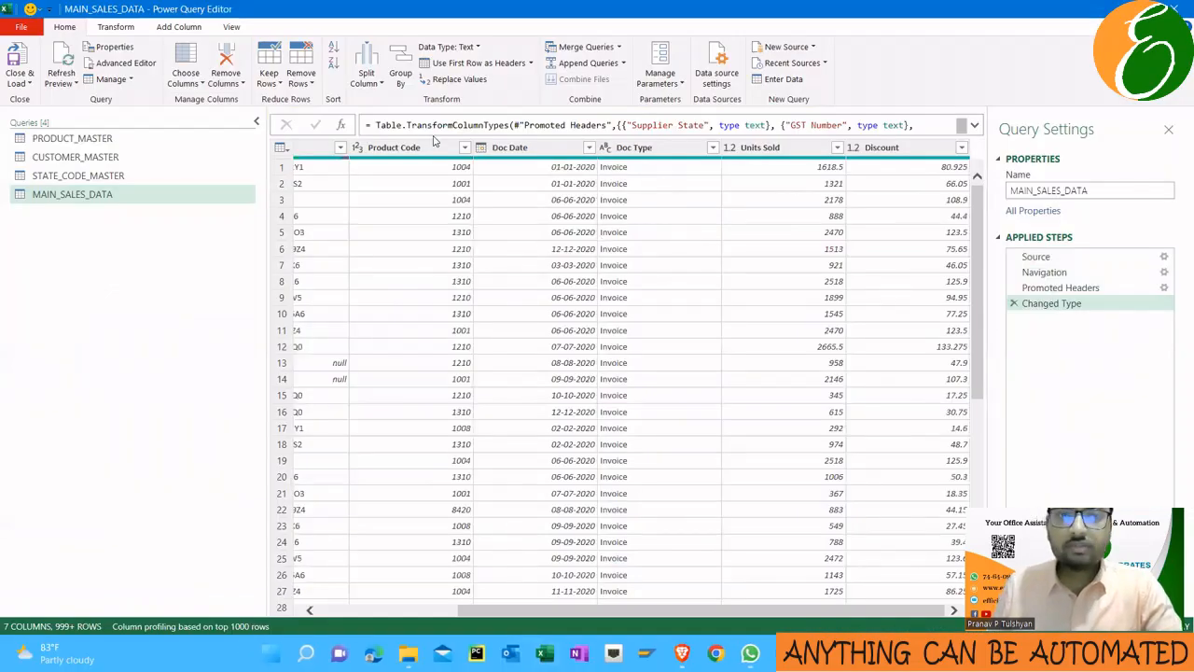
# Set up a merge of MAIN_SALES_DATA with PRODUCT_MASTER, matching the Product Code columns of both tables
pyautogui.click(618, 53)
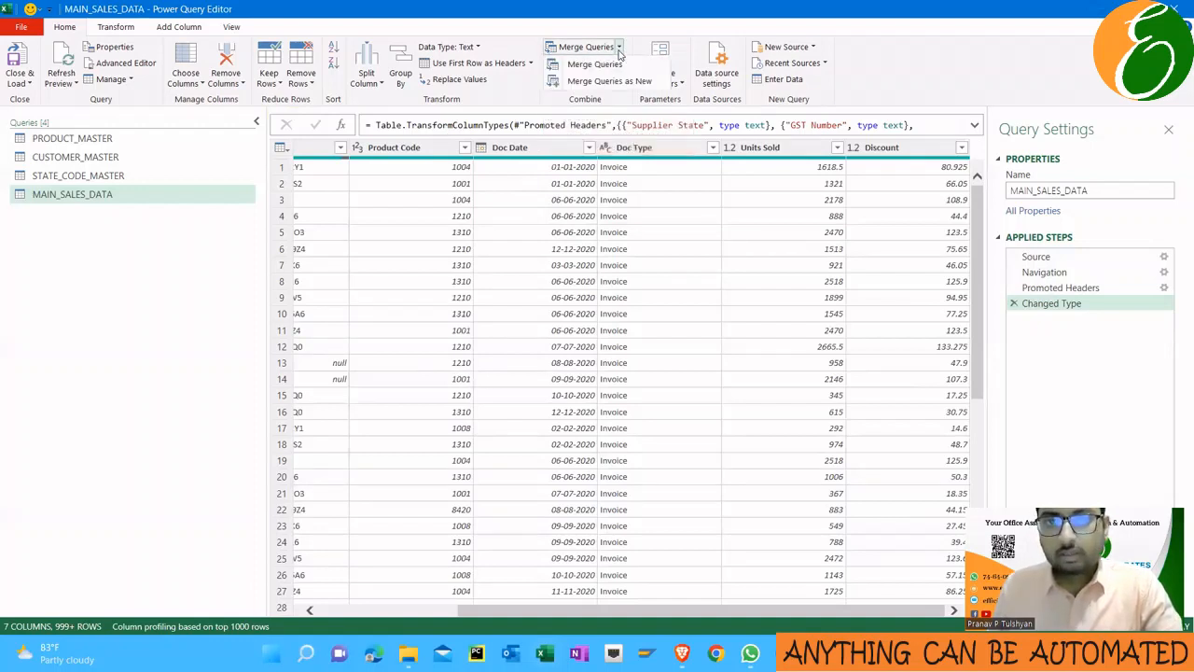
pyautogui.click(617, 65)
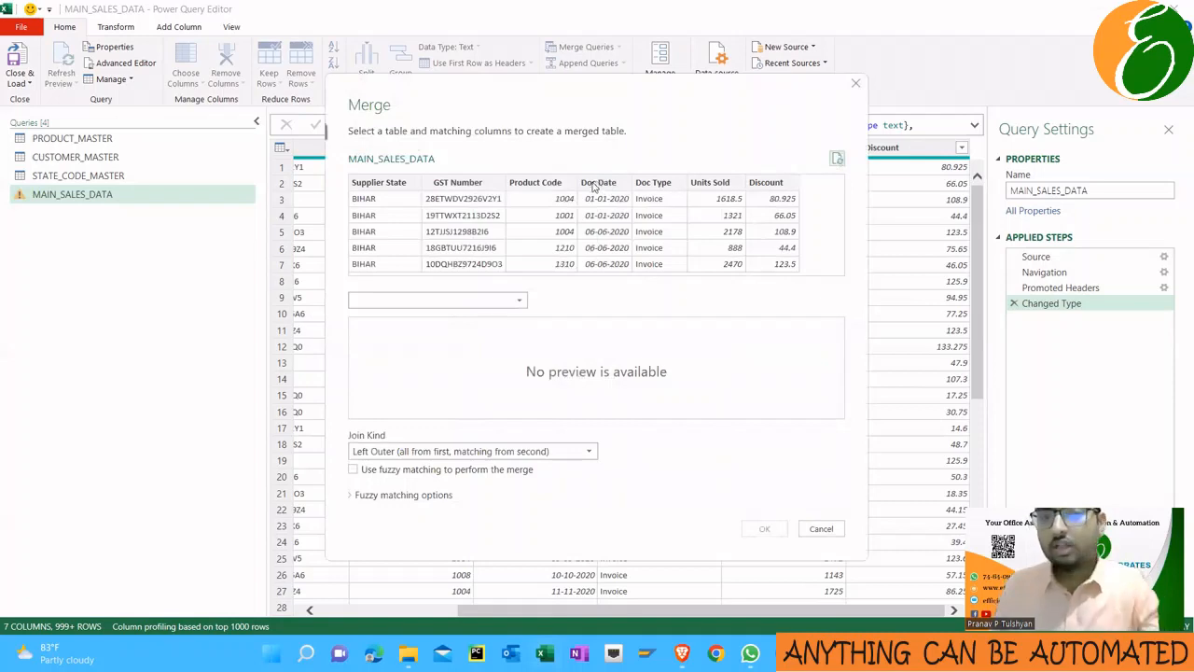
pyautogui.click(548, 183)
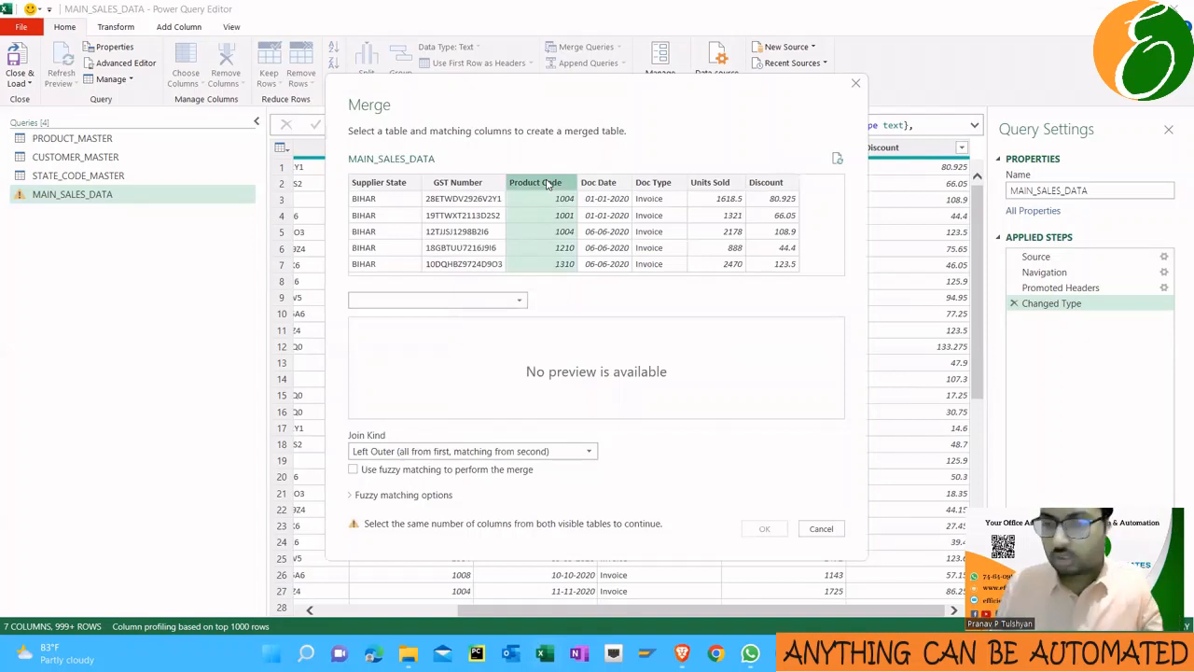
pyautogui.click(520, 300)
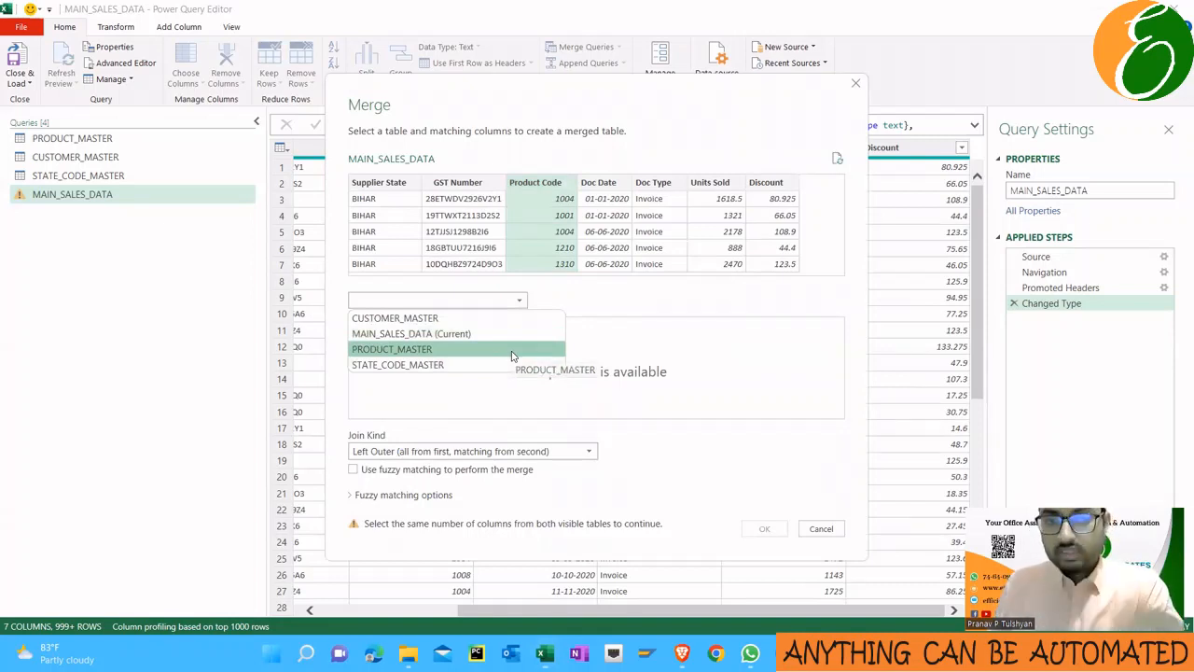
pyautogui.click(512, 356)
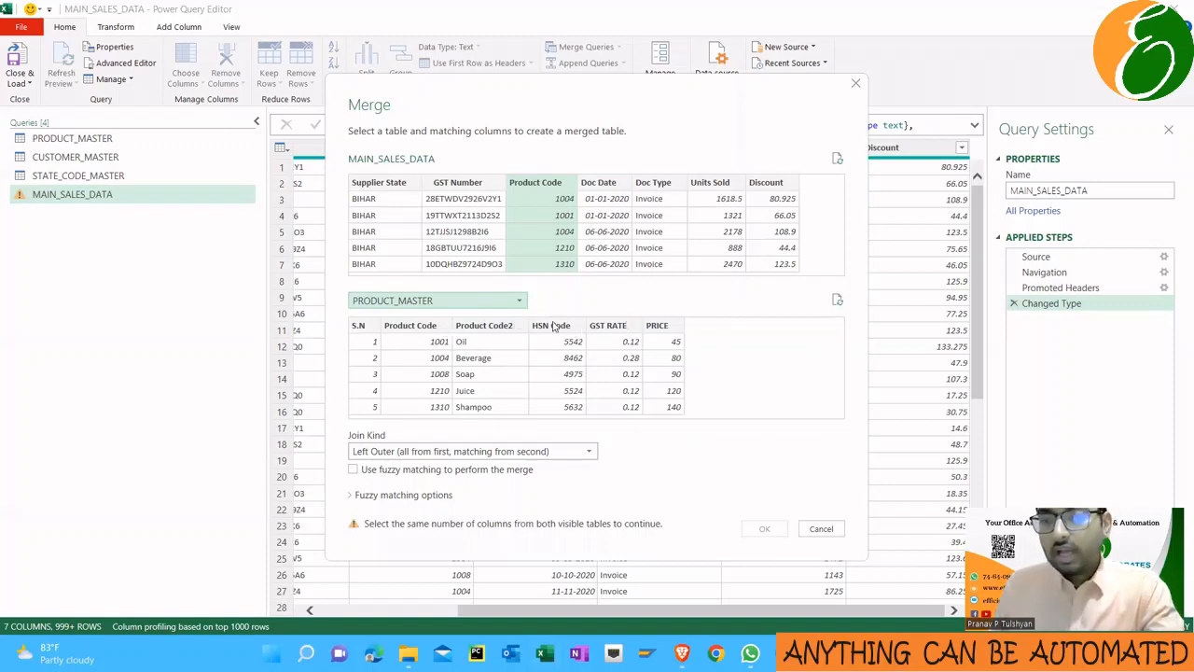
pyautogui.click(432, 328)
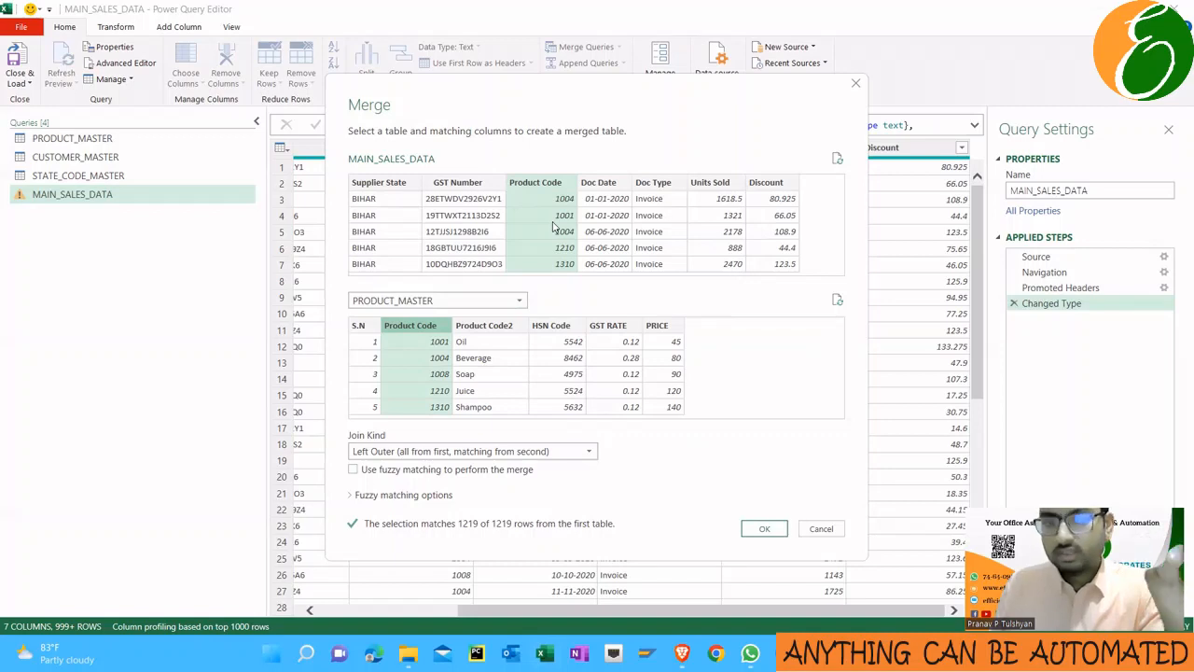
# Review the join kinds, choose Left Outer (all from first, matching from second), and complete the merge
pyautogui.click(436, 453)
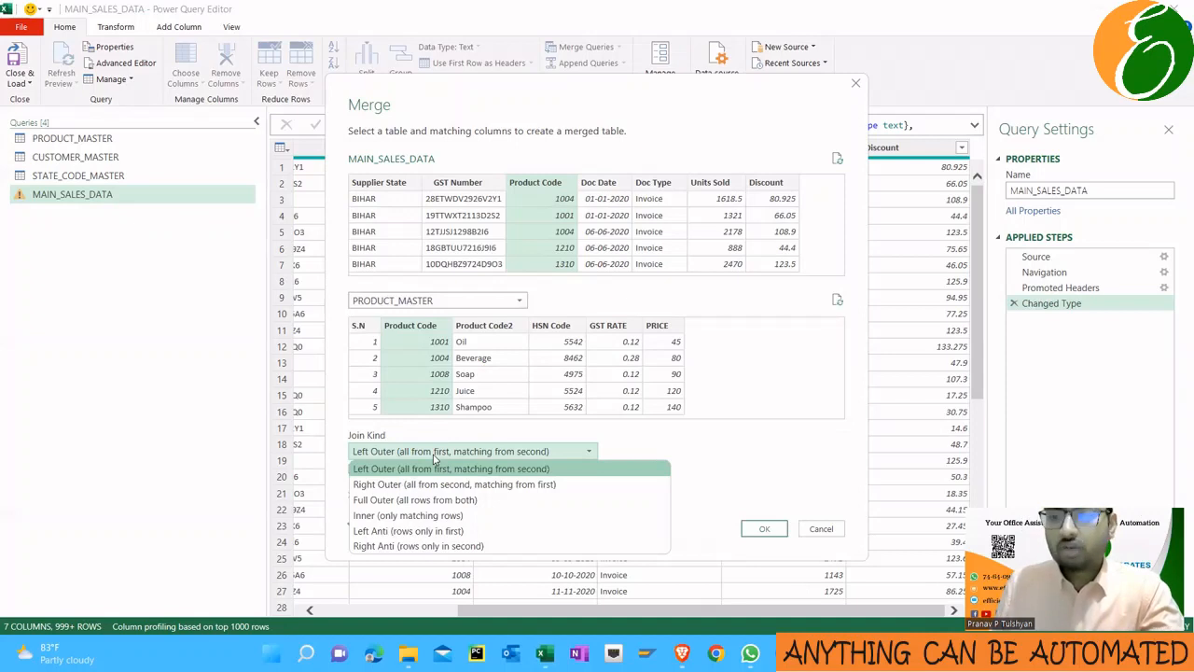
pyautogui.click(434, 457)
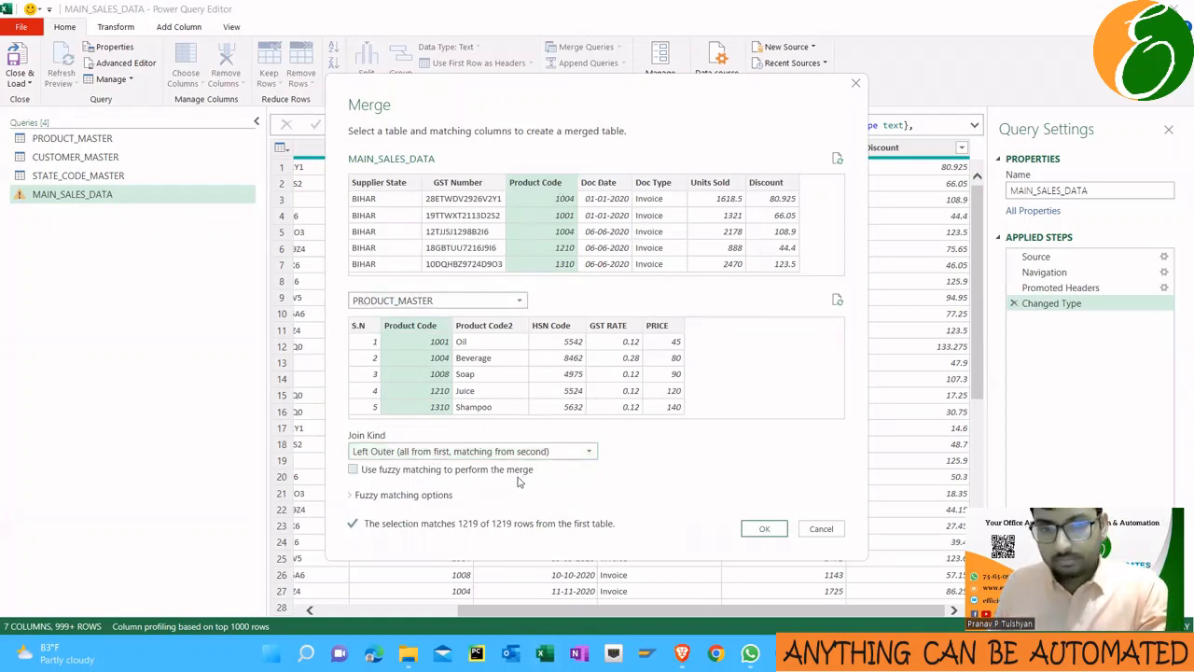
pyautogui.click(458, 452)
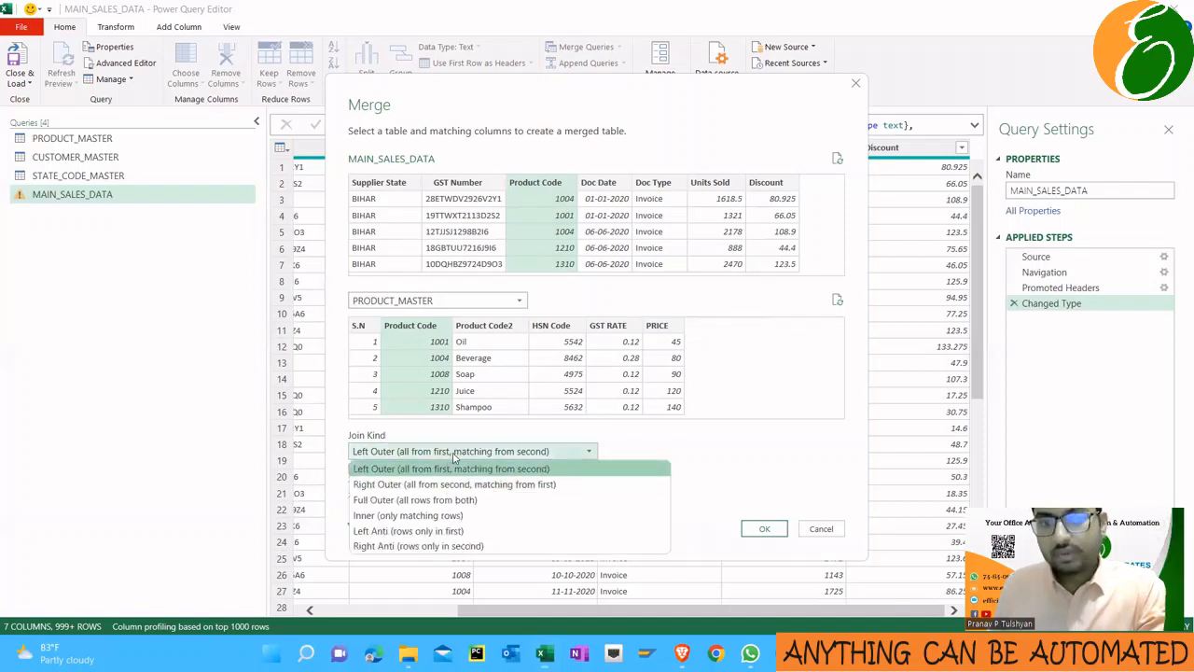
pyautogui.click(453, 466)
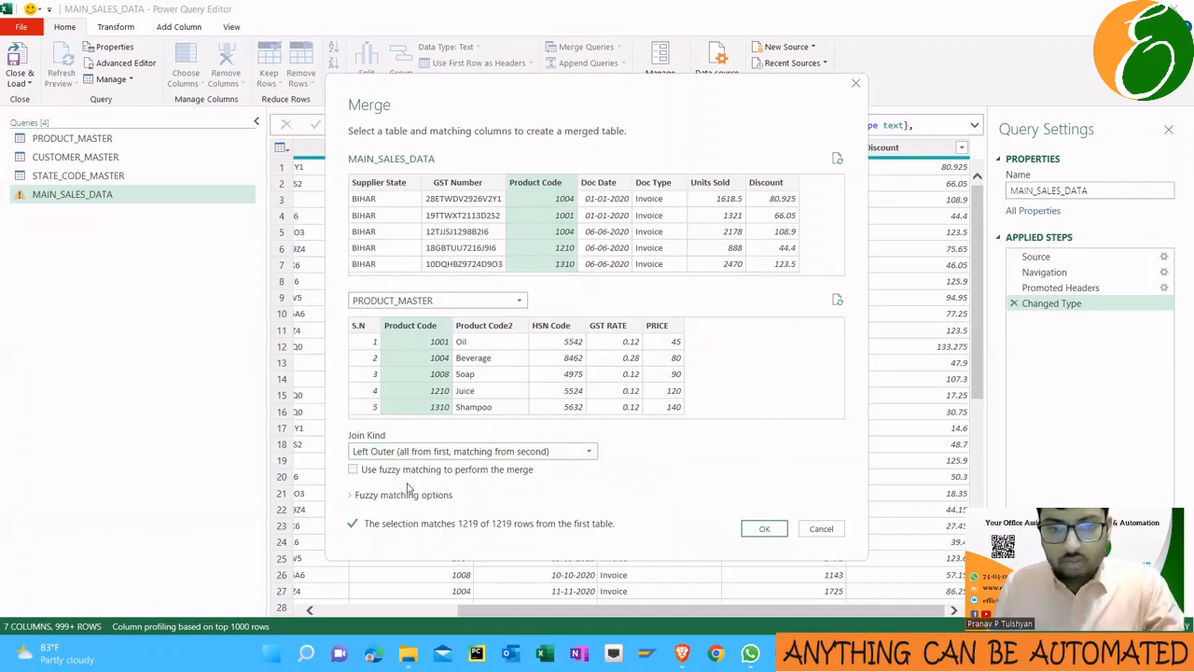
pyautogui.click(762, 528)
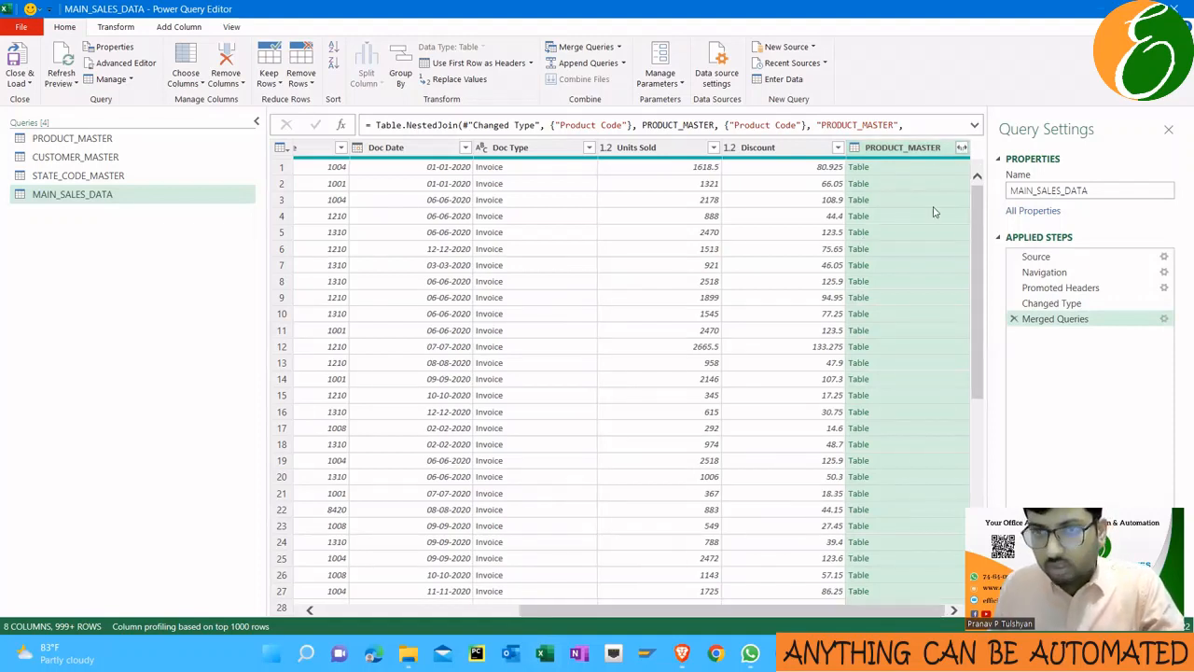
# Expand the merged PRODUCT_MASTER column to only Product Code2, HSN Code, GST RATE and PRICE
pyautogui.click(961, 148)
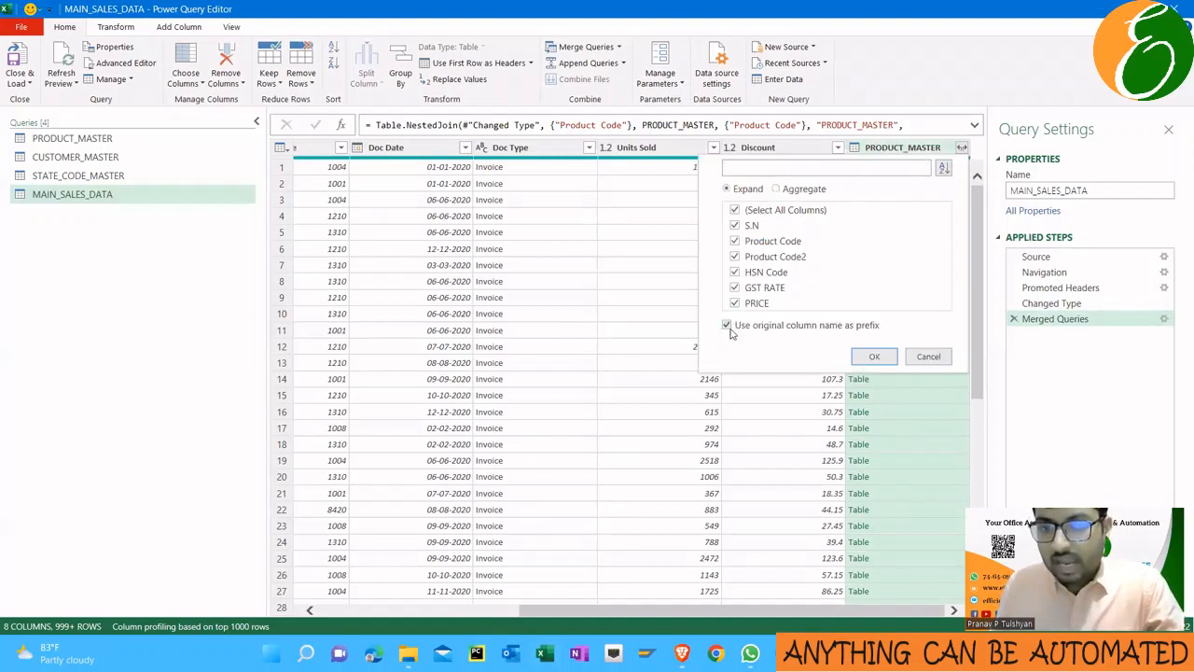
pyautogui.click(735, 212)
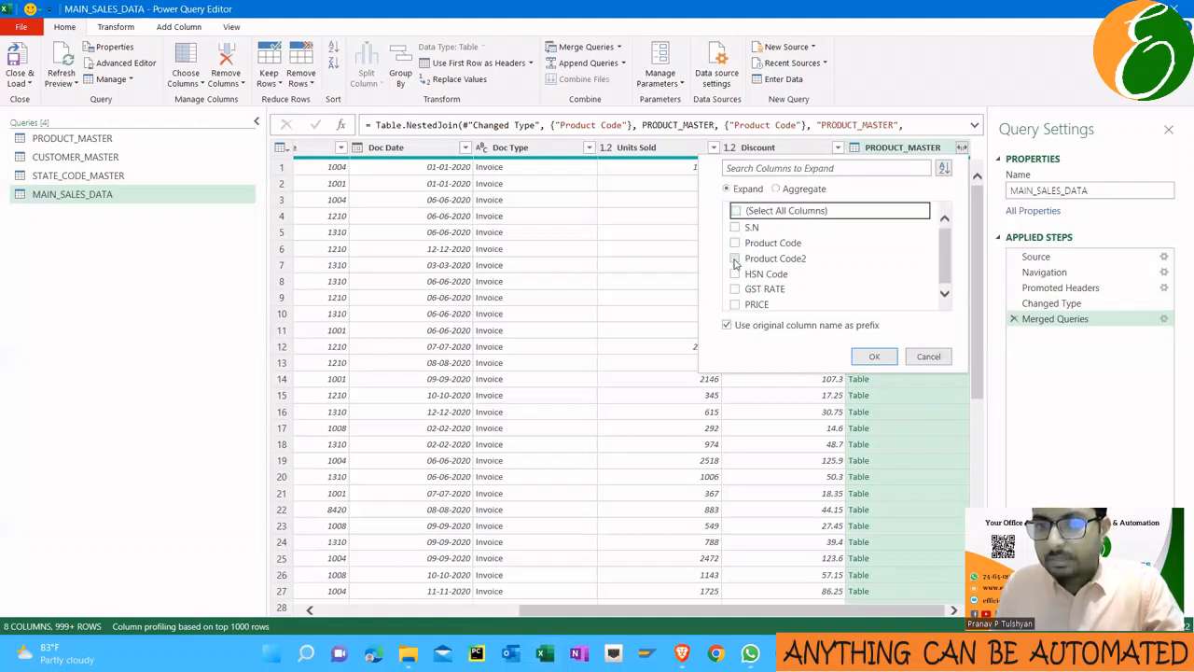
pyautogui.click(736, 258)
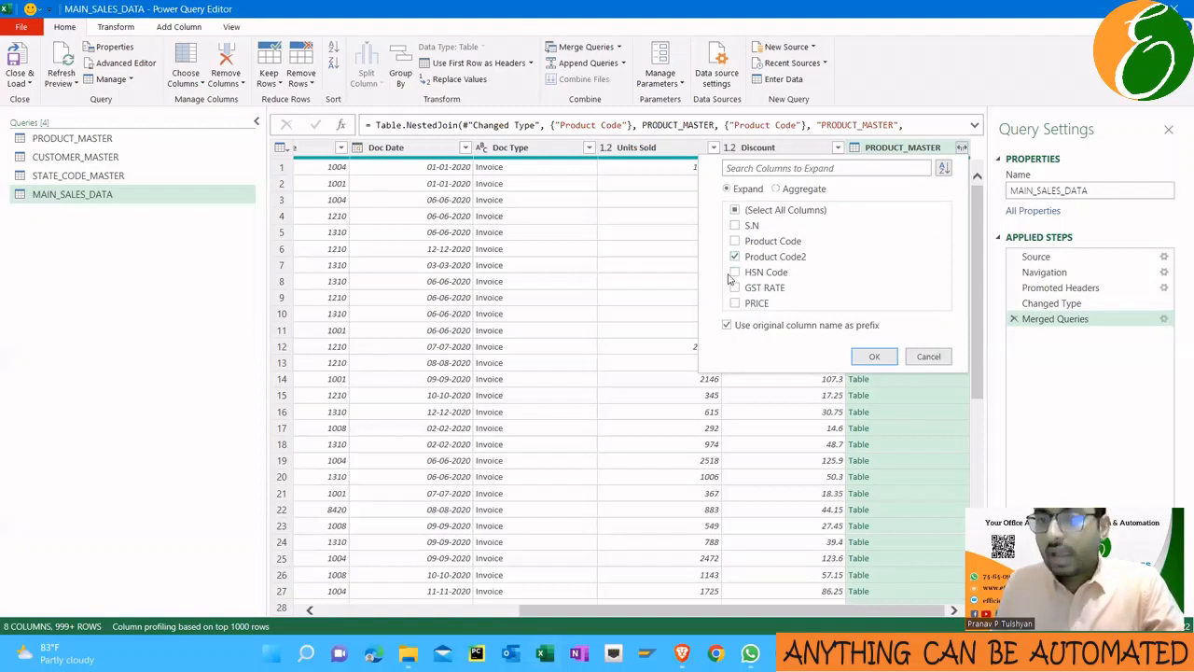
pyautogui.click(736, 274)
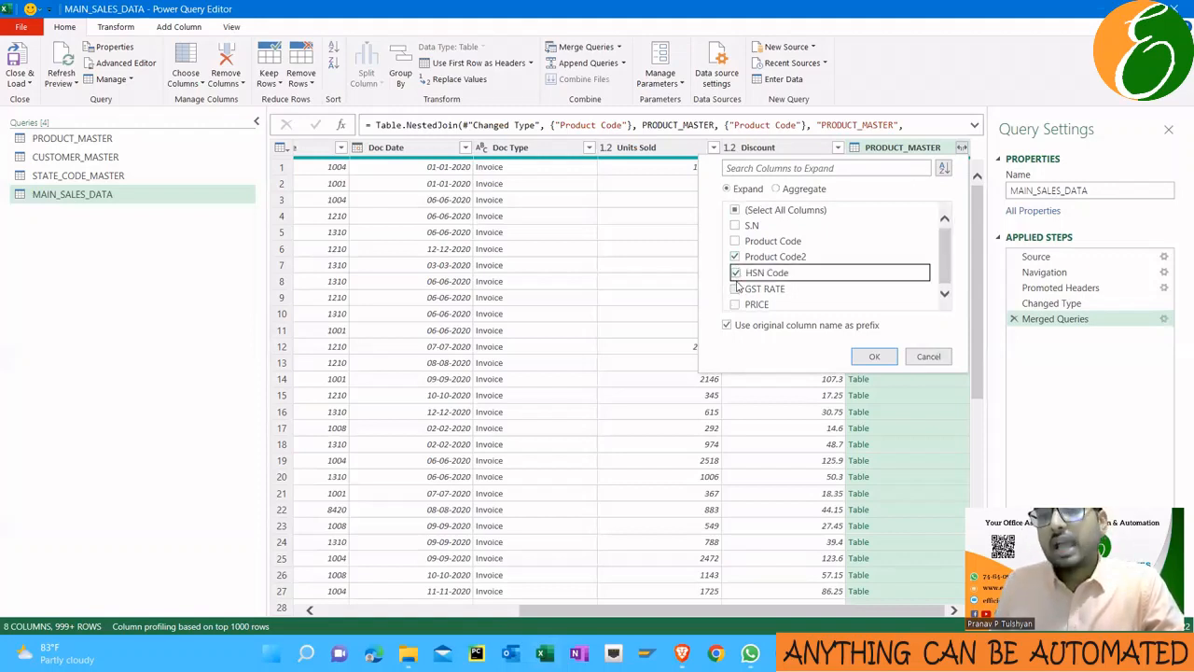
pyautogui.click(736, 289)
pyautogui.click(736, 304)
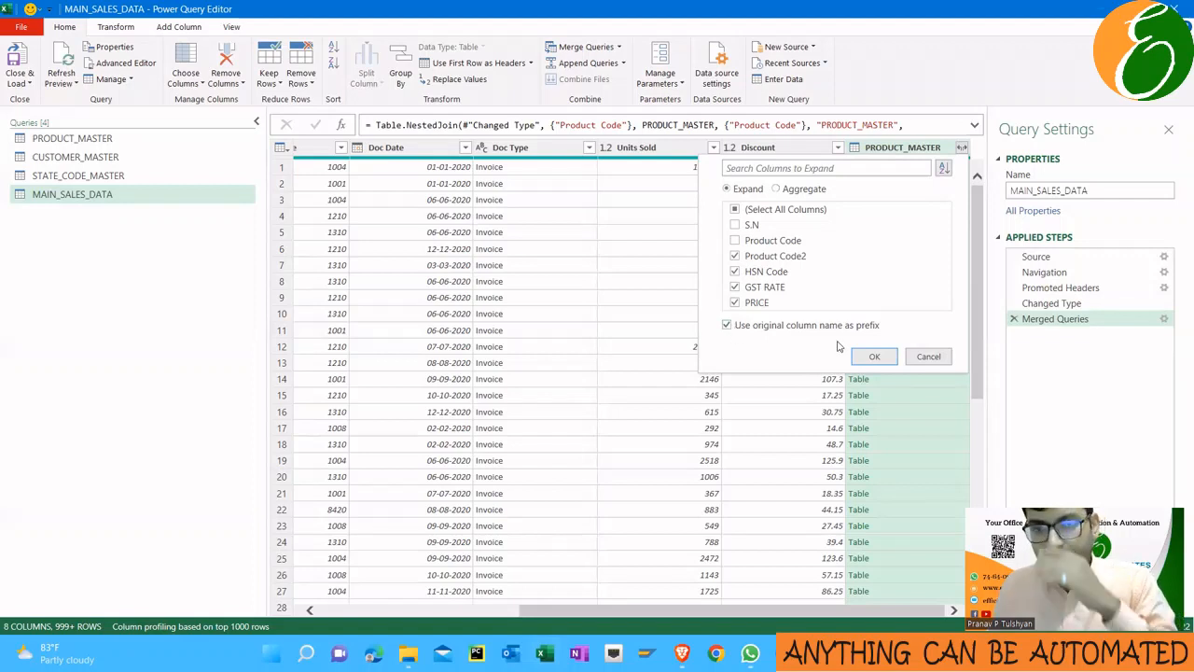
pyautogui.click(874, 357)
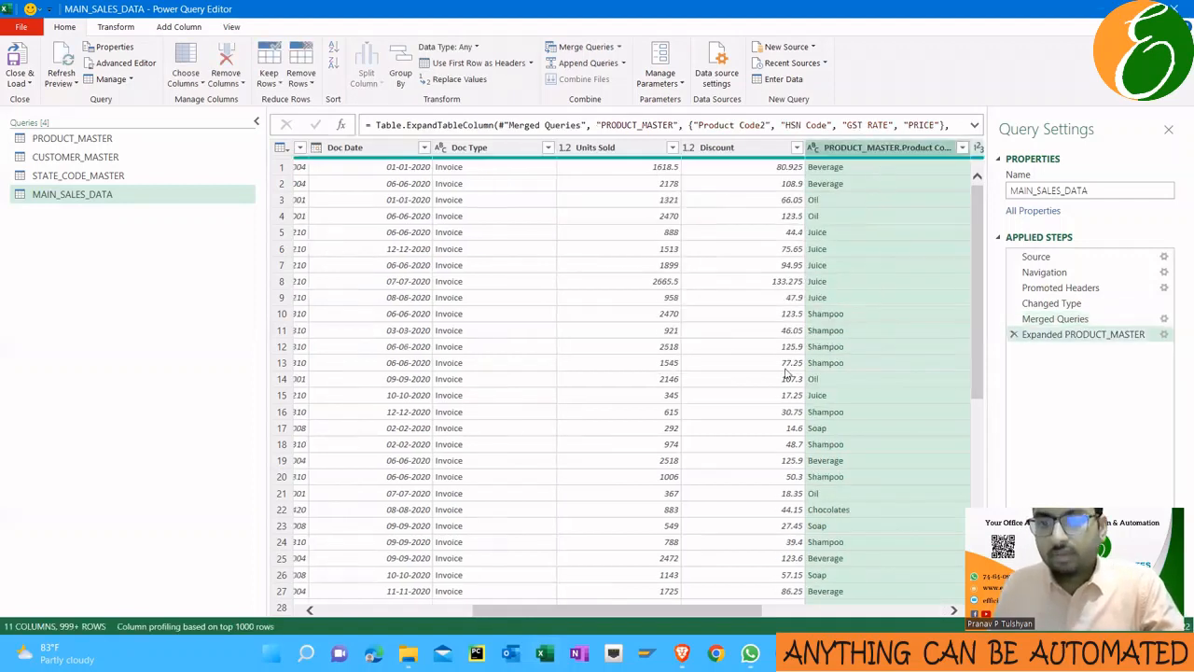
# Edit the Expanded PRODUCT_MASTER step to remove the default column name prefix
pyautogui.moveTo(744, 610); pyautogui.dragTo(929, 608)
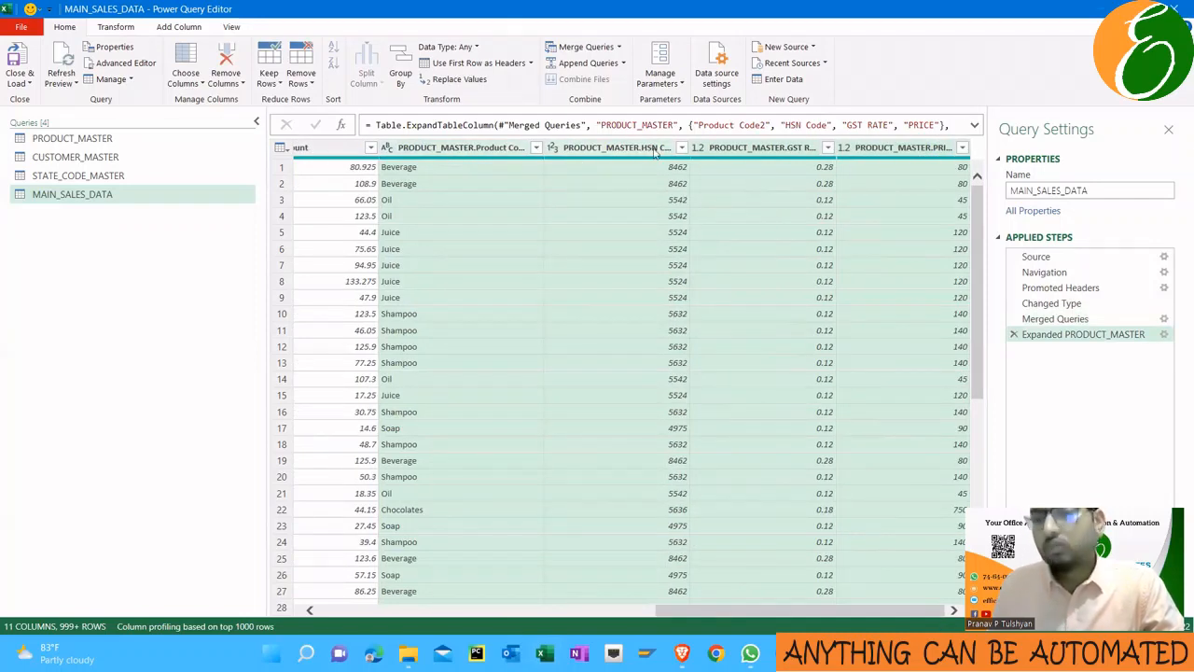
pyautogui.click(1164, 335)
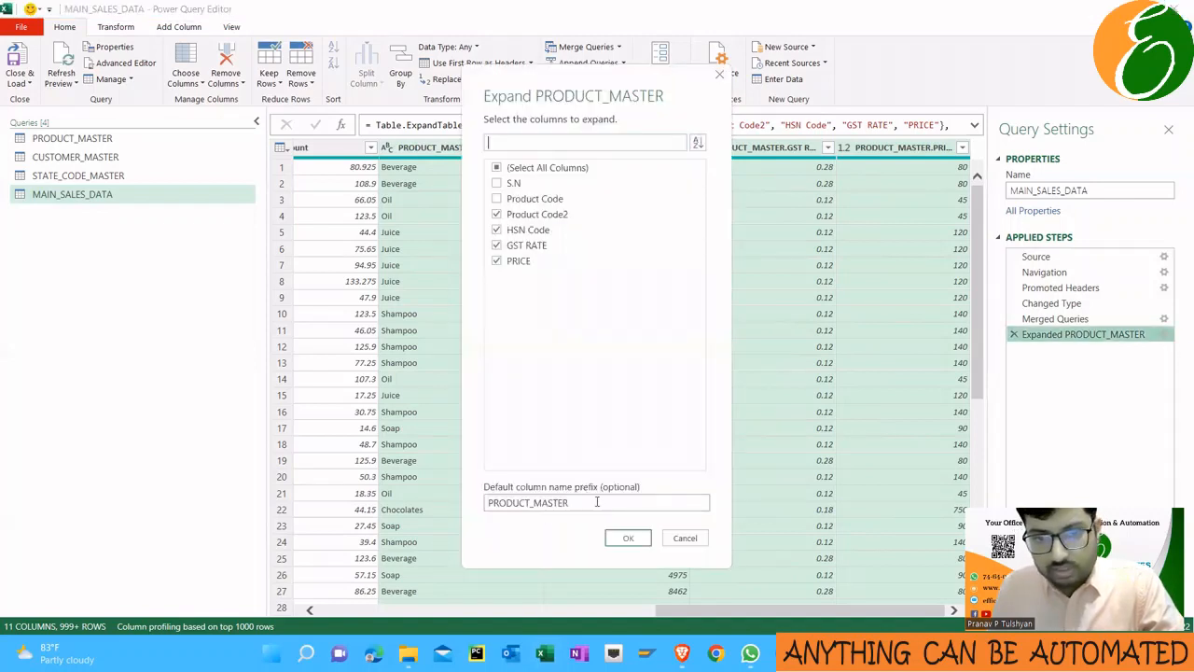
pyautogui.doubleClick(597, 501)
pyautogui.press('BackSpace')
pyautogui.click(623, 539)
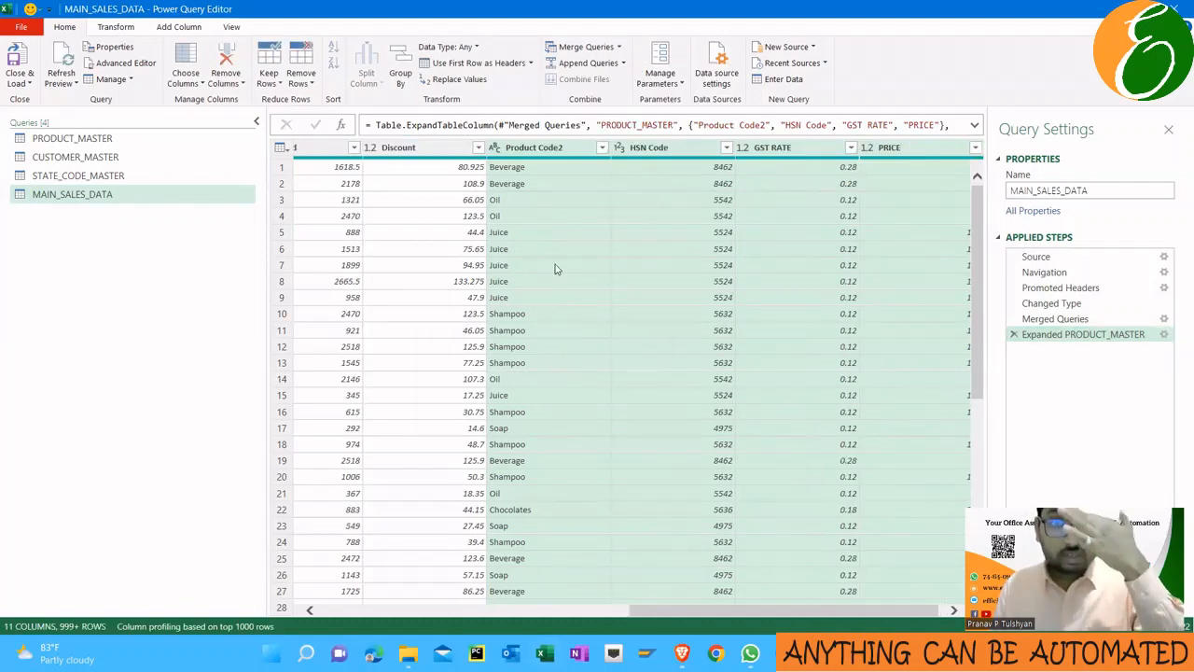
# Examine the expanded Product Code2, HSN Code, GST RATE and PRICE columns together with the Supplier State and GST Number data
pyautogui.click(546, 152)
pyautogui.click(651, 166)
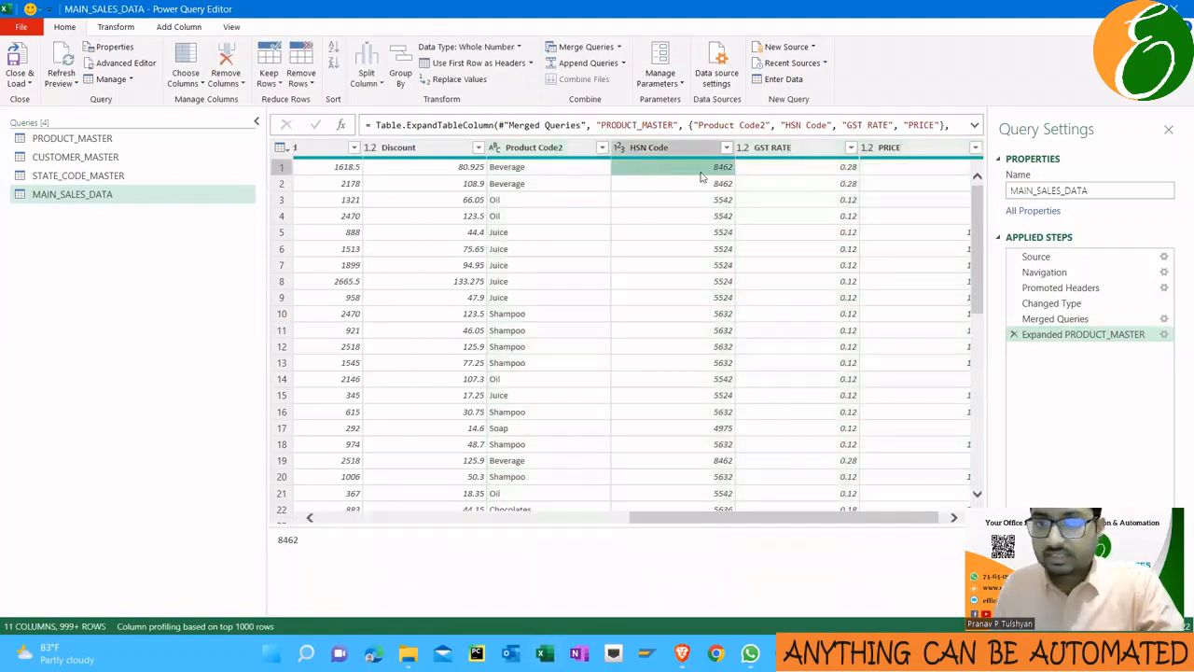
pyautogui.click(783, 167)
pyautogui.click(884, 166)
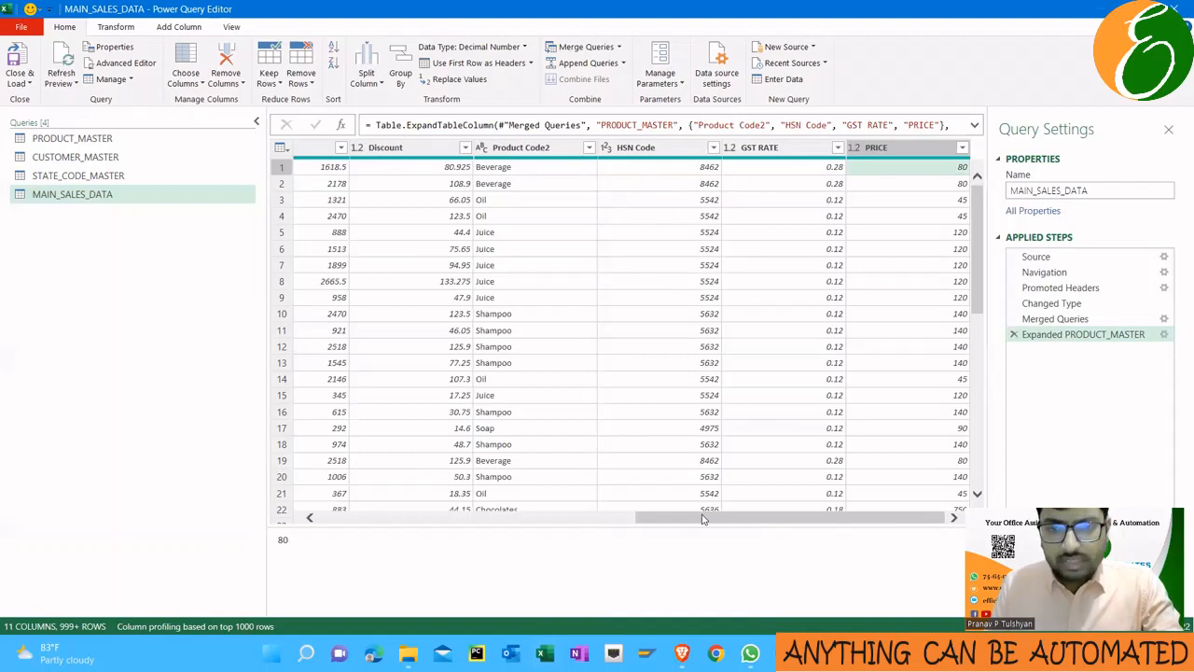
pyautogui.moveTo(703, 520); pyautogui.dragTo(354, 528)
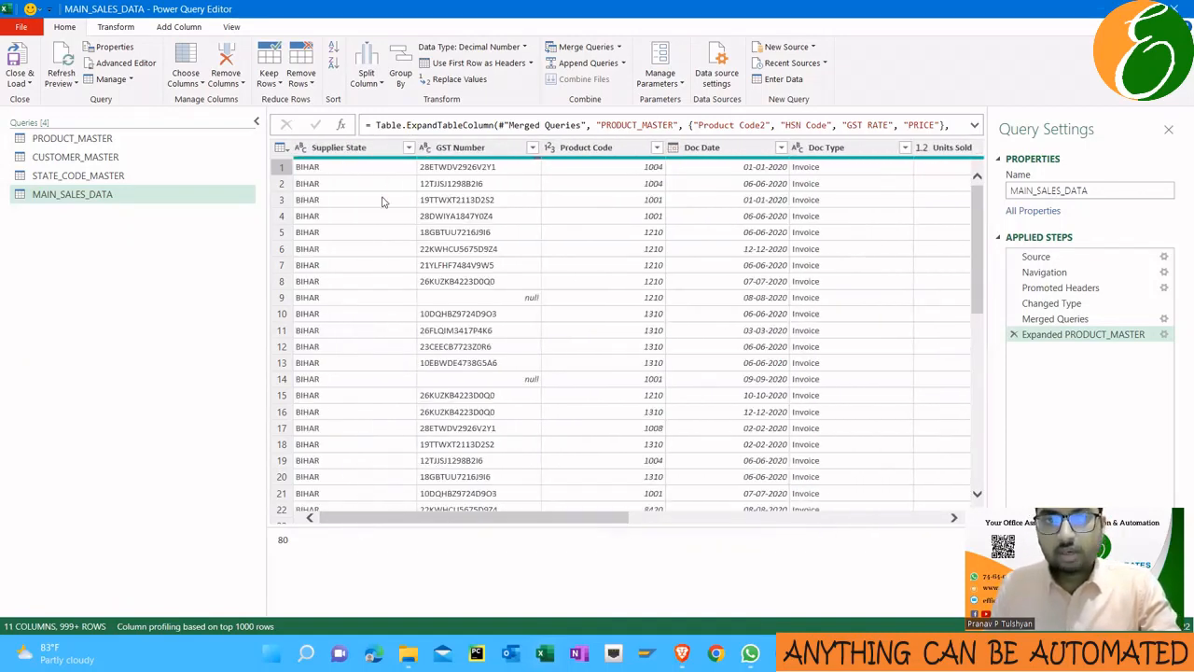
pyautogui.click(371, 149)
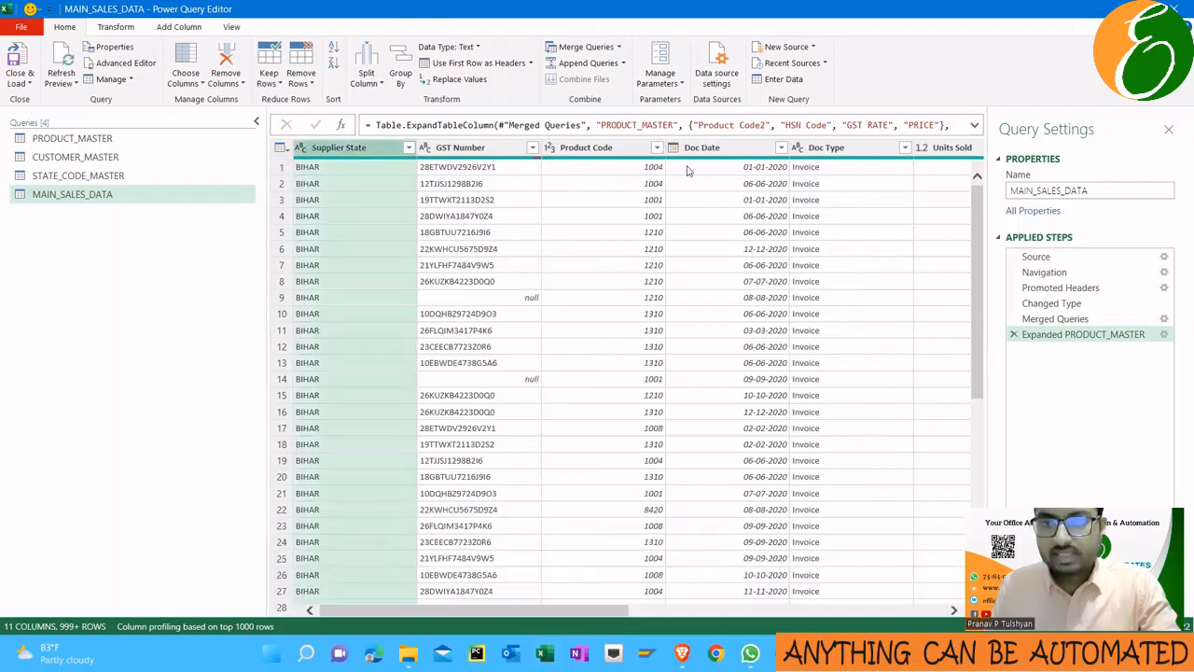
pyautogui.scroll(-3, 878, 233)
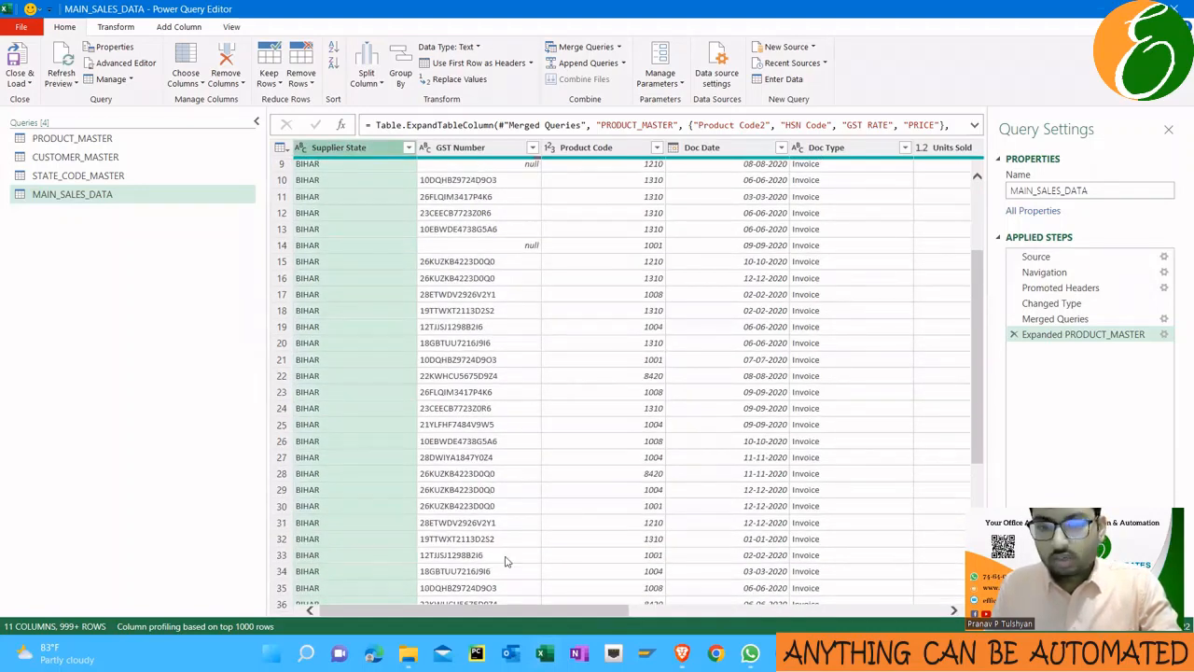
pyautogui.click(428, 186)
pyautogui.click(430, 197)
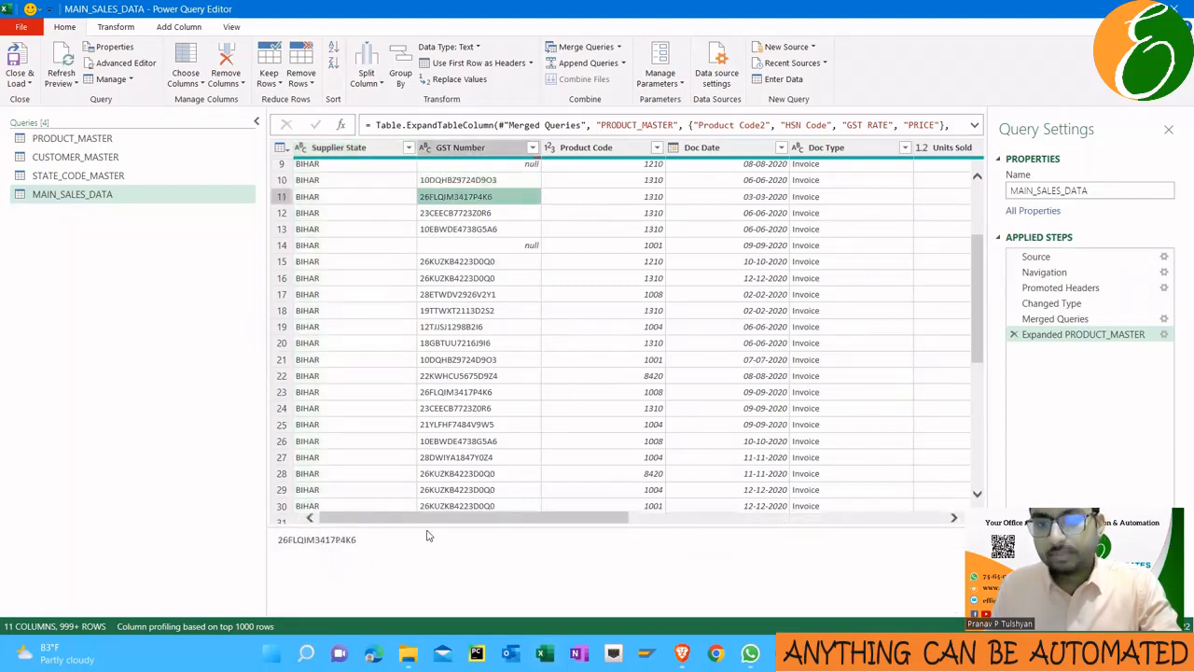
pyautogui.moveTo(444, 519); pyautogui.dragTo(761, 518)
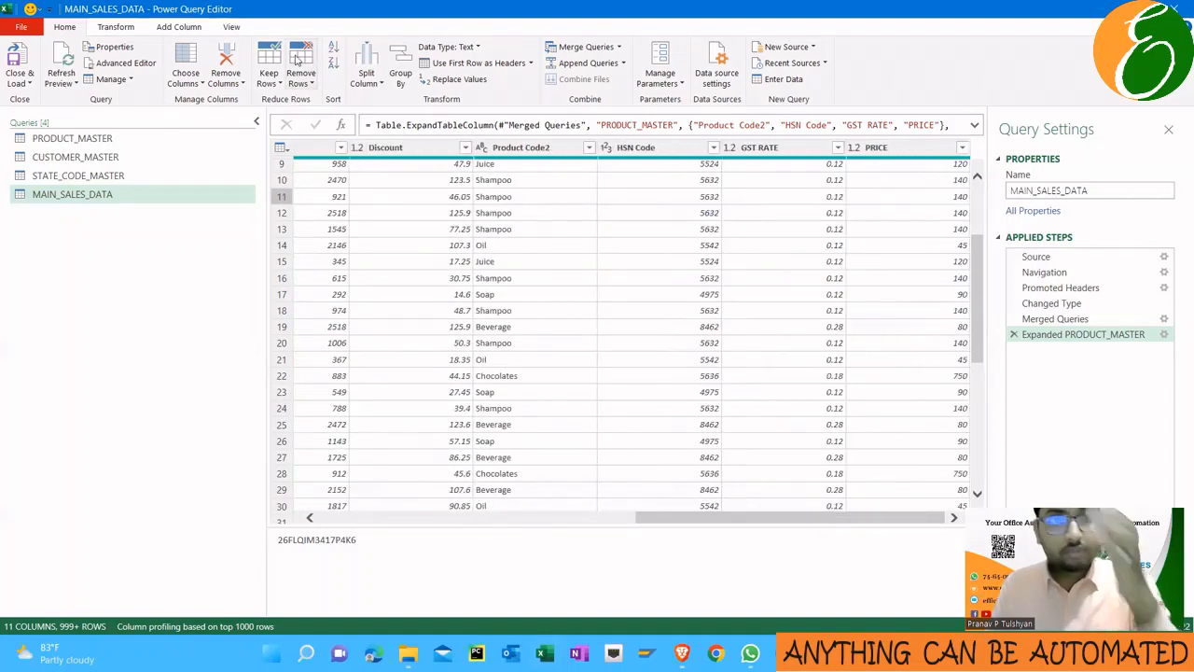
# Start adding a column from examples based only on the GST Number column
pyautogui.click(176, 28)
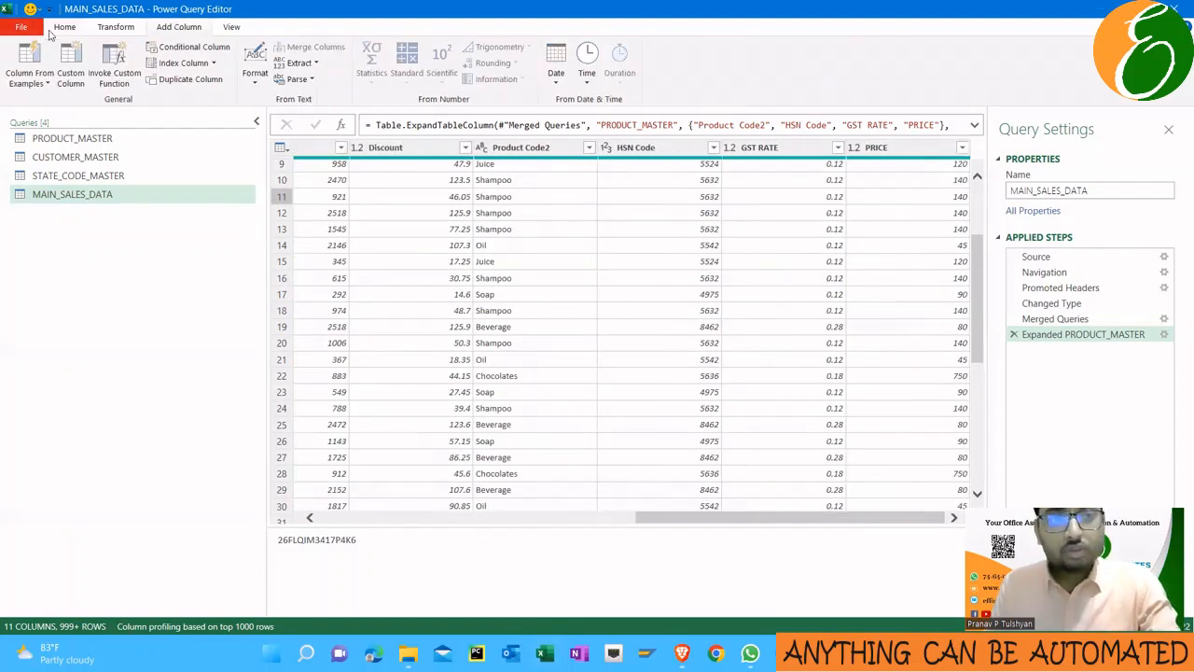
pyautogui.click(42, 81)
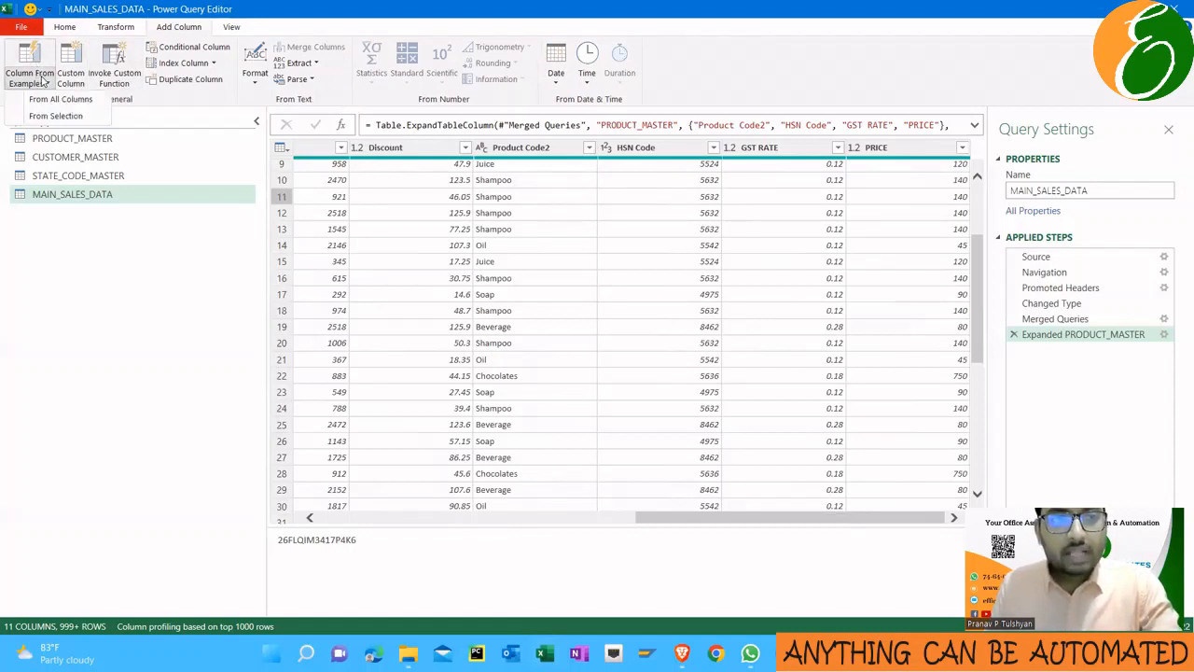
pyautogui.click(589, 481)
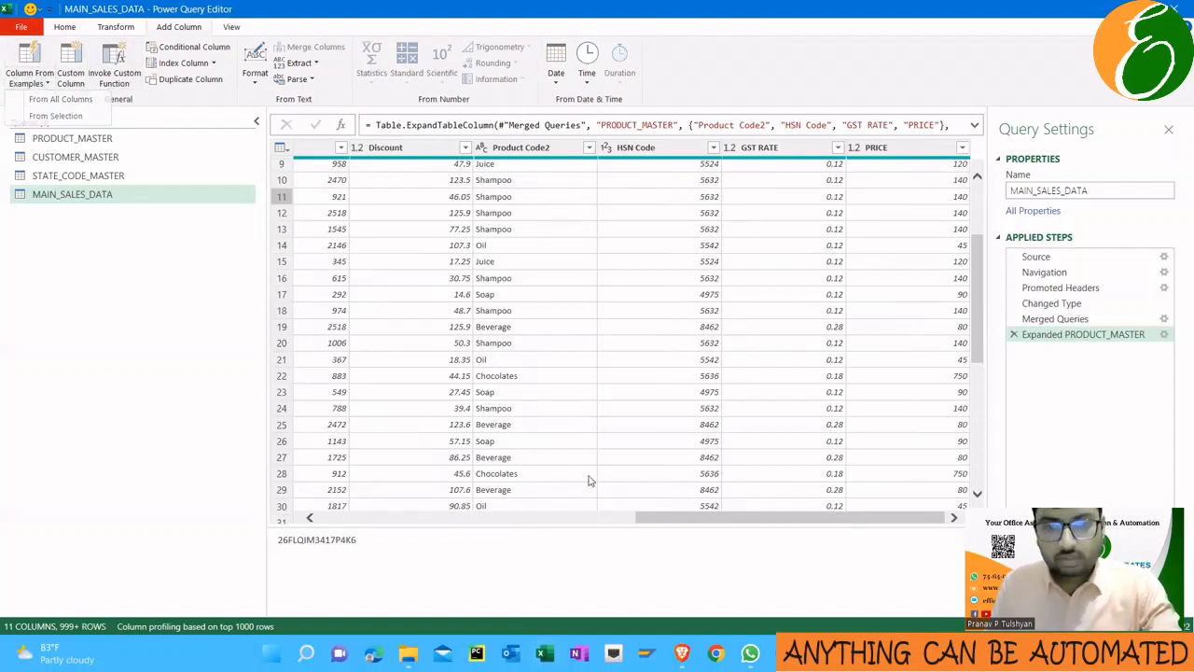
pyautogui.moveTo(679, 527); pyautogui.dragTo(363, 520)
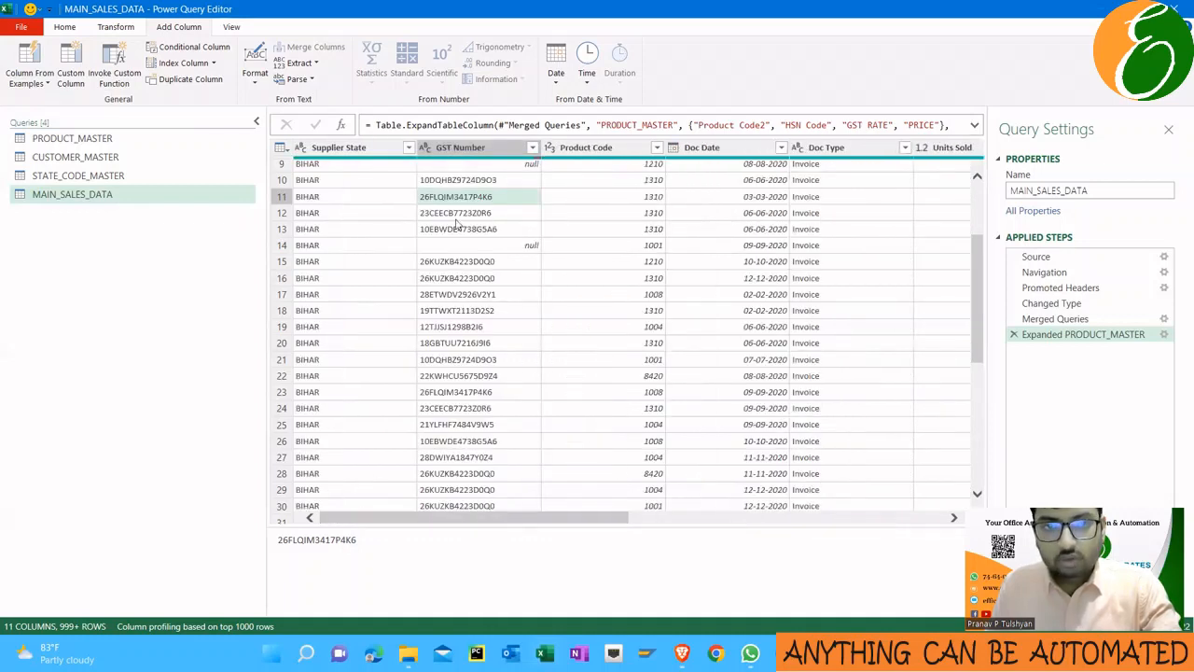
pyautogui.click(460, 149)
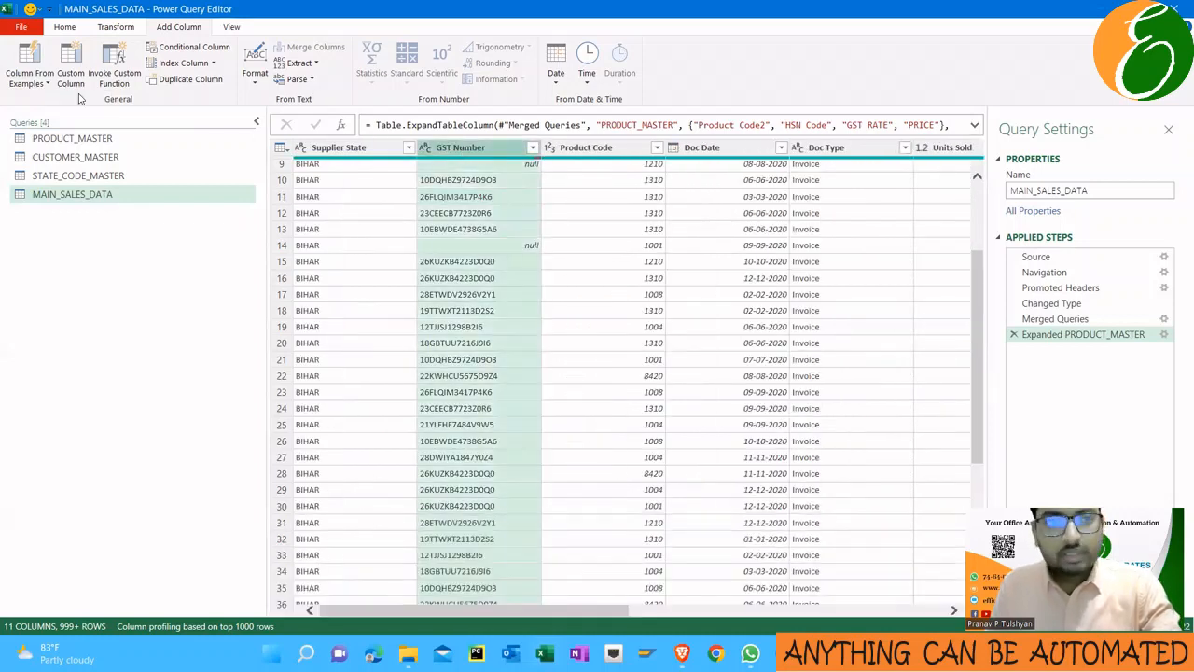
pyautogui.click(28, 86)
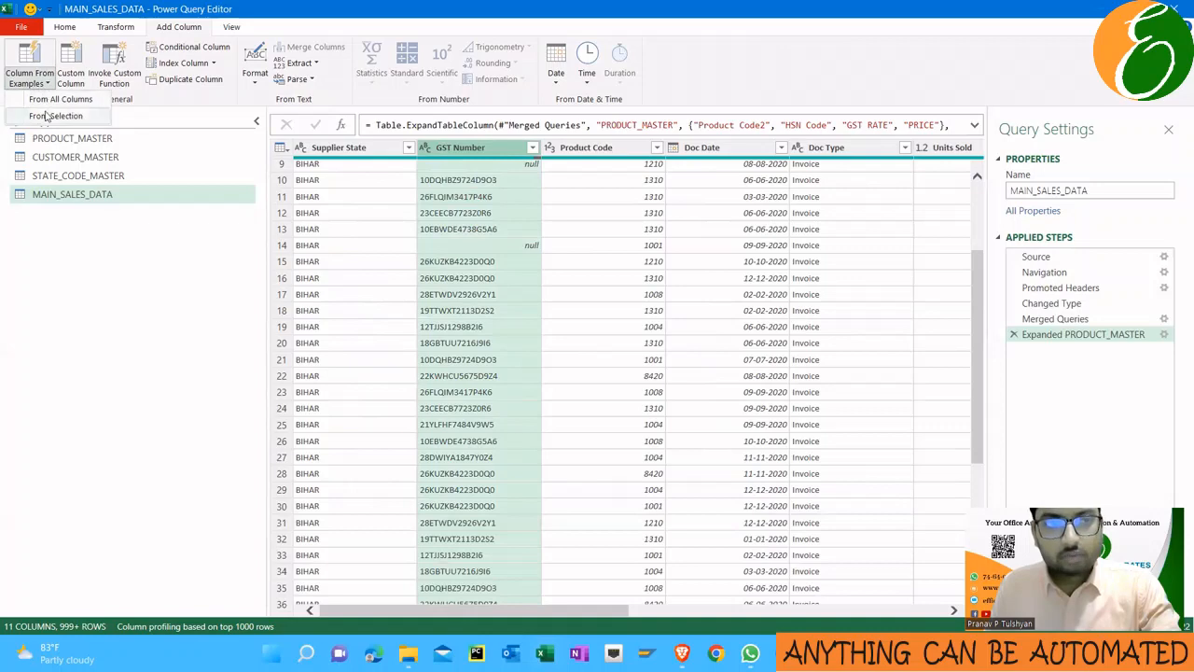
pyautogui.click(49, 116)
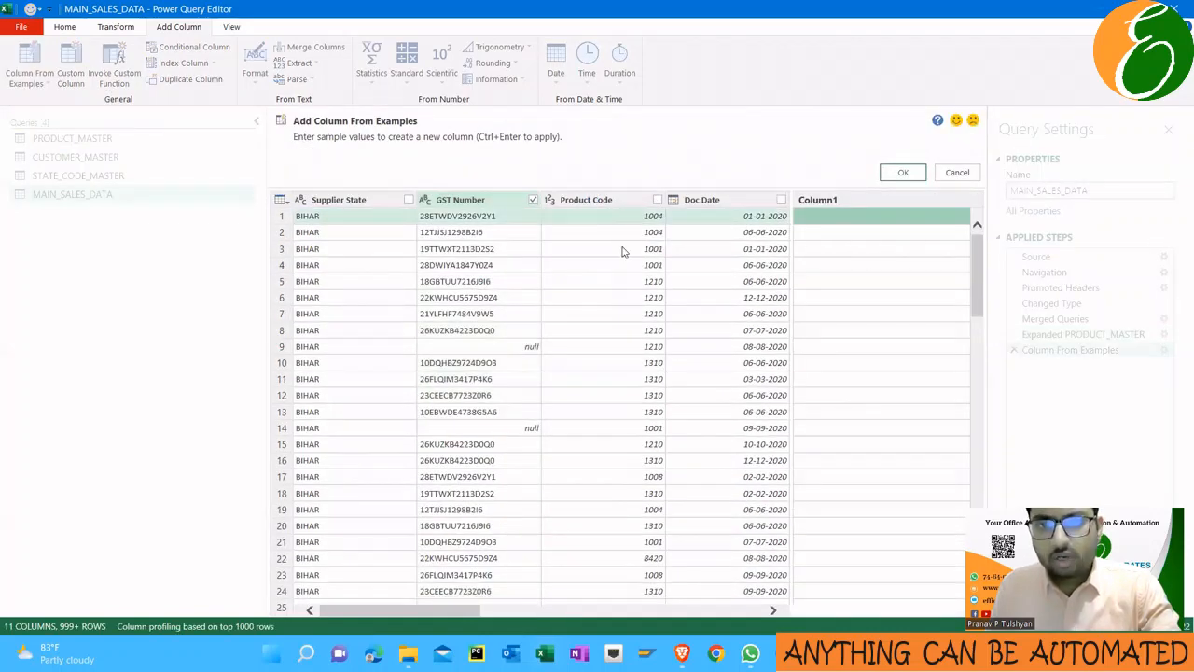
# Enter 28 as the first row's example value, the leading two digits of its GST number
pyautogui.click(840, 219)
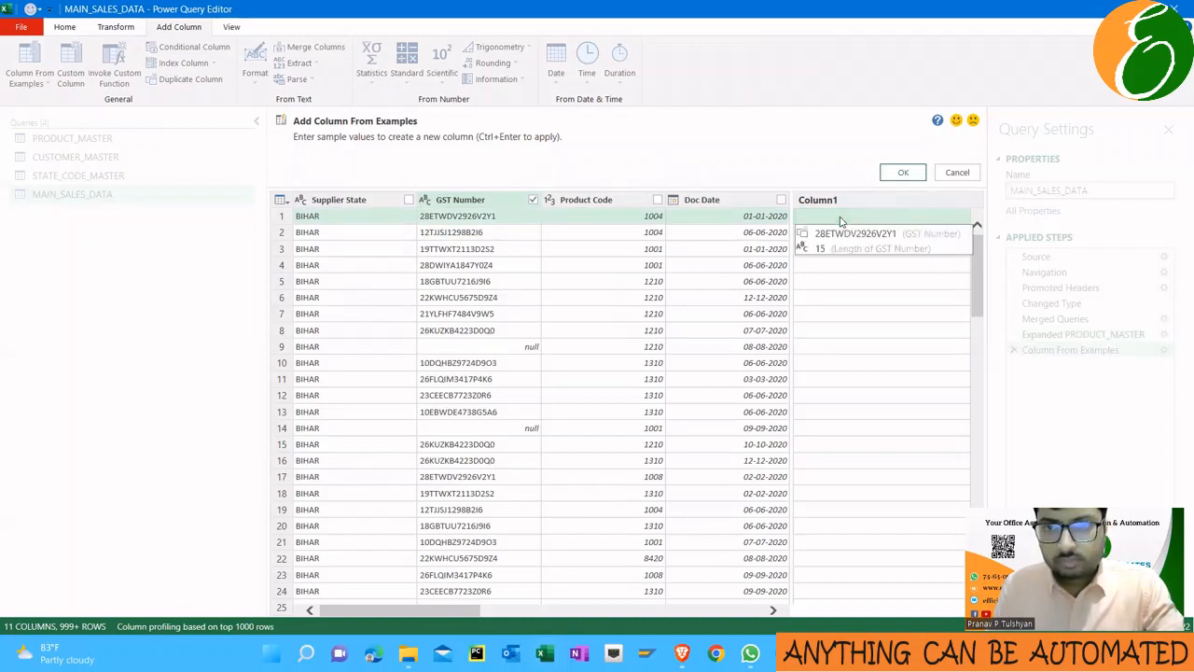
pyautogui.press('Return')
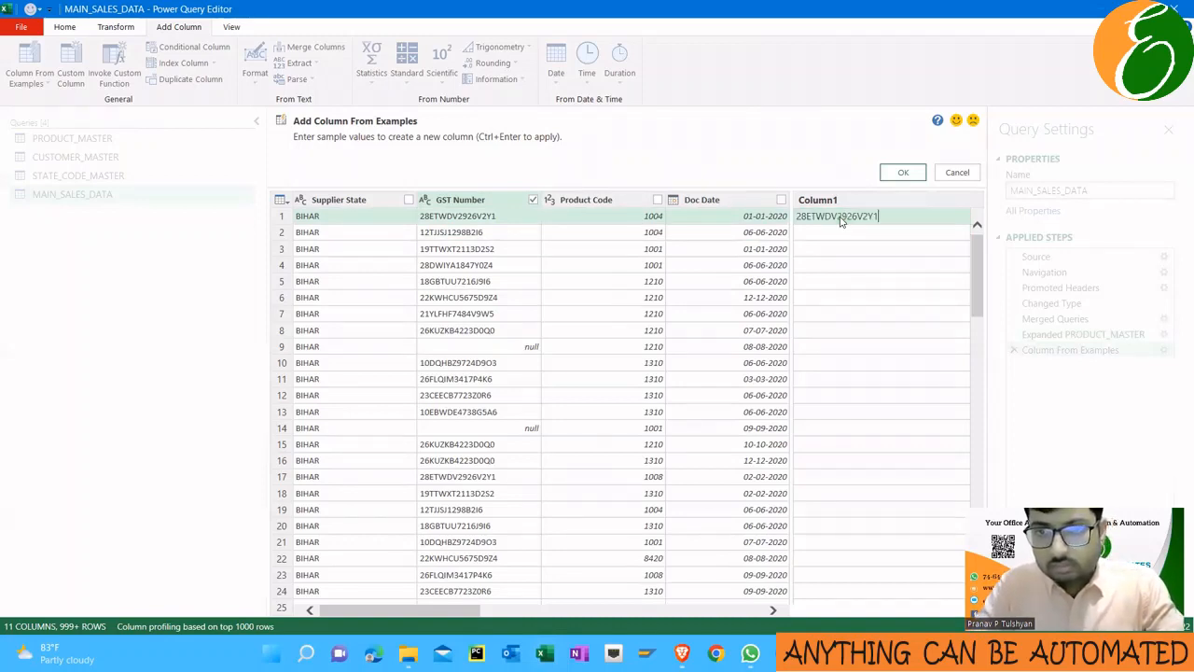
pyautogui.press('BackSpace')
pyautogui.press('BackSpace')
pyautogui.press('BackSpace')
pyautogui.press('BackSpace')
pyautogui.press('BackSpace')
pyautogui.press('BackSpace')
pyautogui.press('BackSpace')
pyautogui.press('BackSpace')
pyautogui.press('BackSpace')
pyautogui.press('BackSpace')
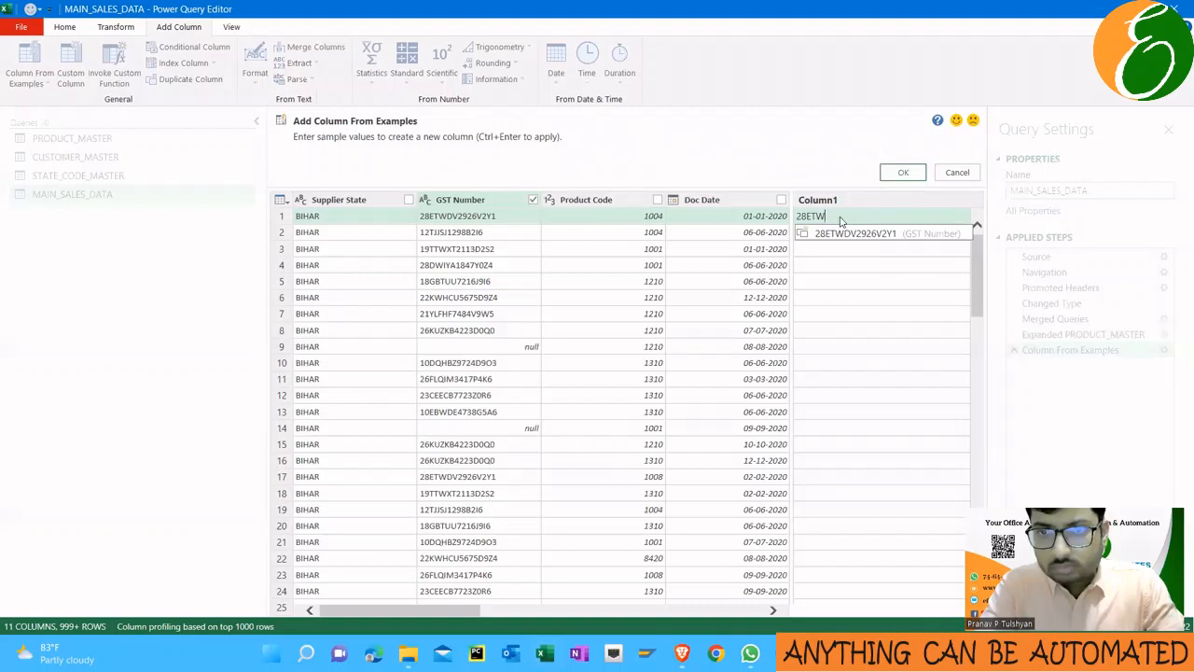
pyautogui.press('Return')
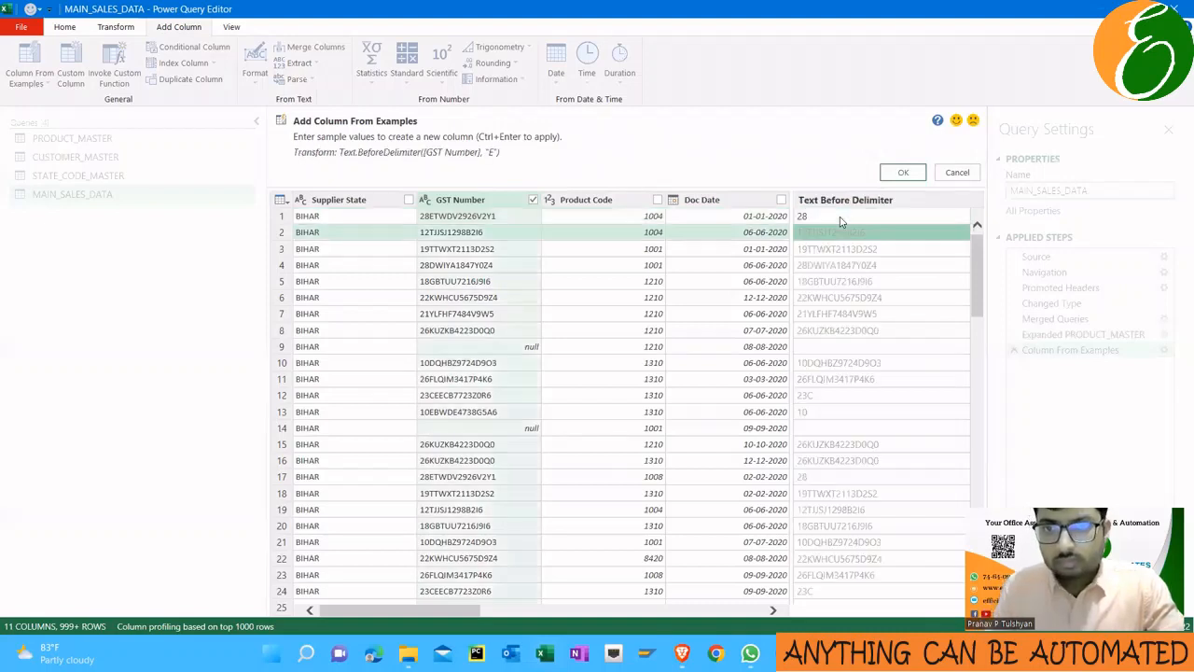
# Set the second row's example value to 12, the leading two digits of its GST number
pyautogui.click(808, 235)
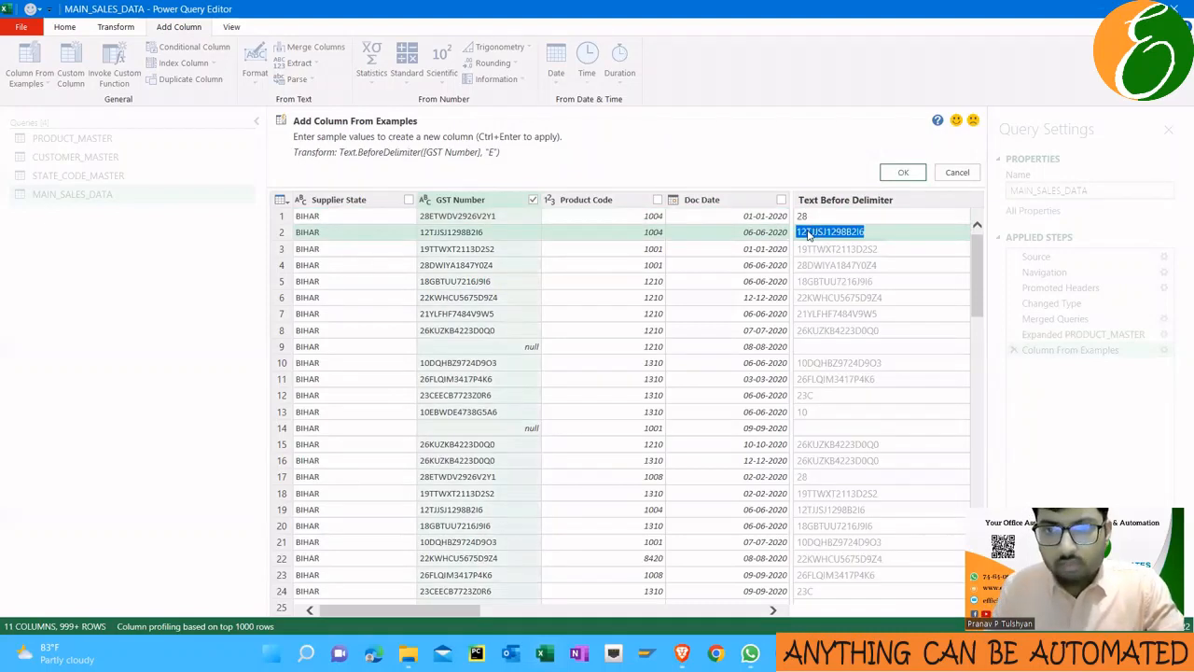
pyautogui.press('Return')
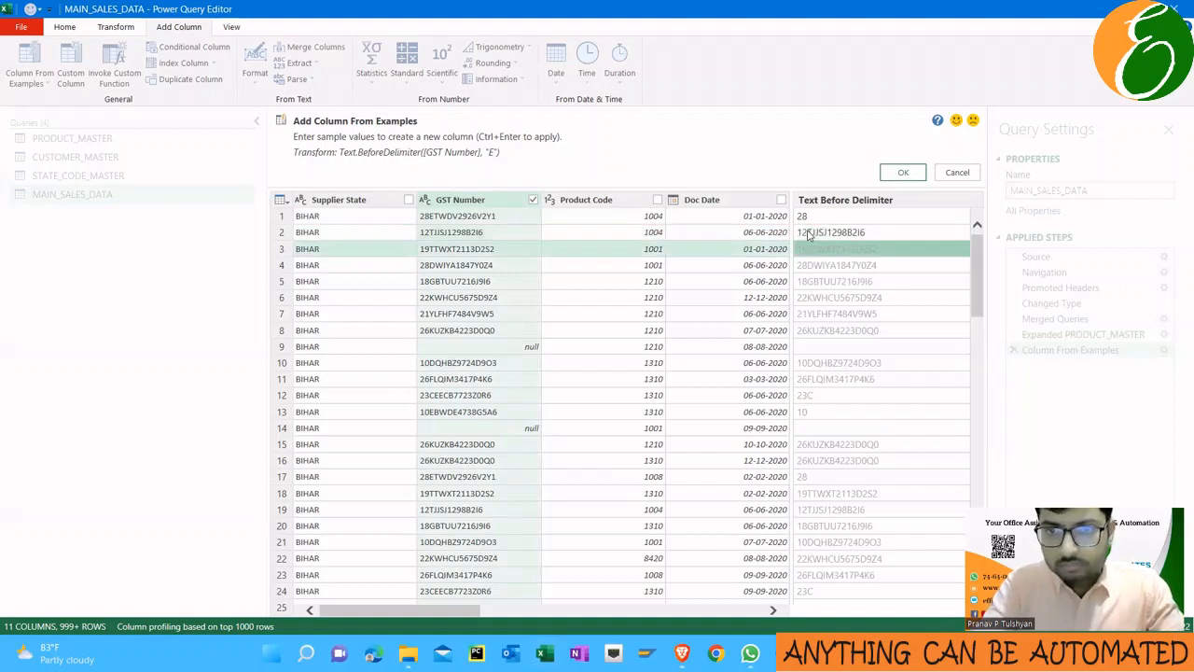
pyautogui.click(808, 235)
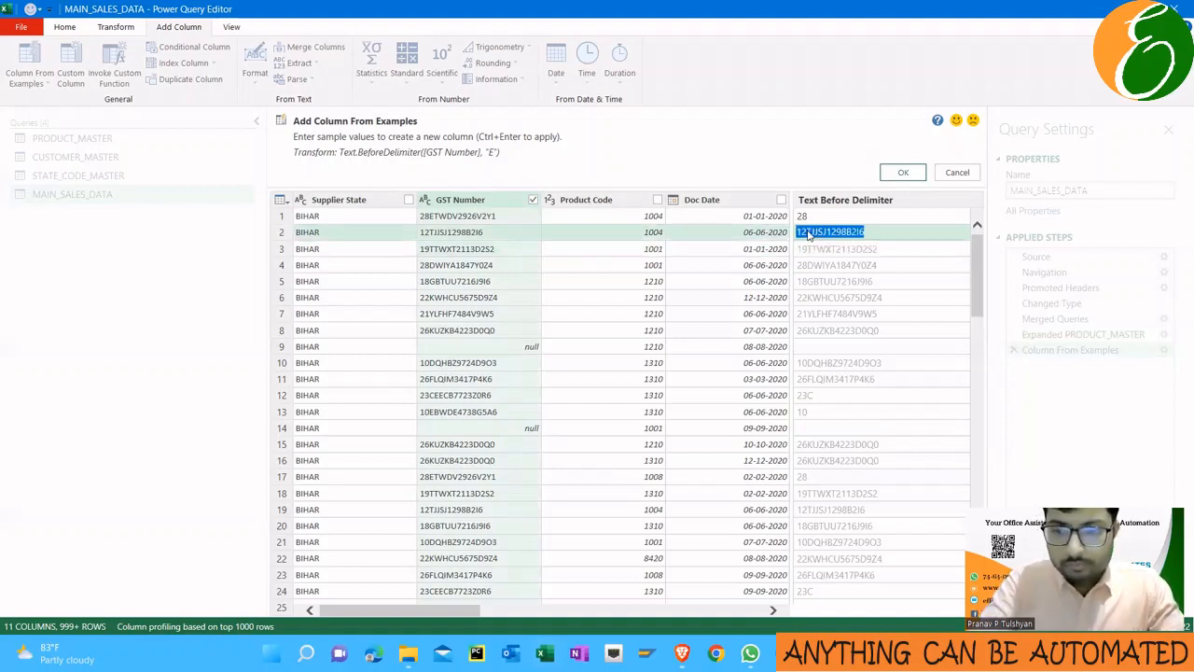
pyautogui.press('BackSpace')
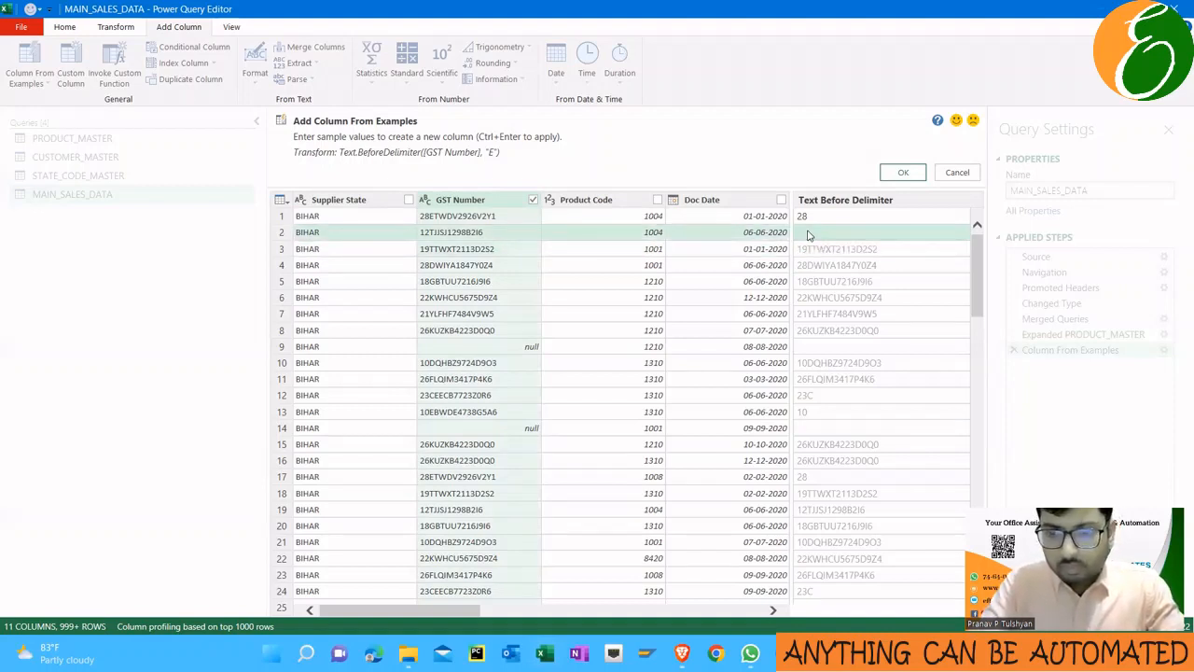
pyautogui.press('Return')
pyautogui.click(808, 235)
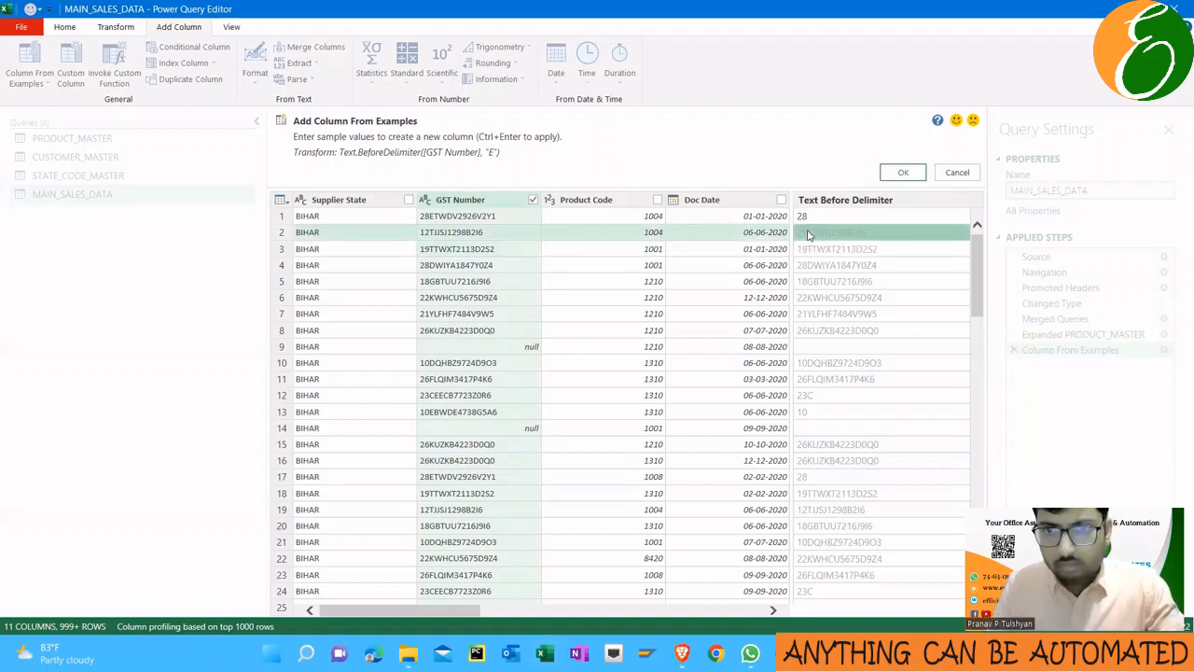
pyautogui.press('Return')
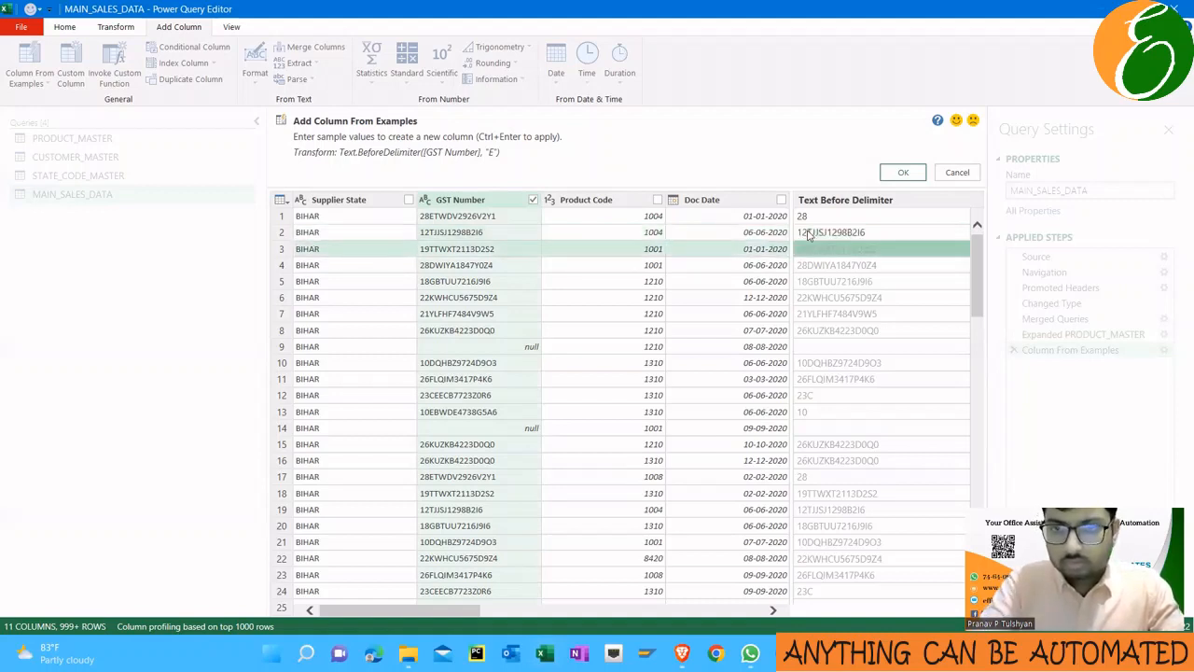
pyautogui.click(807, 235)
pyautogui.write('12')
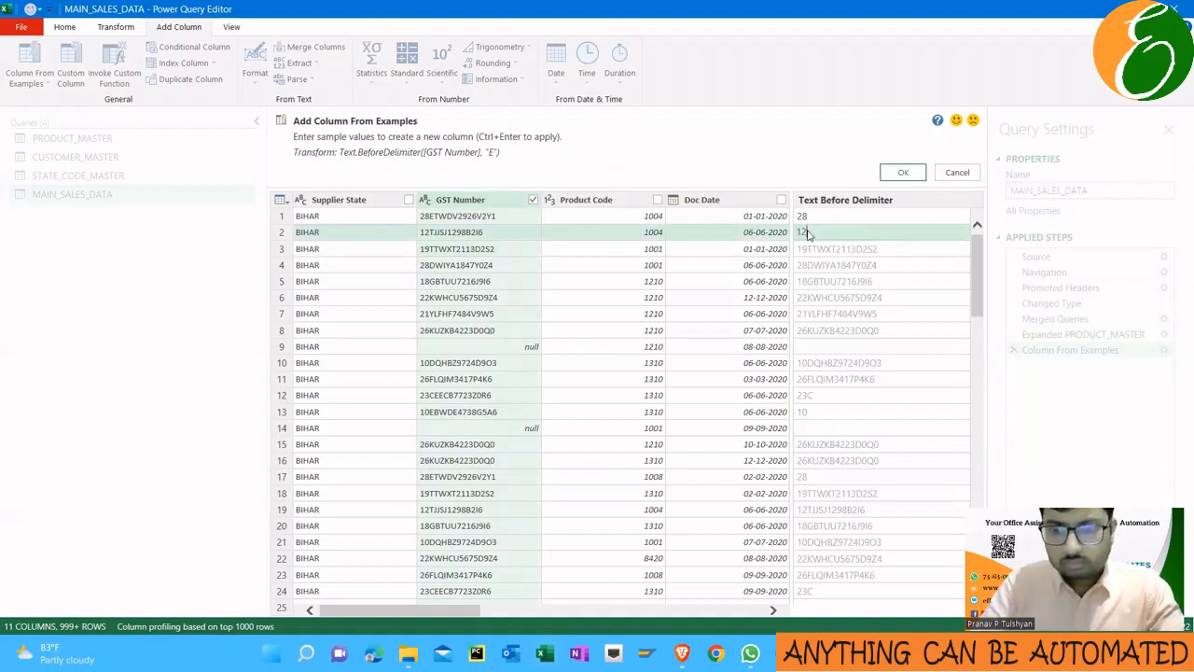
pyautogui.press('Return')
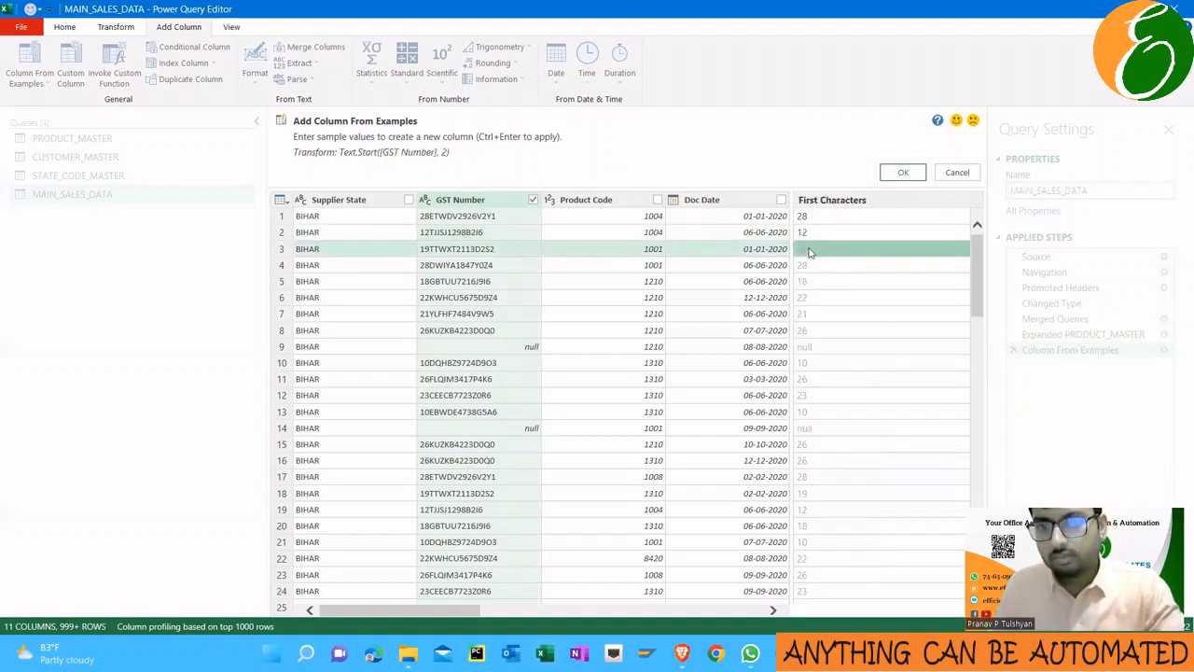
# Enter the example values 19 for the third row and 28 for the fourth, and add the column
pyautogui.click(810, 252)
pyautogui.write('1')
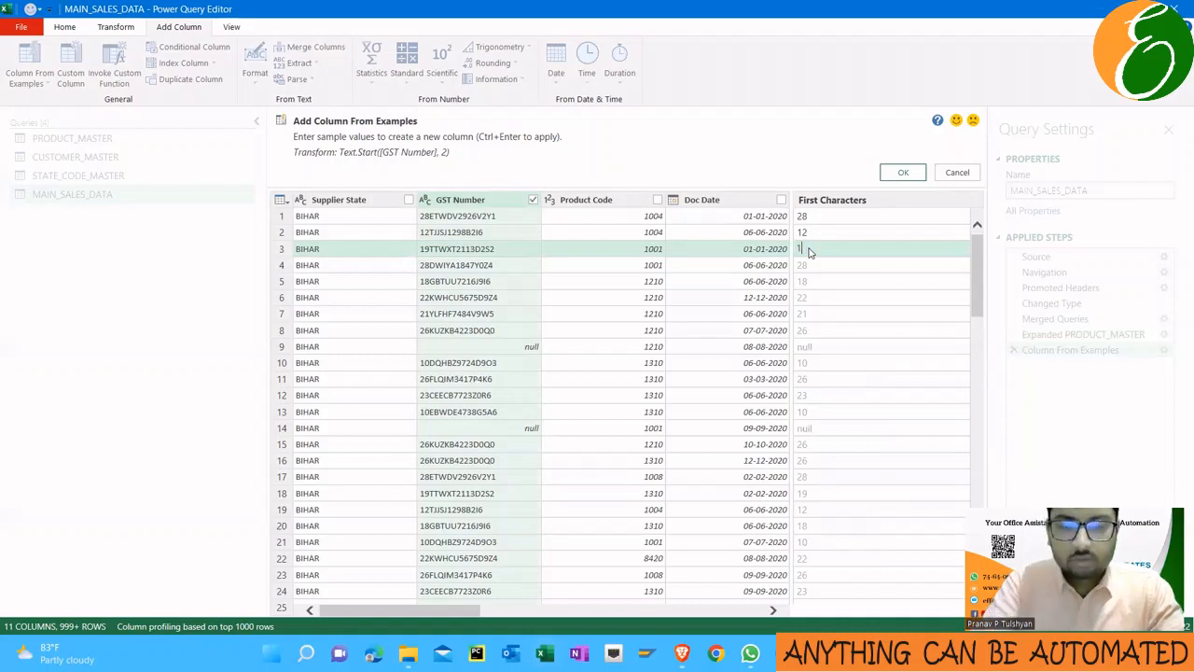
pyautogui.write('9')
pyautogui.press('Return')
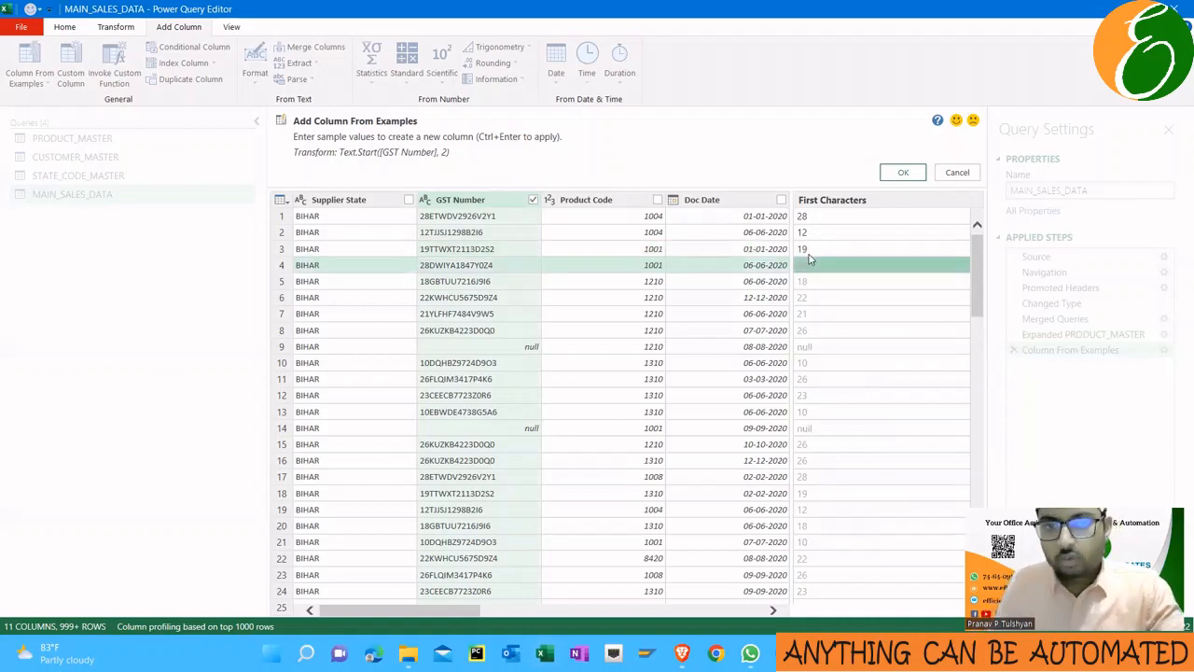
pyautogui.click(810, 266)
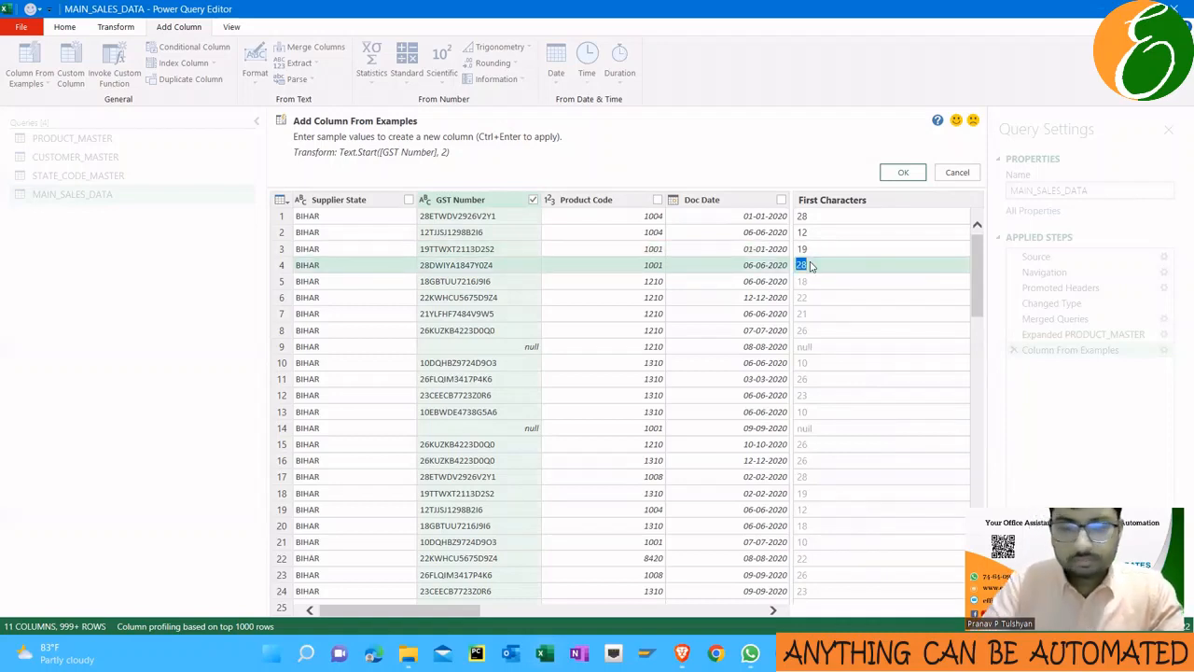
pyautogui.write('1')
pyautogui.write('8')
pyautogui.press('Return')
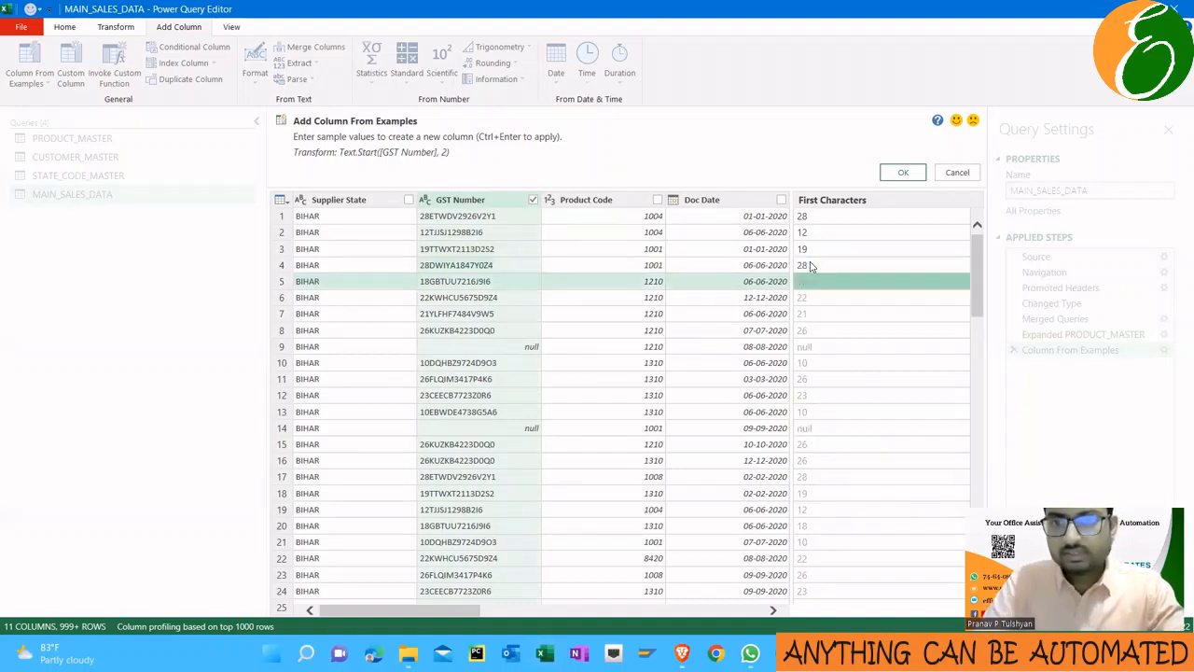
pyautogui.click(897, 172)
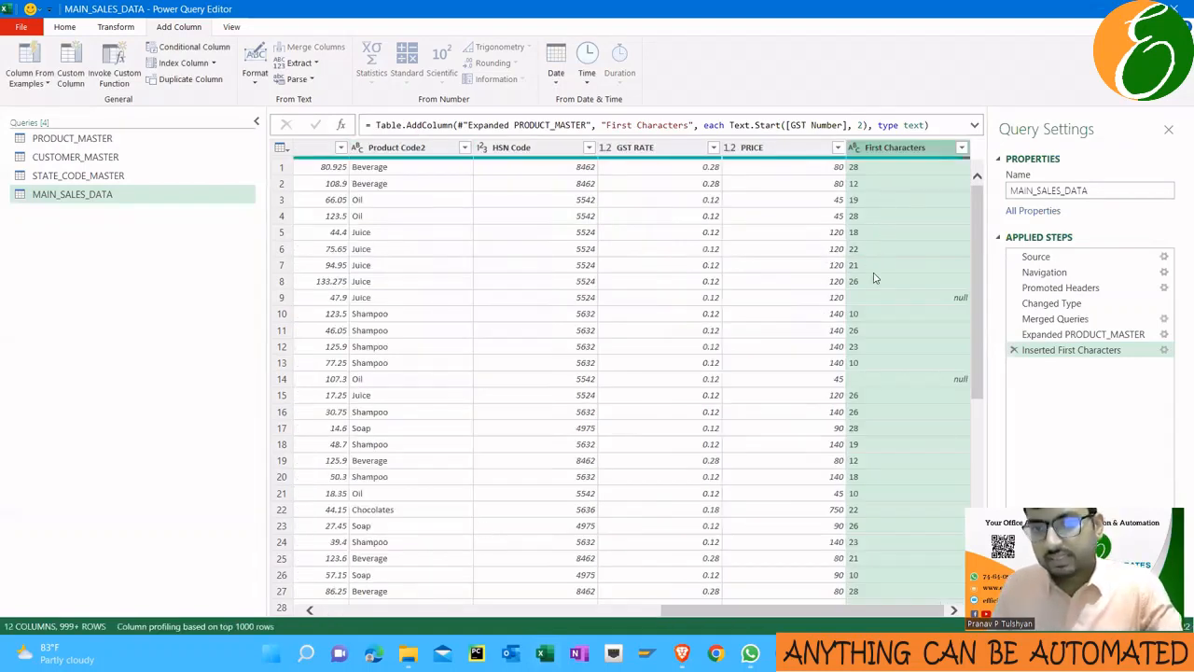
# Check the extracted two-digit codes down the rows, and delete the Inserted First Characters step
pyautogui.scroll(-8, 874, 293)
pyautogui.scroll(-20, 874, 293)
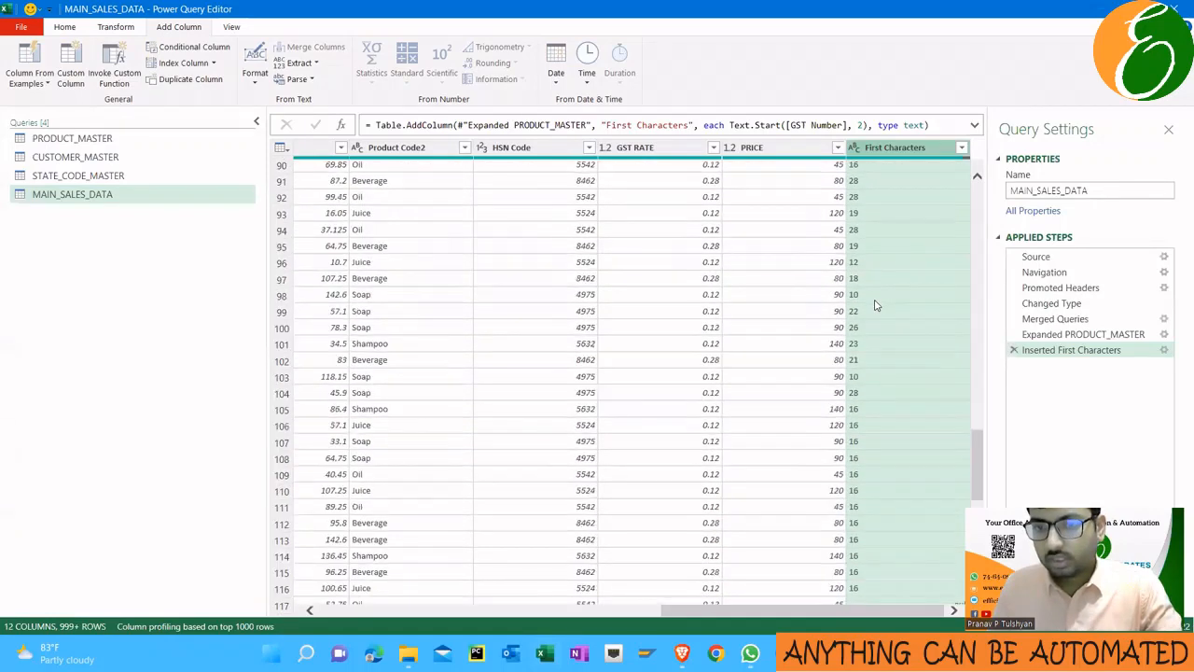
pyautogui.scroll(20, 877, 323)
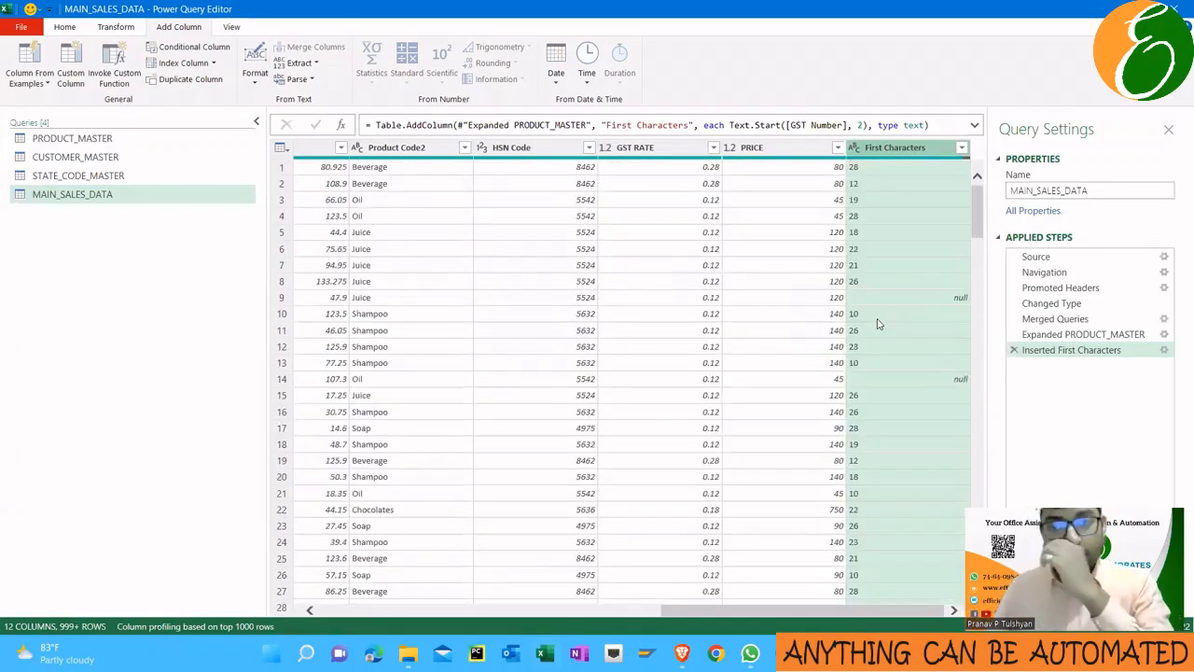
pyautogui.click(1015, 350)
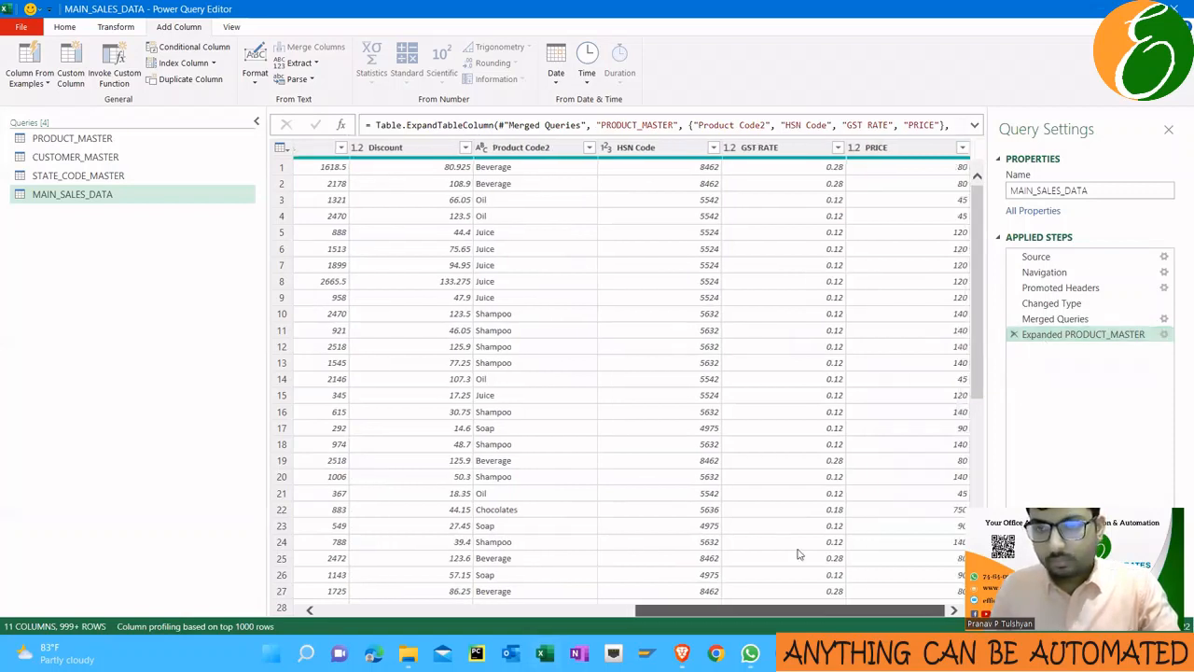
# Start a custom column named State_Code and begin its formula with "Text."
pyautogui.click(75, 63)
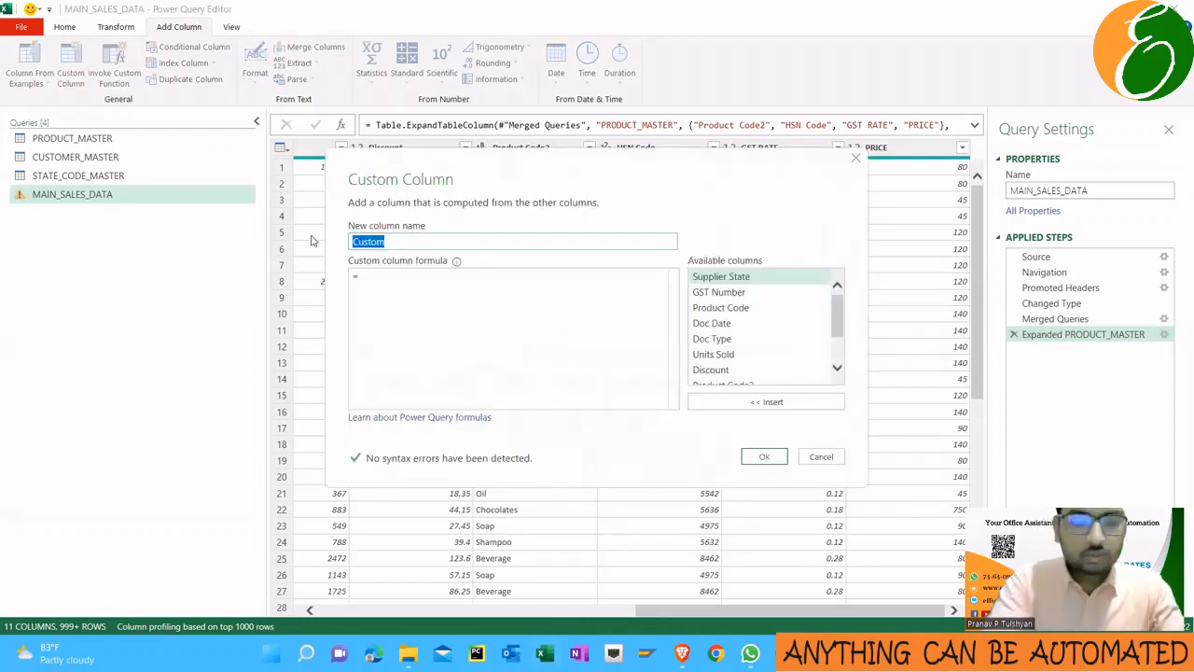
pyautogui.write('State_Code')
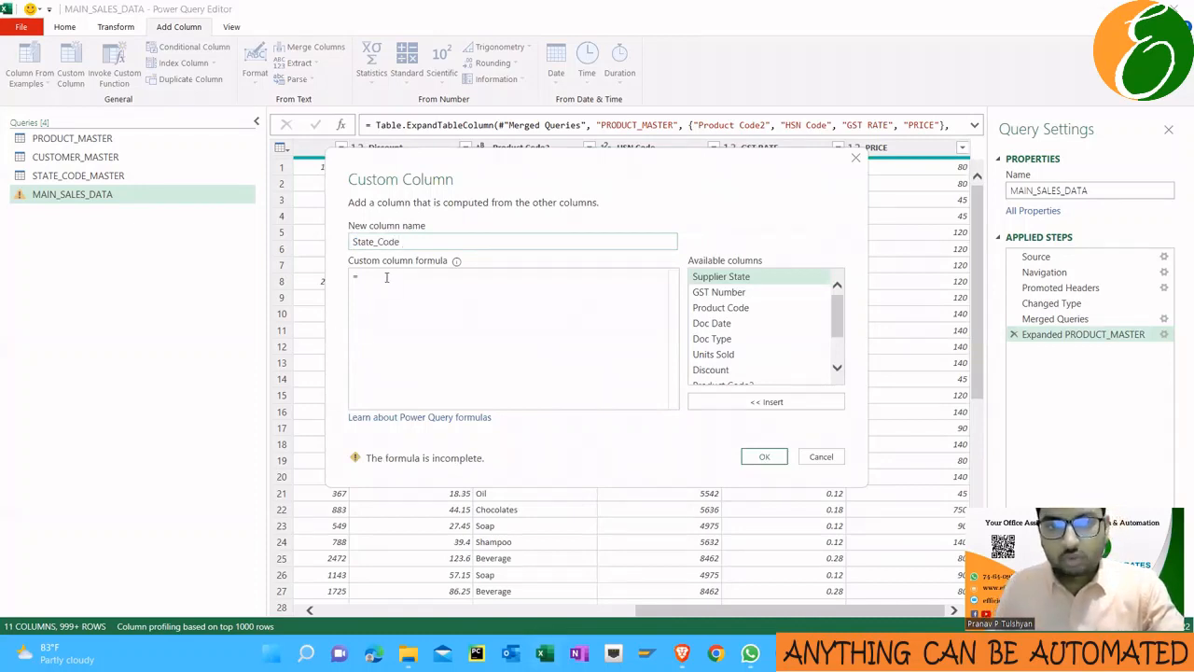
pyautogui.write('Text.')
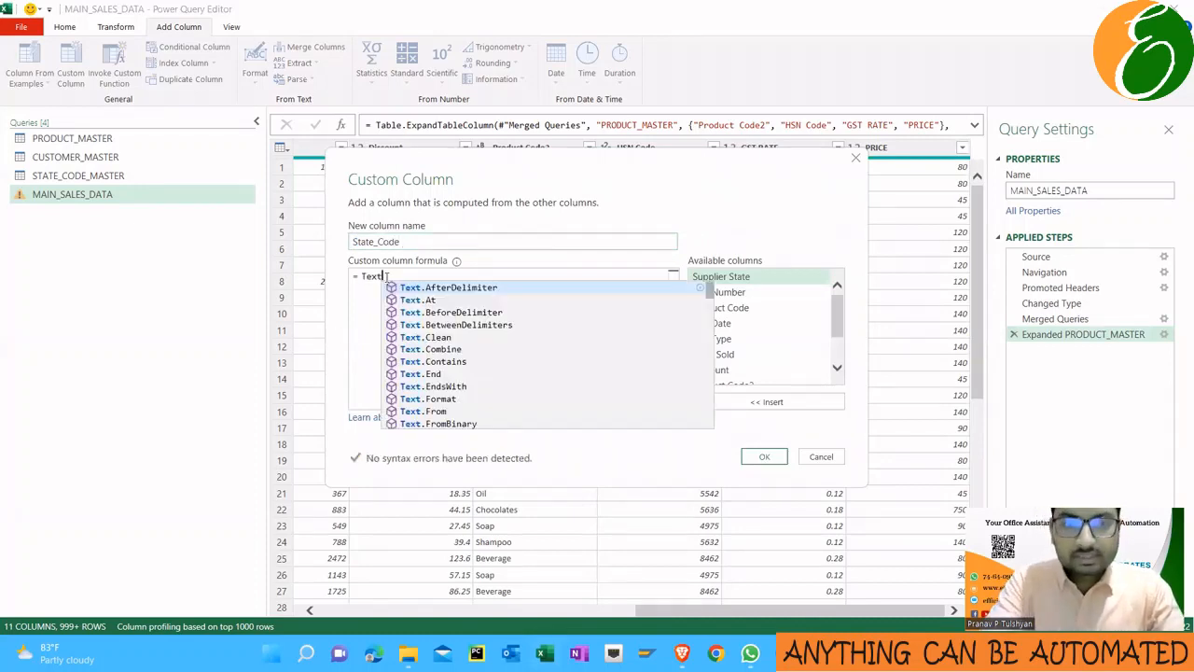
pyautogui.write('Left')
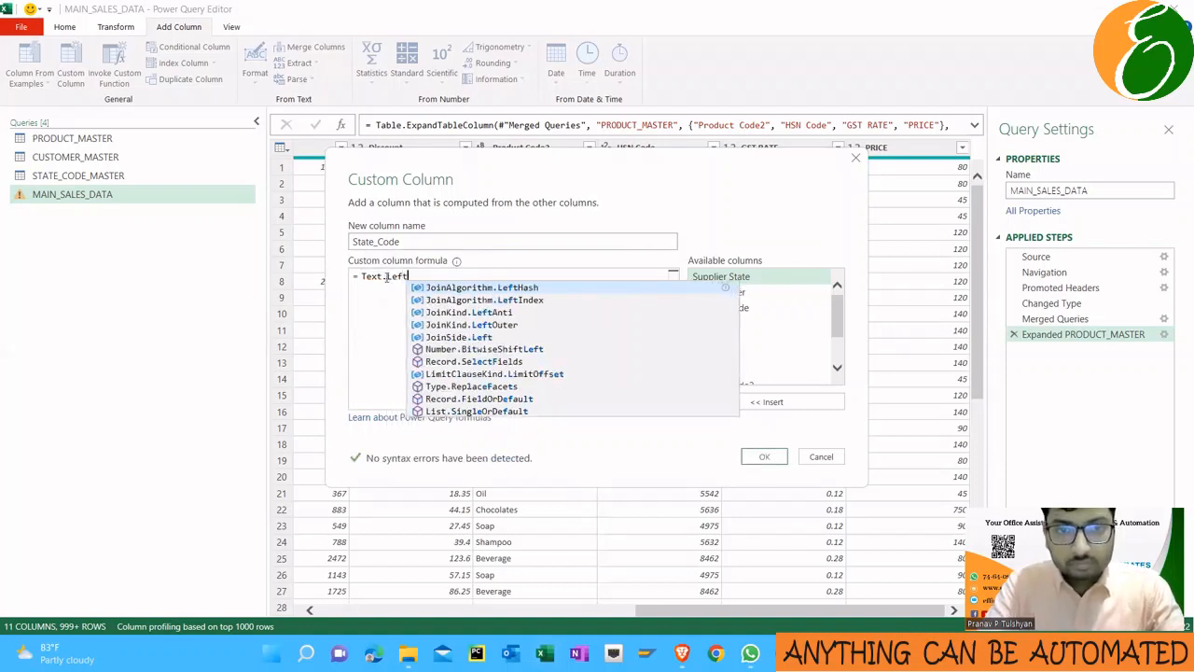
pyautogui.press('BackSpace')
pyautogui.press('BackSpace')
pyautogui.press('BackSpace')
pyautogui.press('BackSpace')
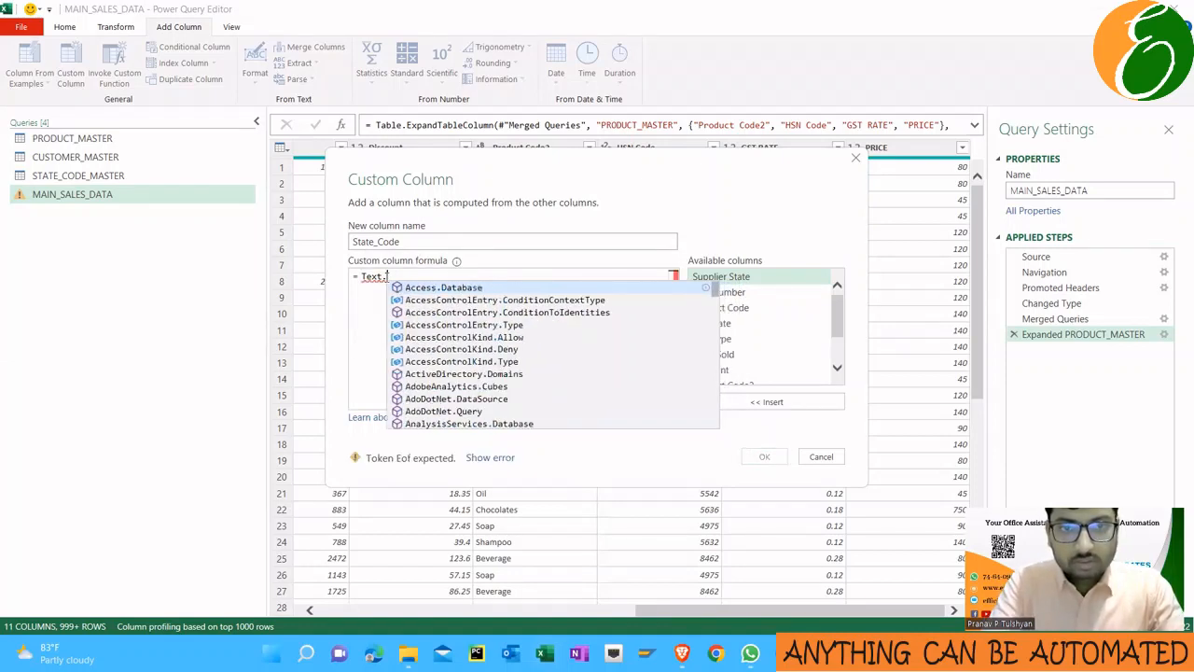
# Complete the function name in the State_Code formula by inserting the suggested Text.Start function
pyautogui.write('Sta')
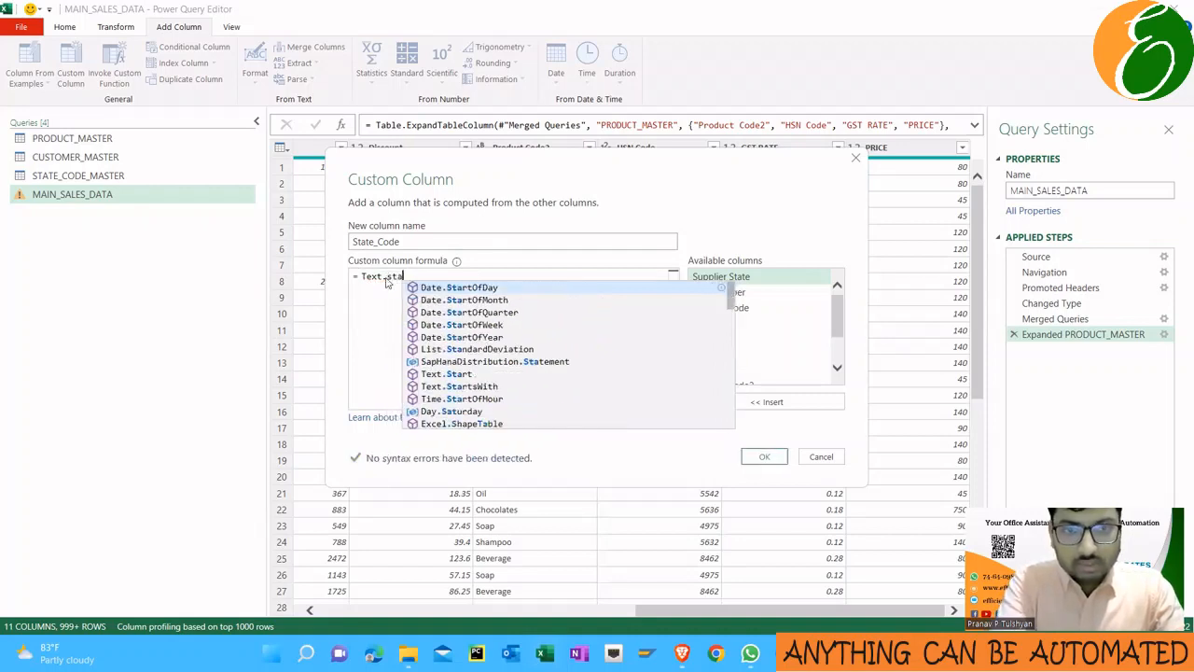
pyautogui.write('rt')
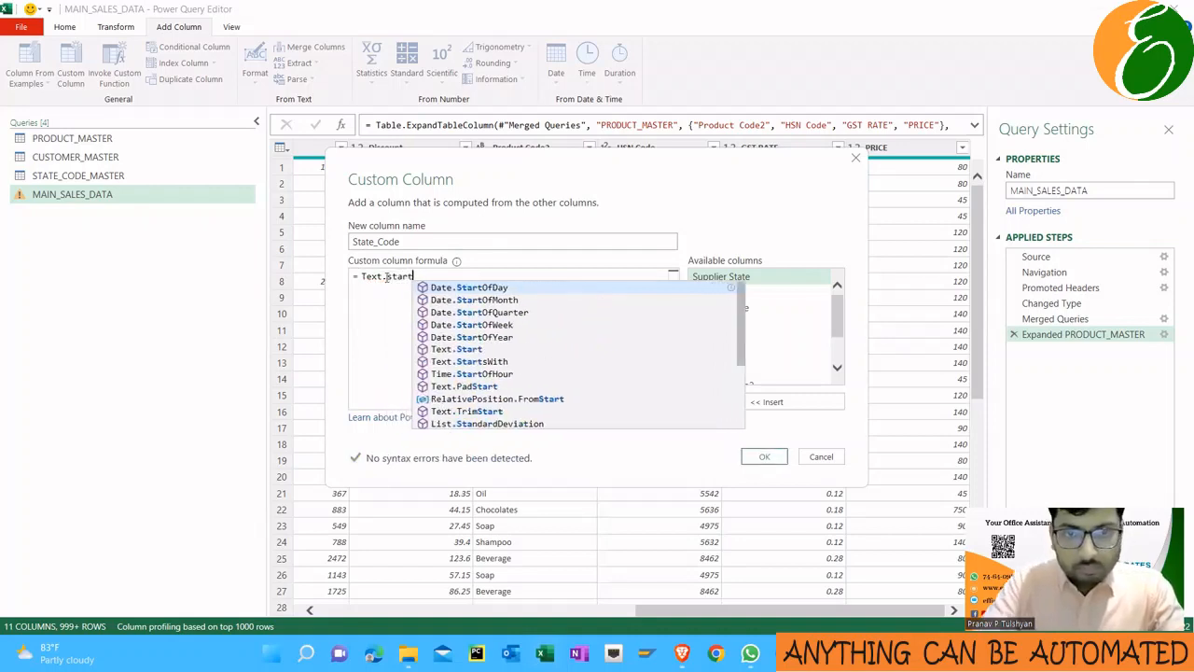
pyautogui.press('Down')
pyautogui.press('Down')
pyautogui.press('Down')
pyautogui.press('Down')
pyautogui.press('Down')
pyautogui.press('Down')
pyautogui.press('Down')
pyautogui.press('Up')
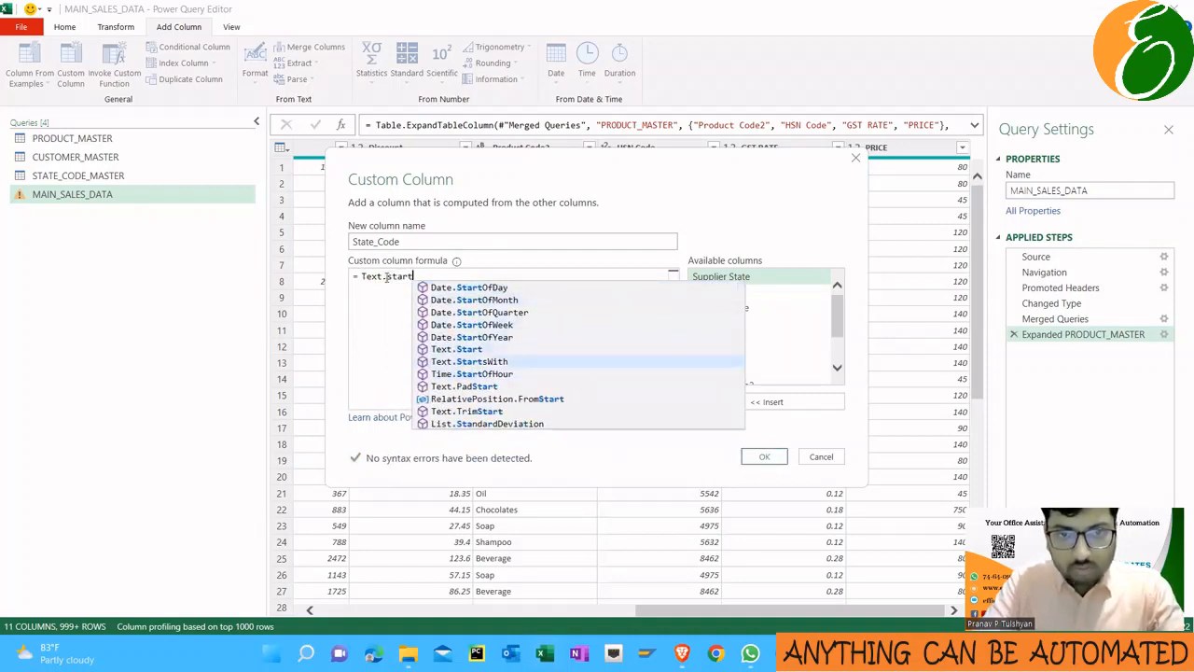
pyautogui.press('Up')
pyautogui.press('Tab')
# Remove the duplicated "Text" at the start of the formula, leaving only Text.Start
pyautogui.hotkey('ctrl', 'Left')
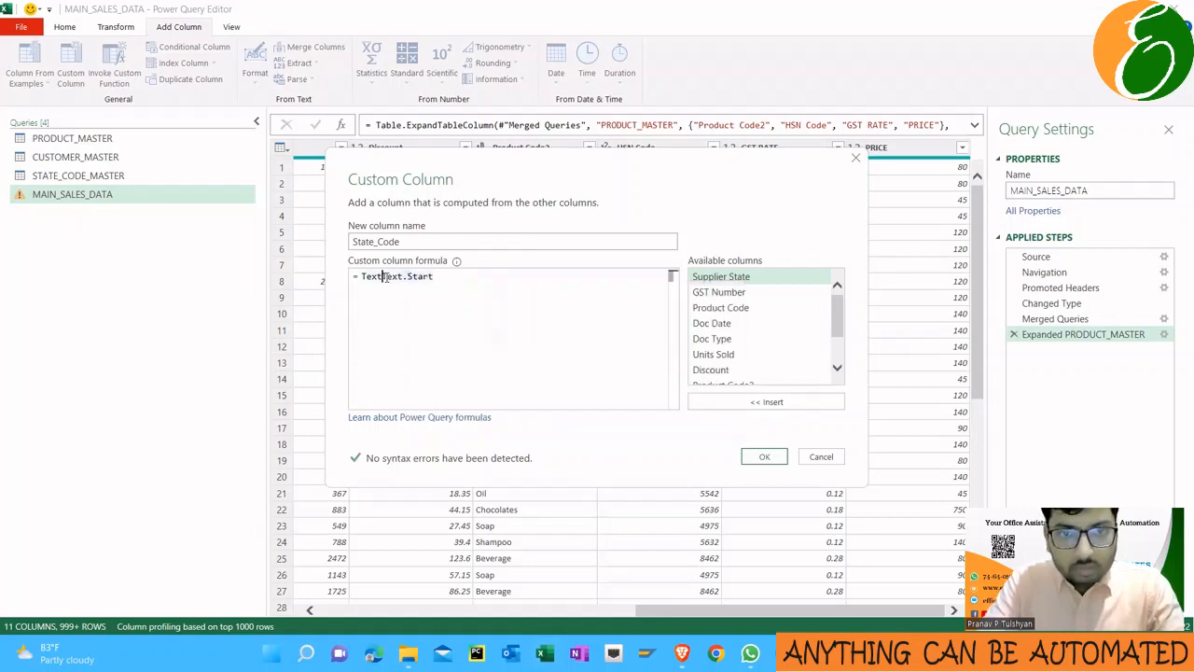
pyautogui.click(382, 276)
pyautogui.hotkey('ctrl', 'shift', 'Left')
pyautogui.press('BackSpace')
pyautogui.press('End')
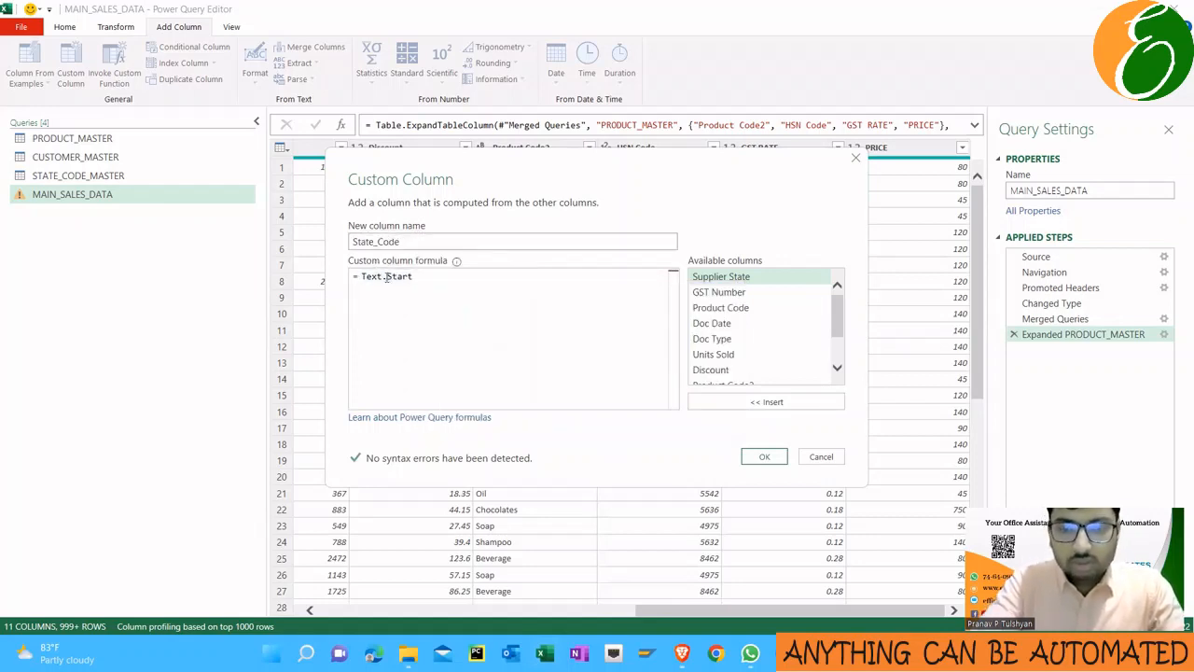
# Complete the formula as Text.Start([GST Number],2) and add the State_Code column
pyautogui.write('(')
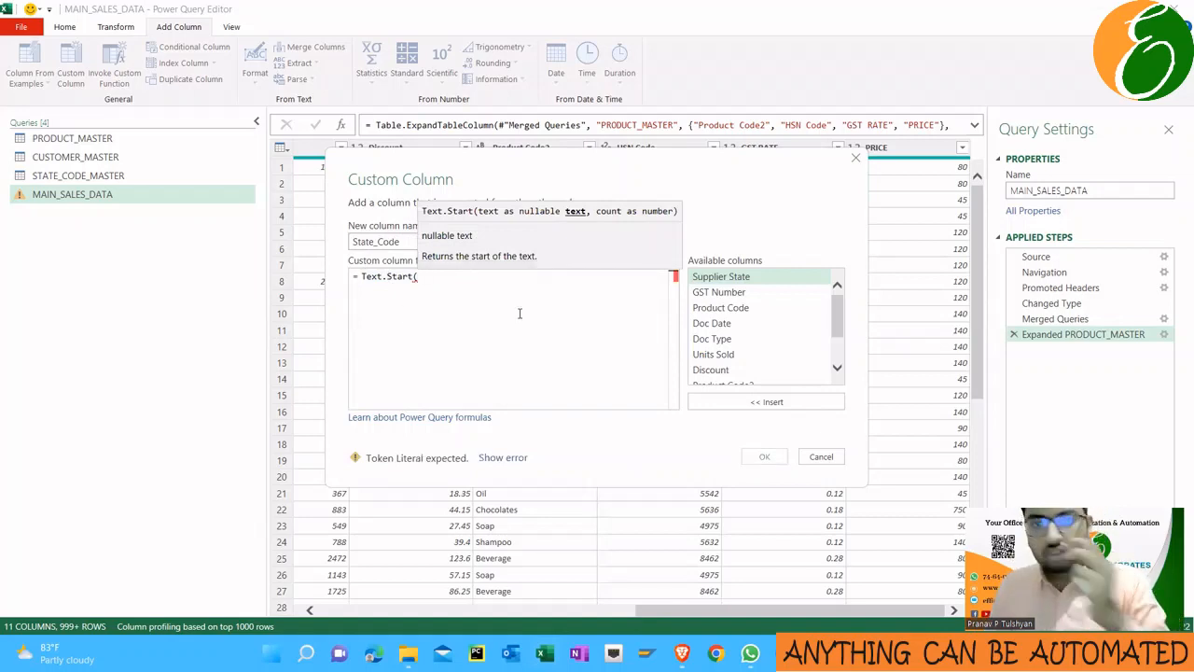
pyautogui.doubleClick(752, 293)
pyautogui.write(',2)')
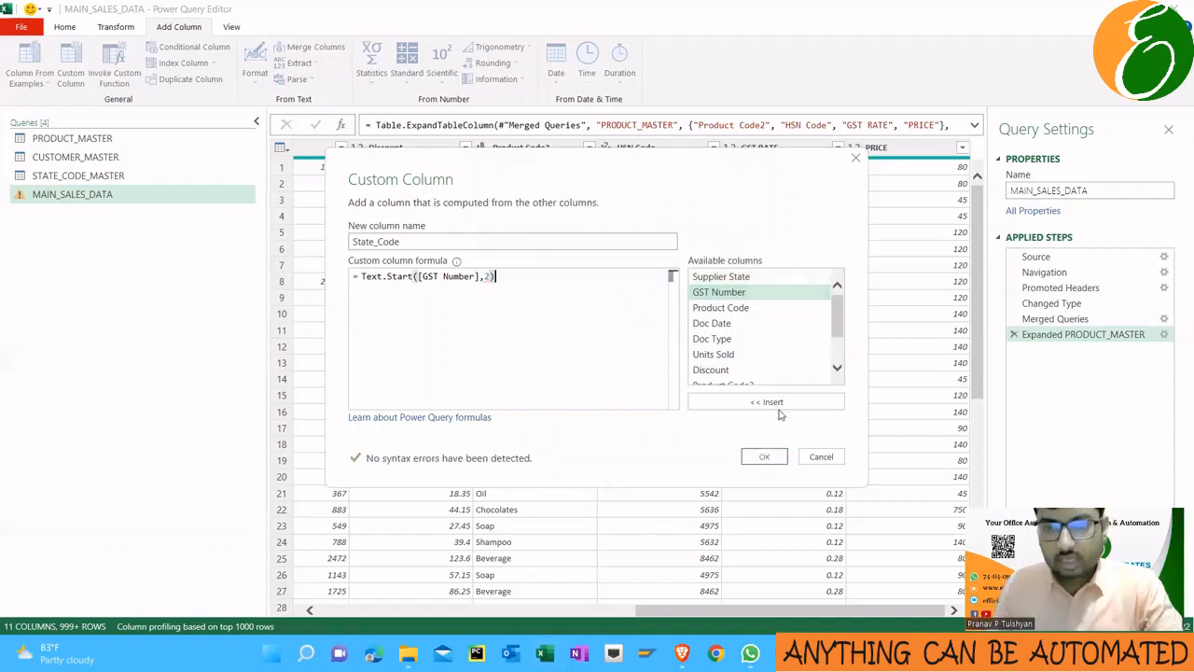
pyautogui.click(765, 456)
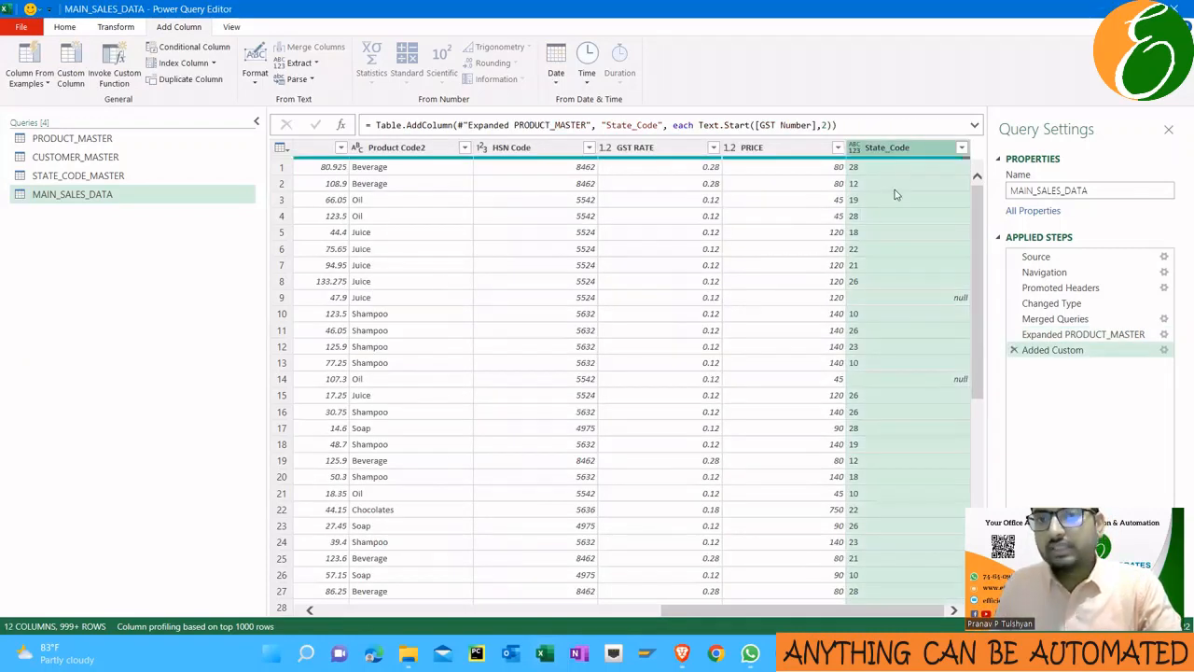
# Reopen the Added Custom step to review the State_Code formula, and close it without changes
pyautogui.click(1163, 350)
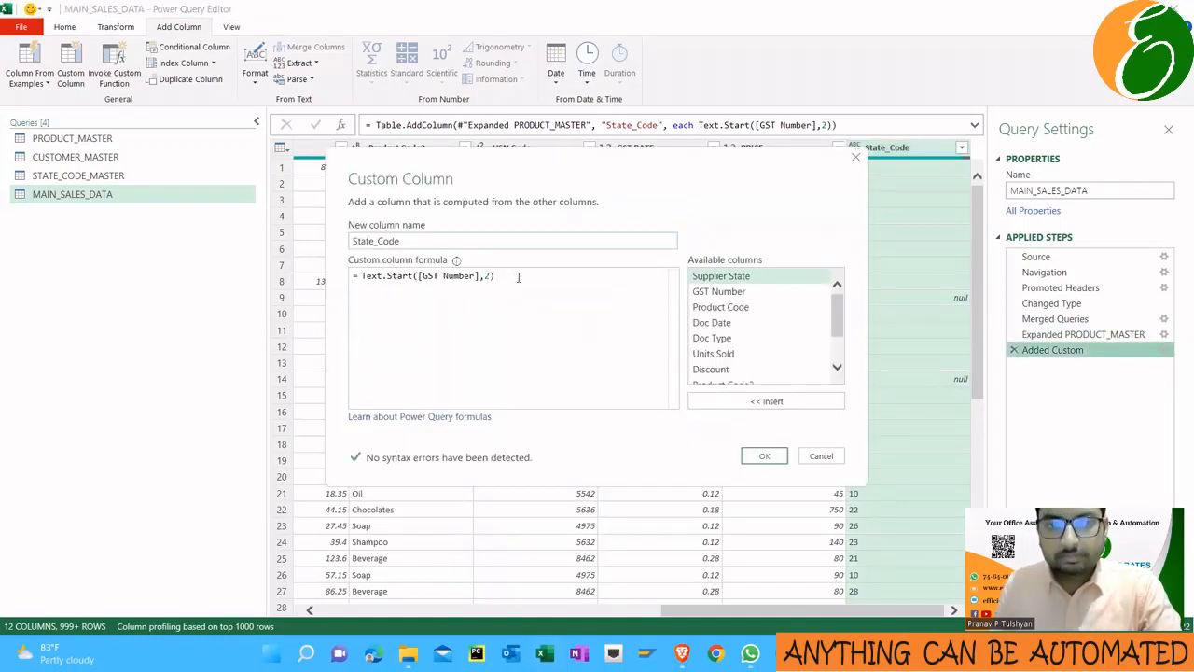
pyautogui.click(518, 277)
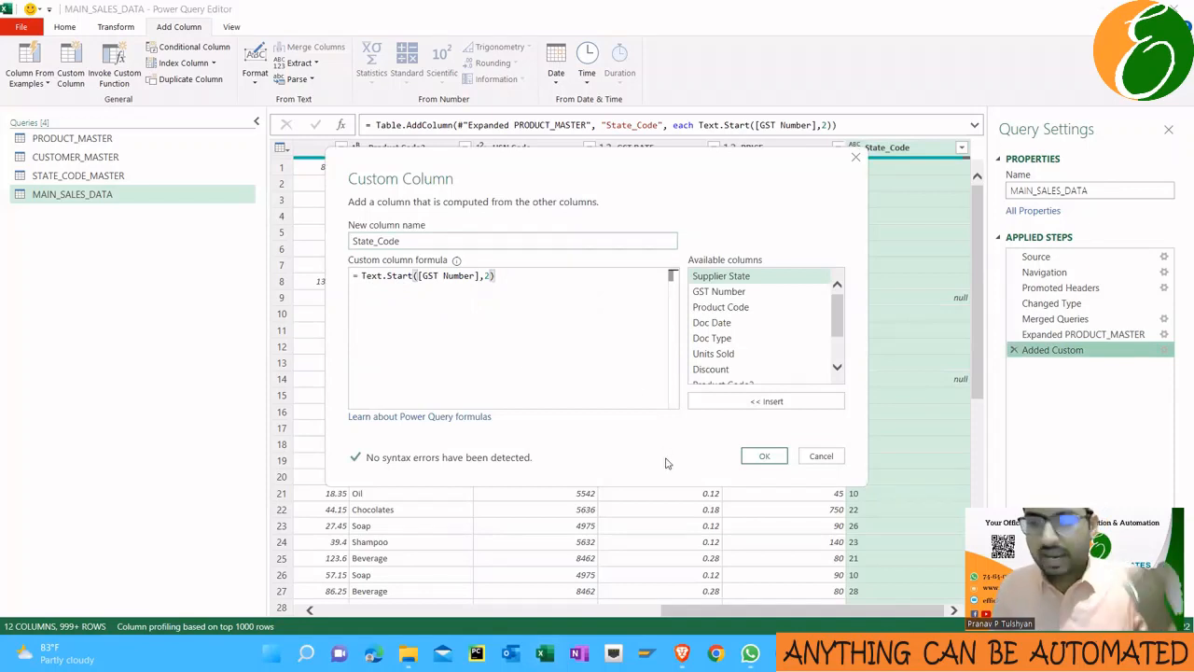
pyautogui.click(765, 456)
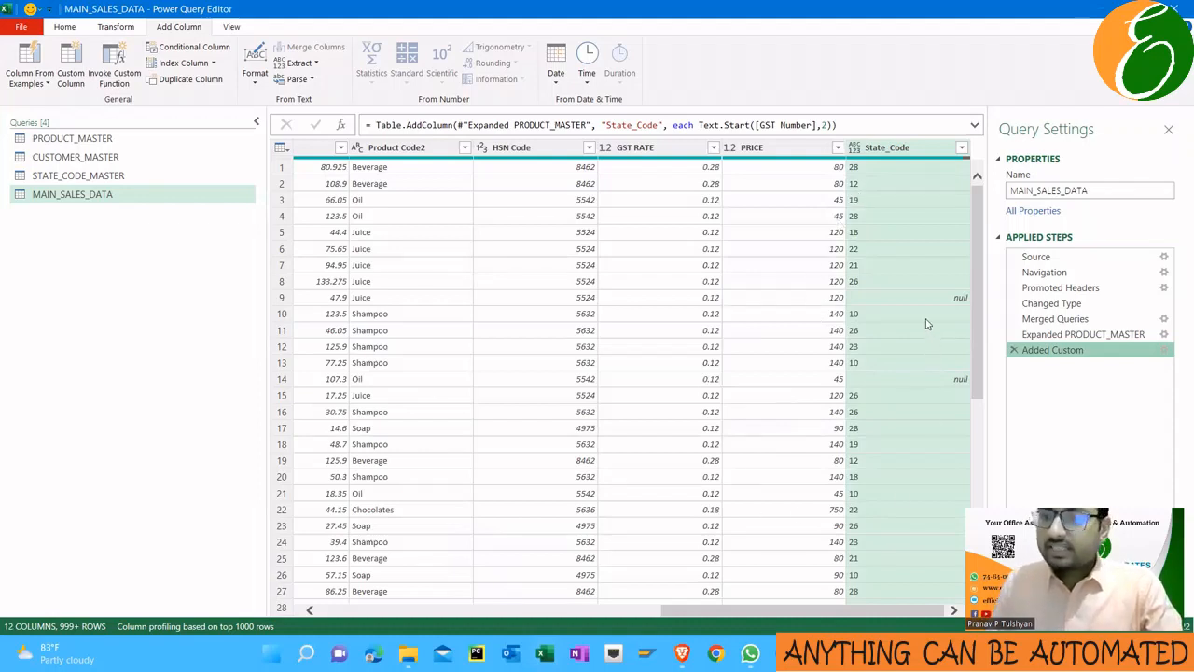
# Check the data type of State Code in the STATE_CODE_MASTER query and glance at the Power Query tips slide
pyautogui.click(83, 178)
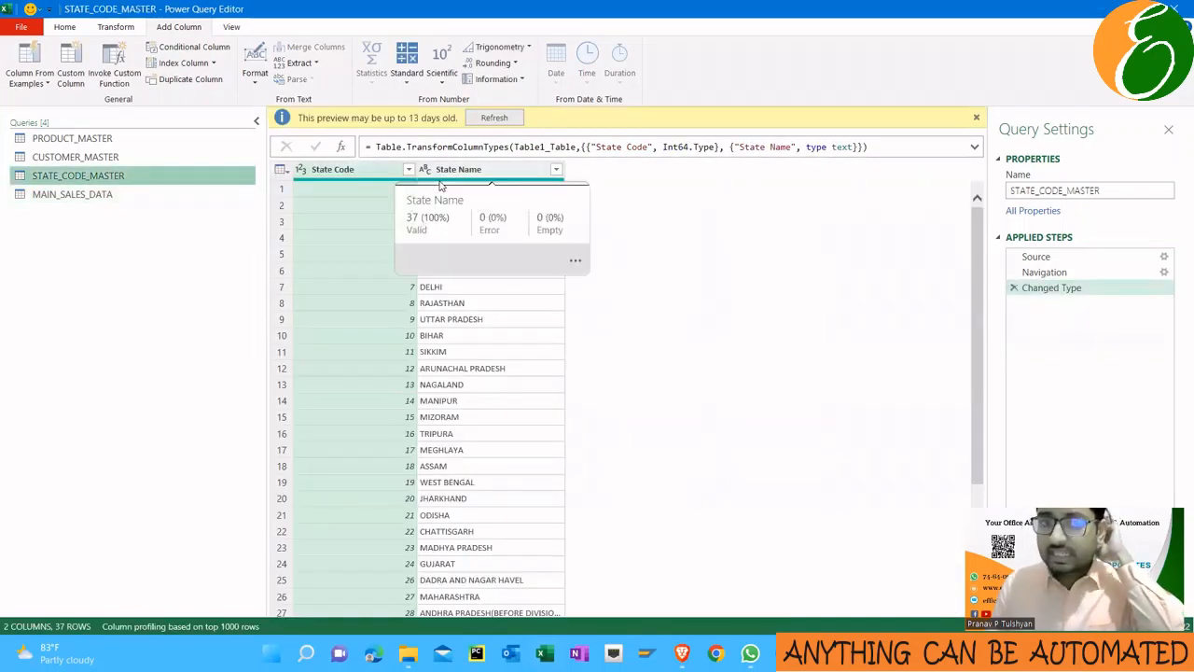
pyautogui.hotkey('alt', 'Tab')
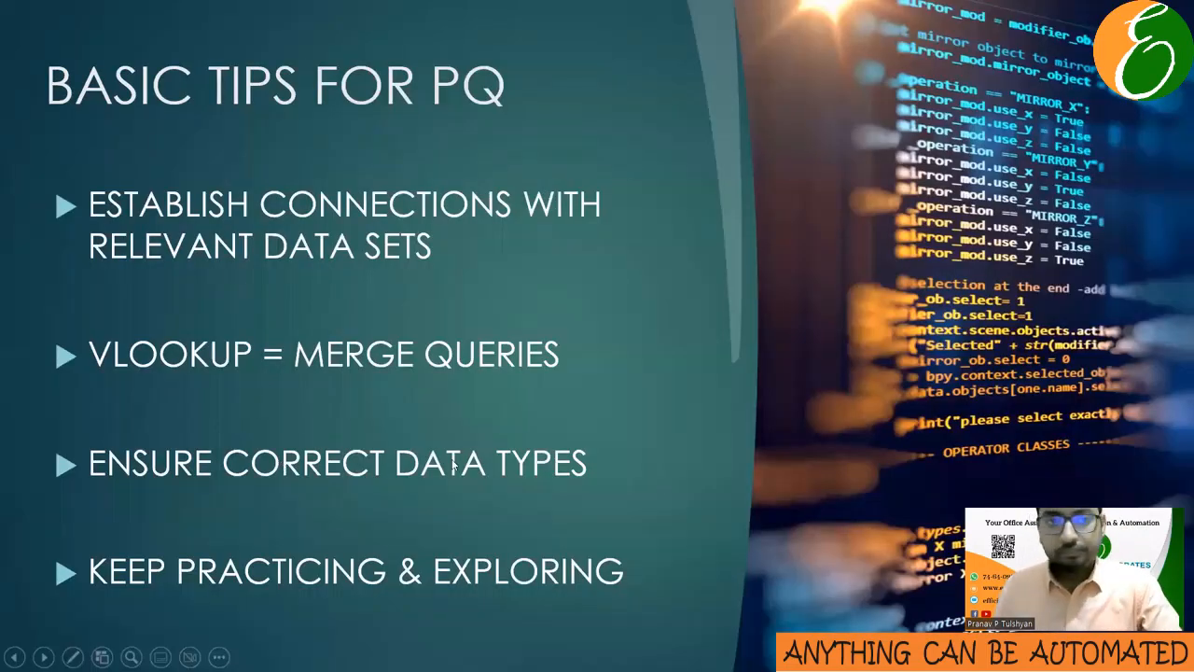
pyautogui.hotkey('alt', 'Tab')
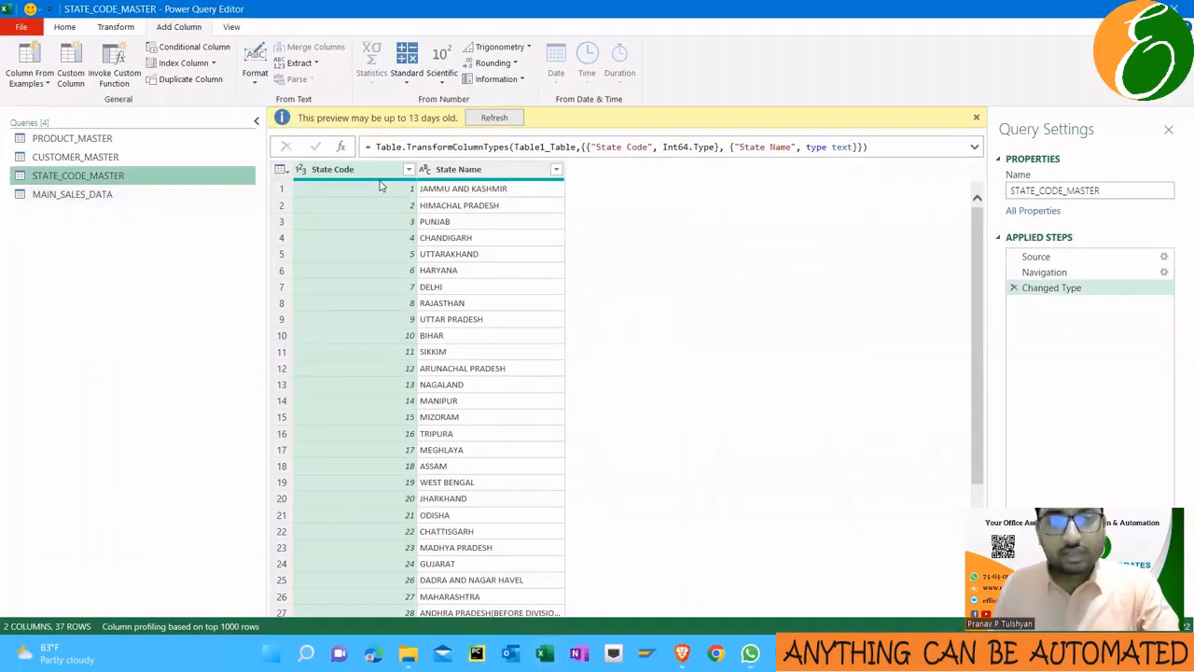
pyautogui.click(67, 27)
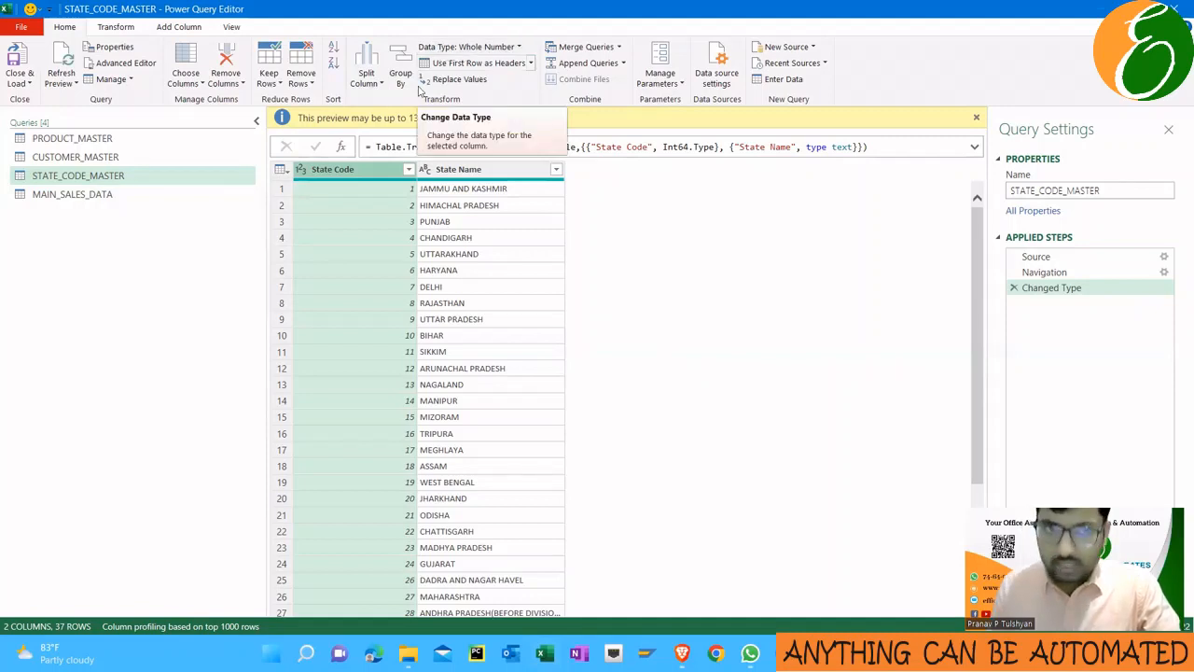
# Check the data type of State_Code in MAIN_SALES_DATA against the State Code column in STATE_CODE_MASTER
pyautogui.click(112, 194)
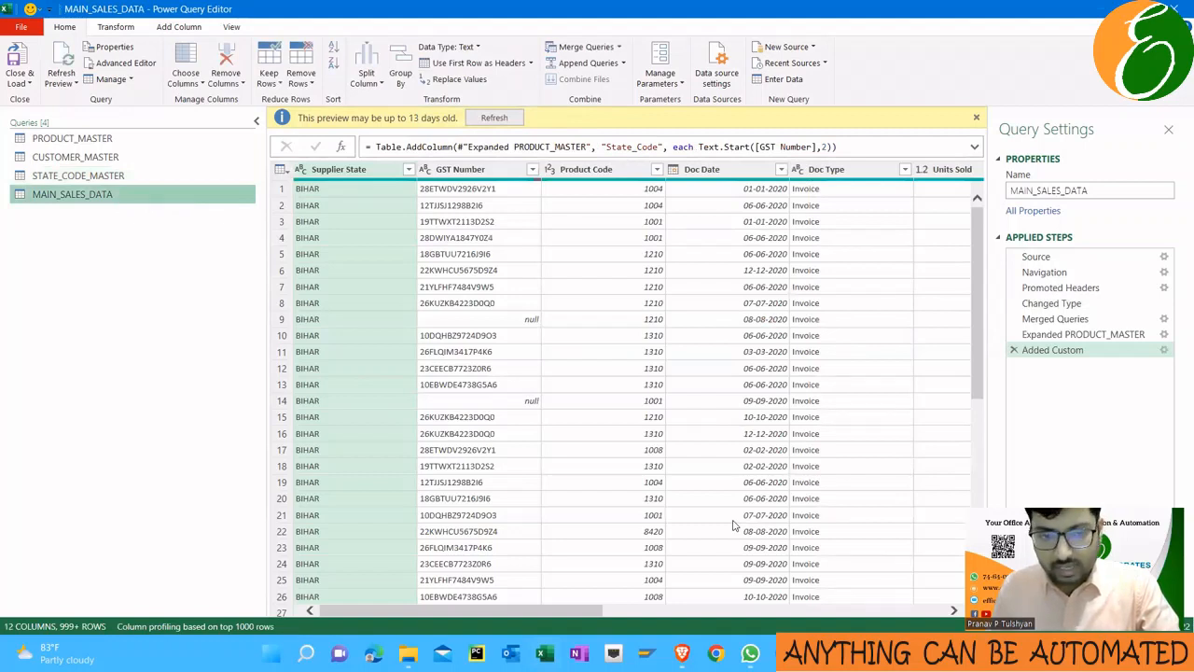
pyautogui.click(753, 612)
pyautogui.click(925, 177)
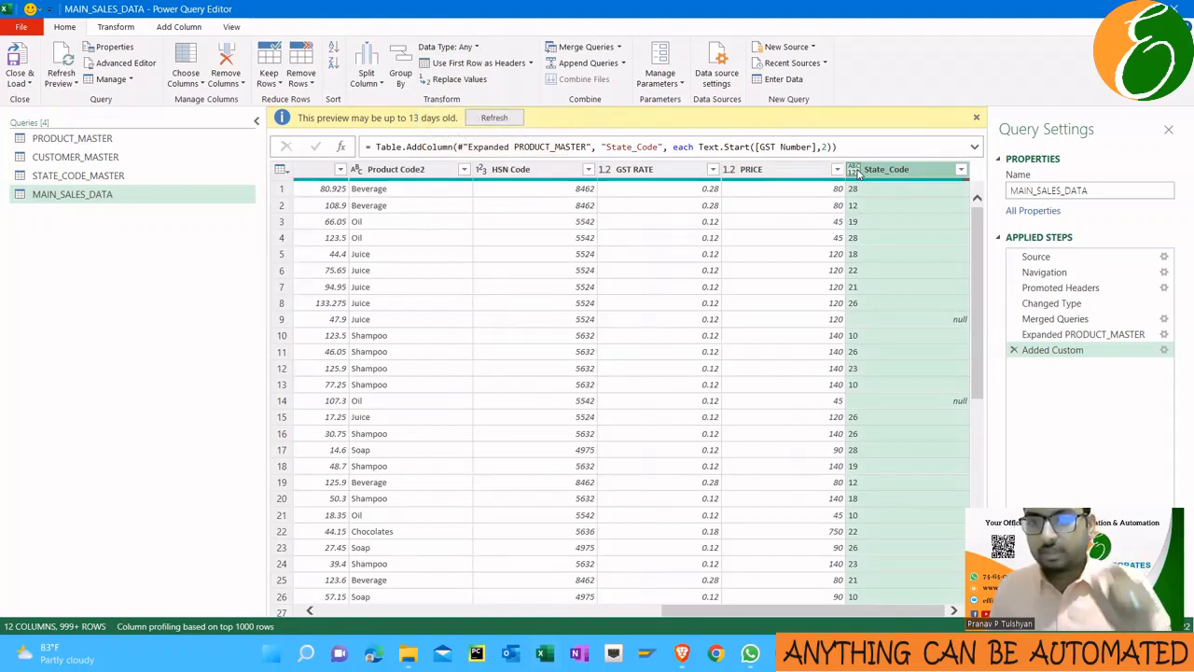
pyautogui.click(112, 177)
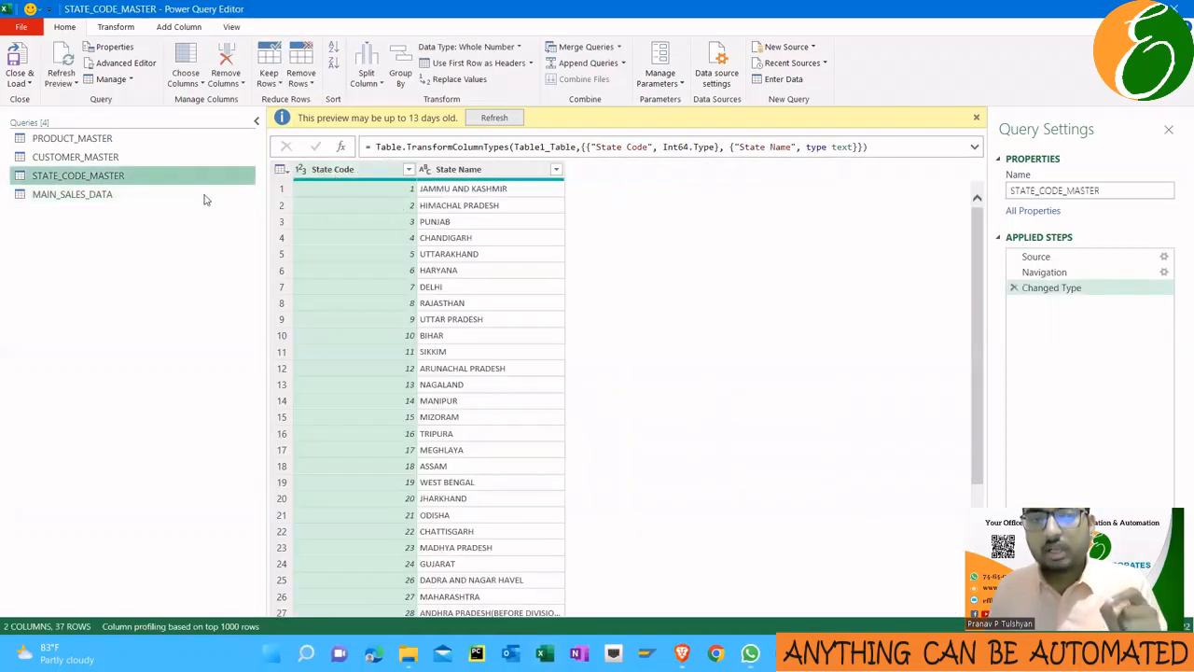
# Set the data type of State_Code in MAIN_SALES_DATA to Whole Number, replacing the existing type conversion
pyautogui.click(150, 195)
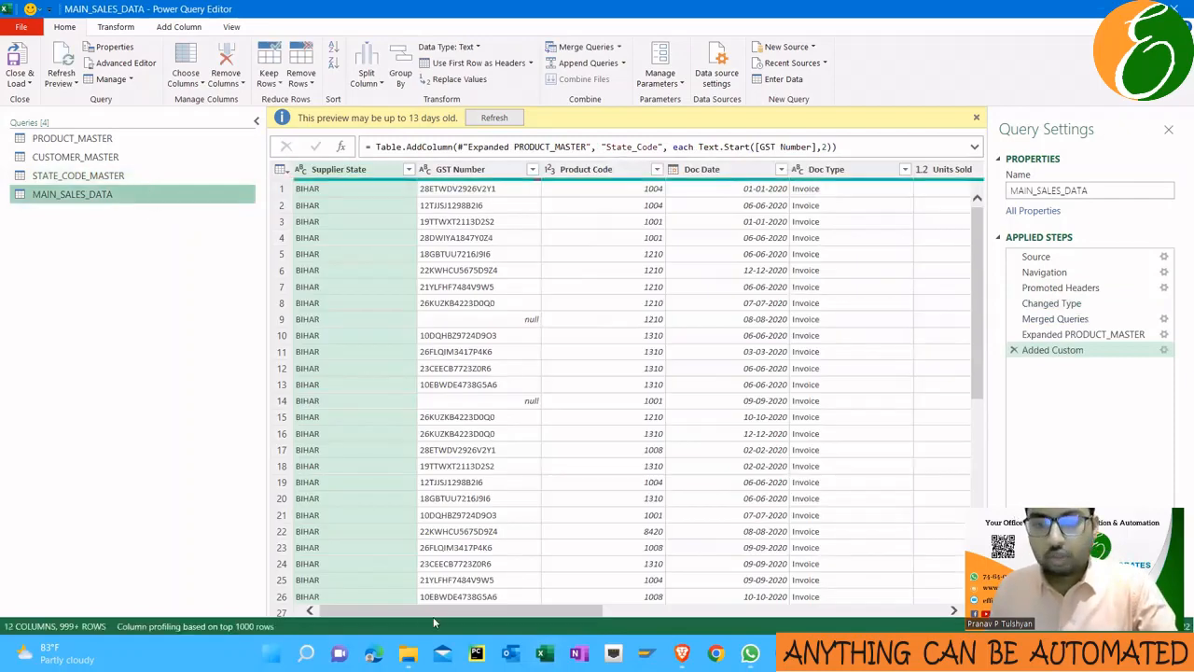
pyautogui.moveTo(433, 612); pyautogui.dragTo(910, 610)
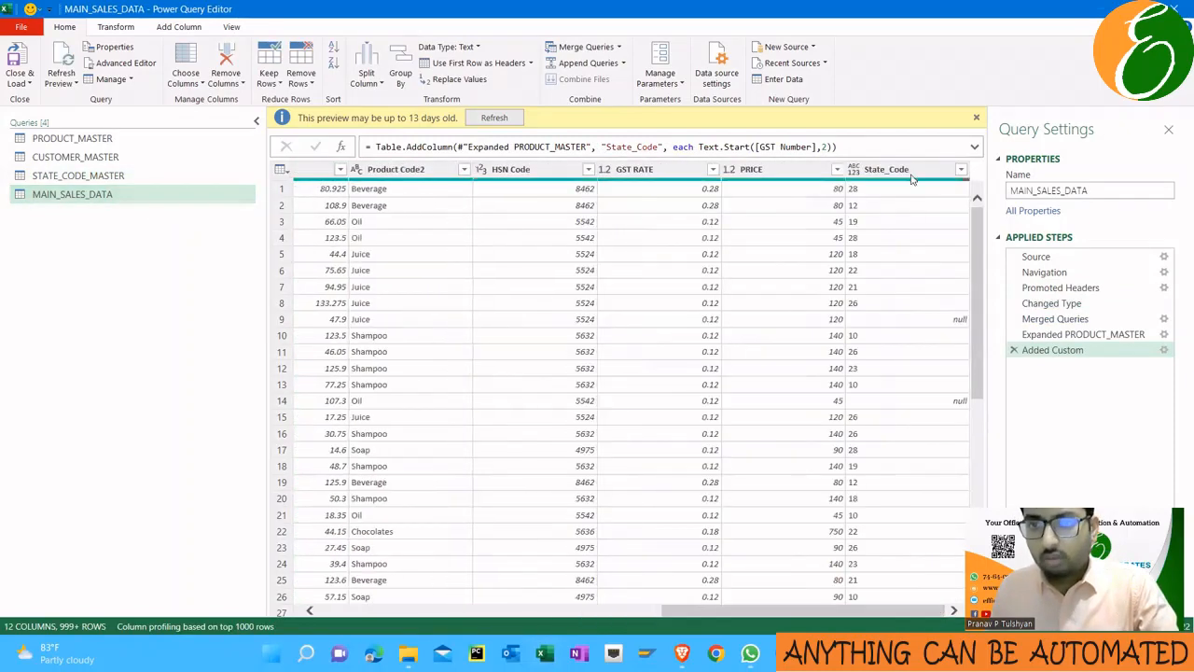
pyautogui.click(894, 171)
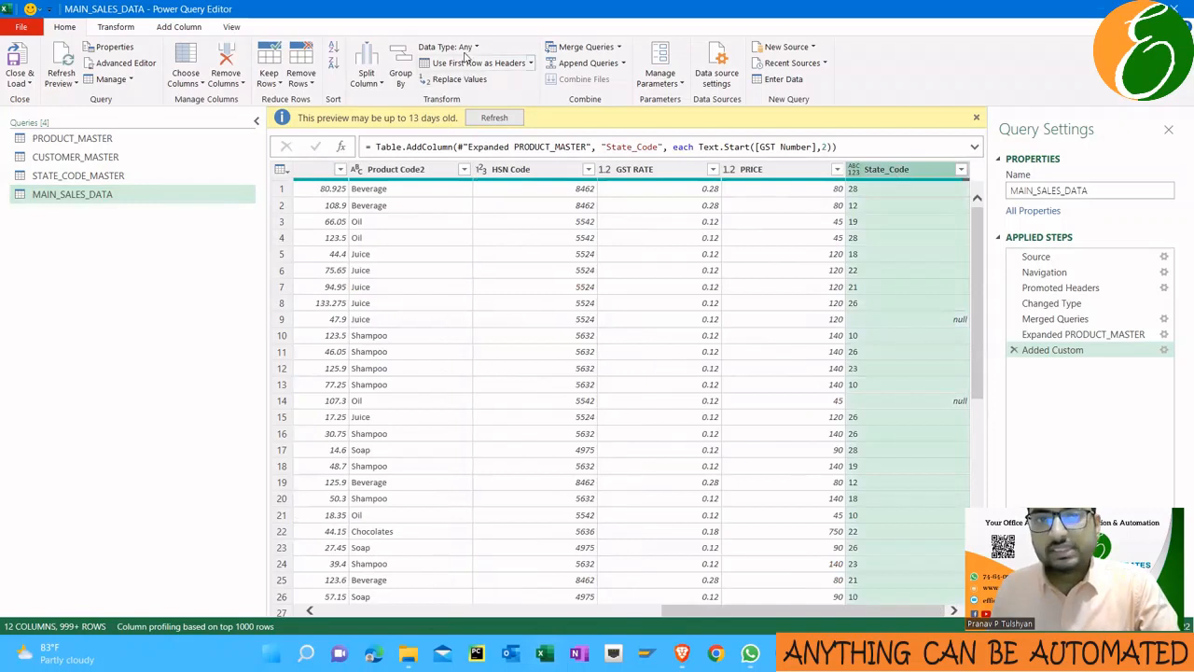
pyautogui.click(451, 46)
pyautogui.click(466, 129)
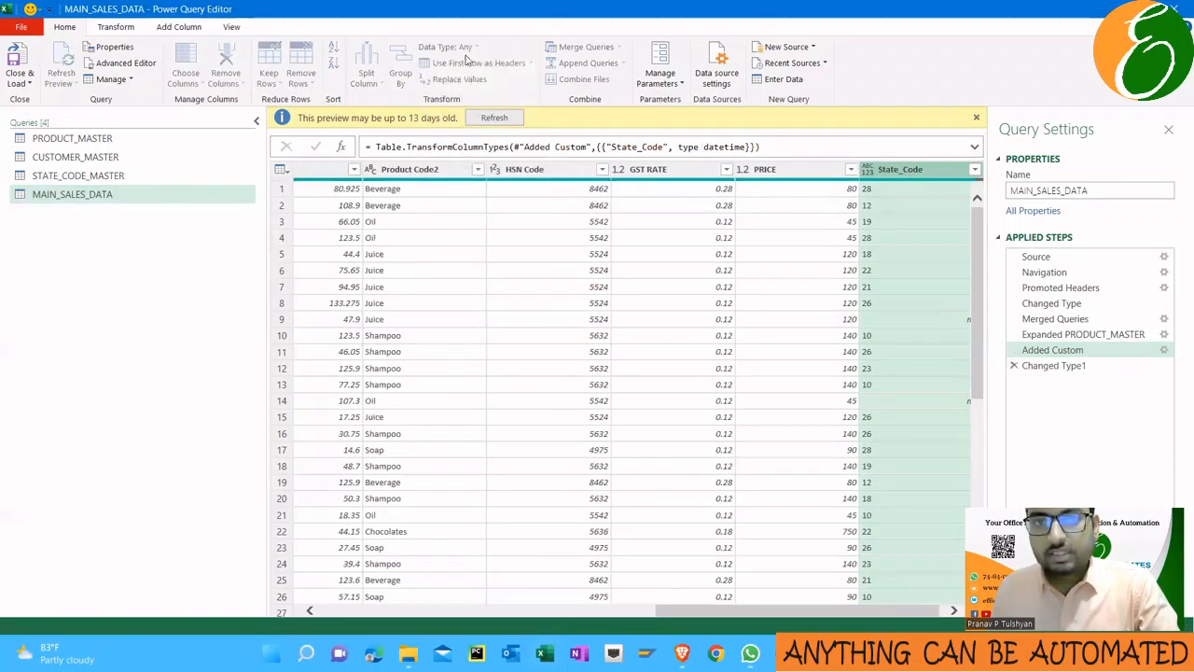
pyautogui.click(459, 46)
pyautogui.click(476, 98)
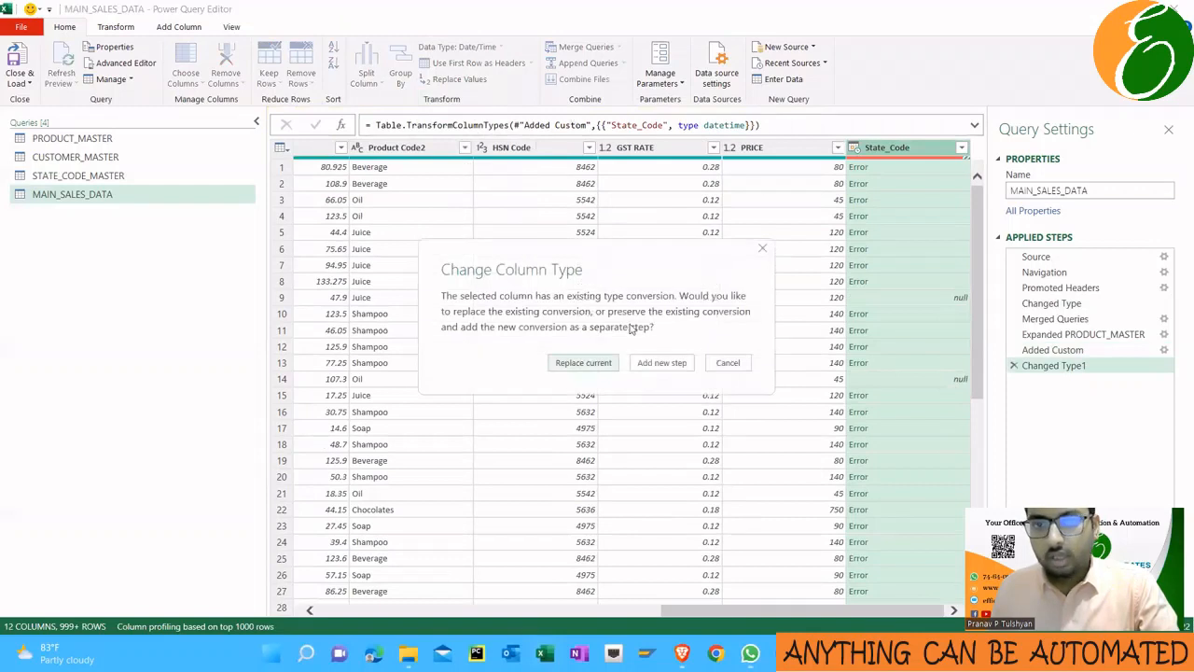
pyautogui.click(583, 362)
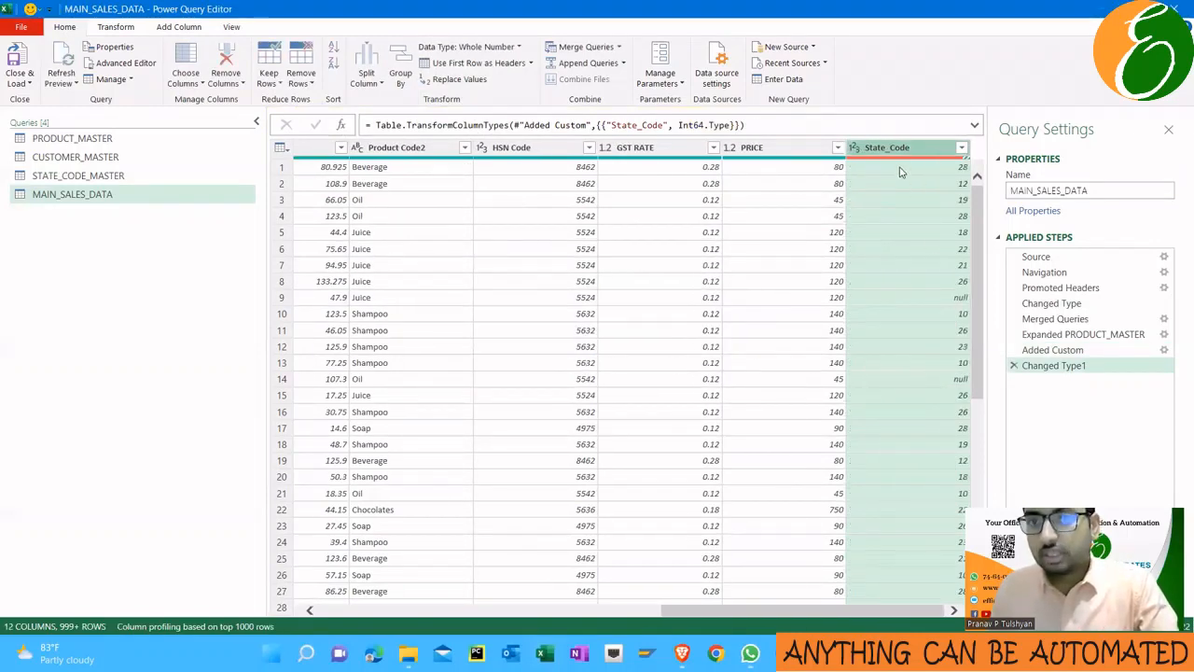
# Verify that State Code in STATE_CODE_MASTER and State_Code in MAIN_SALES_DATA share the same data type
pyautogui.click(112, 177)
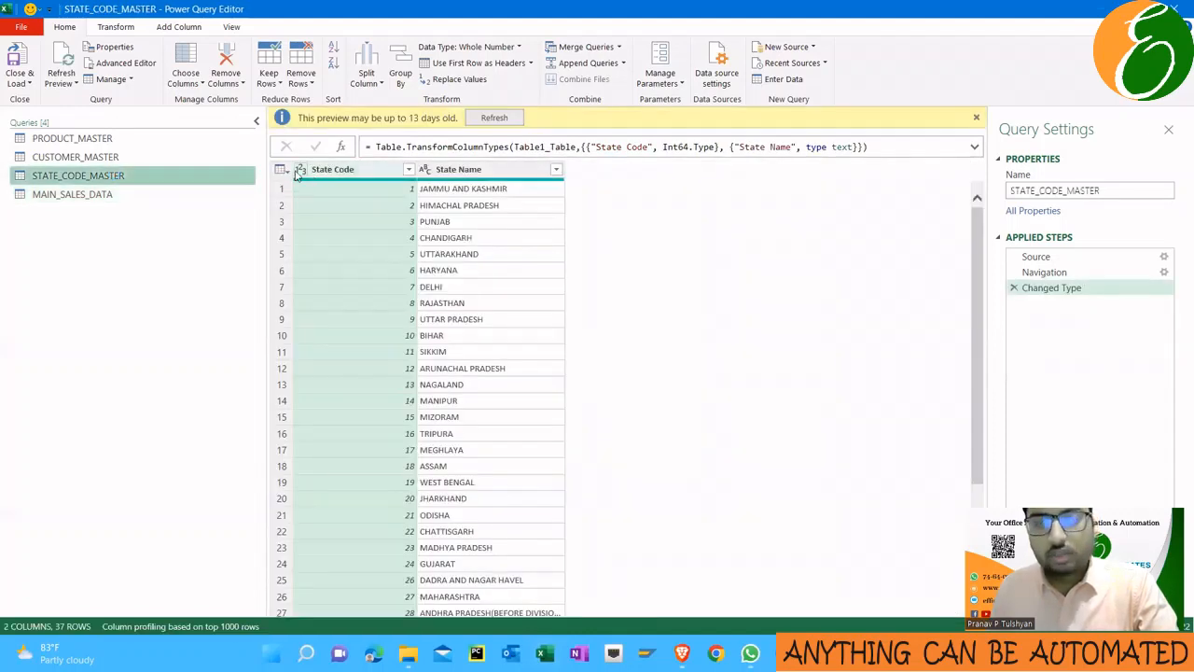
pyautogui.click(93, 194)
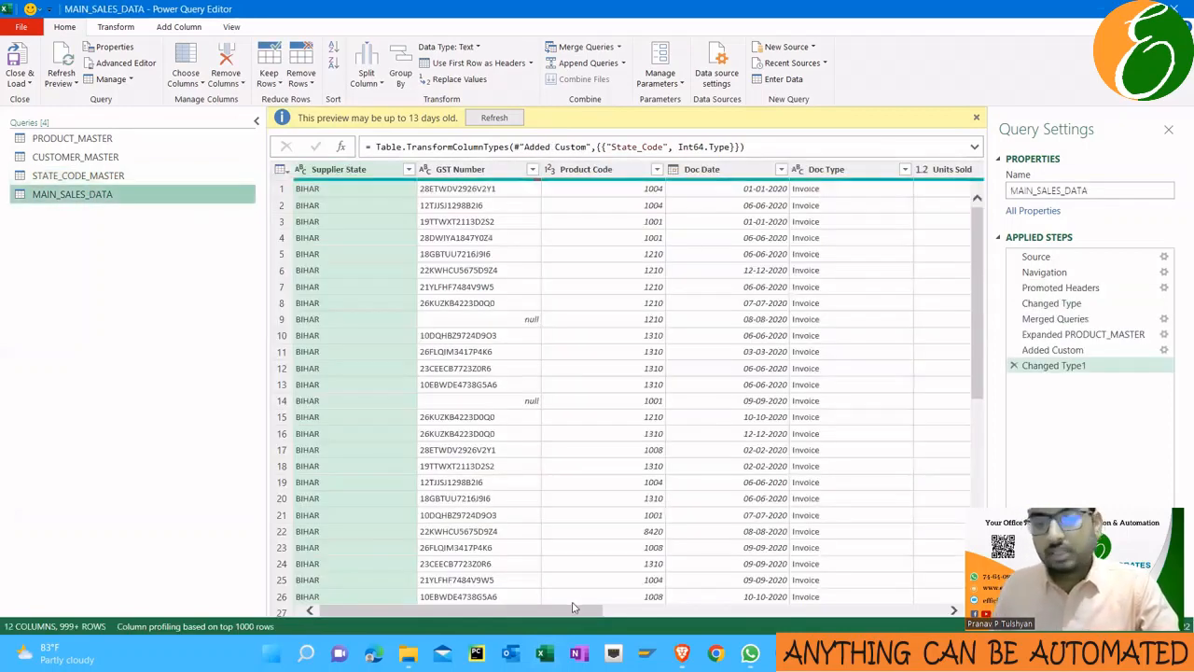
pyautogui.moveTo(622, 610); pyautogui.dragTo(961, 611)
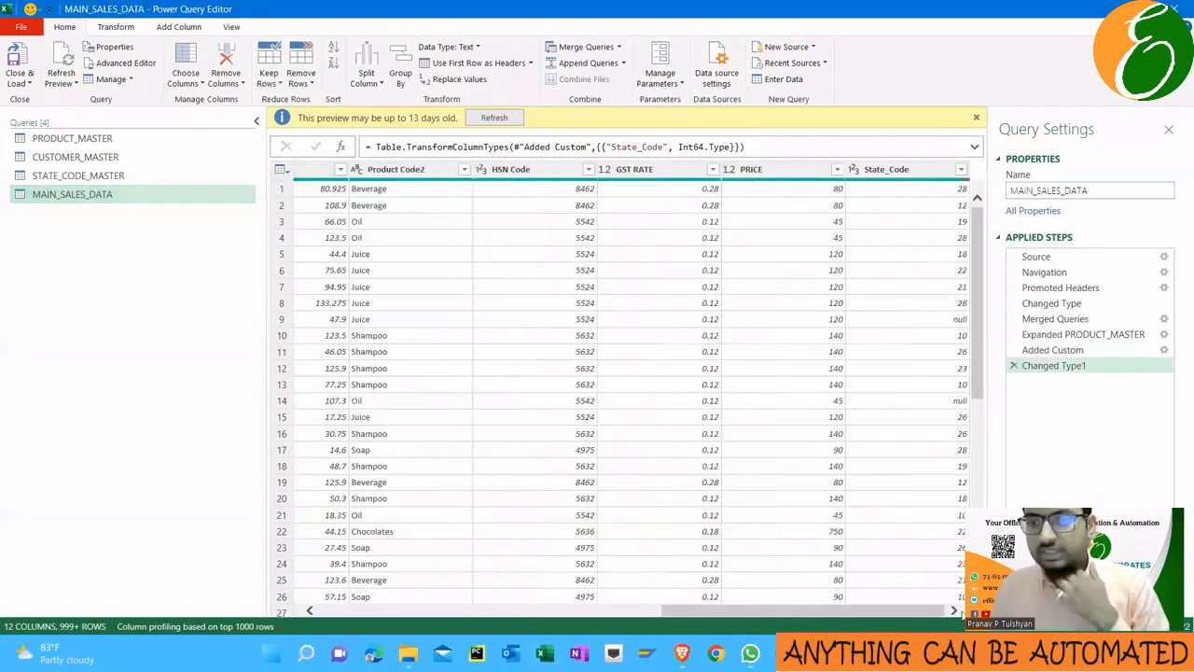
# Merge MAIN_SALES_DATA with STATE_CODE_MASTER, matching State_Code to State Code with a Left Outer join
pyautogui.click(617, 47)
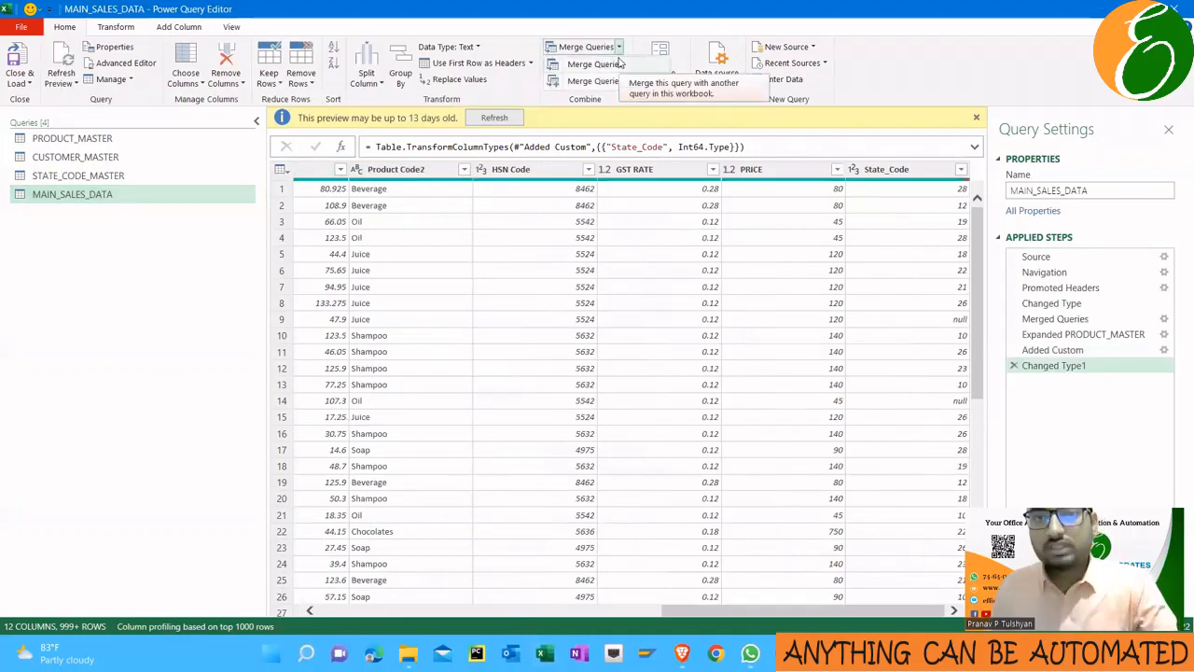
pyautogui.click(618, 63)
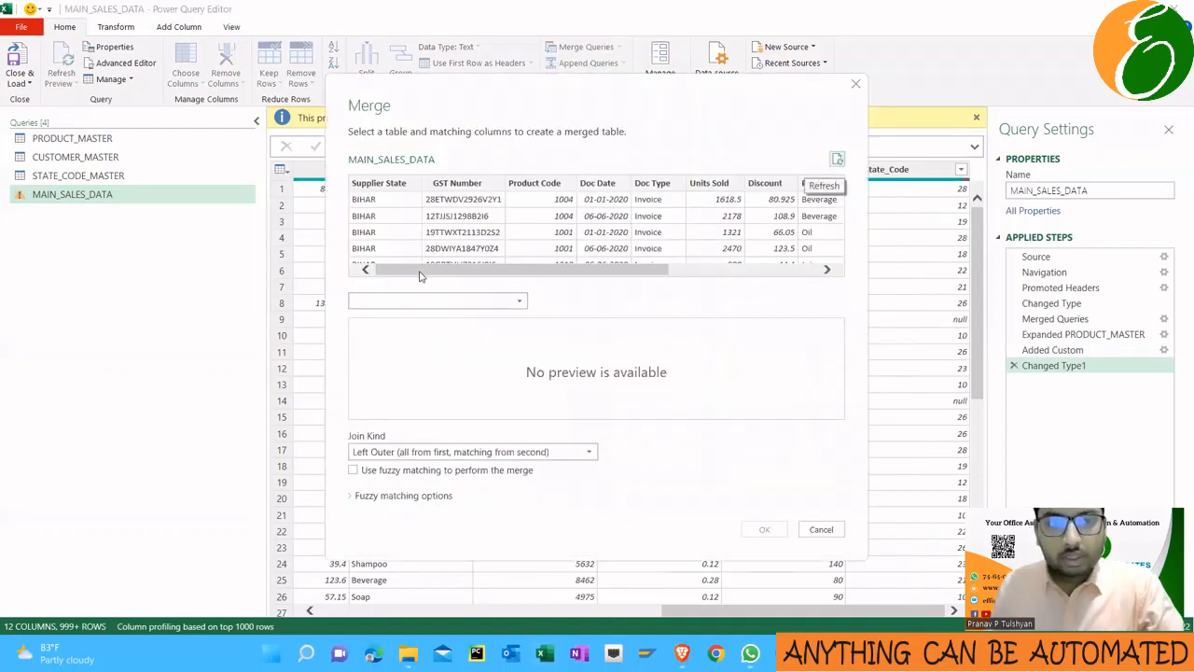
pyautogui.moveTo(421, 271); pyautogui.dragTo(709, 250)
pyautogui.click(796, 185)
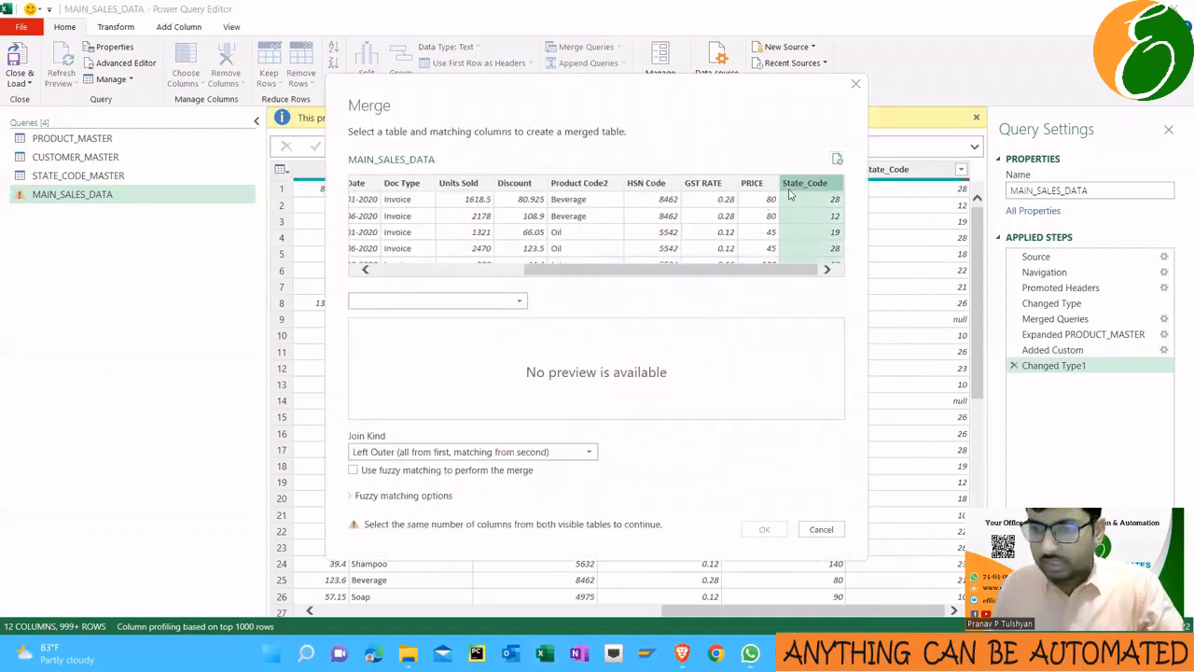
pyautogui.click(514, 300)
pyautogui.click(421, 365)
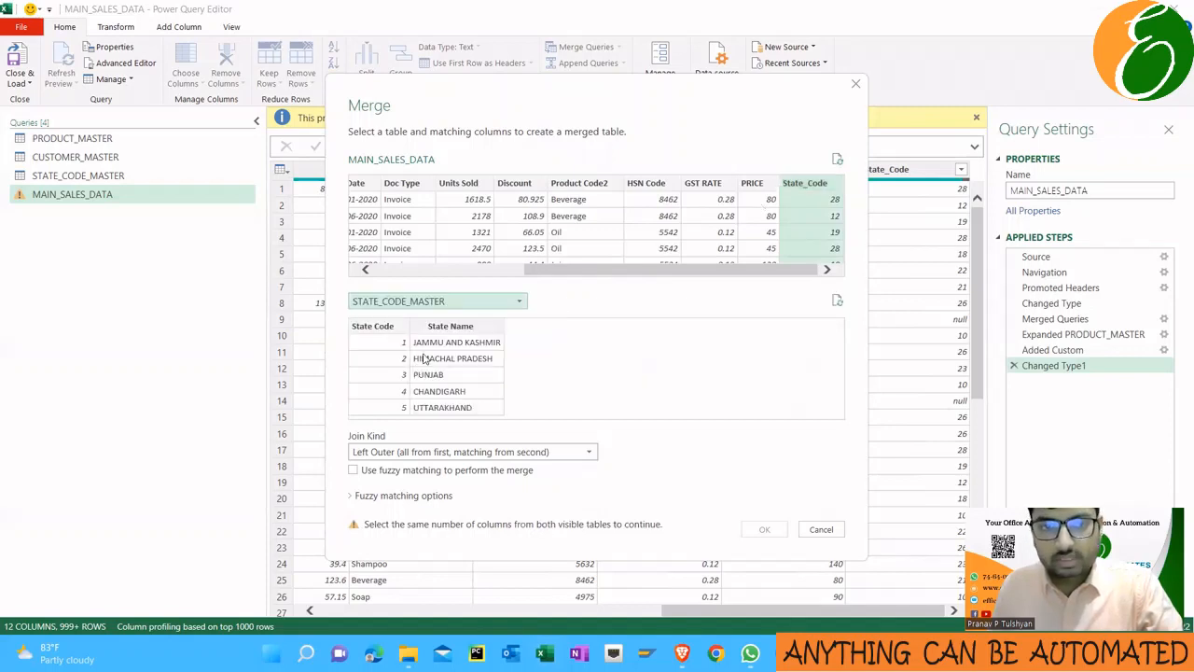
pyautogui.click(383, 329)
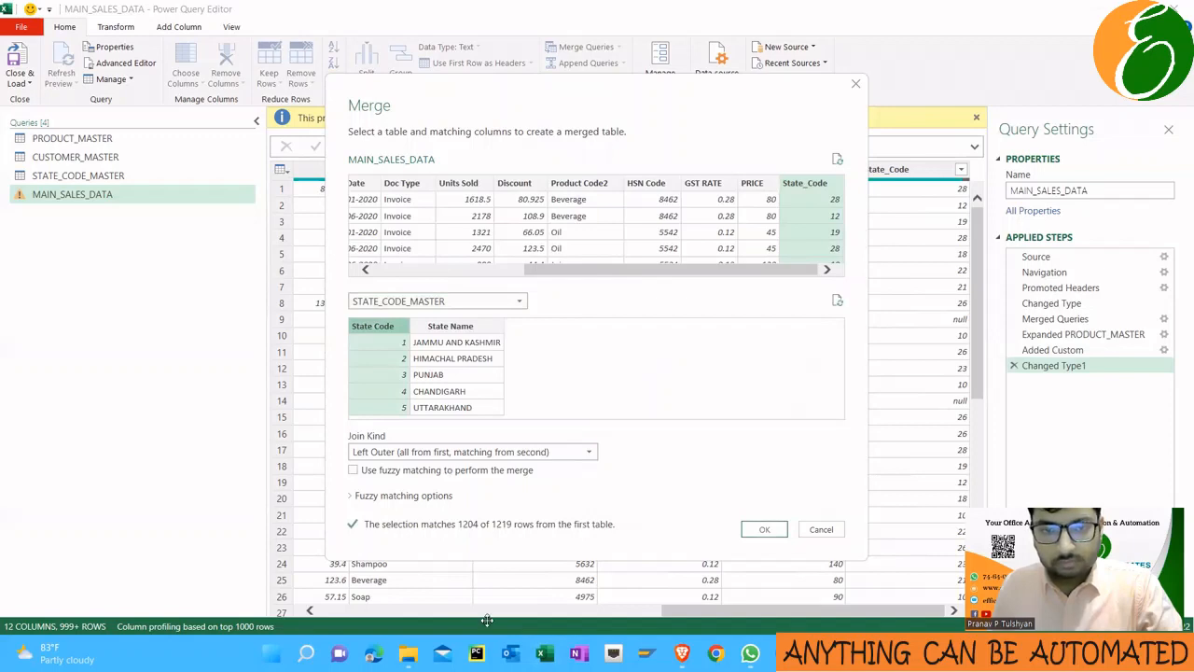
pyautogui.click(761, 529)
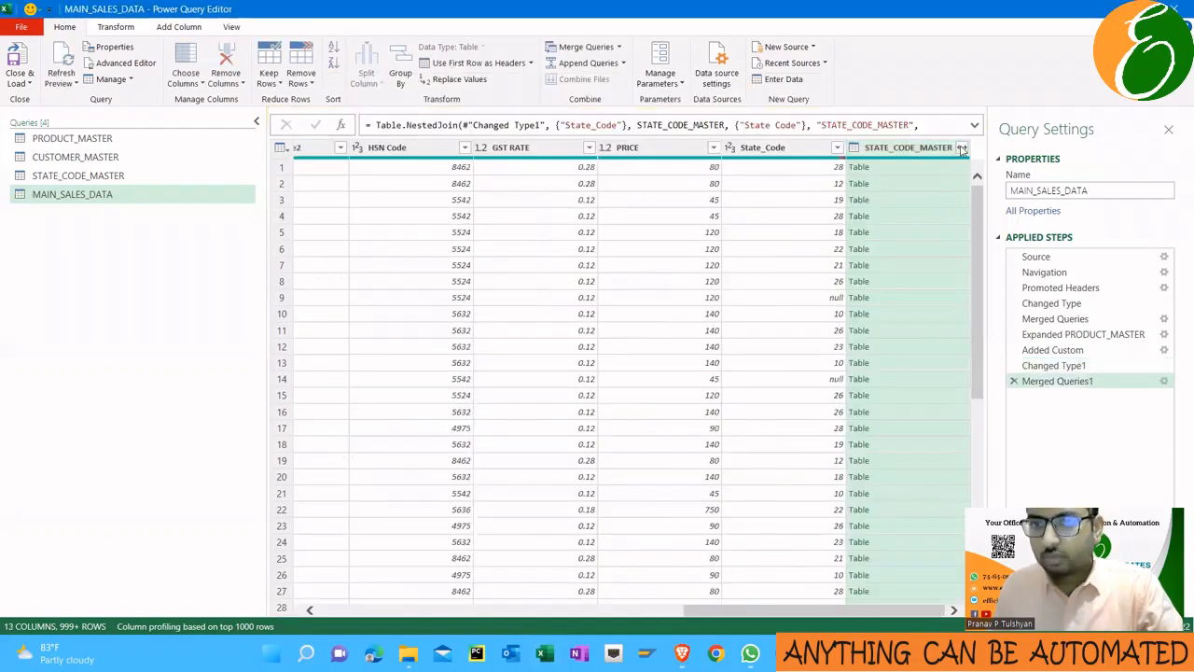
# Expand the merged STATE_CODE_MASTER column to include only State Name, without the original column name as prefix
pyautogui.click(962, 147)
pyautogui.click(728, 294)
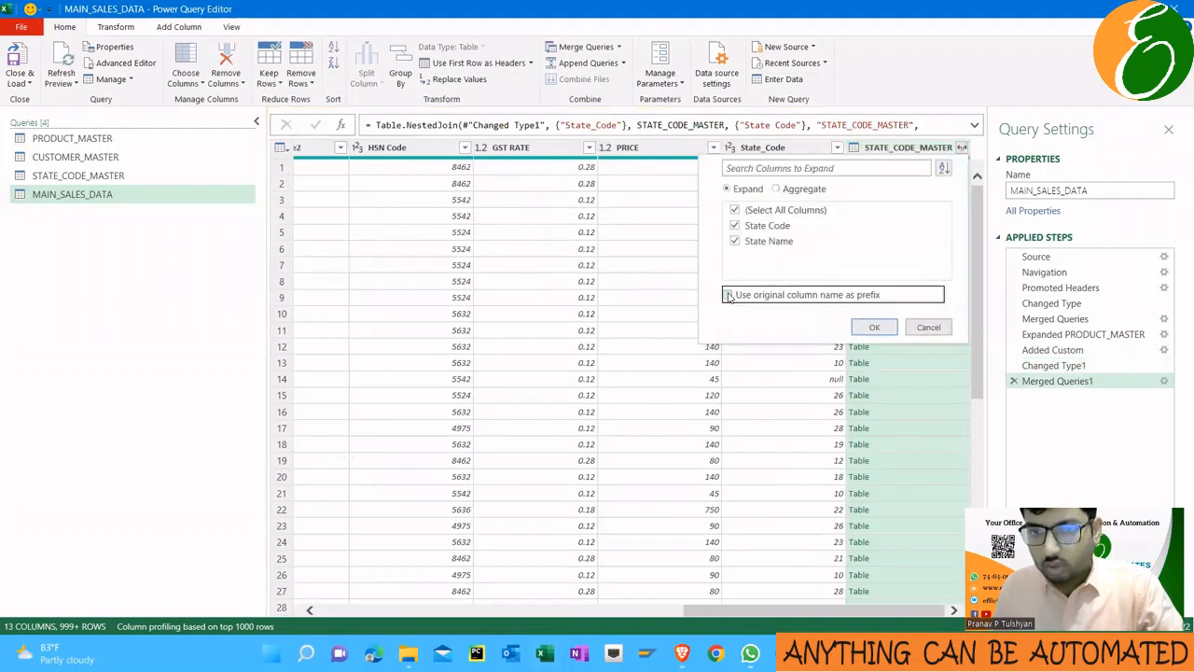
pyautogui.click(735, 210)
pyautogui.click(736, 242)
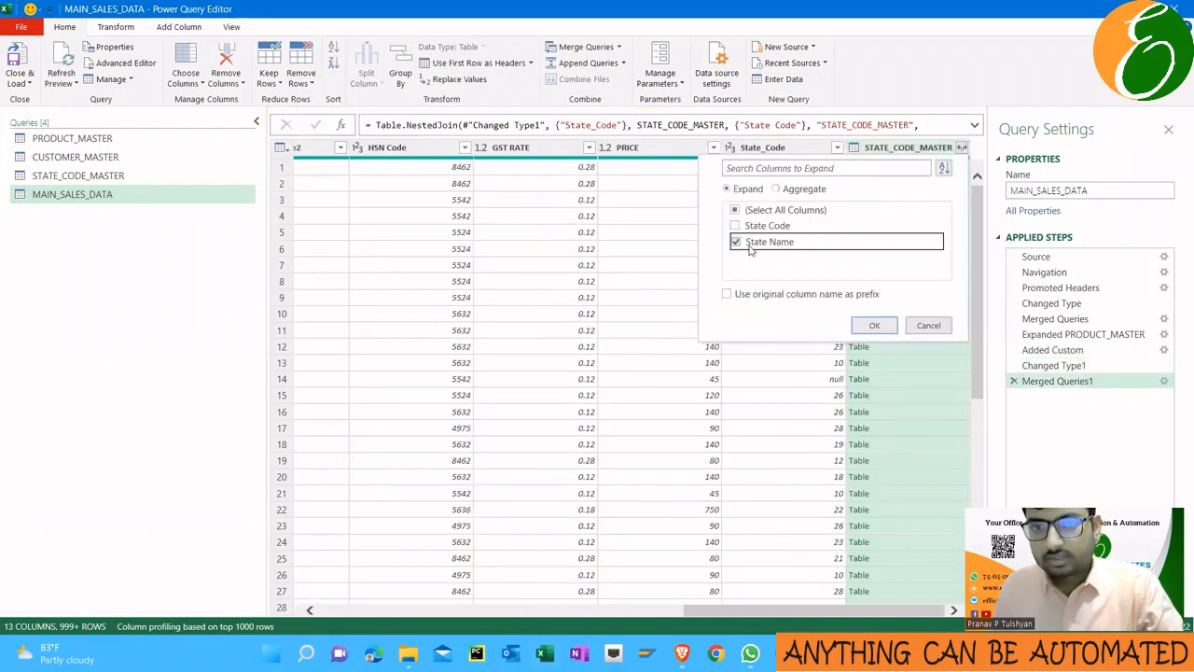
pyautogui.click(867, 326)
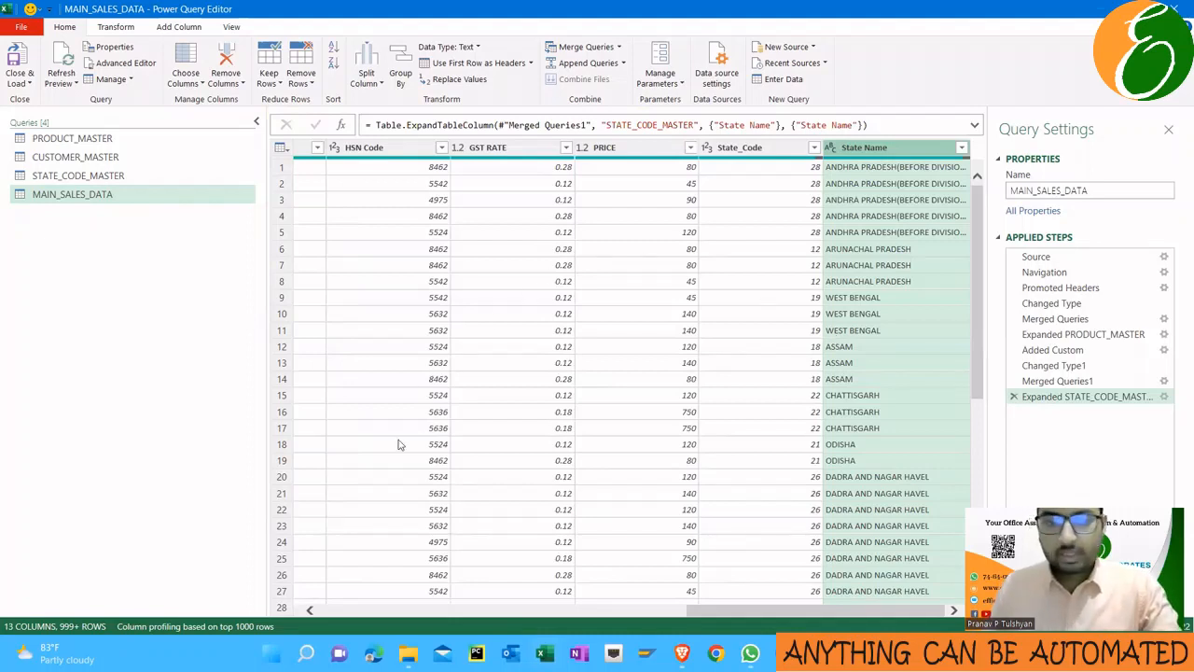
# Close and load the queries, and load MAIN_SALES_DATA as a table at cell A1 of the existing worksheet
pyautogui.click(25, 83)
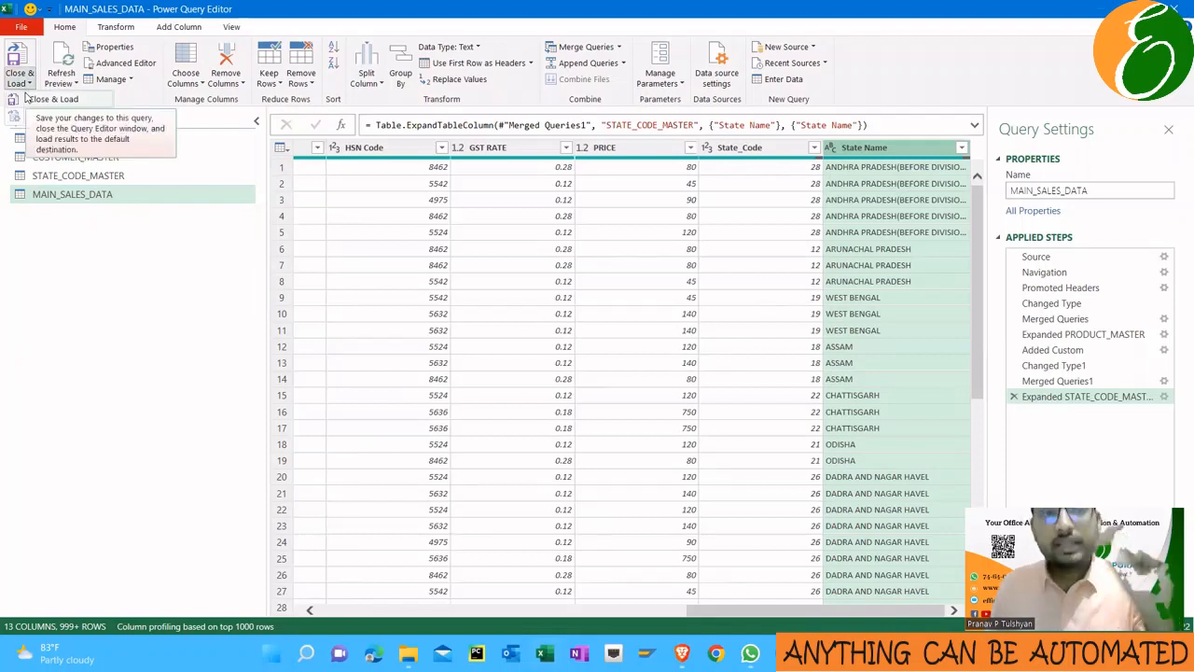
pyautogui.click(42, 98)
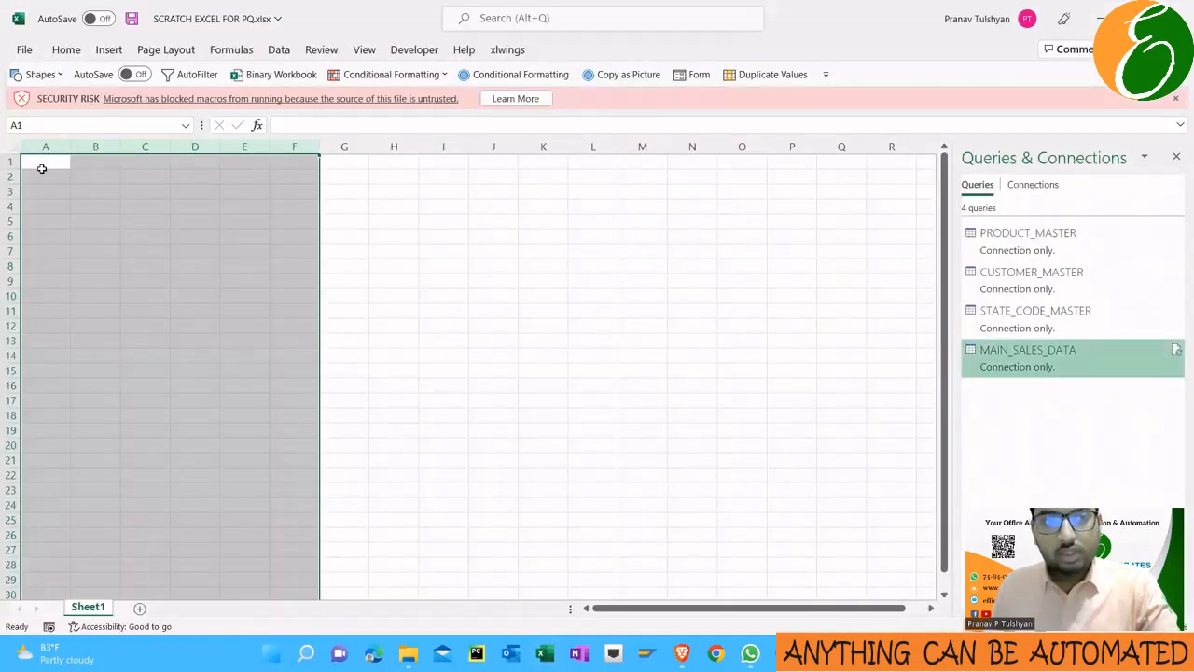
pyautogui.click(43, 165)
pyautogui.rightClick(989, 366)
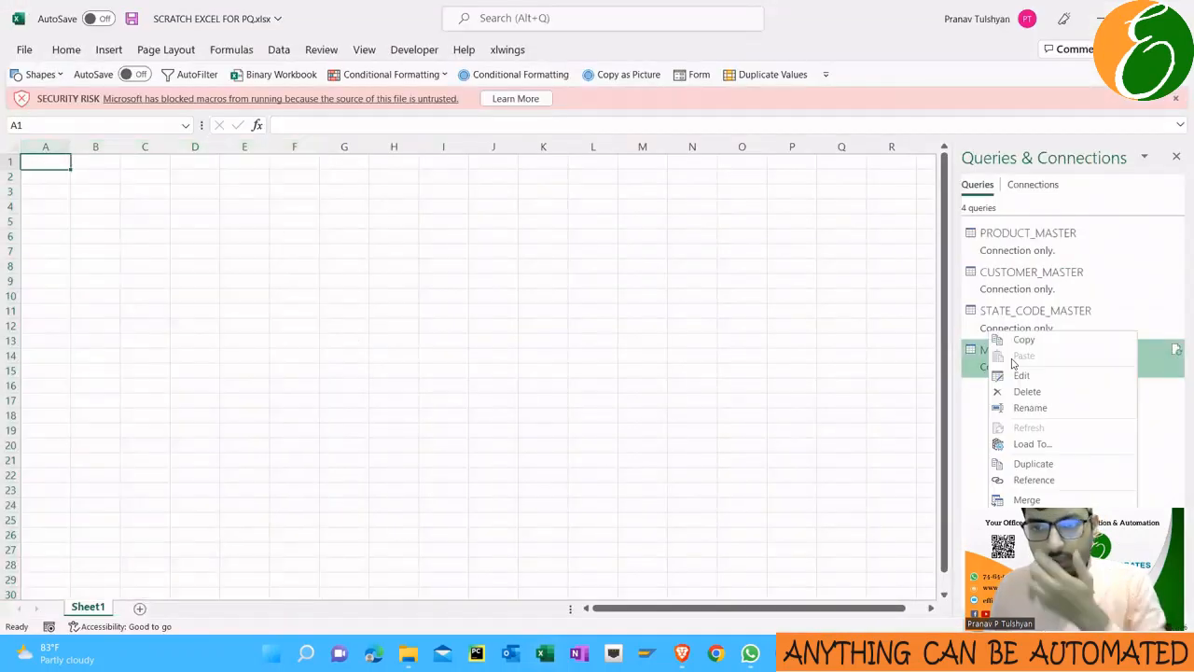
pyautogui.click(1027, 445)
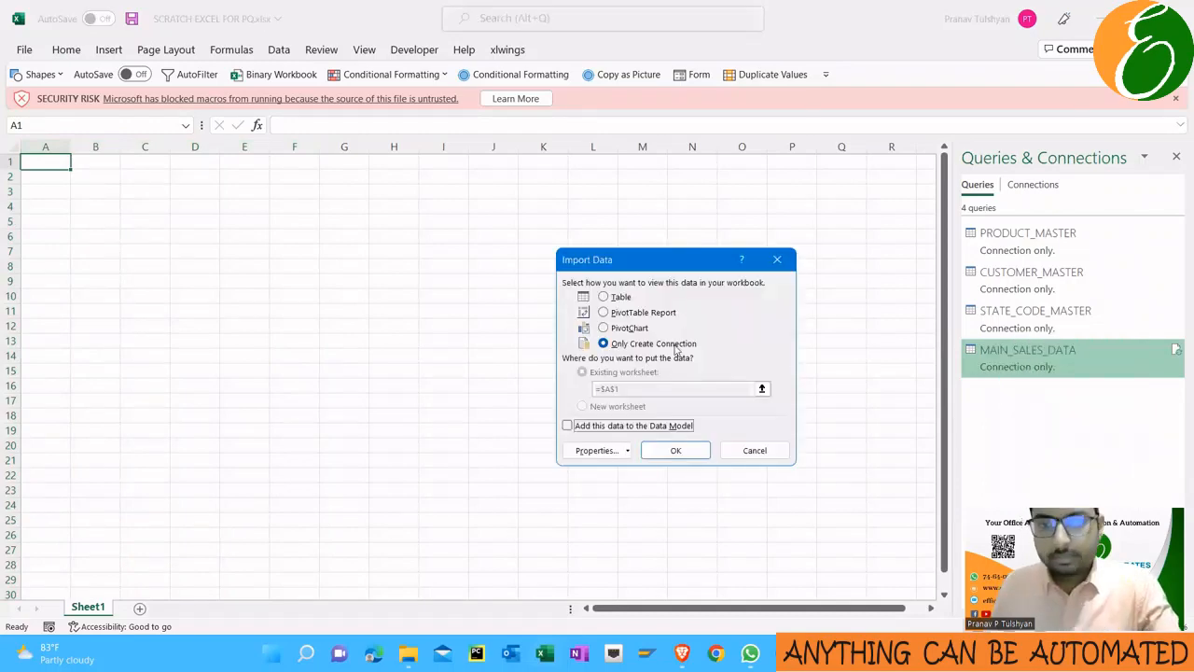
pyautogui.click(603, 297)
pyautogui.click(673, 451)
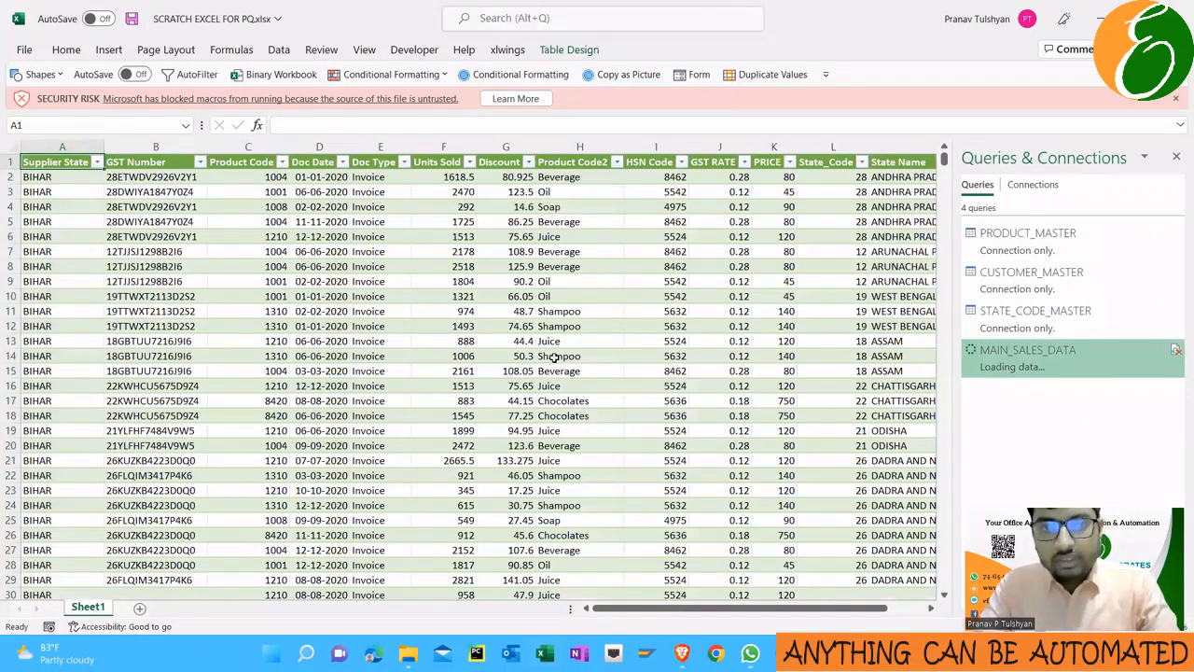
# Review the original sales columns from Supplier State through Discount in the loaded table
pyautogui.press('Right')
pyautogui.press('Right')
pyautogui.press('Right')
pyautogui.press('Right')
pyautogui.press('Right')
pyautogui.press('Right')
pyautogui.hotkey('ctrl', 'space')
pyautogui.scroll(-4, 554, 357)
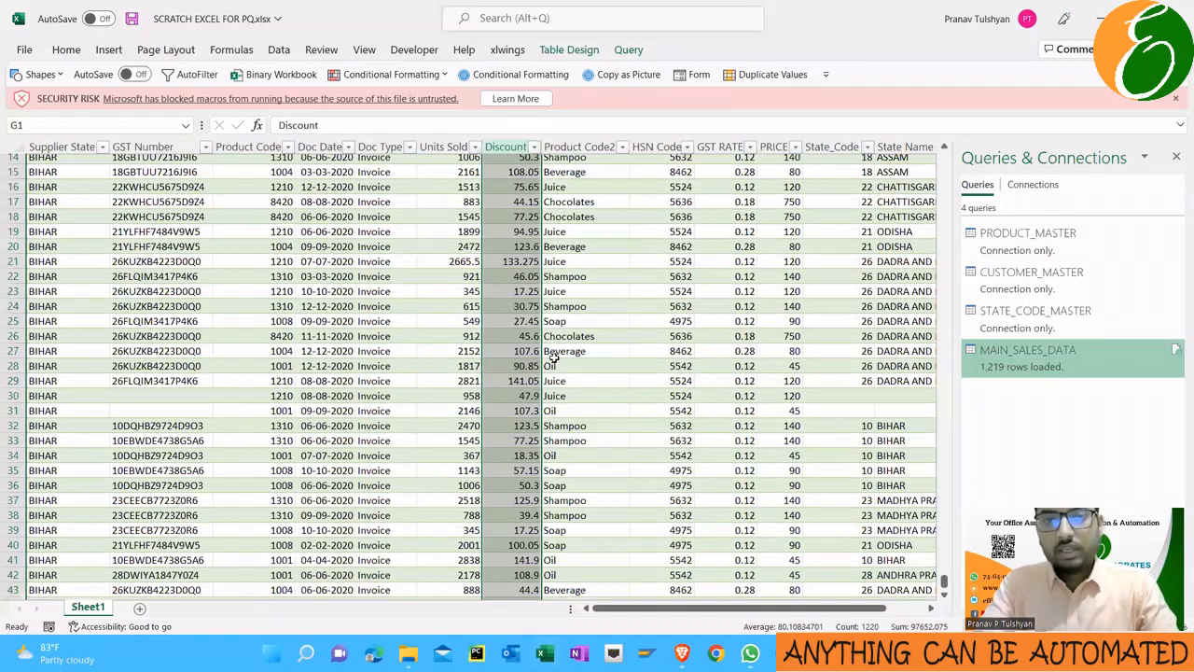
pyautogui.hotkey('shift', 'Left')
pyautogui.hotkey('shift', 'Left')
pyautogui.hotkey('shift', 'Left')
pyautogui.hotkey('shift', 'Left')
pyautogui.hotkey('shift', 'Left')
pyautogui.hotkey('shift', 'Left')
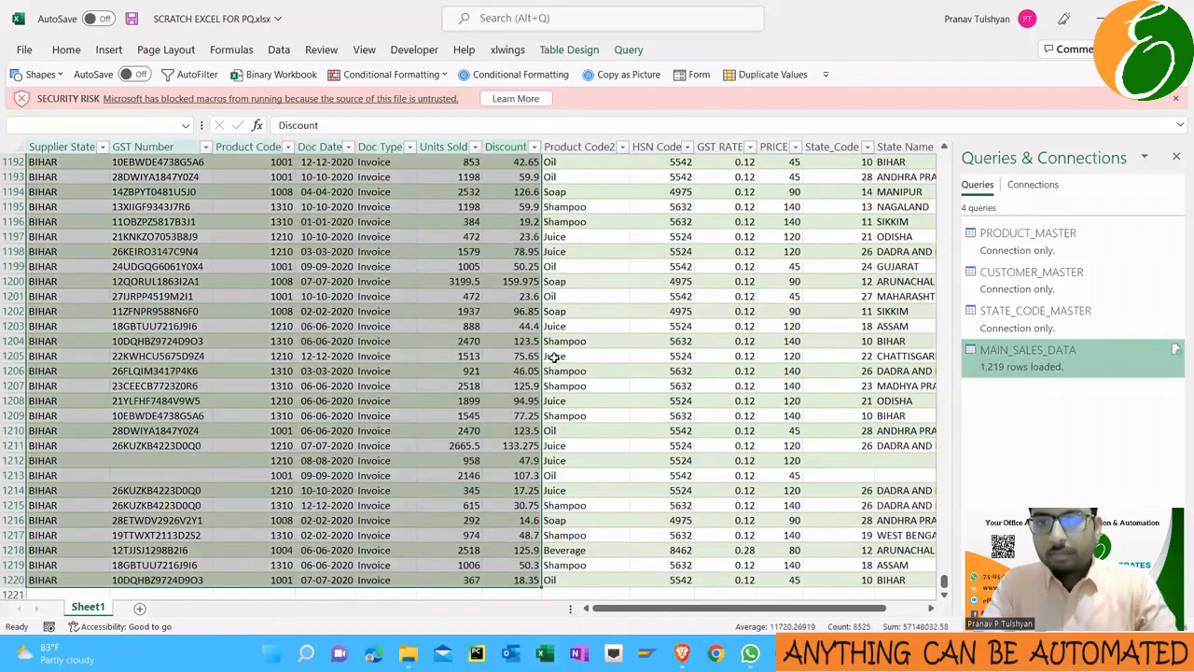
# Examine the added columns from Product Code2 through State Name in the loaded table
pyautogui.press('Right')
pyautogui.hotkey('shift', 'Right')
pyautogui.hotkey('shift', 'Right')
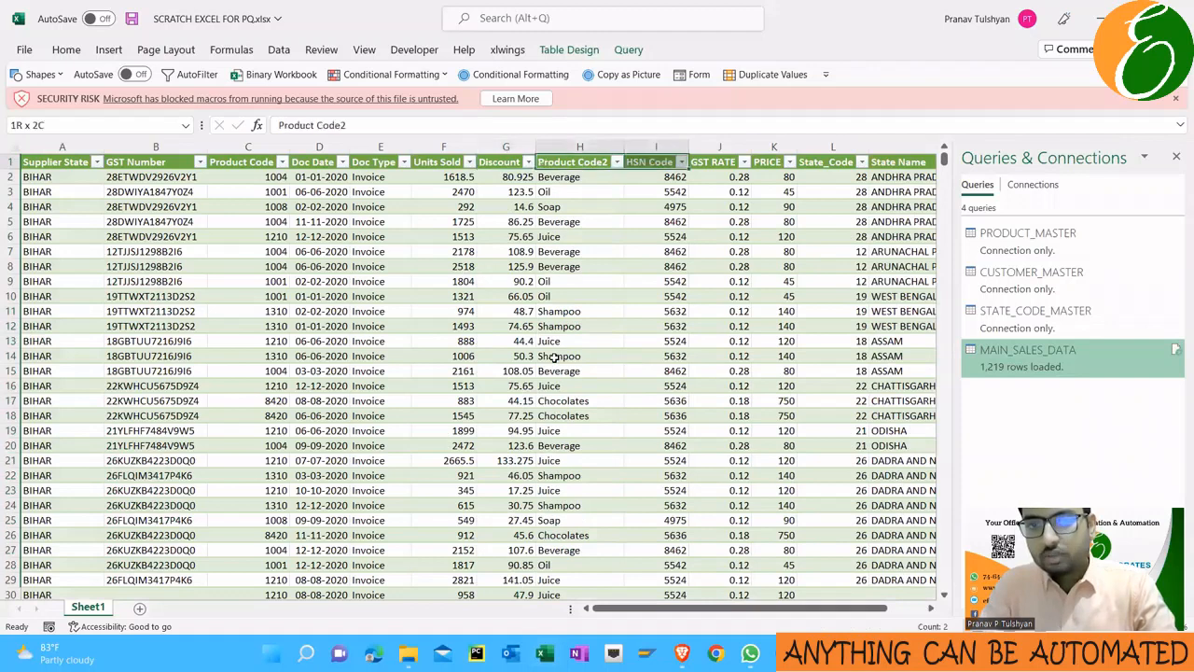
pyautogui.hotkey('shift', 'Right')
pyautogui.hotkey('shift', 'Right')
pyautogui.hotkey('shift', 'Right')
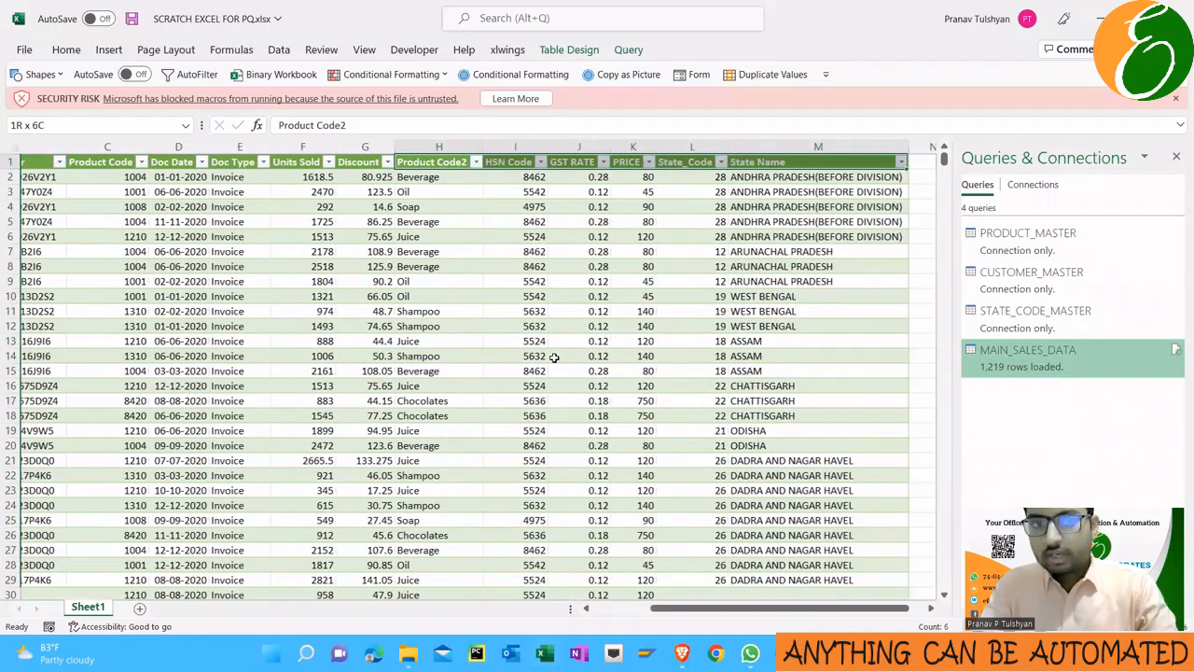
pyautogui.press('Down')
pyautogui.press('Down')
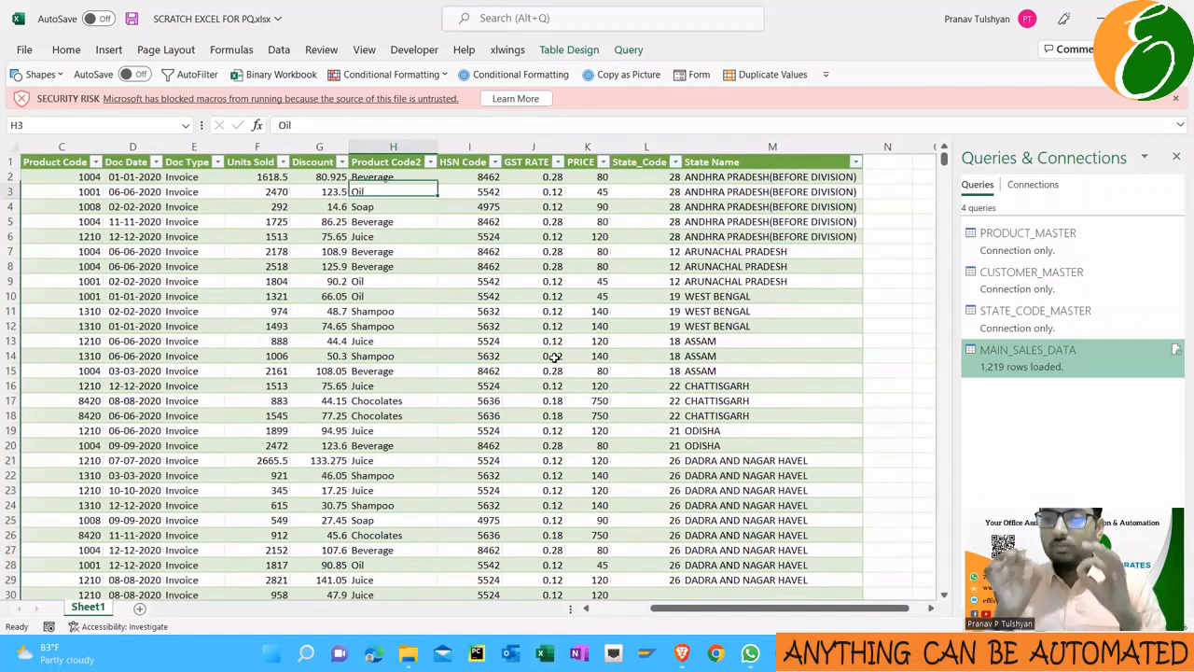
pyautogui.press('Up')
pyautogui.press('Up')
pyautogui.press('Down')
pyautogui.press('Up')
pyautogui.press('Down')
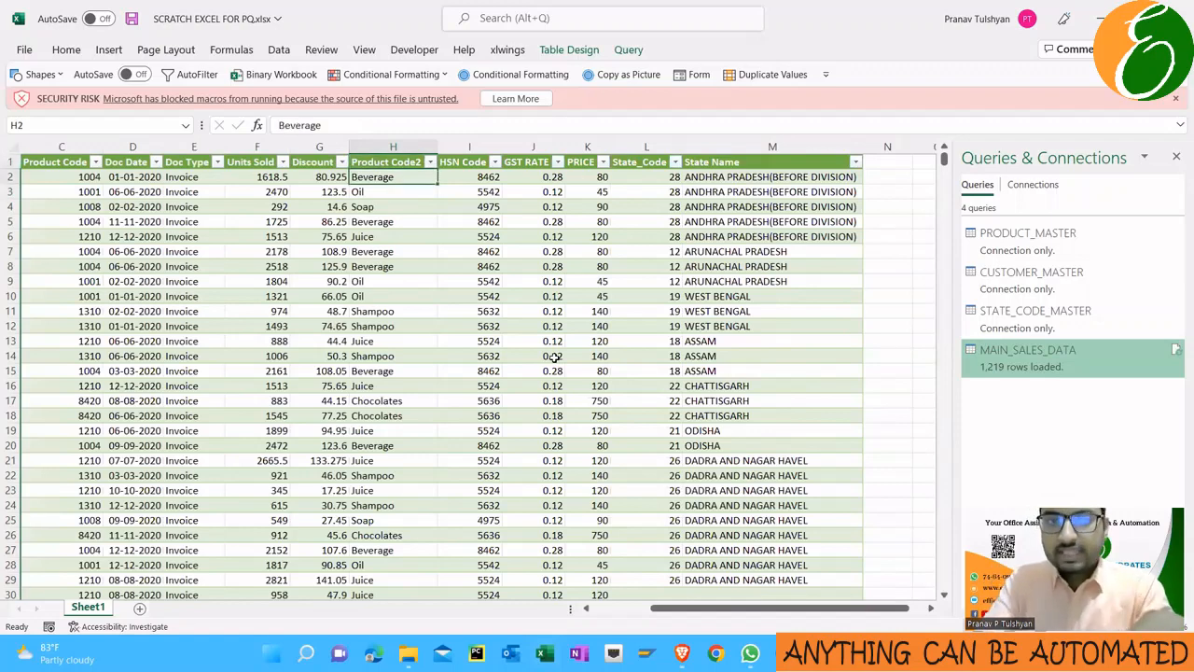
pyautogui.press('Right')
pyautogui.press('Right')
pyautogui.press('Right')
pyautogui.press('Right')
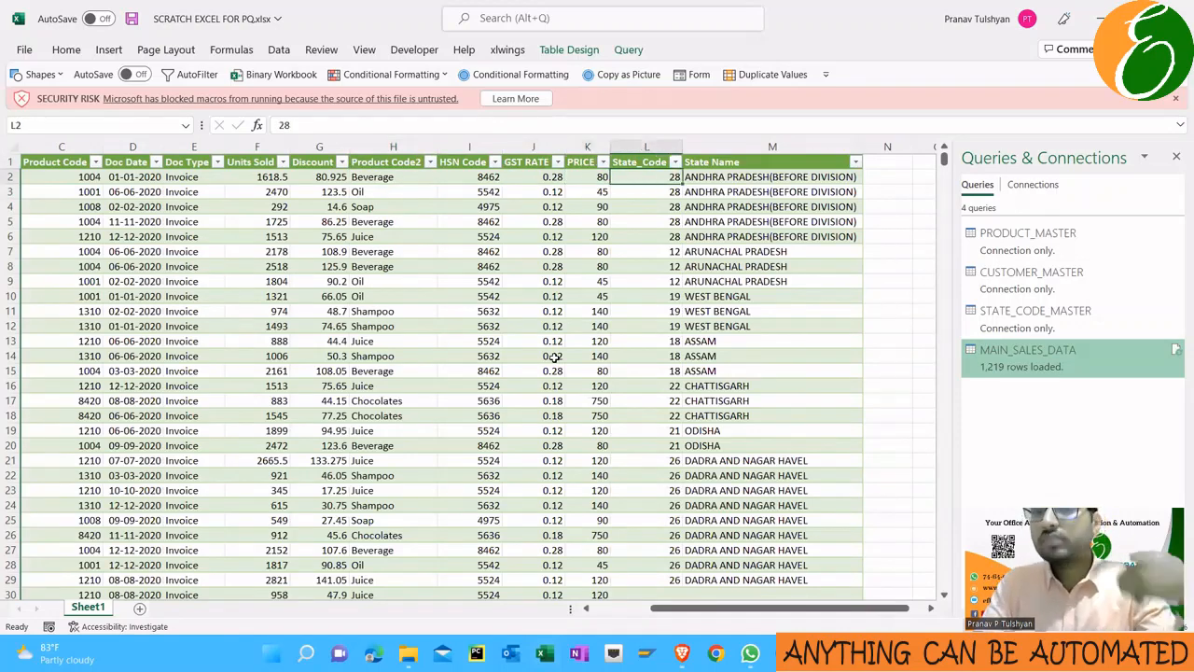
pyautogui.press('Right')
pyautogui.press('Right')
pyautogui.press('Left')
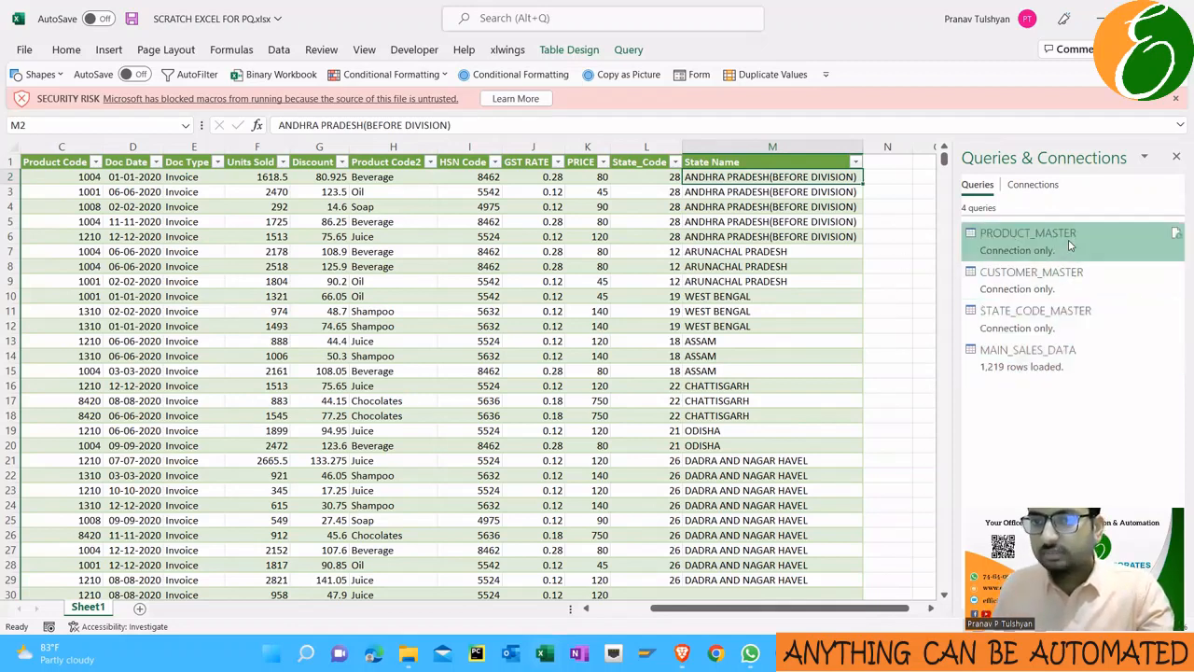
# Review the Product Code2, HSN Code and State Name columns against the master queries that supply them
pyautogui.moveTo(1062, 326)
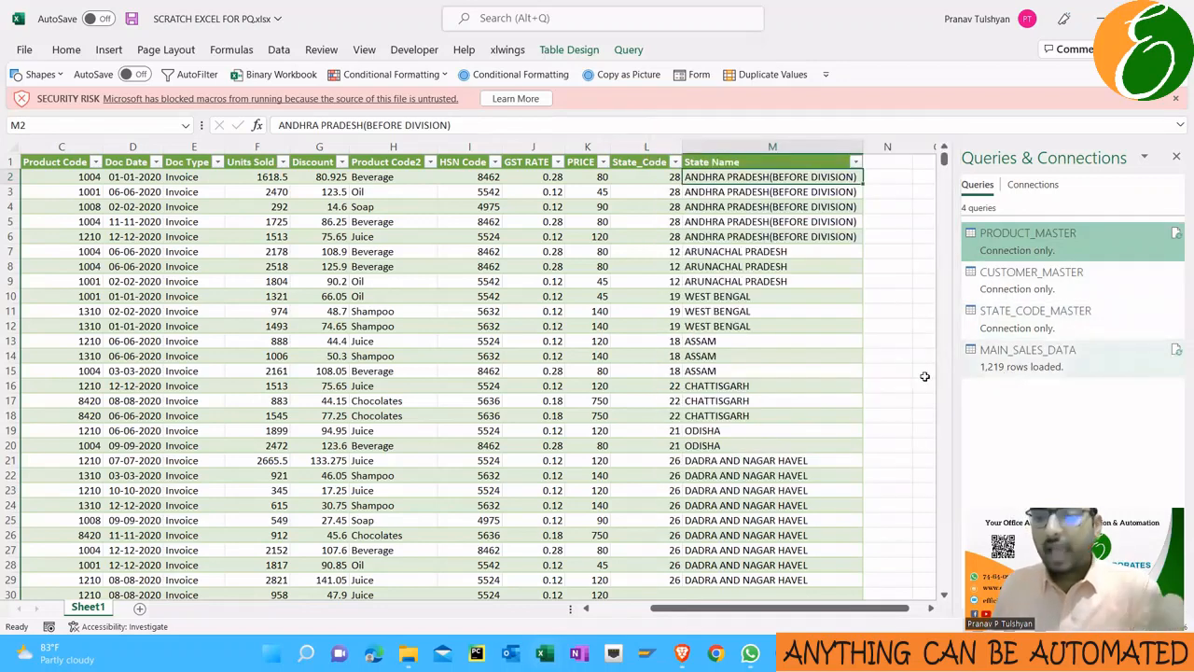
pyautogui.click(398, 148)
pyautogui.moveTo(398, 148); pyautogui.dragTo(501, 149)
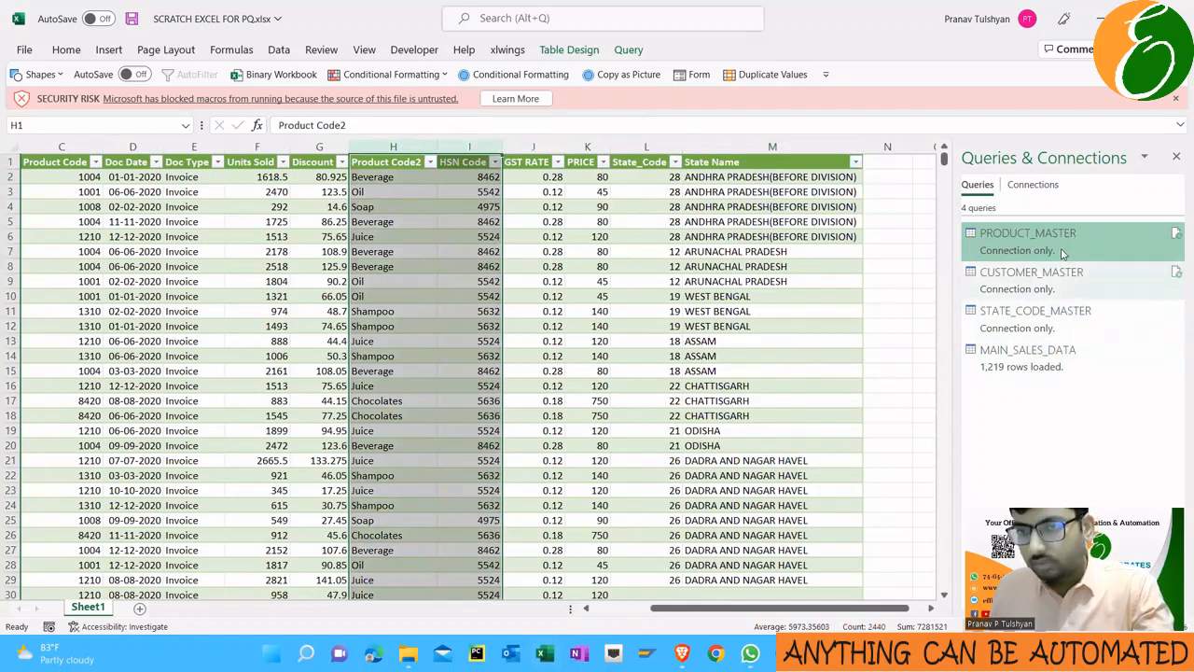
pyautogui.click(772, 146)
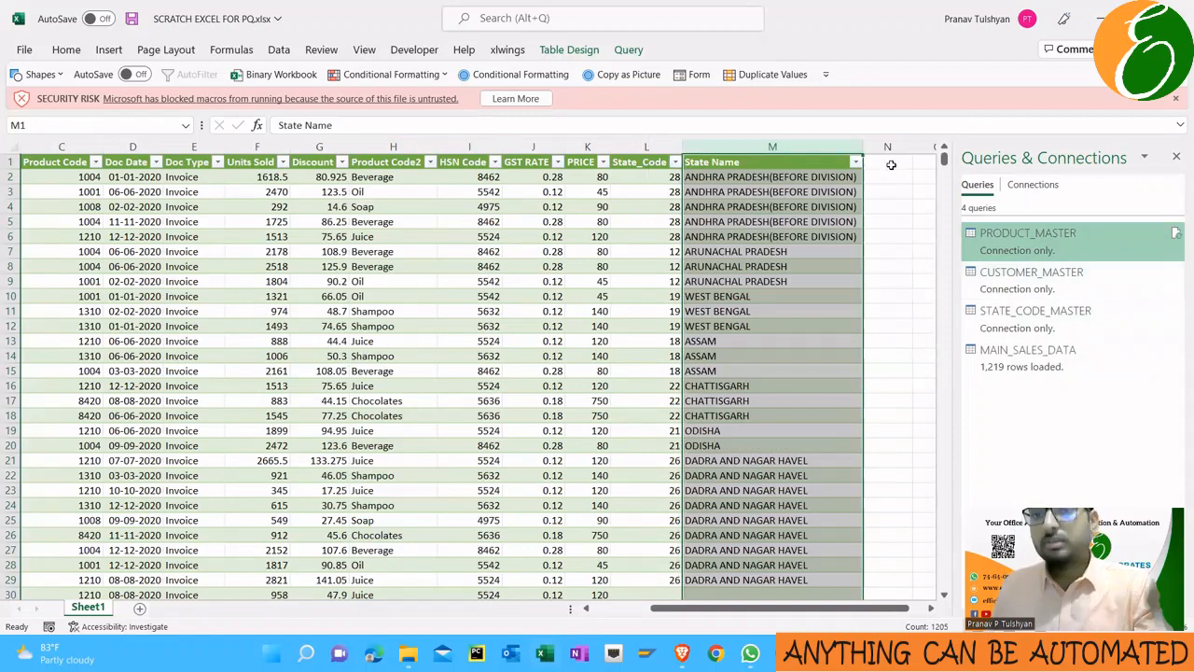
# Delete the loaded table from Sheet1 and reopen MAIN_SALES_DATA in the Power Query Editor
pyautogui.click(796, 165)
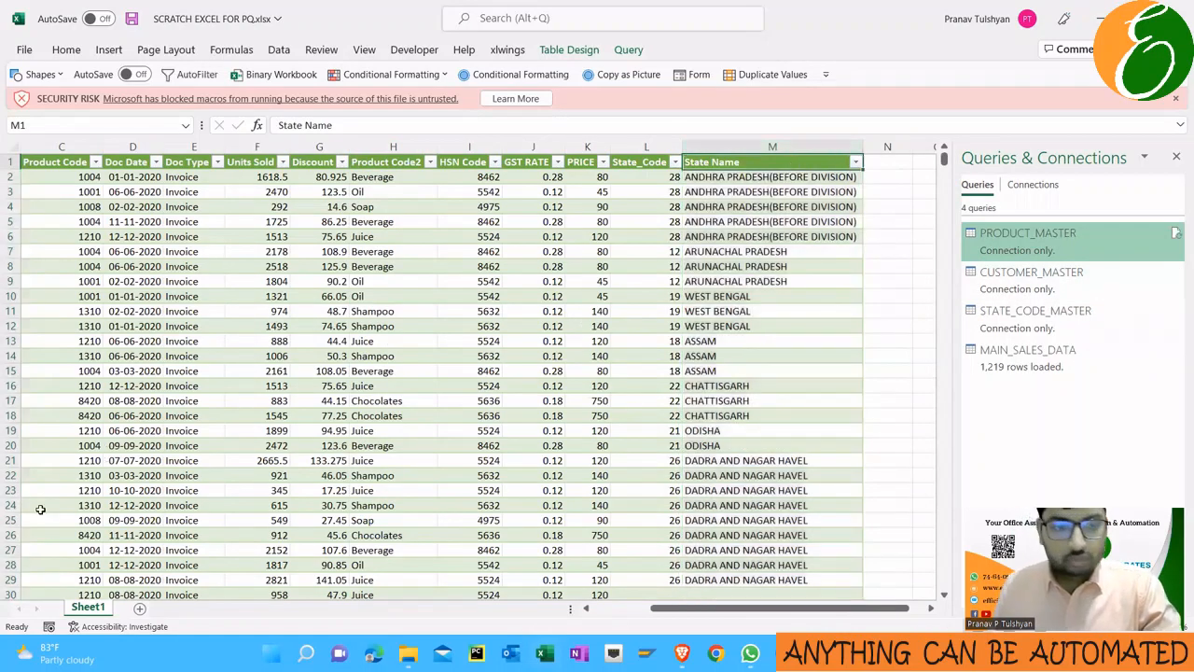
pyautogui.hotkey('ctrl', 'shift', 'End')
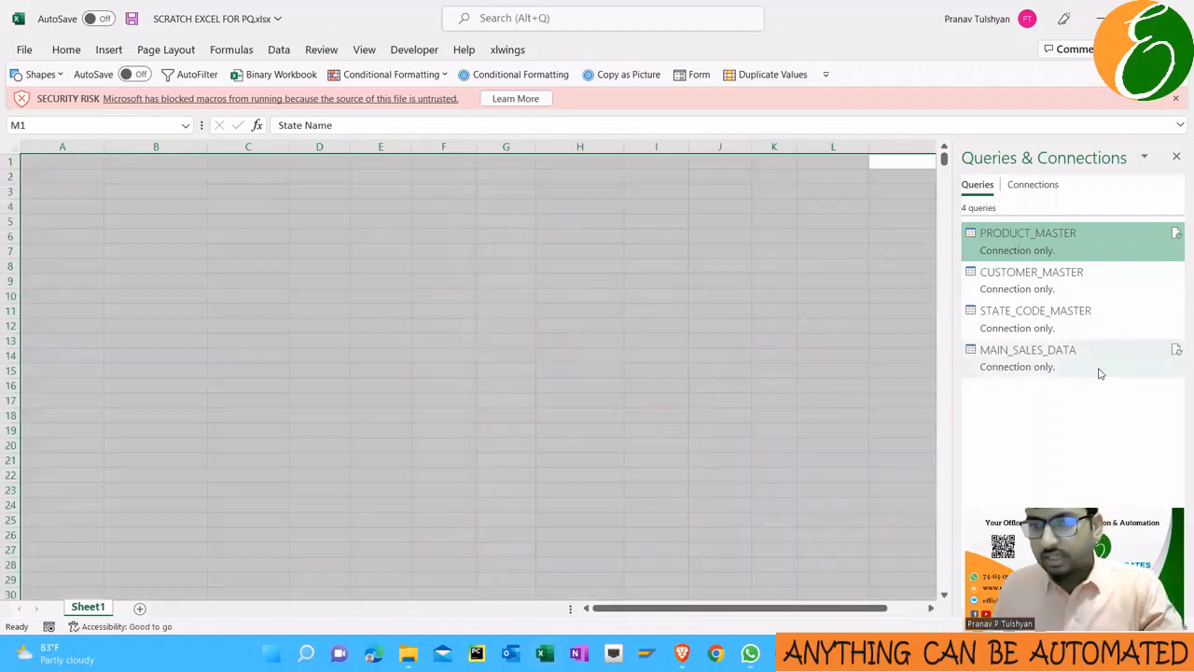
pyautogui.click(1091, 360)
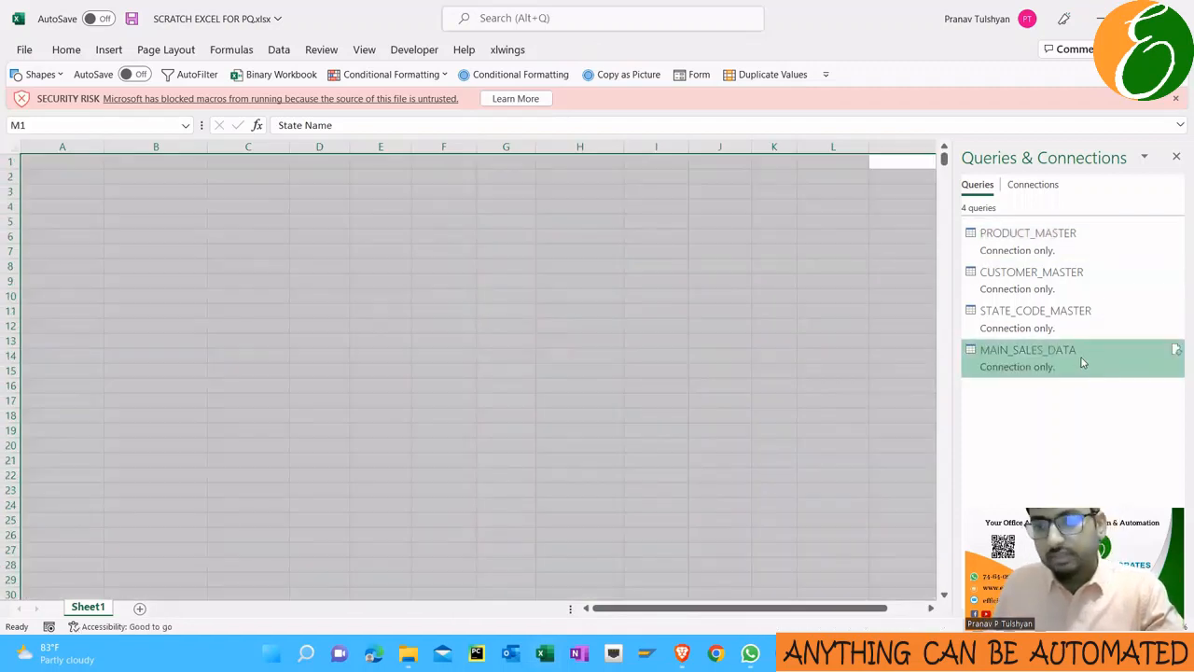
pyautogui.doubleClick(1082, 363)
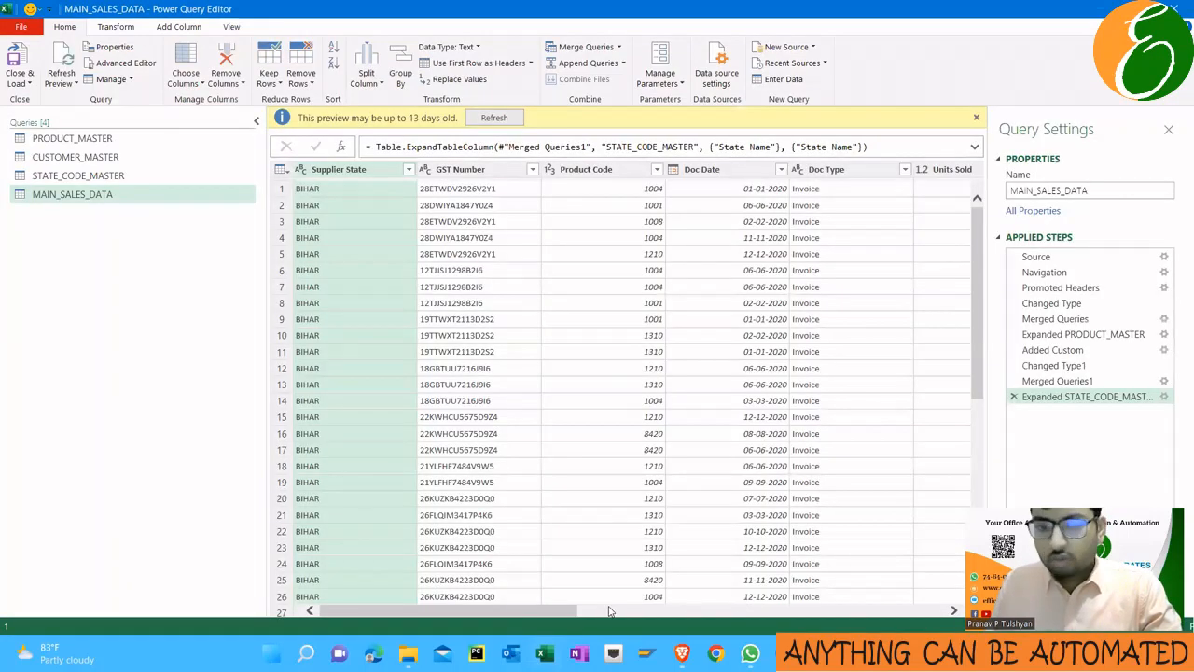
# Compare the data type of GST NUMBER OF CUSTOMER in CUSTOMER_MASTER with GST Number in MAIN_SALES_DATA
pyautogui.click(96, 159)
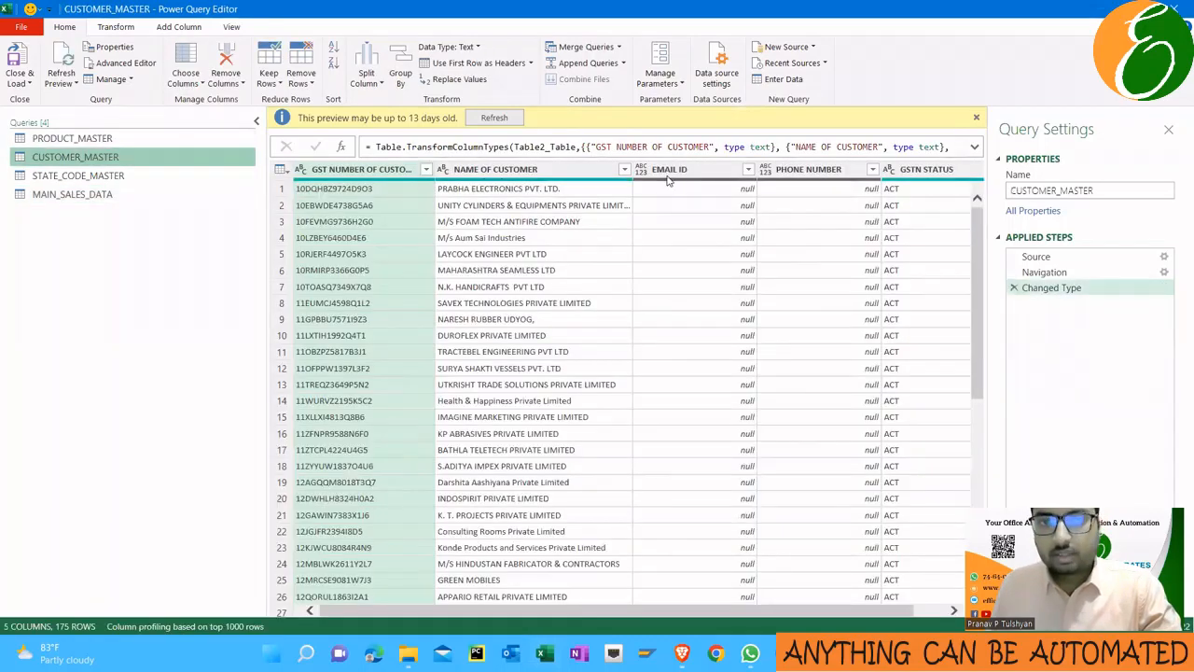
pyautogui.click(322, 171)
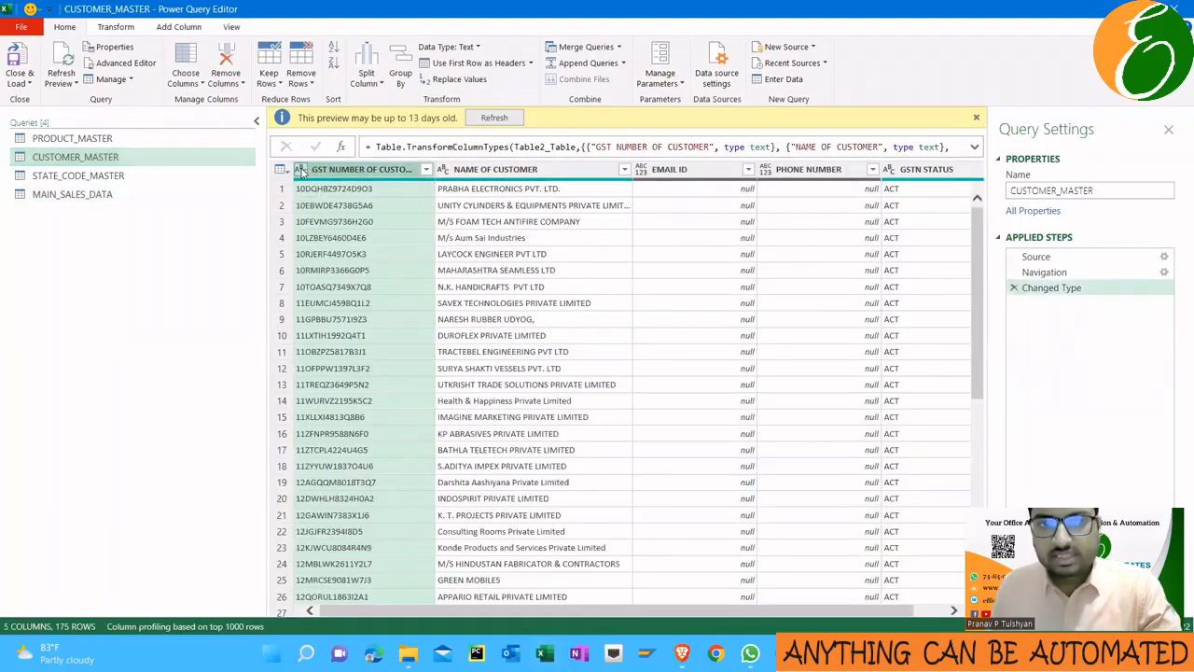
pyautogui.click(72, 194)
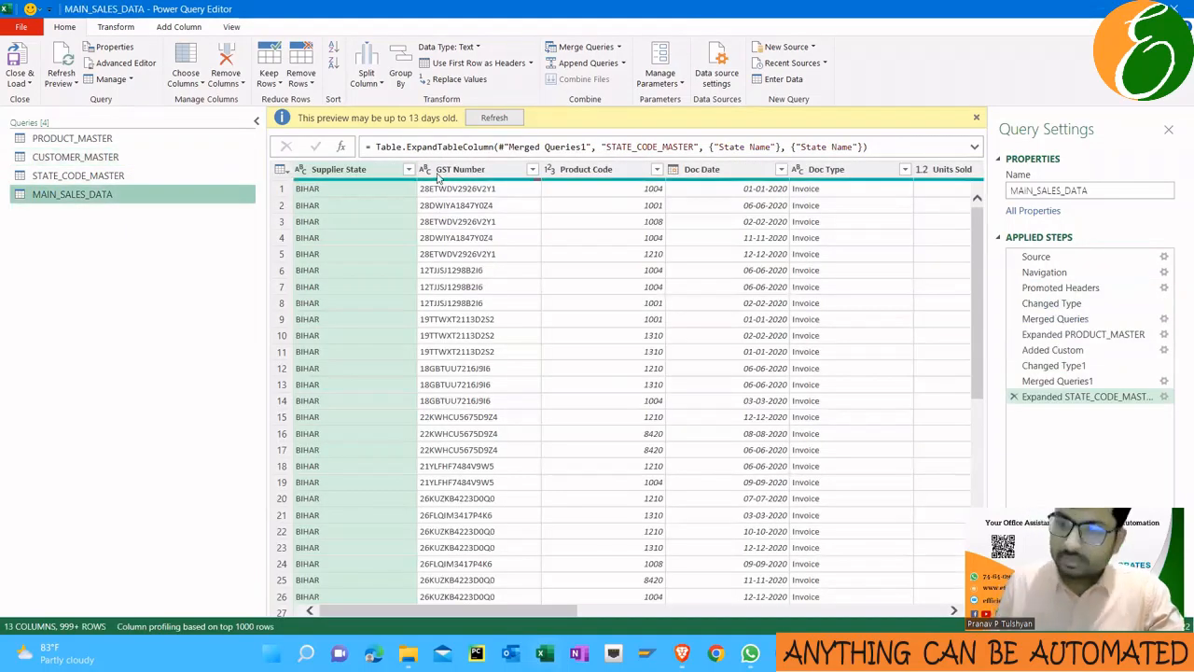
# Merge MAIN_SALES_DATA with CUSTOMER_MASTER, matching GST Number to GST NUMBER OF CUSTOMER with a Left Outer join
pyautogui.hscroll(5, 630, 608)
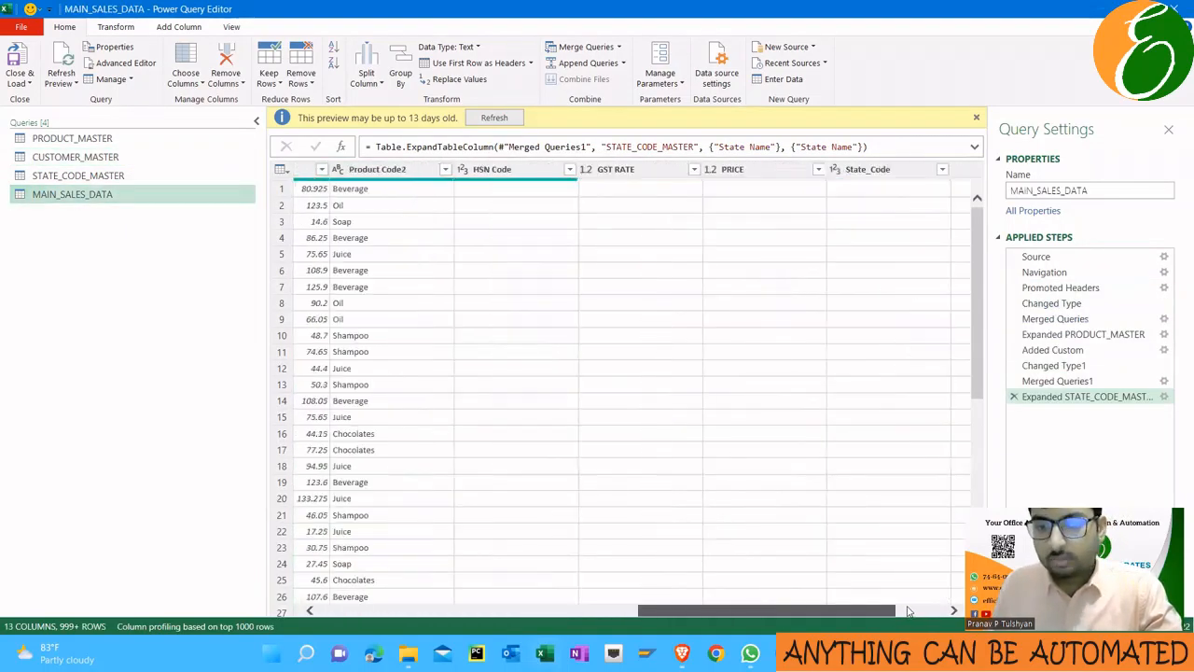
pyautogui.click(617, 47)
pyautogui.click(616, 67)
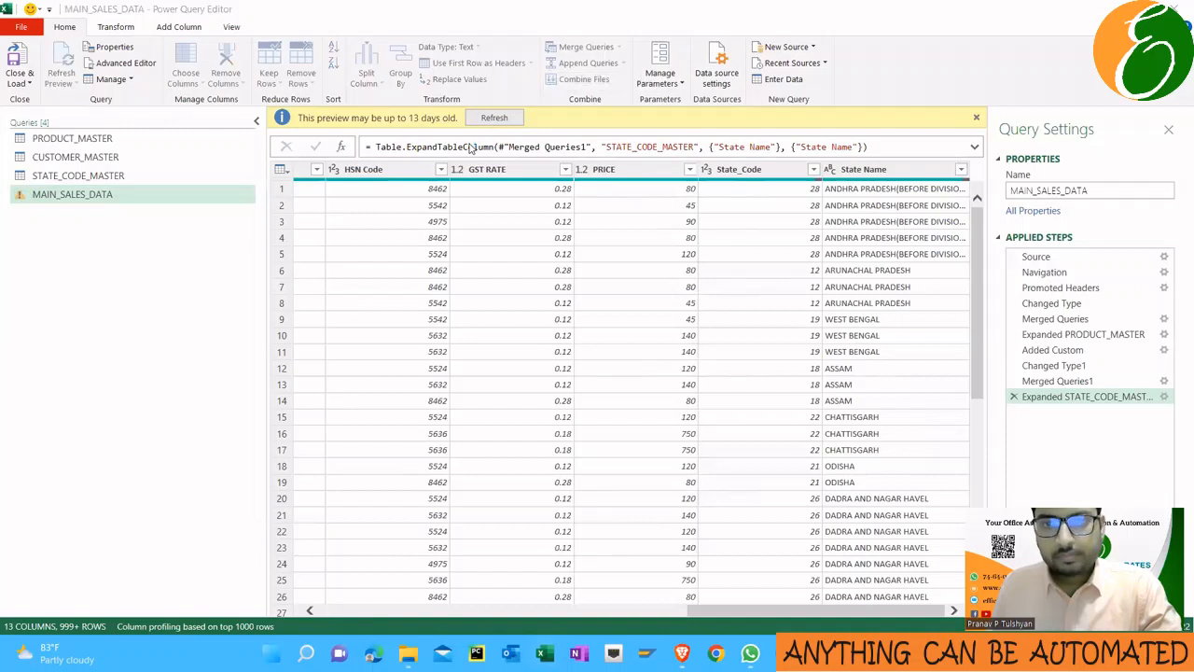
pyautogui.click(457, 183)
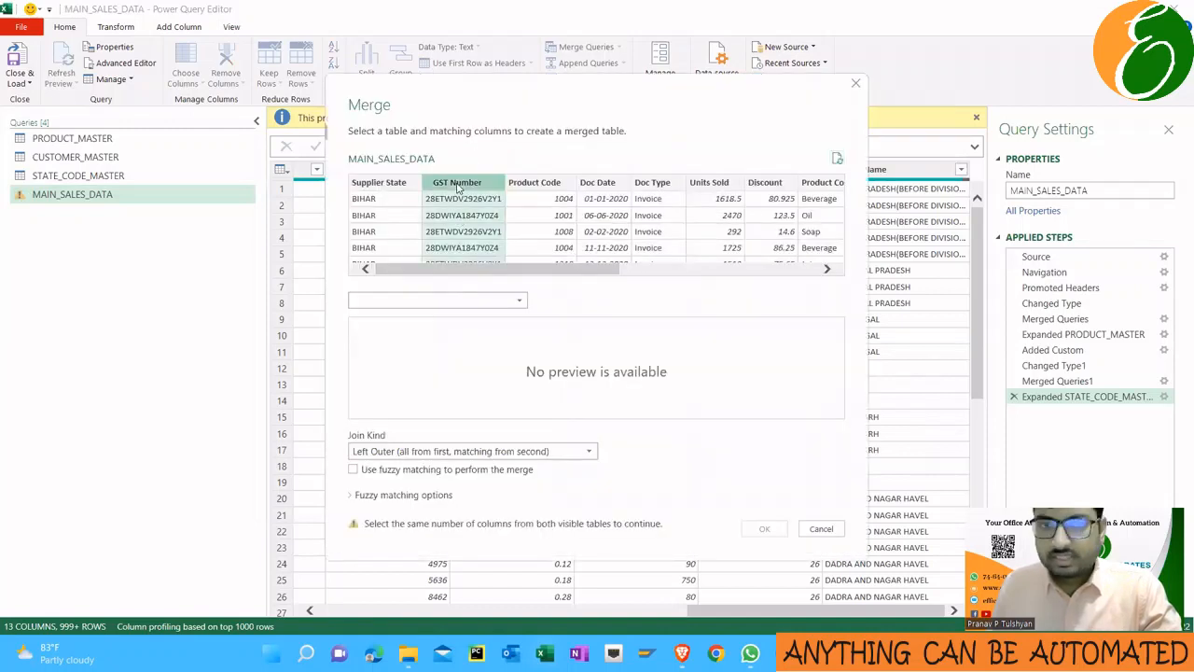
pyautogui.click(467, 299)
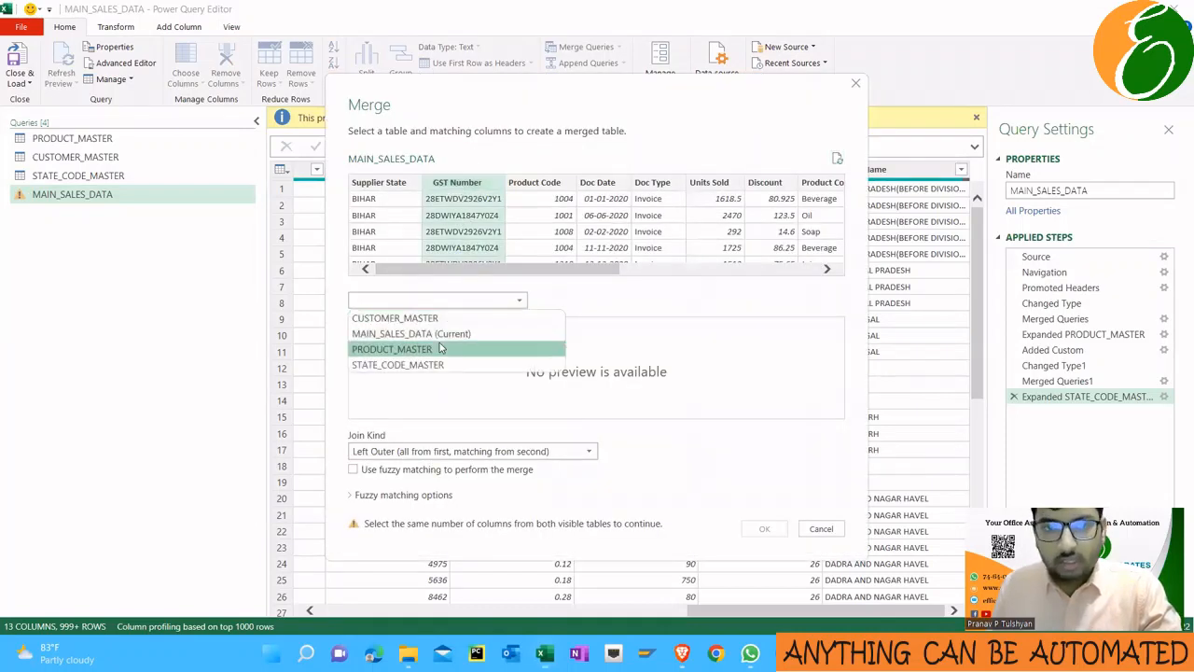
pyautogui.click(439, 319)
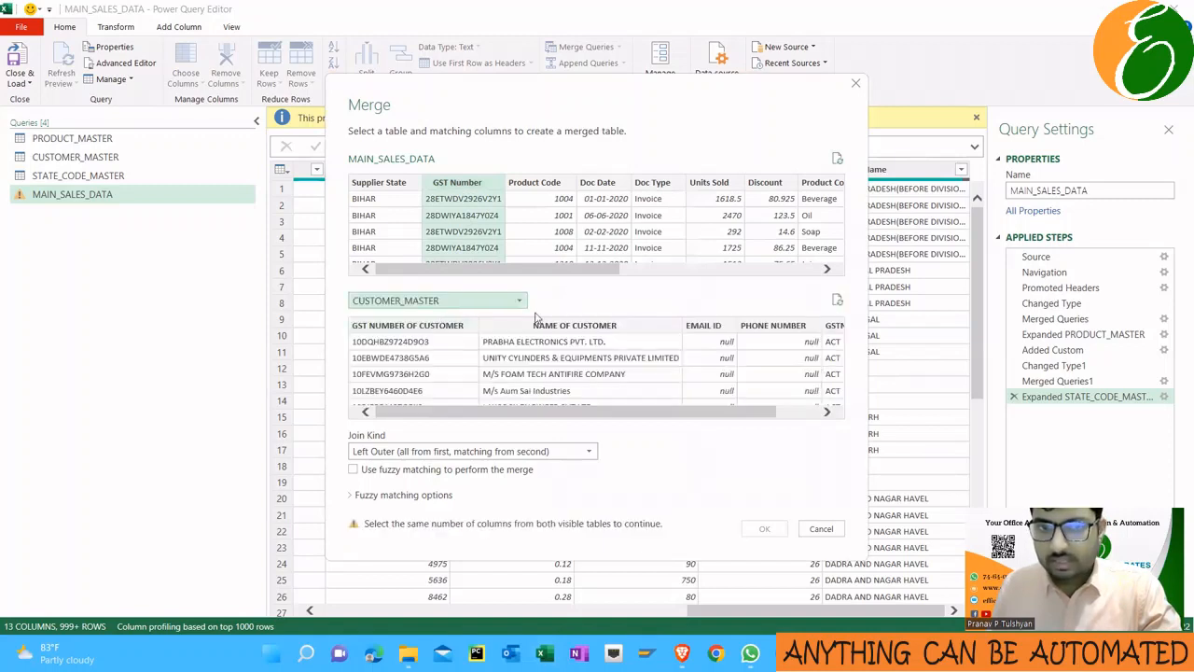
pyautogui.click(444, 329)
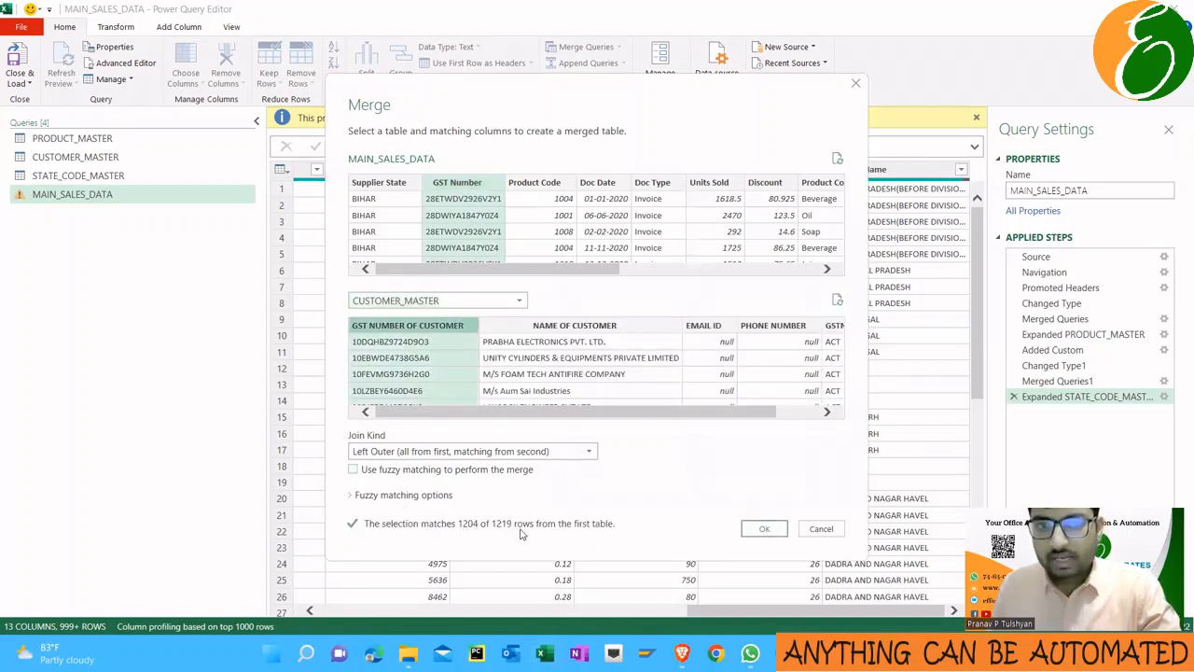
pyautogui.click(761, 529)
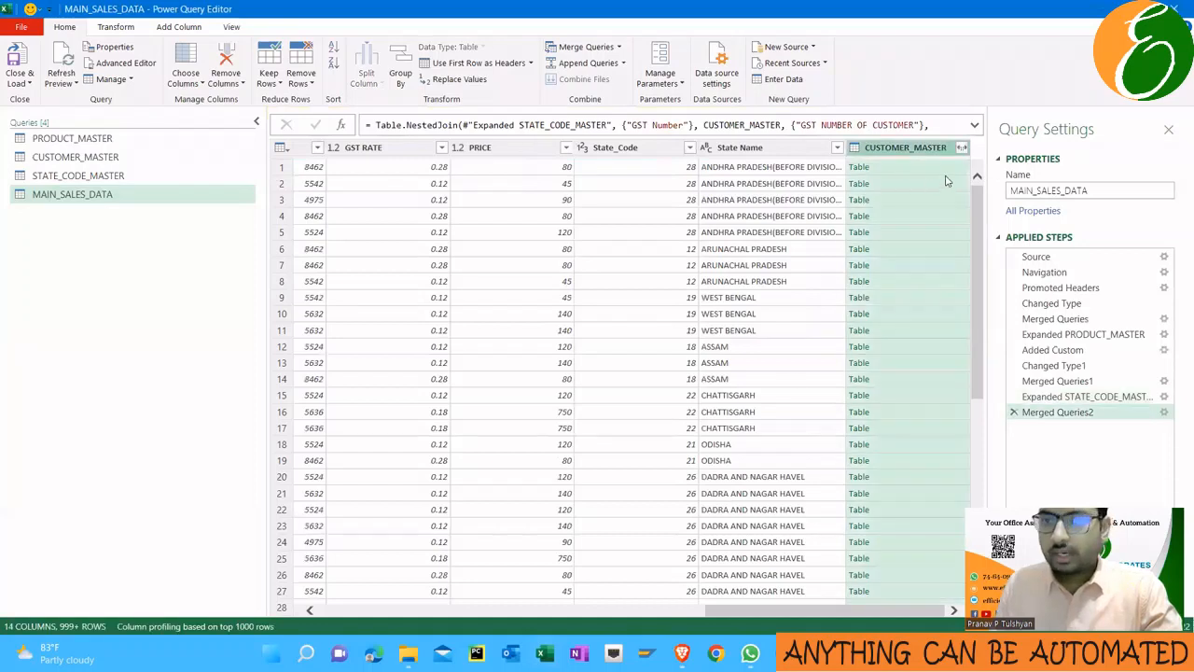
# Expand the merged CUSTOMER_MASTER column to only NAME OF CUSTOMER, without the original column name as prefix
pyautogui.click(961, 150)
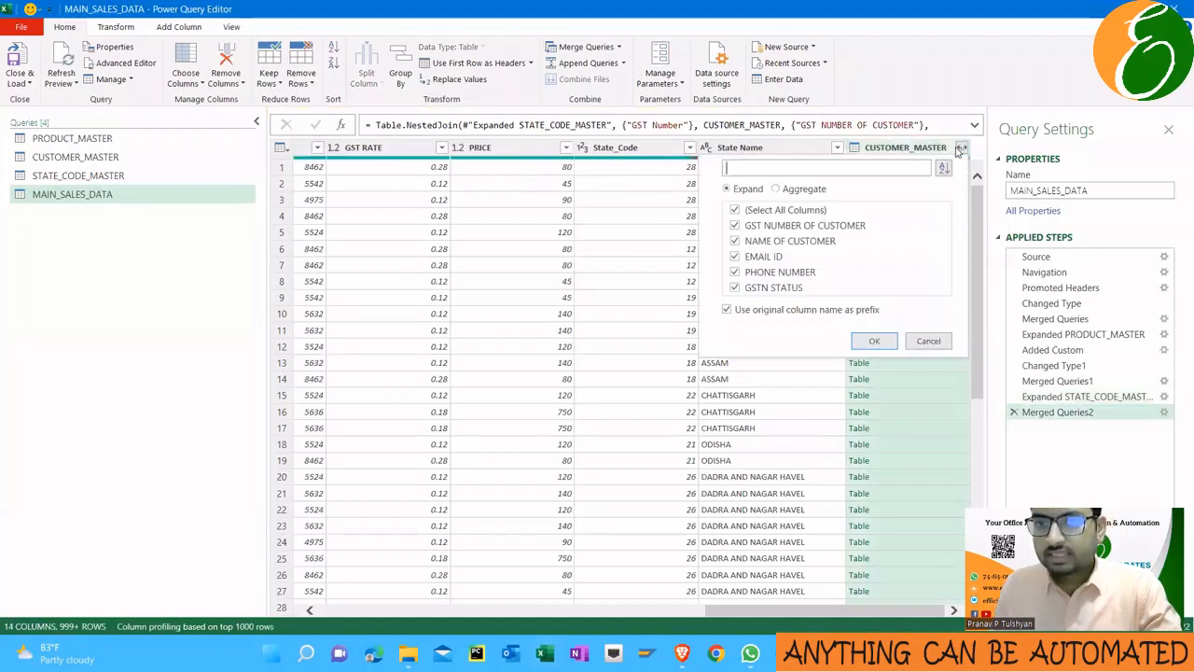
pyautogui.click(765, 211)
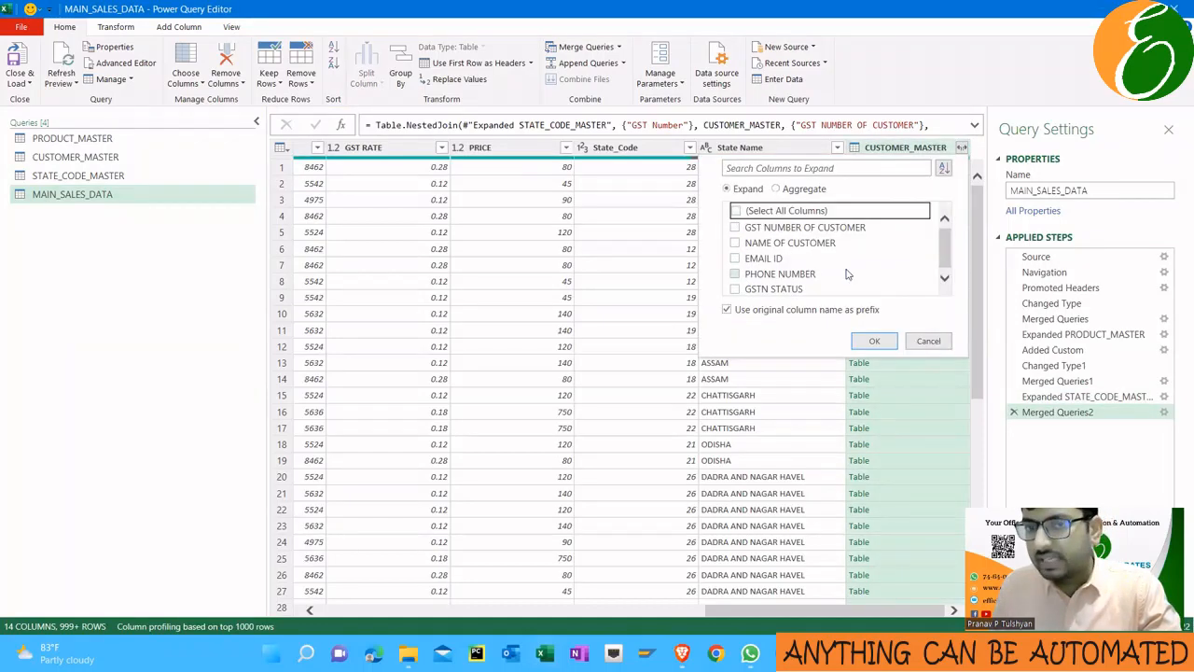
pyautogui.click(727, 310)
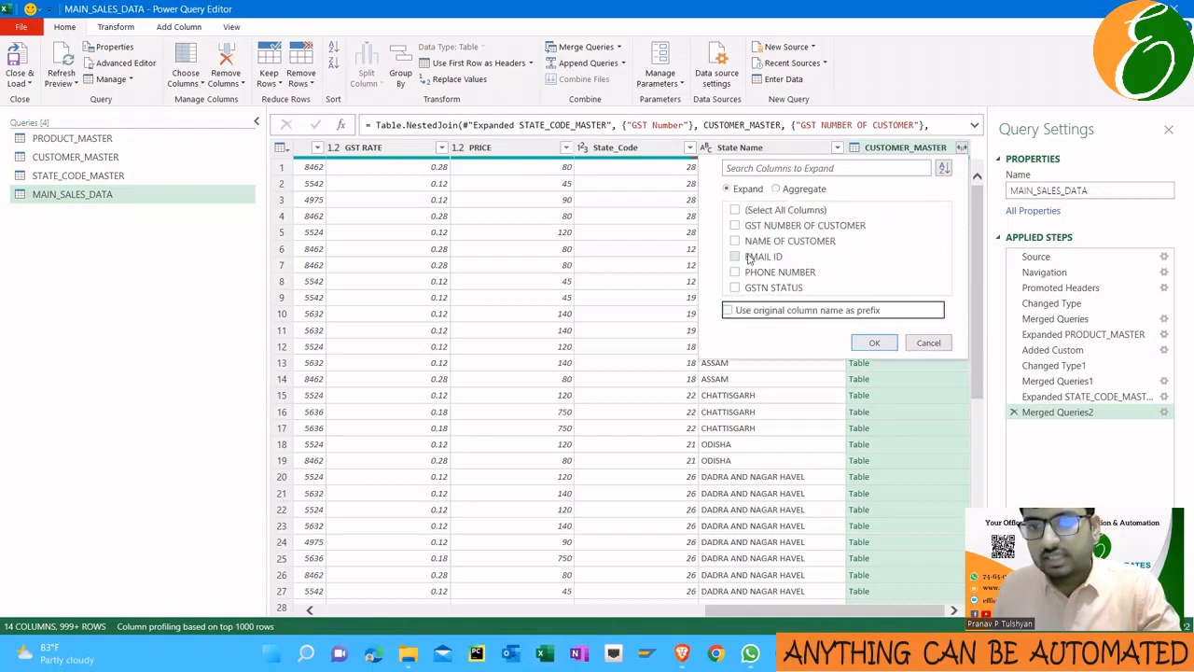
pyautogui.click(735, 241)
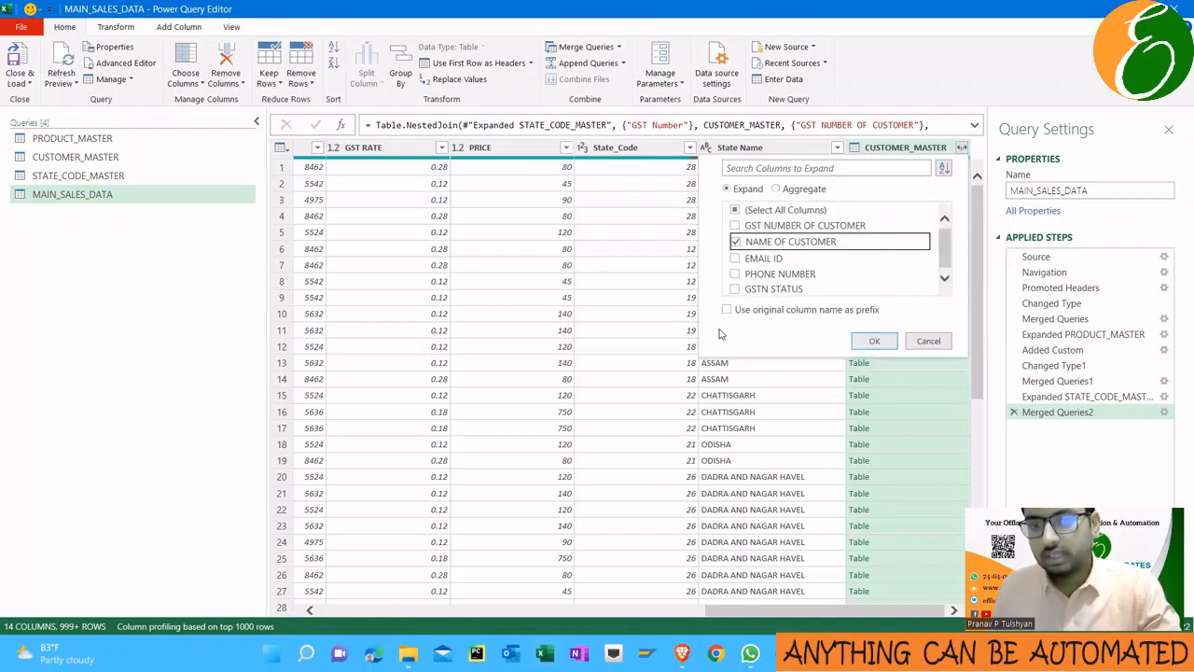
pyautogui.click(872, 341)
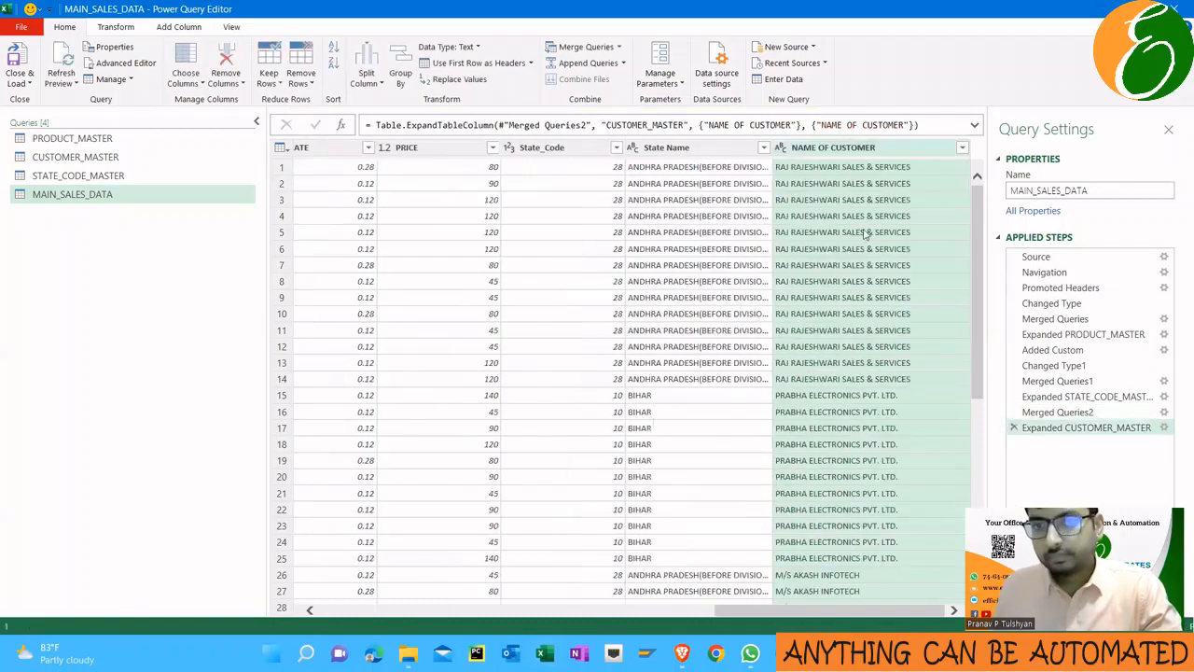
# Close and load the queries, and load MAIN_SALES_DATA as a table into the existing worksheet at A1
pyautogui.click(18, 82)
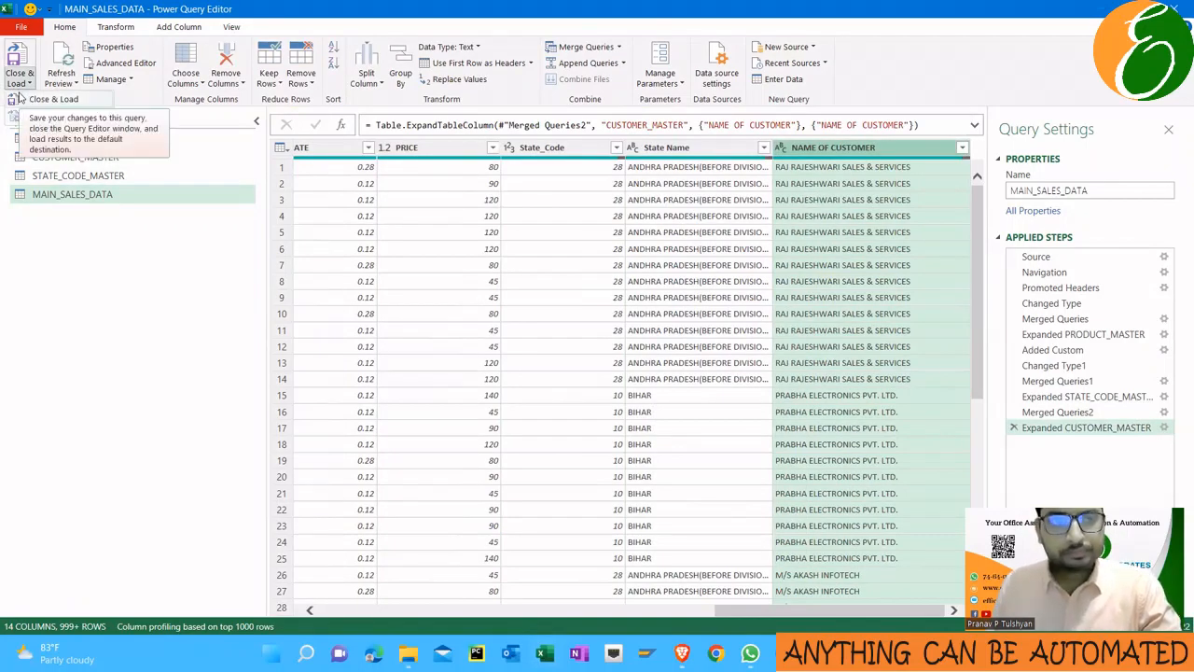
pyautogui.click(19, 97)
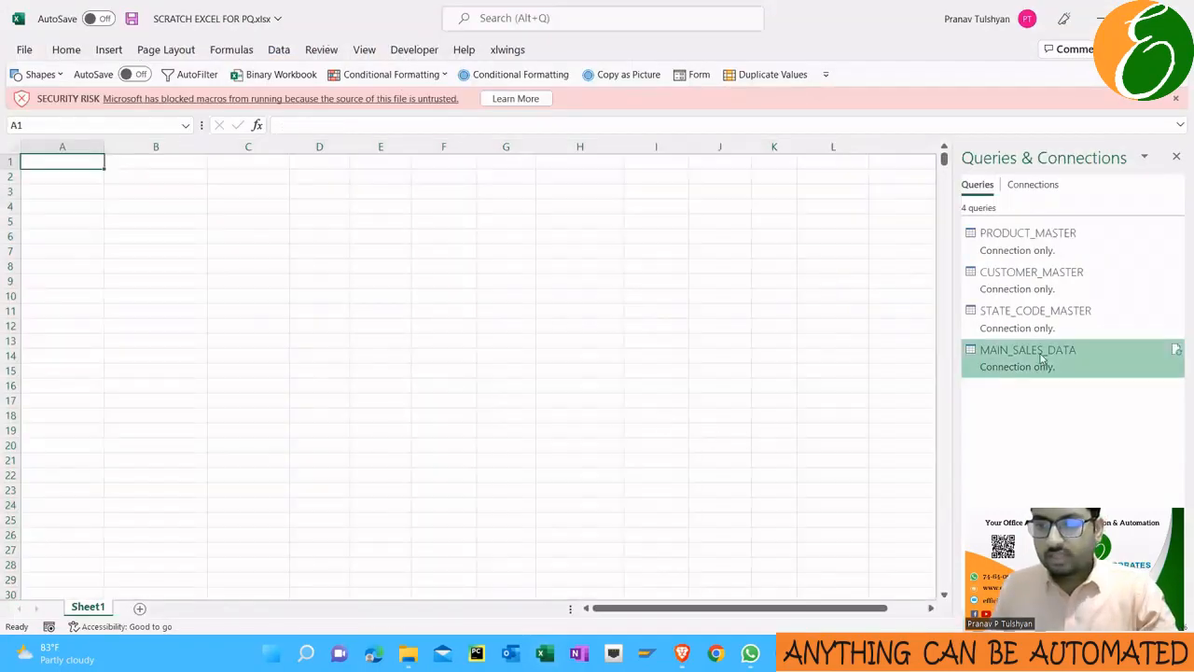
pyautogui.rightClick(1044, 372)
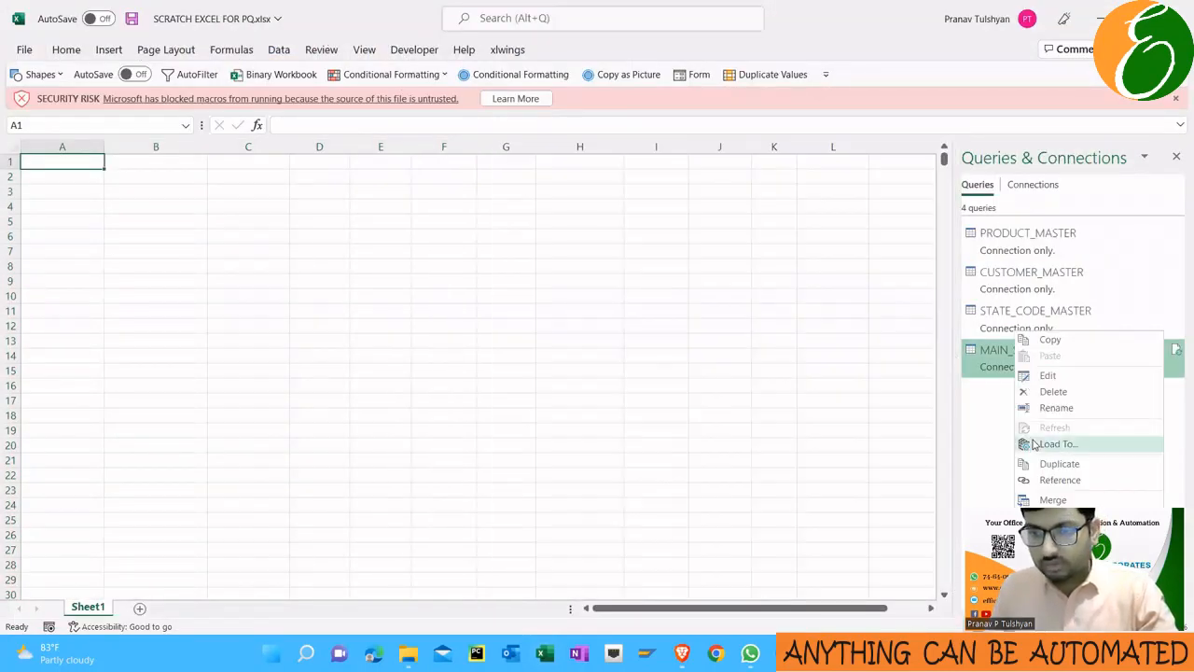
pyautogui.click(1054, 444)
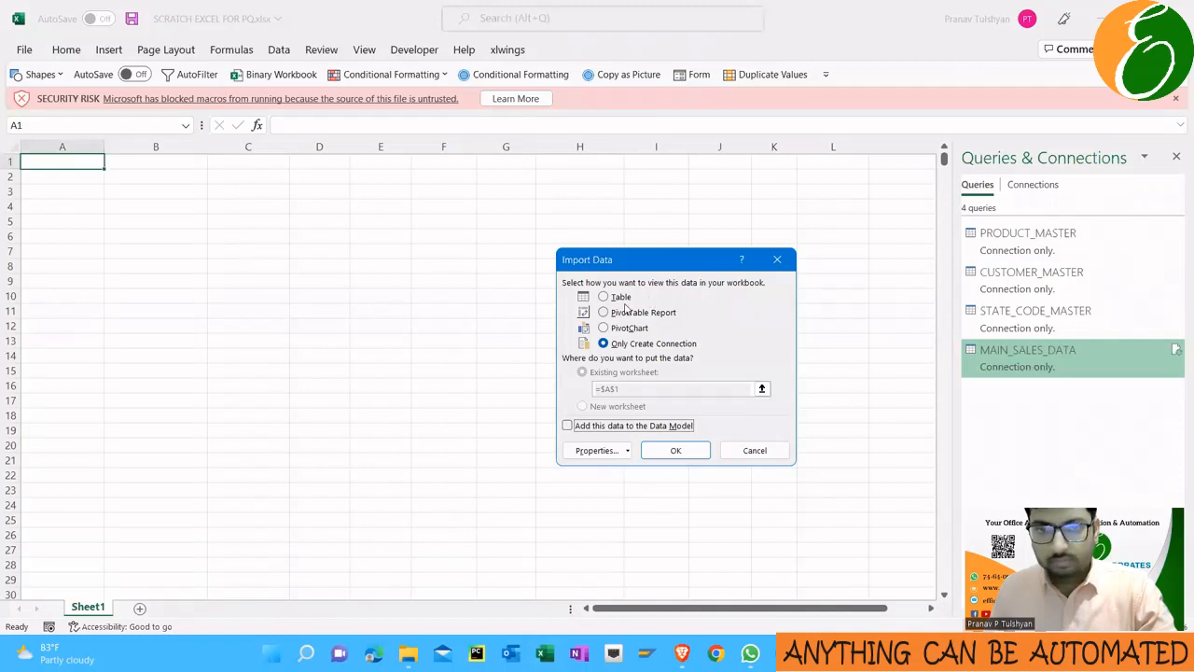
pyautogui.hotkey('alt', 't')
pyautogui.click(676, 450)
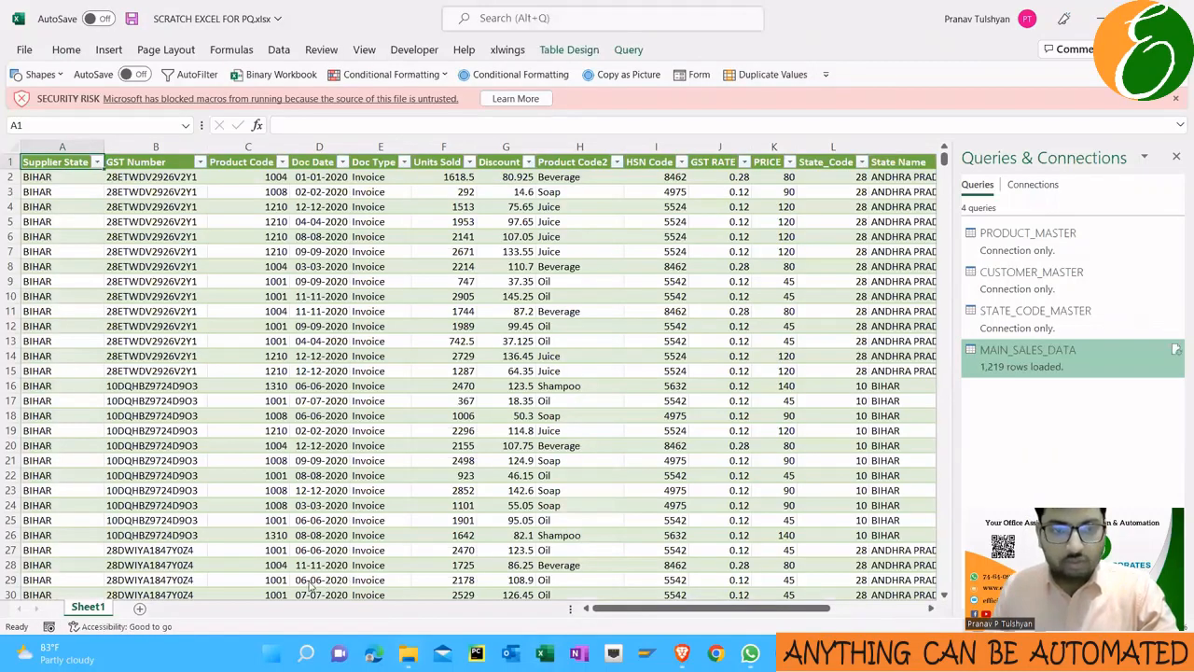
# Open Corporates Excel Templates.xlsx from the PQ TOOLS folder and go to its FINAL REPORT sheet
pyautogui.press('super+2')
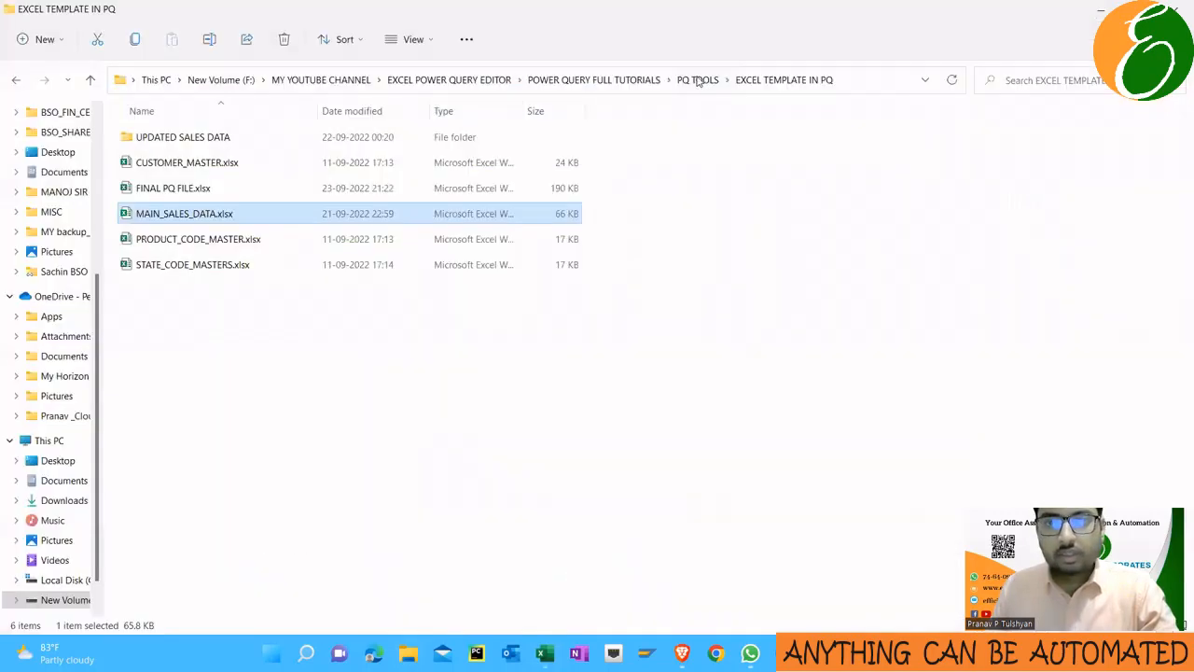
pyautogui.click(702, 80)
pyautogui.doubleClick(174, 170)
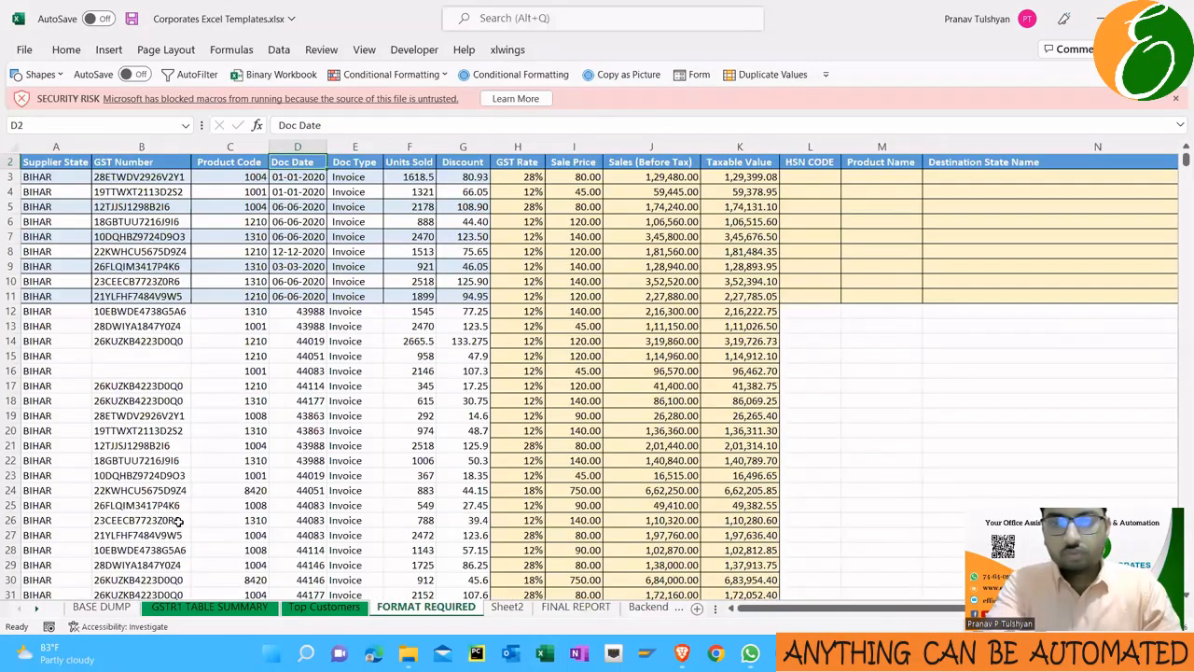
pyautogui.hotkey('ctrl', 'pagedown')
pyautogui.hotkey('ctrl', 'pagedown')
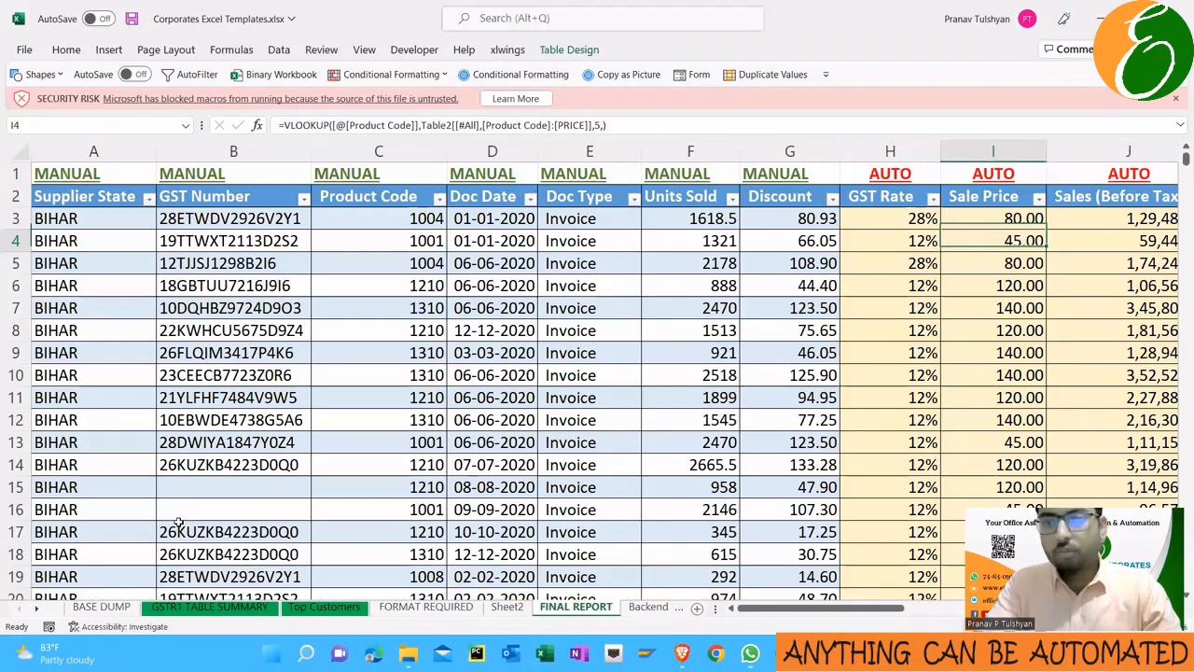
# Examine the row 3 entries and formulas of the AUTO columns from GST Rate to Product Name
pyautogui.press('Up')
pyautogui.press('Right')
pyautogui.press('Right')
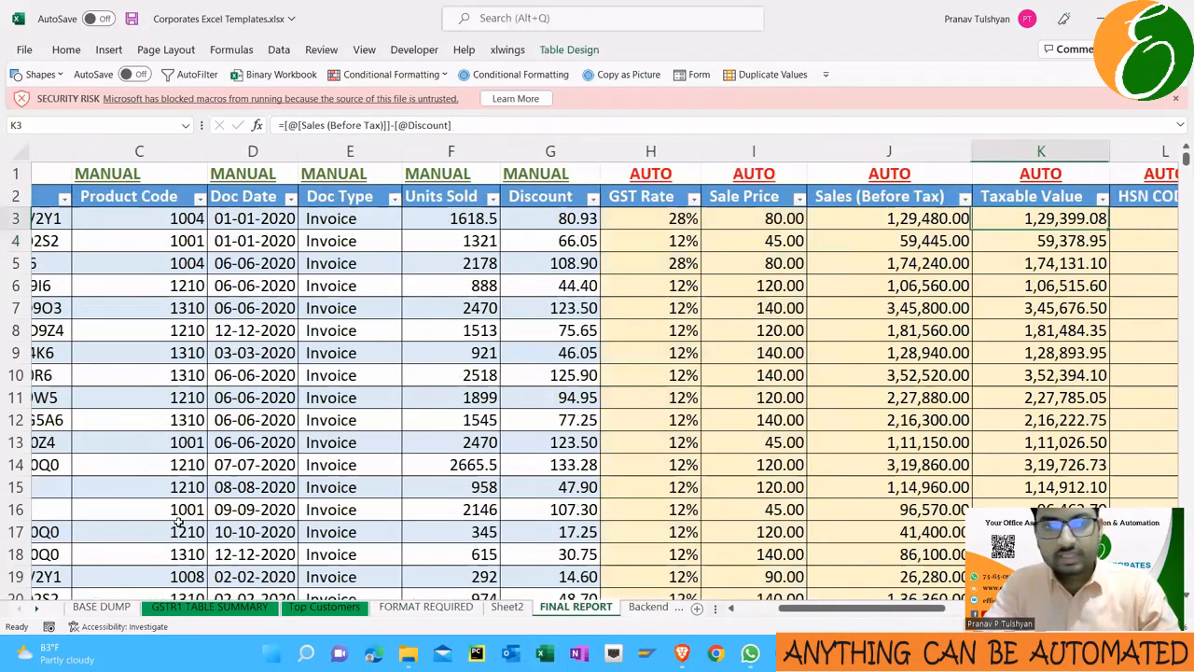
pyautogui.press('Right')
pyautogui.press('Right')
pyautogui.press('Left')
pyautogui.press('Left')
pyautogui.press('Left')
pyautogui.press('Left')
pyautogui.press('Left')
# Fill the GST Rate, HSN CODE, Product Name and Destination State Name headers in row 2 with green
pyautogui.press('Up')
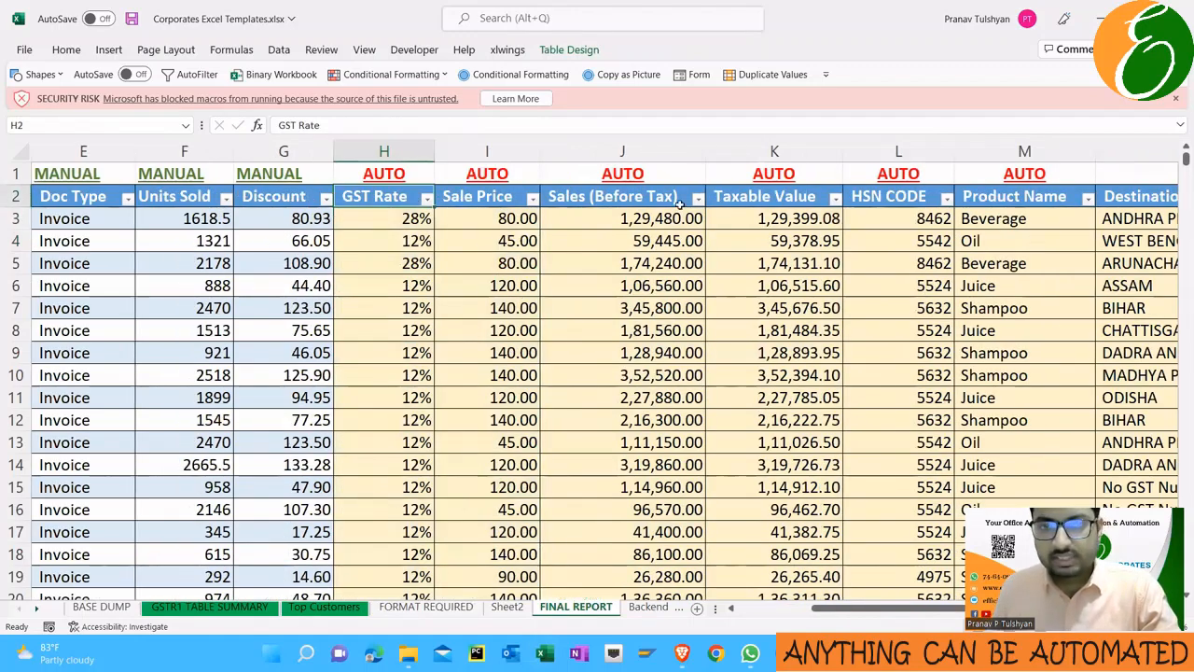
pyautogui.keyDown('ctrl'); pyautogui.click(879, 196); pyautogui.keyUp('ctrl')
pyautogui.keyDown('ctrl'); pyautogui.click(1038, 196); pyautogui.keyUp('ctrl')
pyautogui.keyDown('ctrl'); pyautogui.click(1101, 196); pyautogui.keyUp('ctrl')
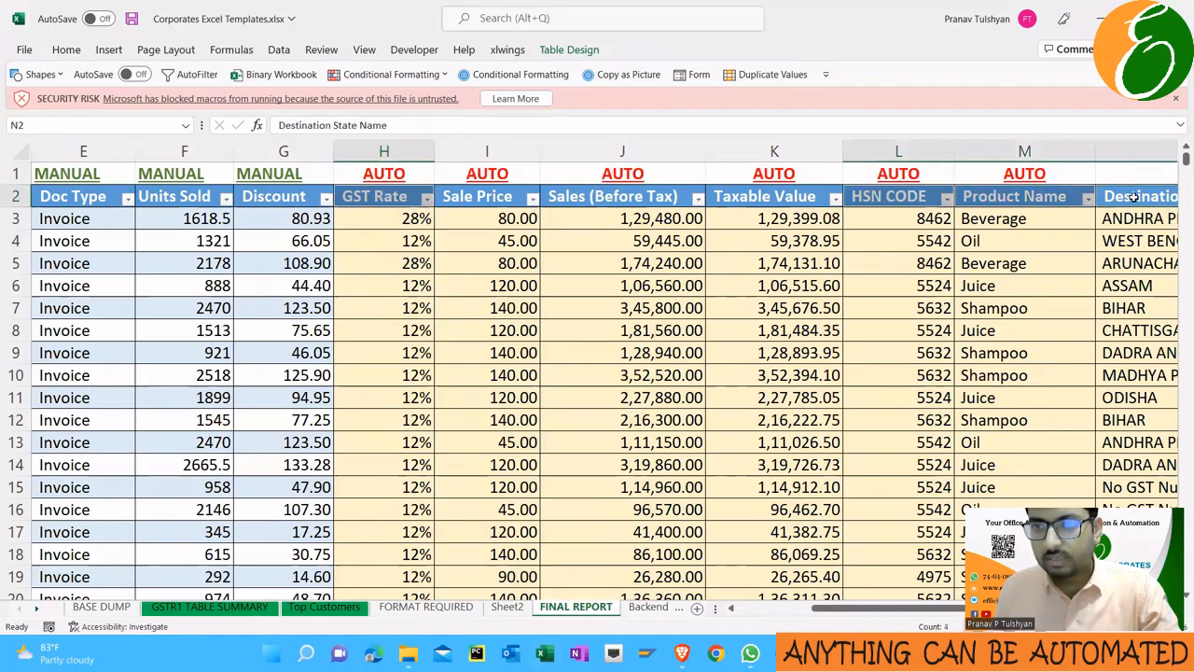
pyautogui.click(67, 49)
pyautogui.click(265, 106)
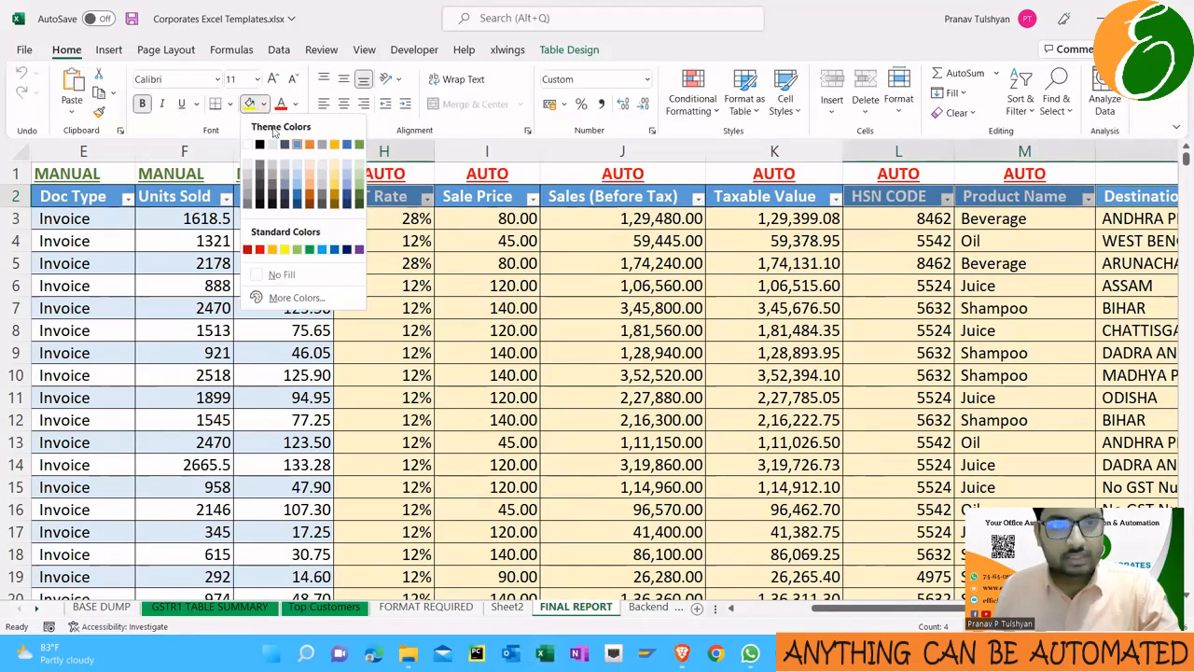
pyautogui.click(364, 189)
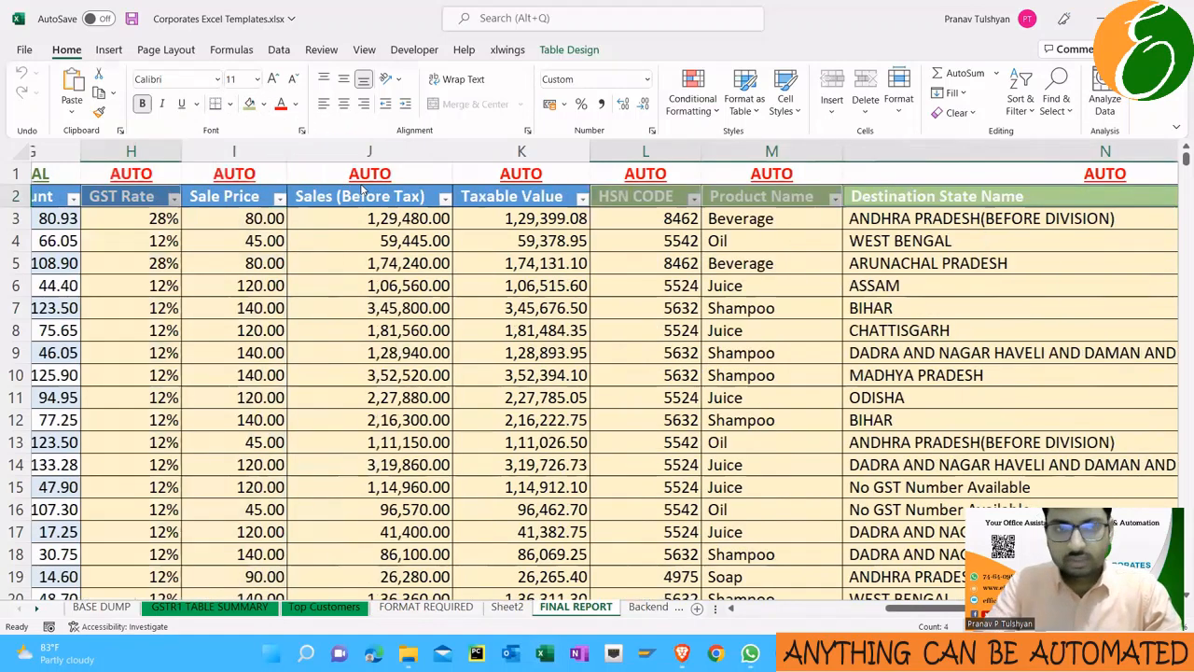
# Fill the CUSTOMER NAME header in T2 with the same green
pyautogui.hscroll(2, 1126, 397)
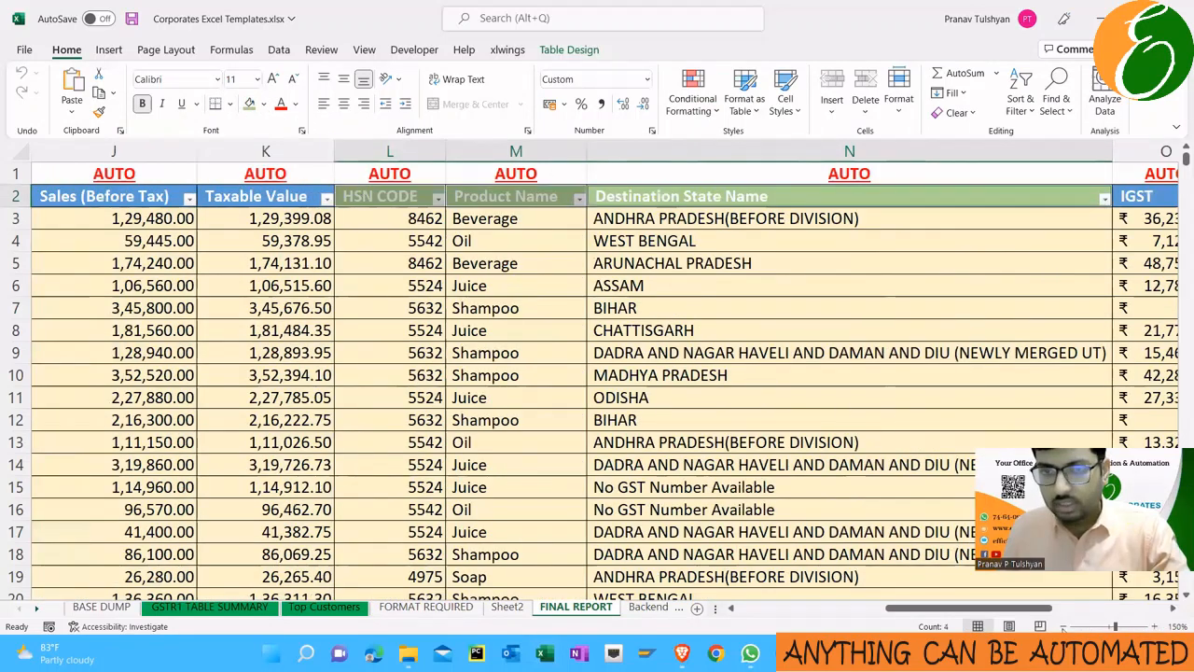
pyautogui.click(1061, 626)
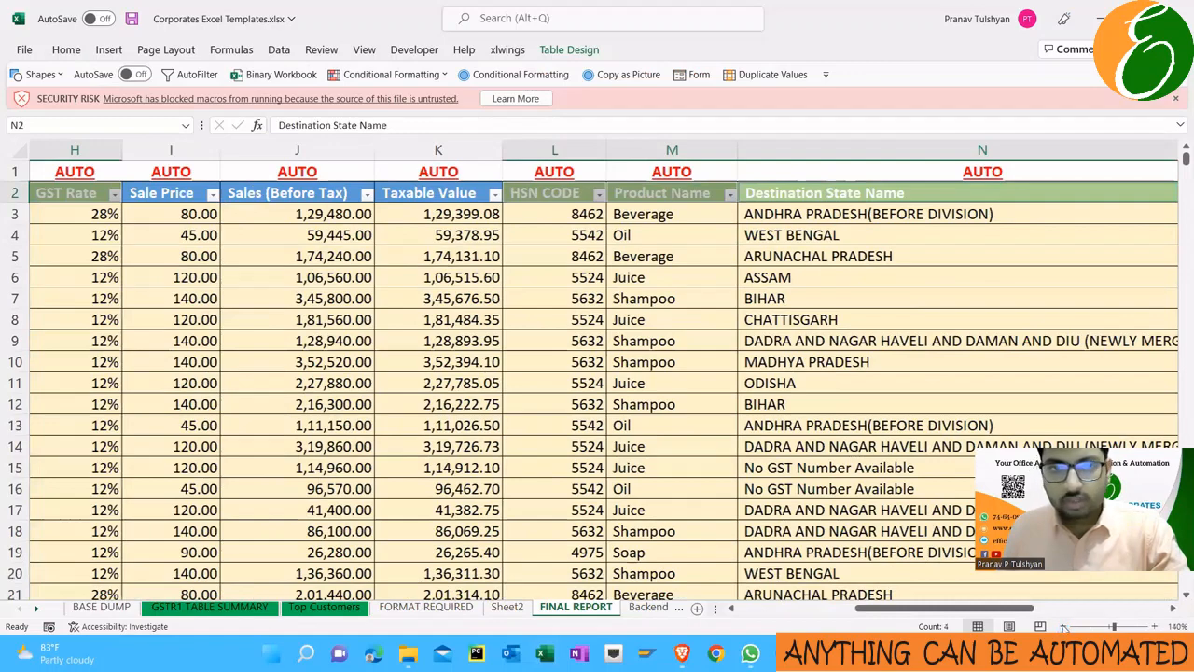
pyautogui.click(1063, 627)
pyautogui.click(1063, 628)
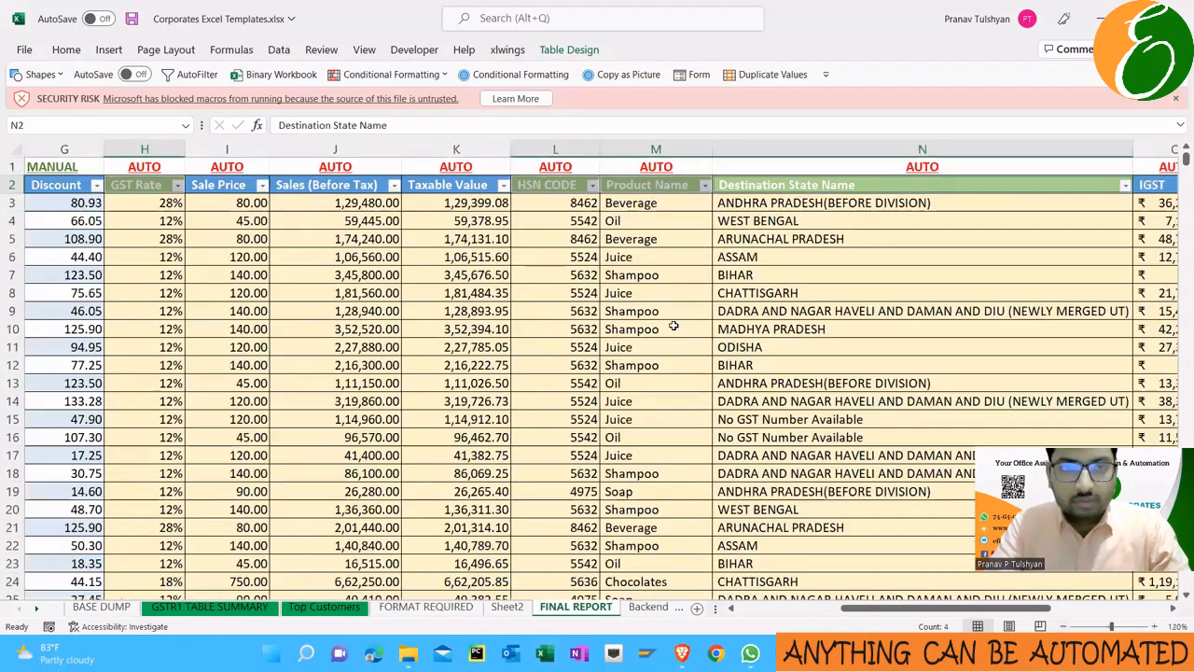
pyautogui.press('Right')
pyautogui.press('Right')
pyautogui.press('Right')
pyautogui.press('Right')
pyautogui.press('Right')
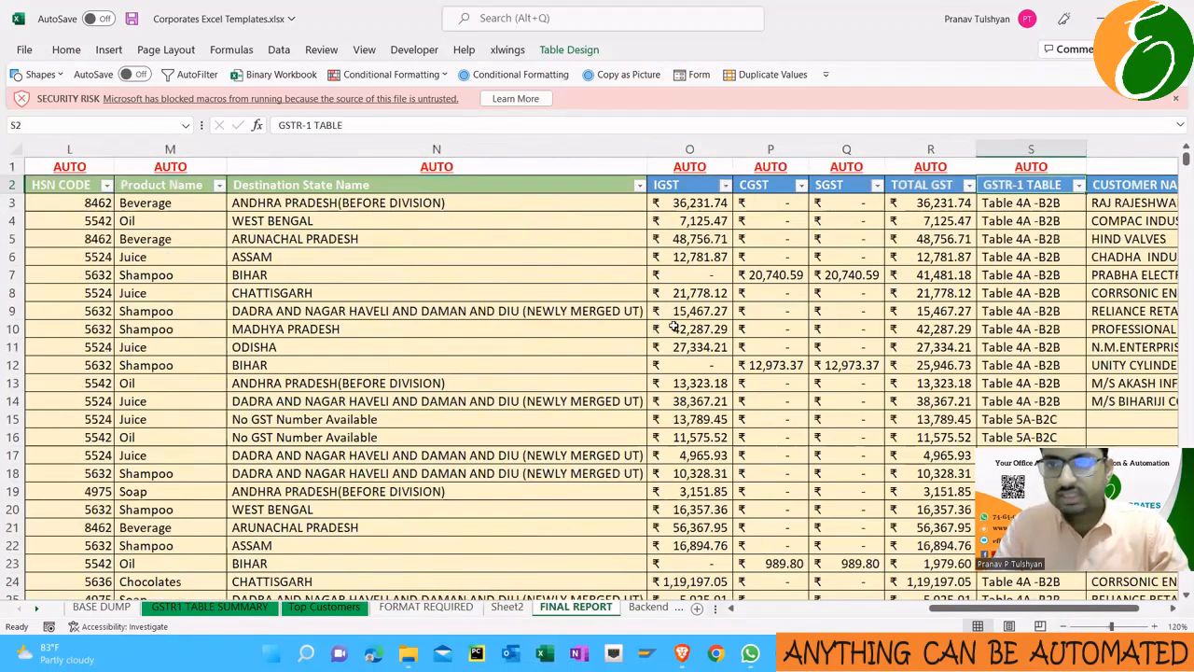
pyautogui.press('Right')
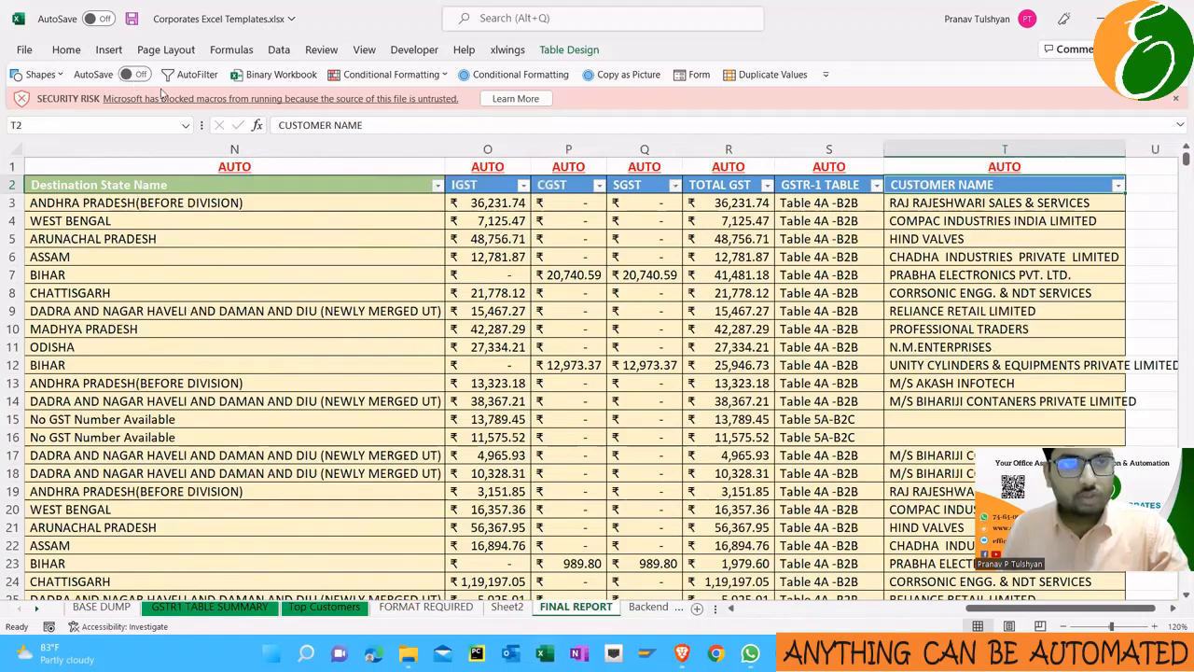
pyautogui.hotkey('alt', 'h')
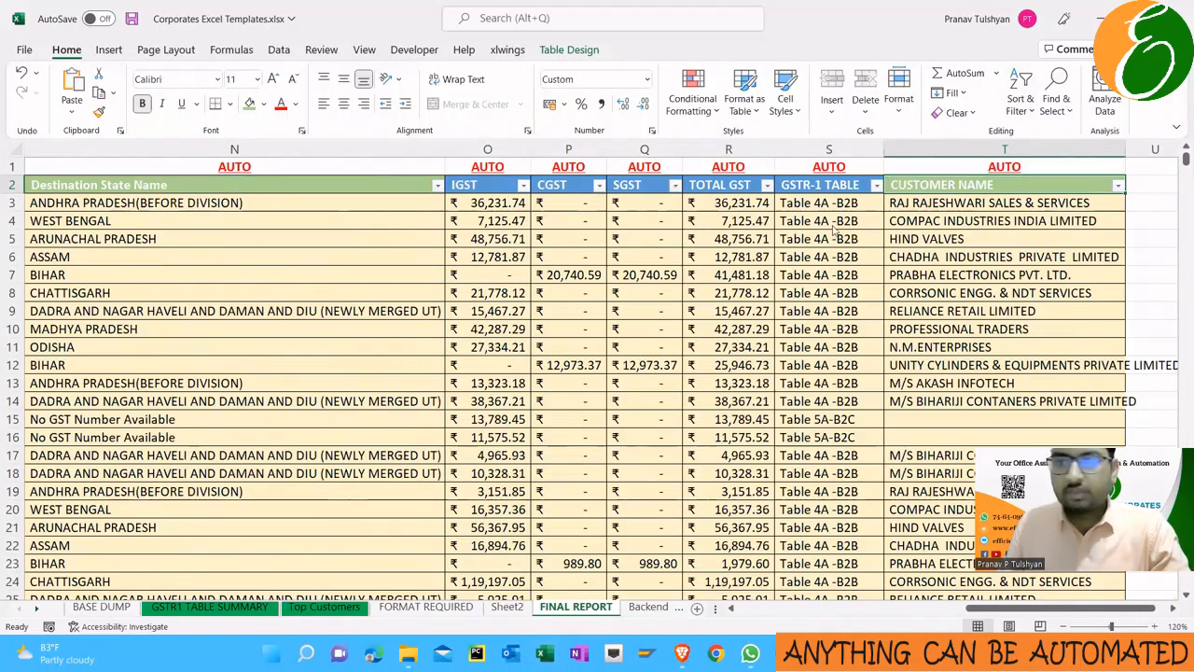
pyautogui.press('Escape')
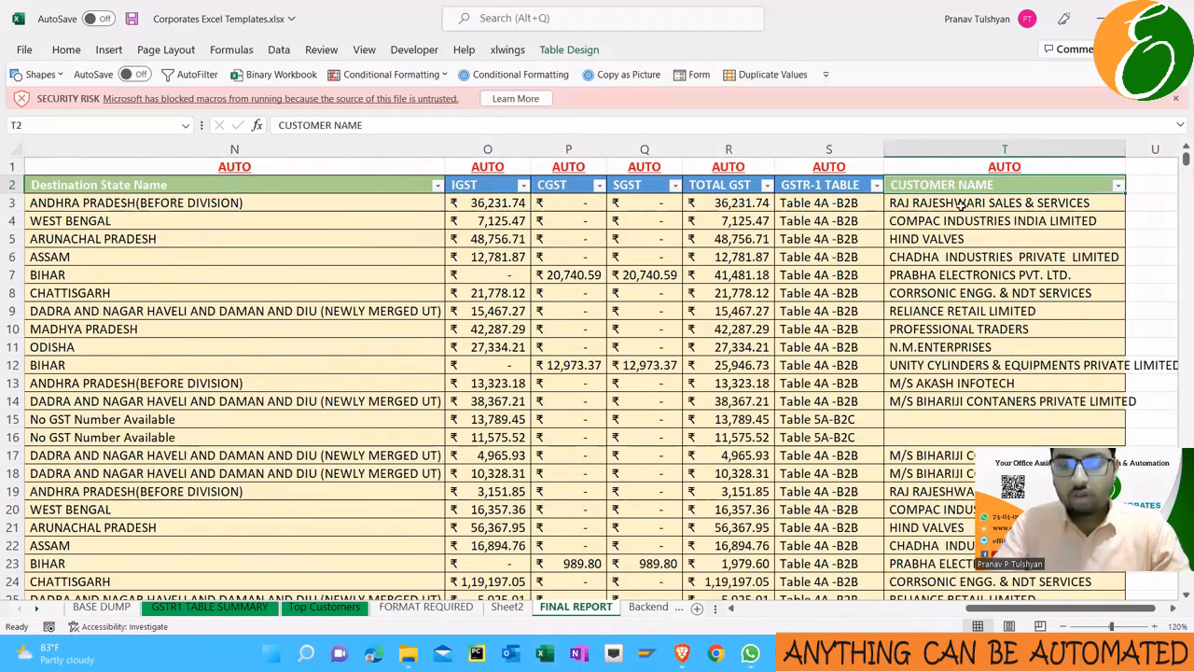
# Examine the row 3 formulas of the calculated columns from GSTR-1 TABLE and the GST amounts back to Sale Price
pyautogui.press('Down')
pyautogui.press('Left')
pyautogui.press('Left')
pyautogui.press('Left')
pyautogui.press('Left')
pyautogui.press('Right')
pyautogui.press('Right')
pyautogui.press('Left')
pyautogui.press('Left')
pyautogui.press('Left')
pyautogui.press('Left')
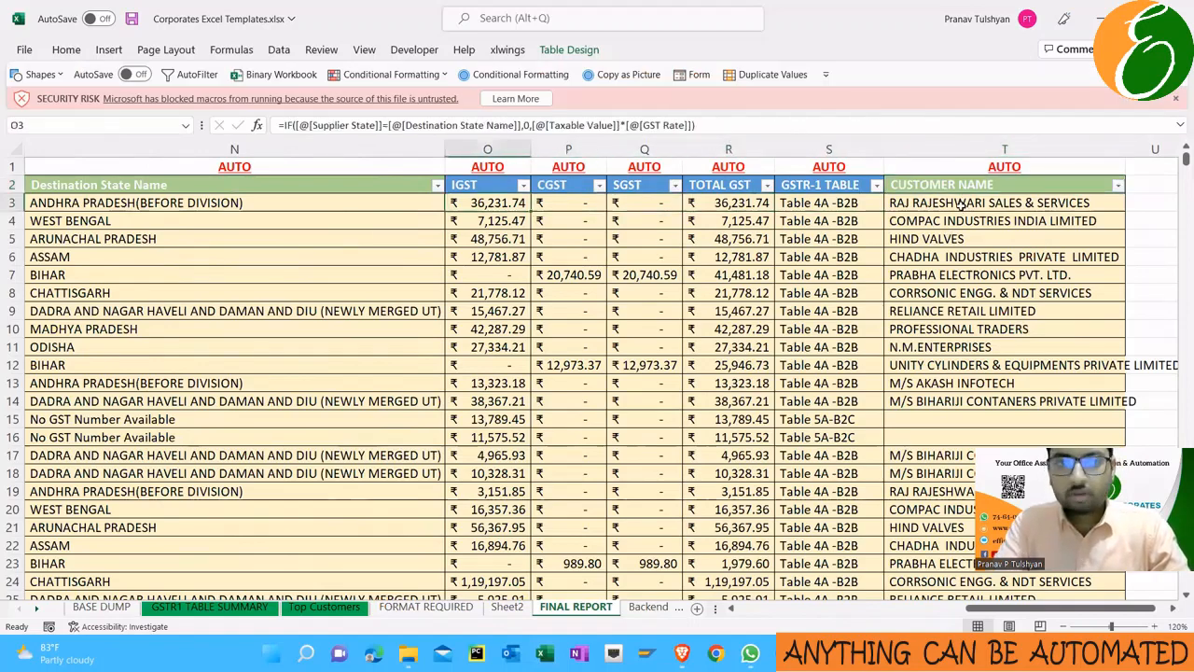
pyautogui.press('Left')
pyautogui.press('Left')
pyautogui.press('Left')
pyautogui.press('Left')
pyautogui.press('Left')
pyautogui.press('Left')
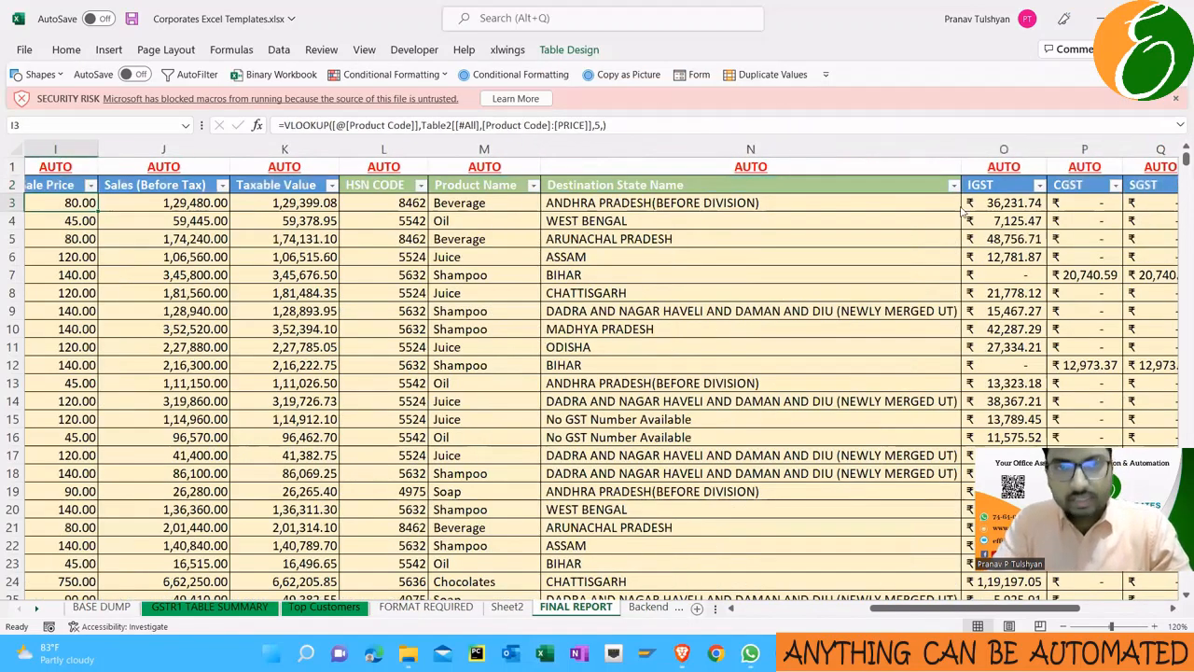
# Save SCRATCH EXCEL FOR PQ.xlsx, and open the source file MAIN_SALES_DATA.xlsx from the EXCEL TEMPLATE IN PQ folder
pyautogui.hotkey('alt', 'Tab')
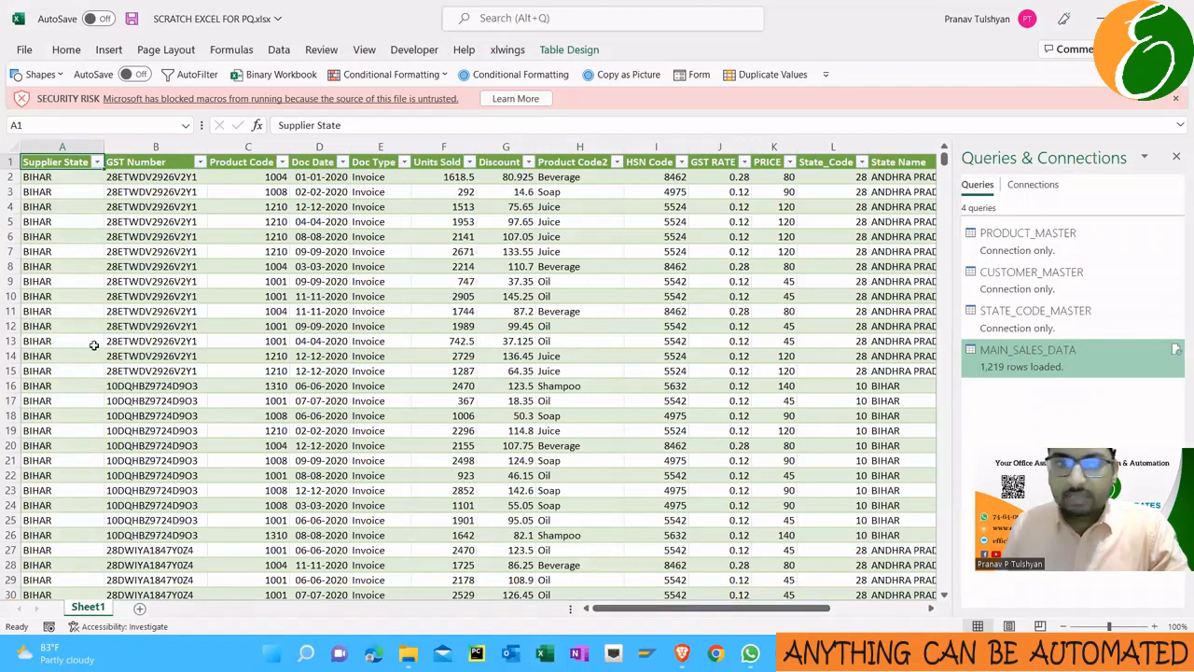
pyautogui.hotkey('ctrl', 's')
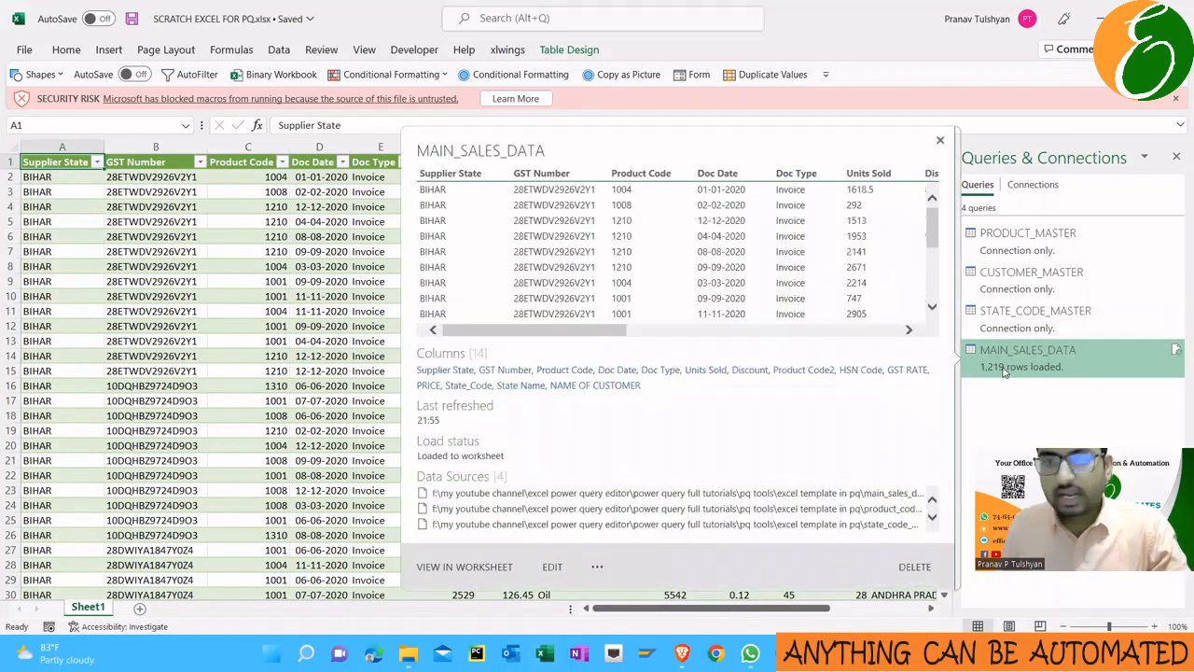
pyautogui.hotkey('alt', 'Tab')
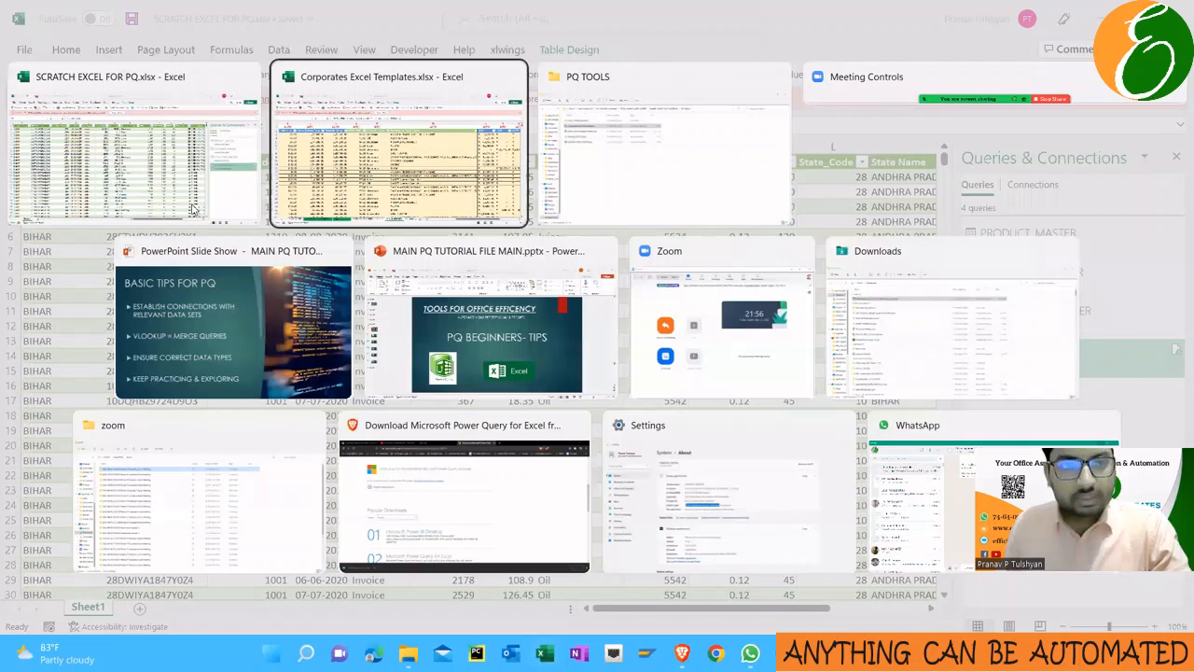
pyautogui.click(547, 93)
pyautogui.click(567, 85)
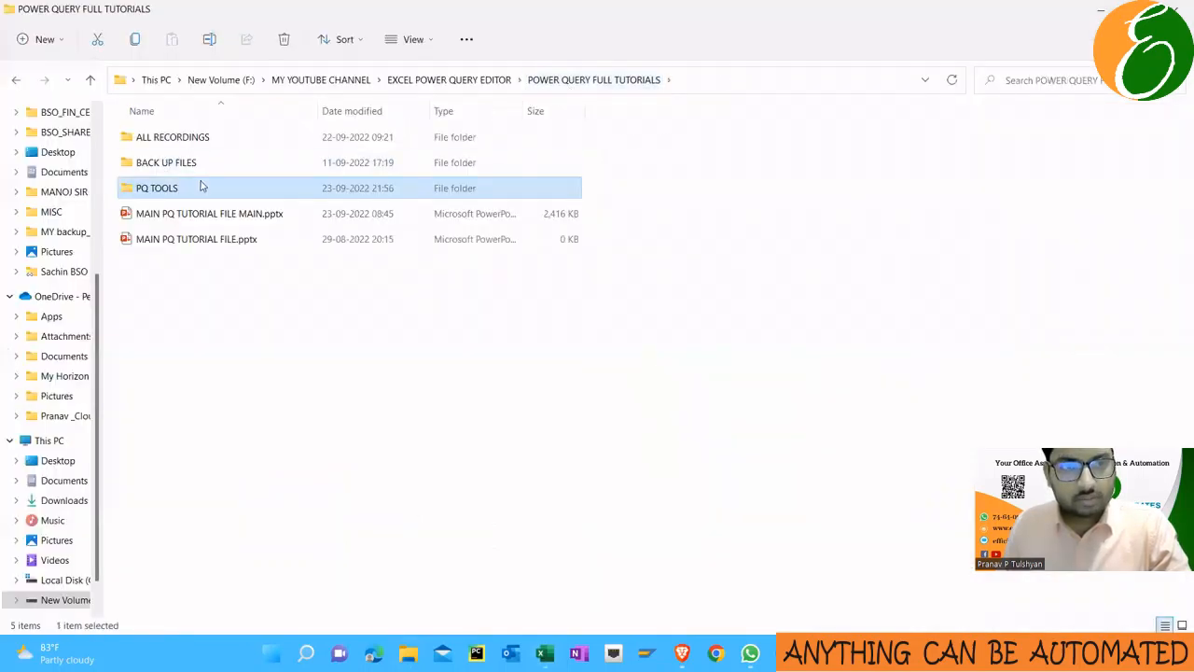
pyautogui.doubleClick(200, 185)
pyautogui.doubleClick(199, 138)
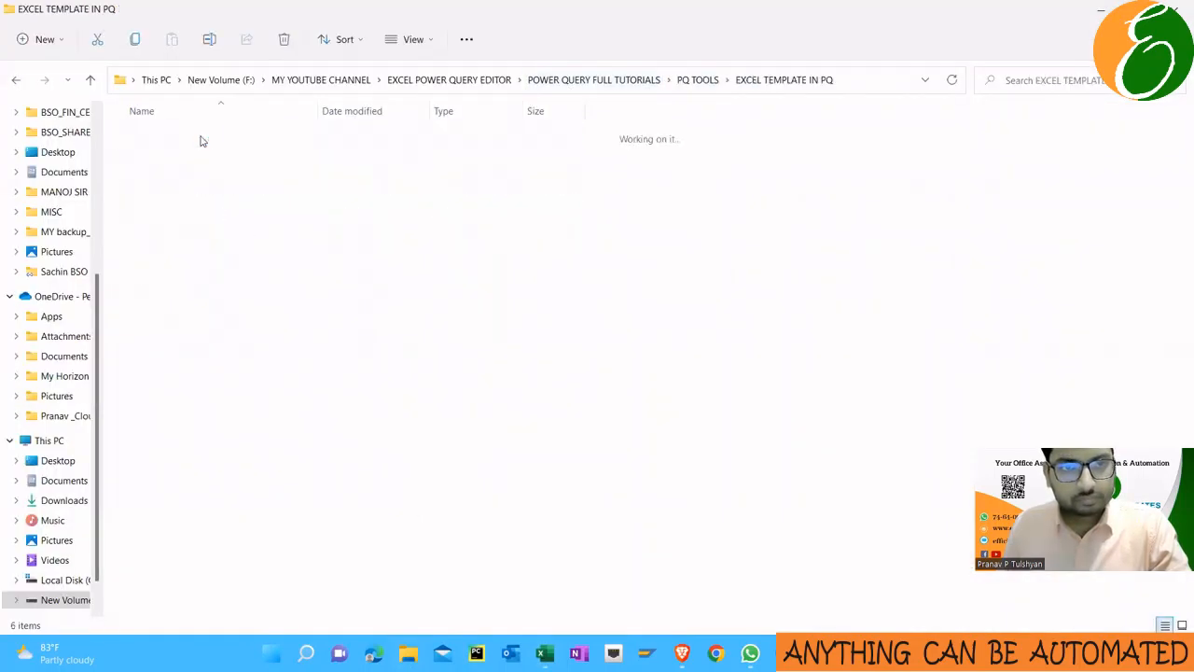
pyautogui.click(207, 214)
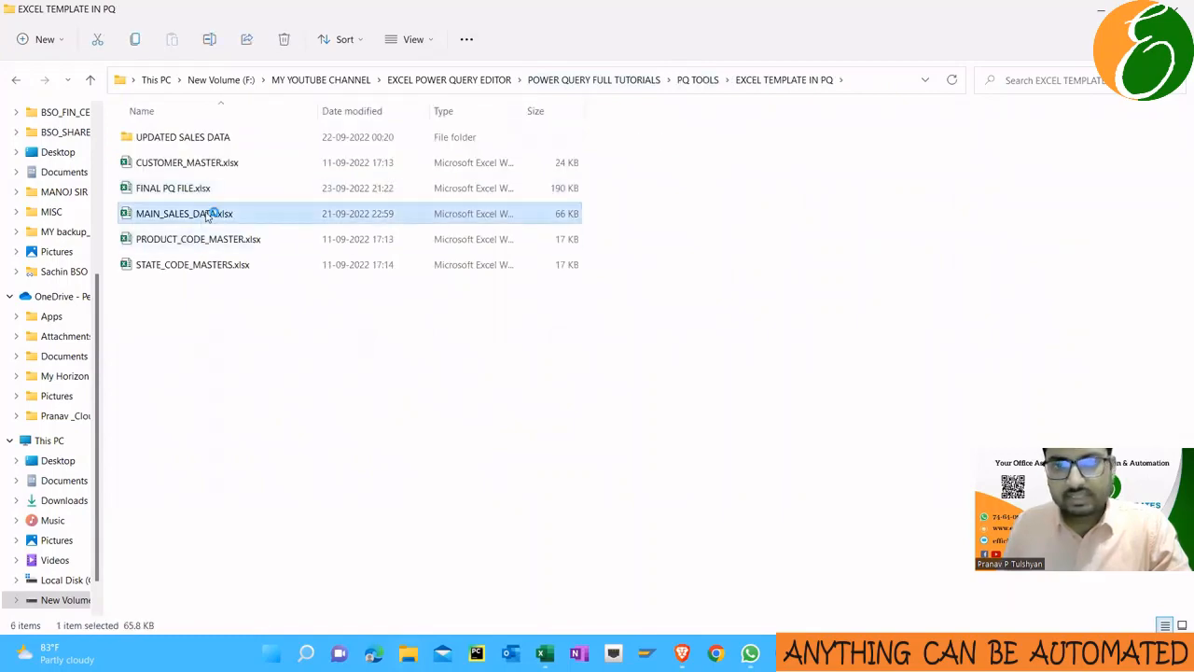
# Refresh the MAIN_SALES_DATA query in SCRATCH EXCEL FOR PQ.xlsx and check the table down to its last row and across to NAME OF CUSTOMER
pyautogui.hotkey('alt', 'Tab')
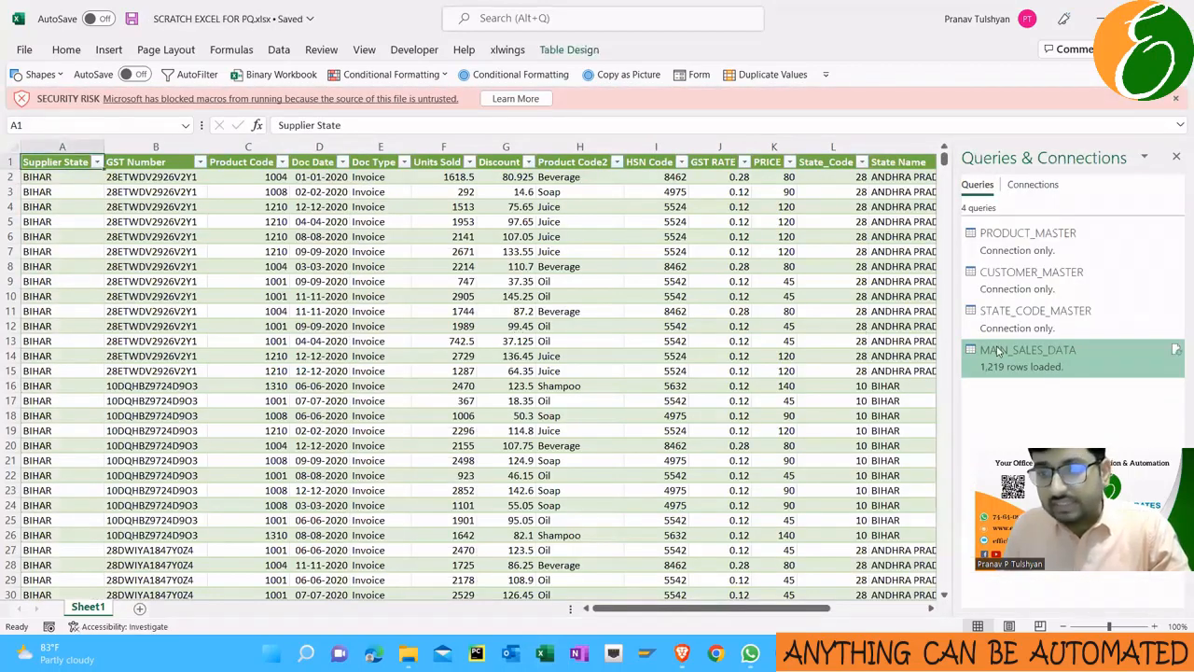
pyautogui.rightClick(997, 351)
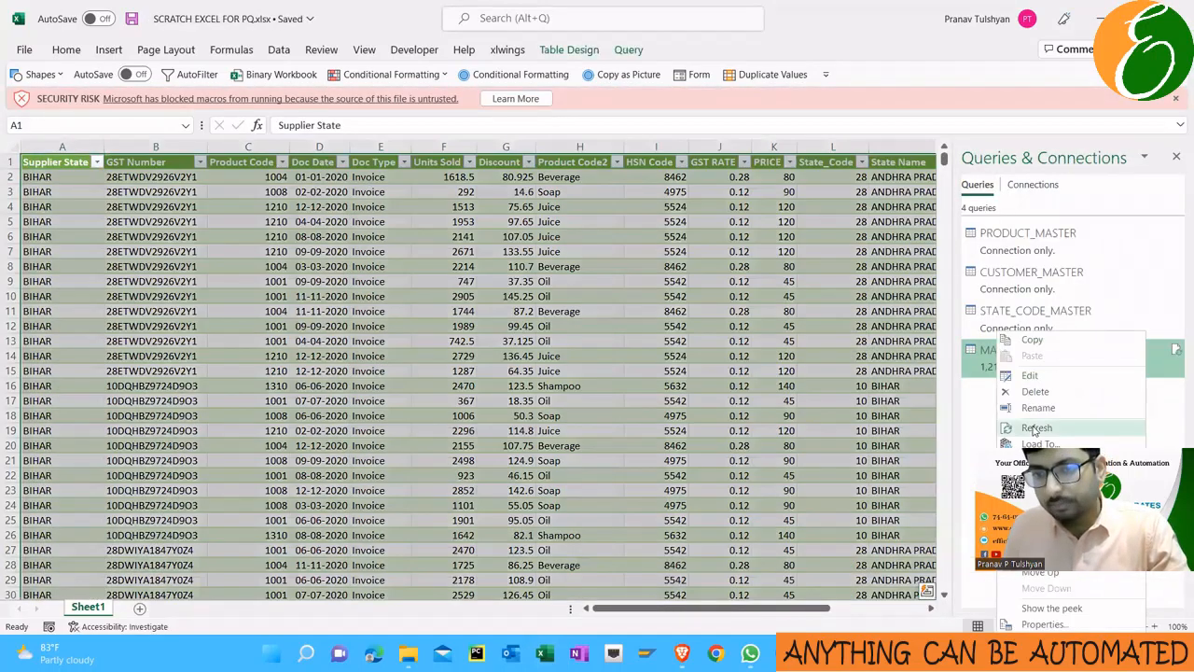
pyautogui.click(1033, 429)
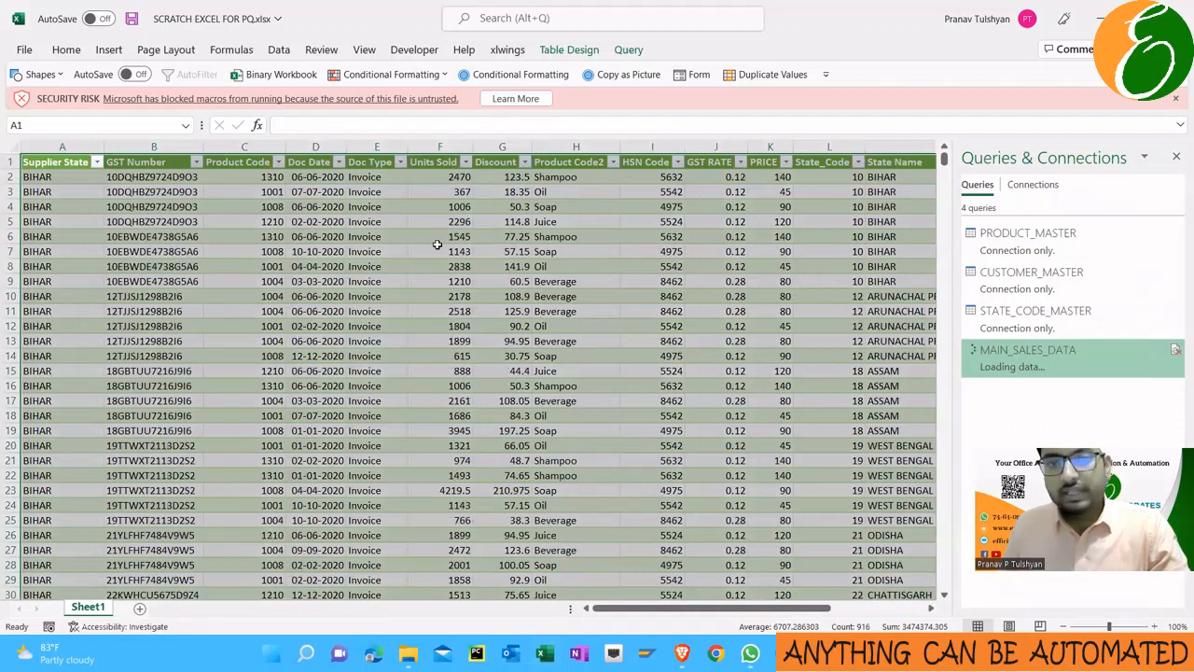
pyautogui.scroll(-18, 414, 389)
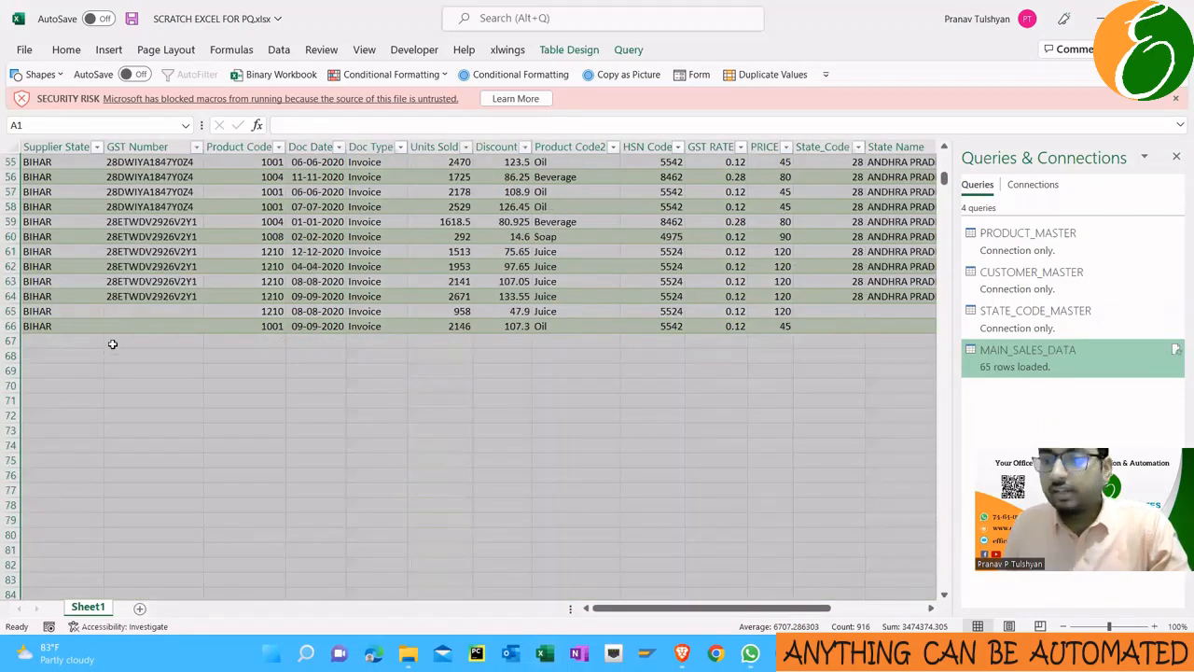
pyautogui.scroll(18, 112, 343)
pyautogui.click(265, 205)
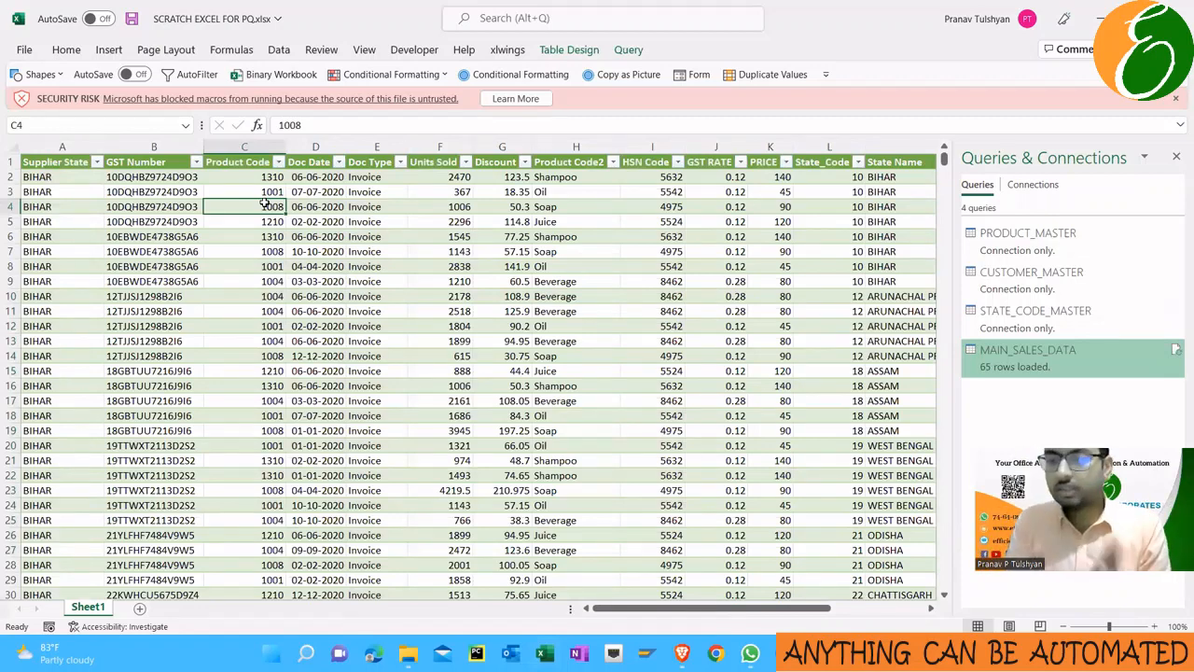
pyautogui.hotkey('ctrl', 'Up')
pyautogui.hotkey('ctrl', 'Right')
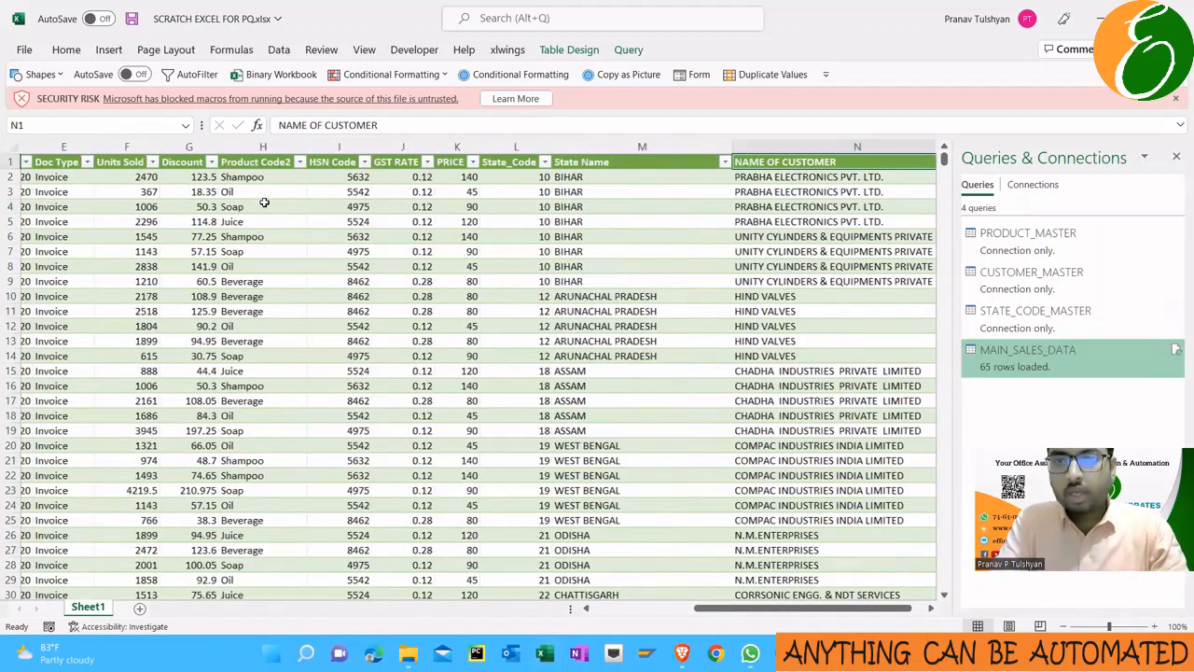